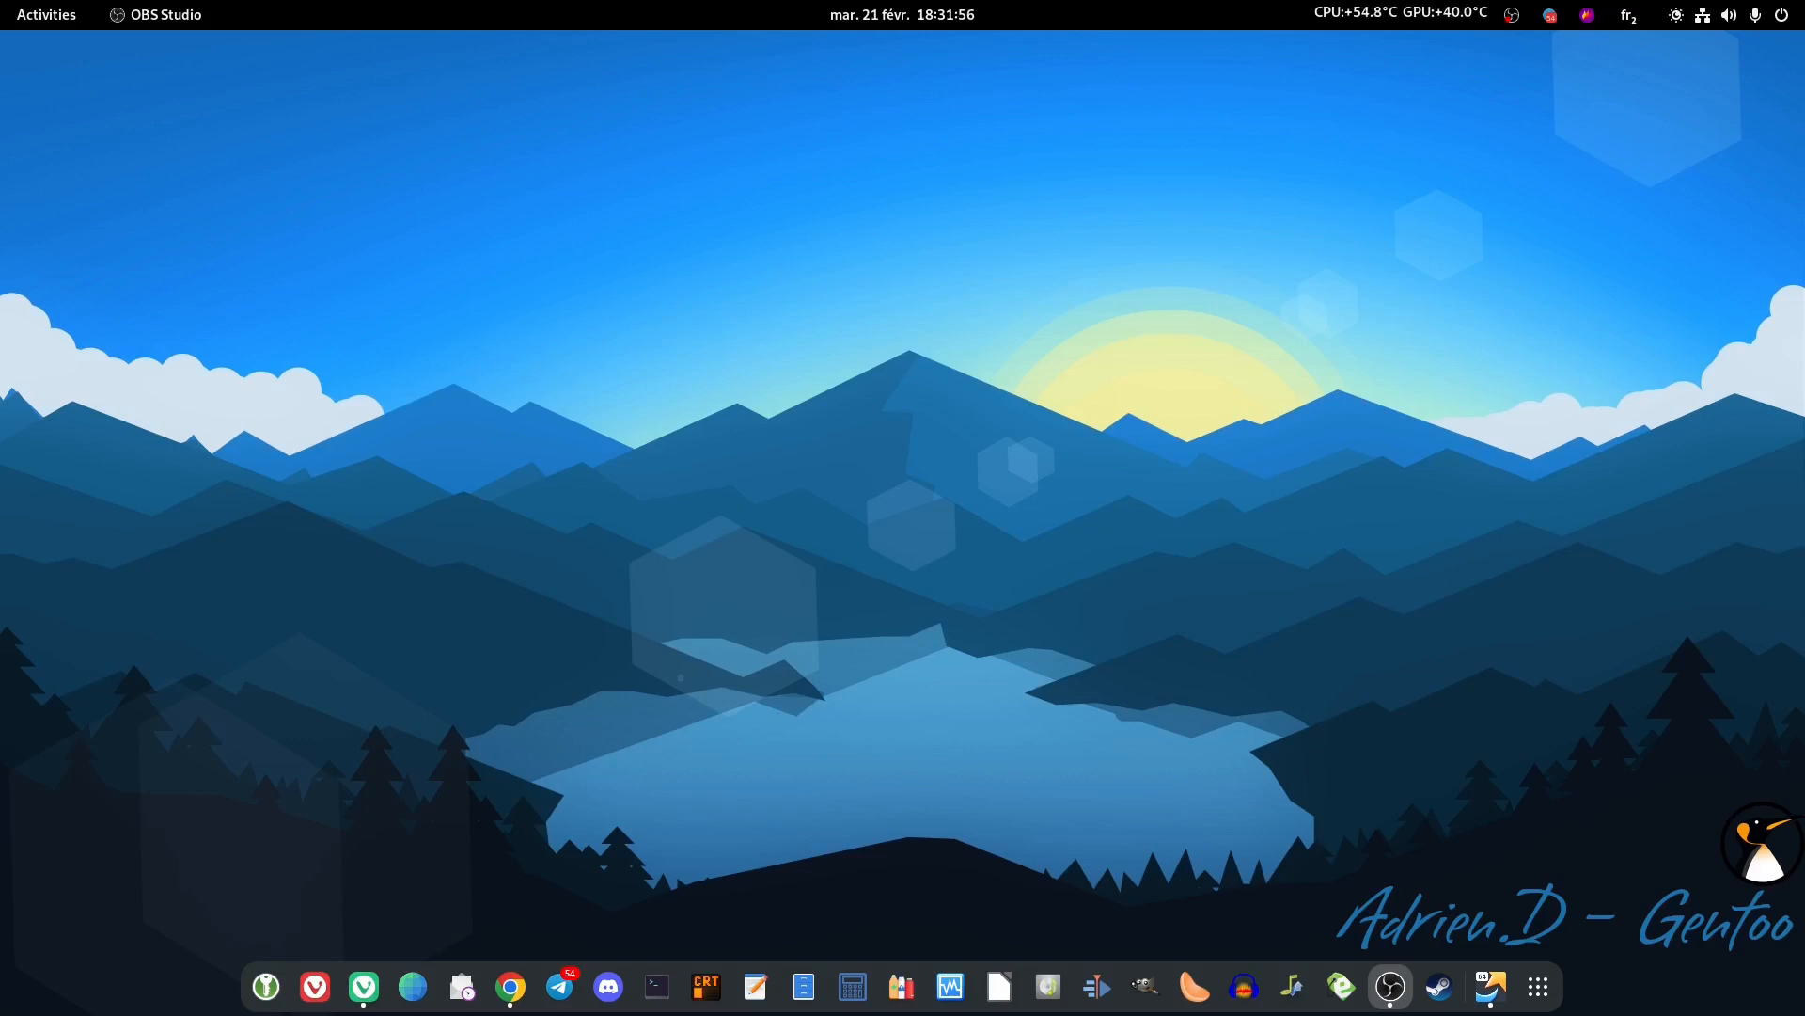
Step: Open the file manager and browse from the Gentoo system volume to the /var/log folder
left_click(806, 988)
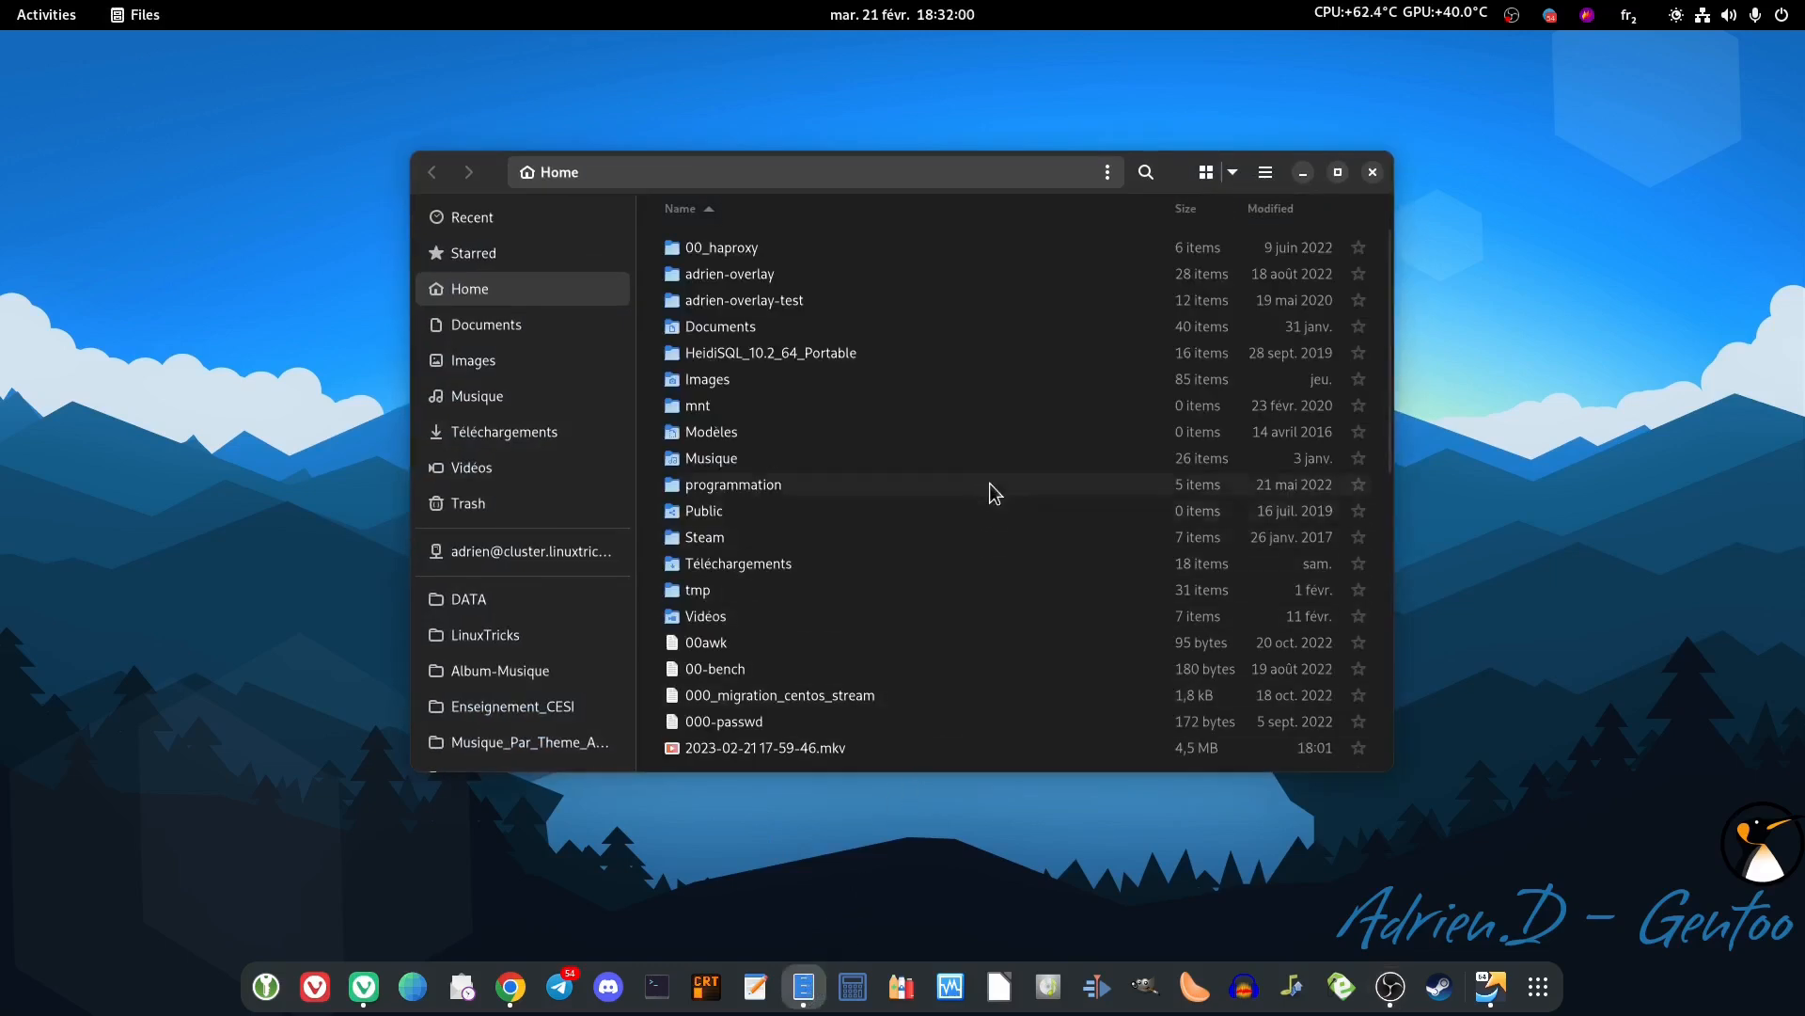
scroll(541, 564, "down", 5)
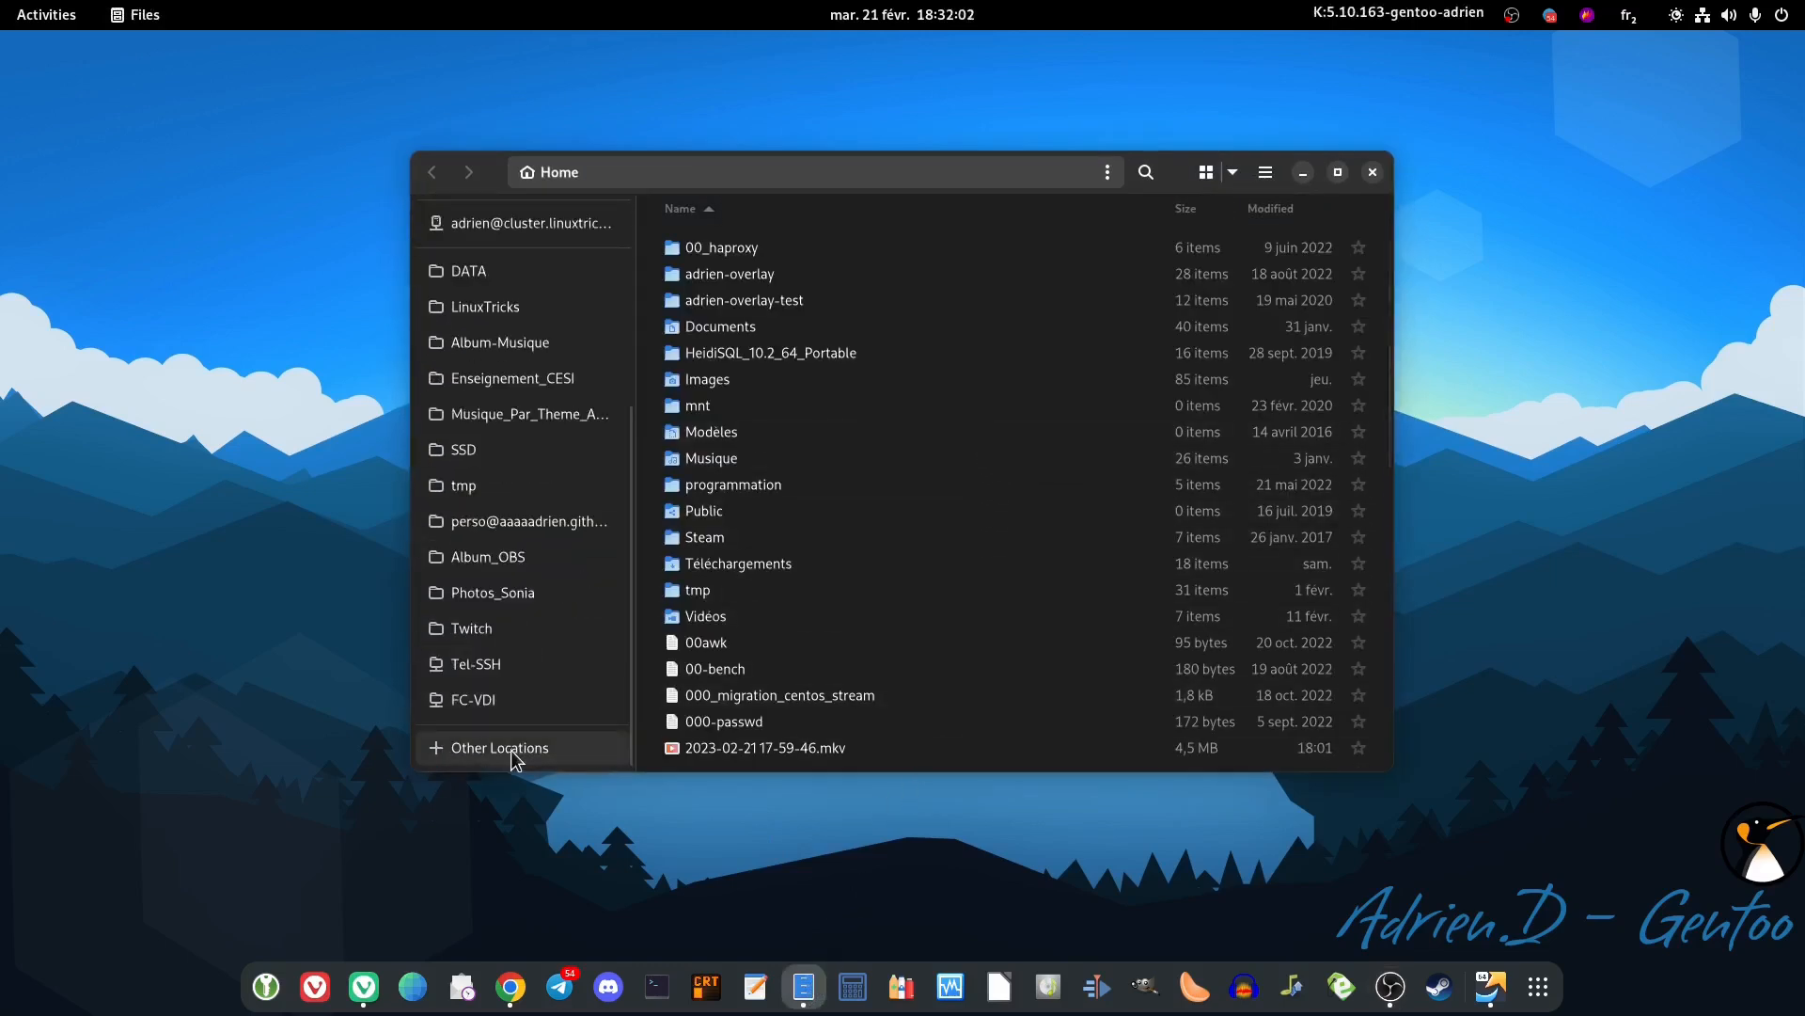
left_click(514, 757)
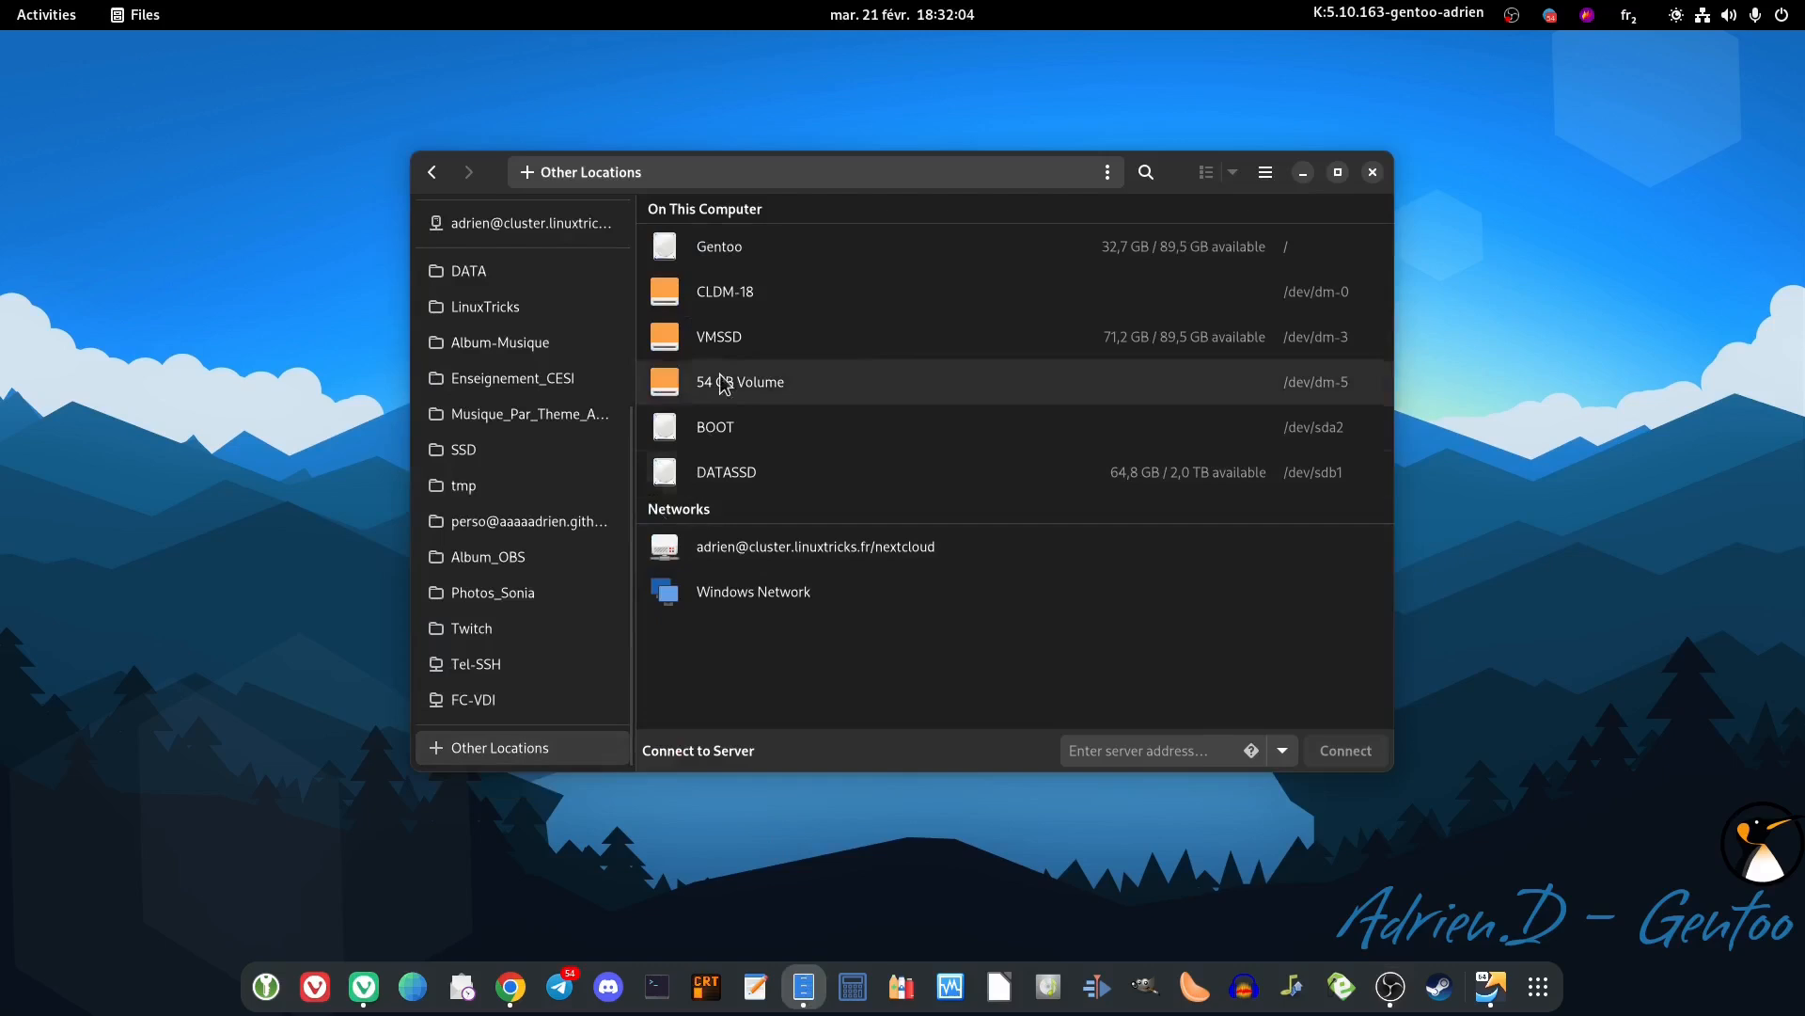
left_click(743, 249)
scroll(703, 700, "down", 1)
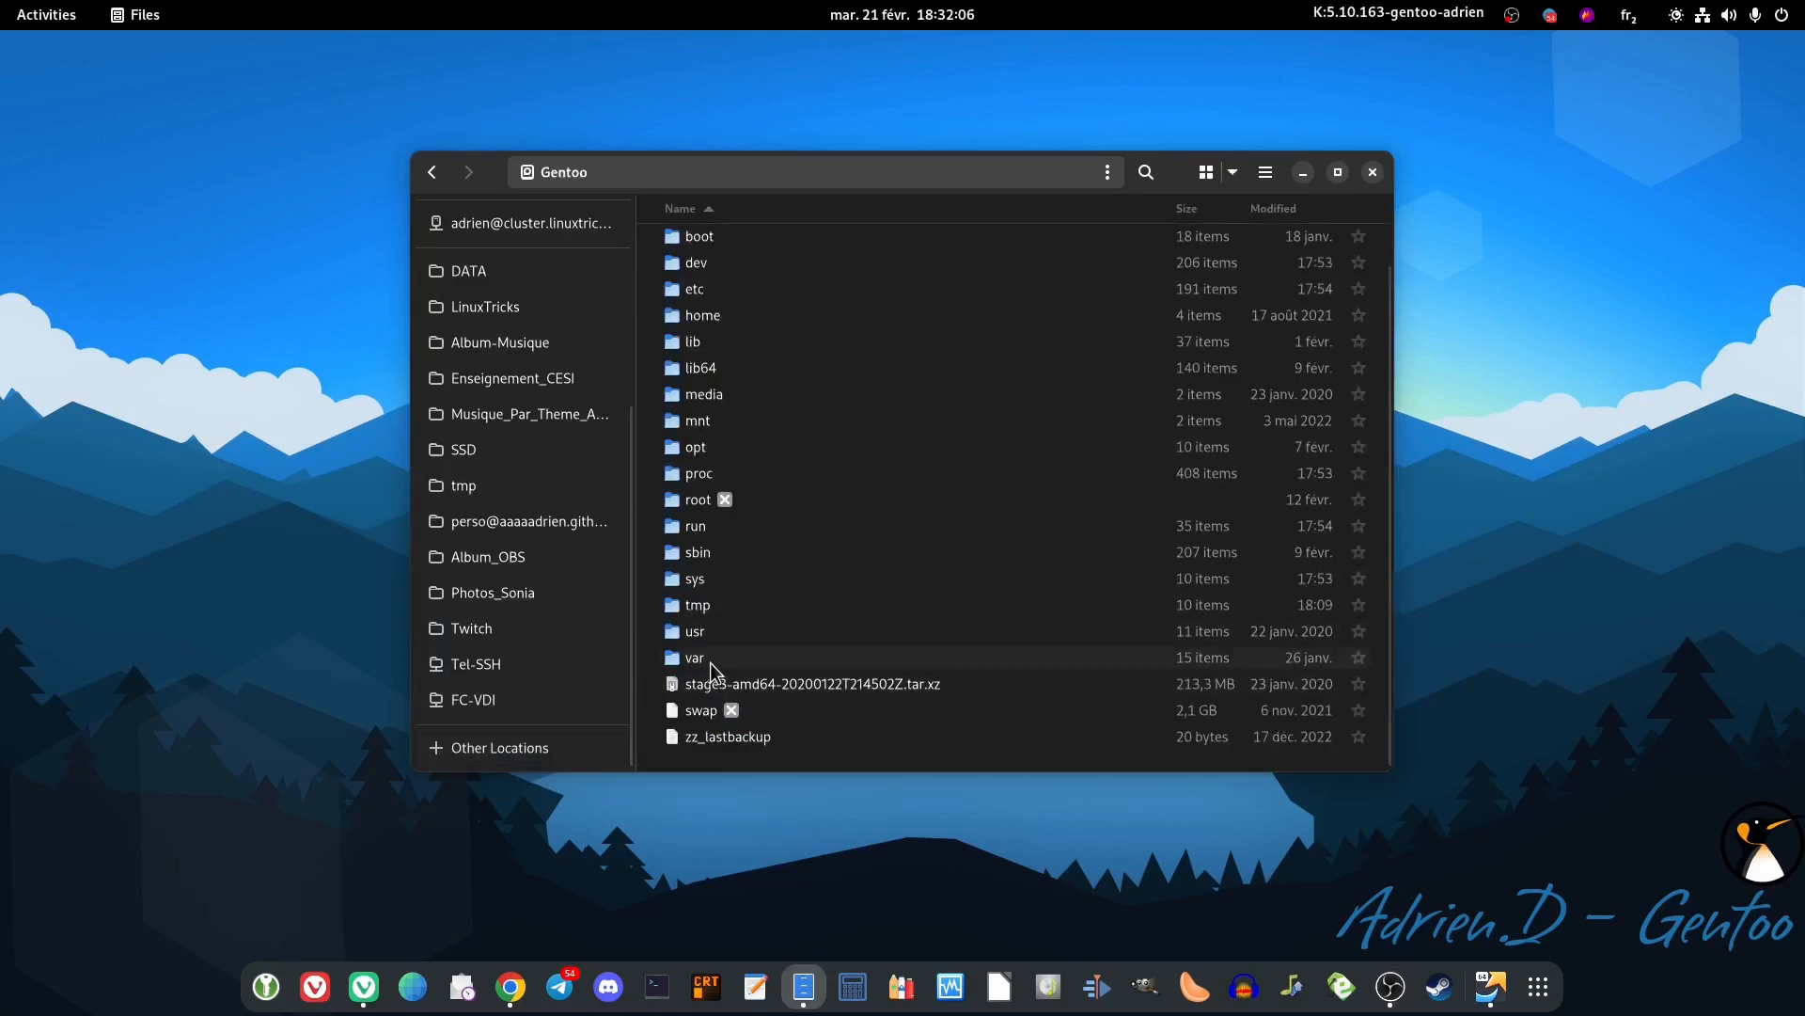
double_click(711, 660)
double_click(707, 489)
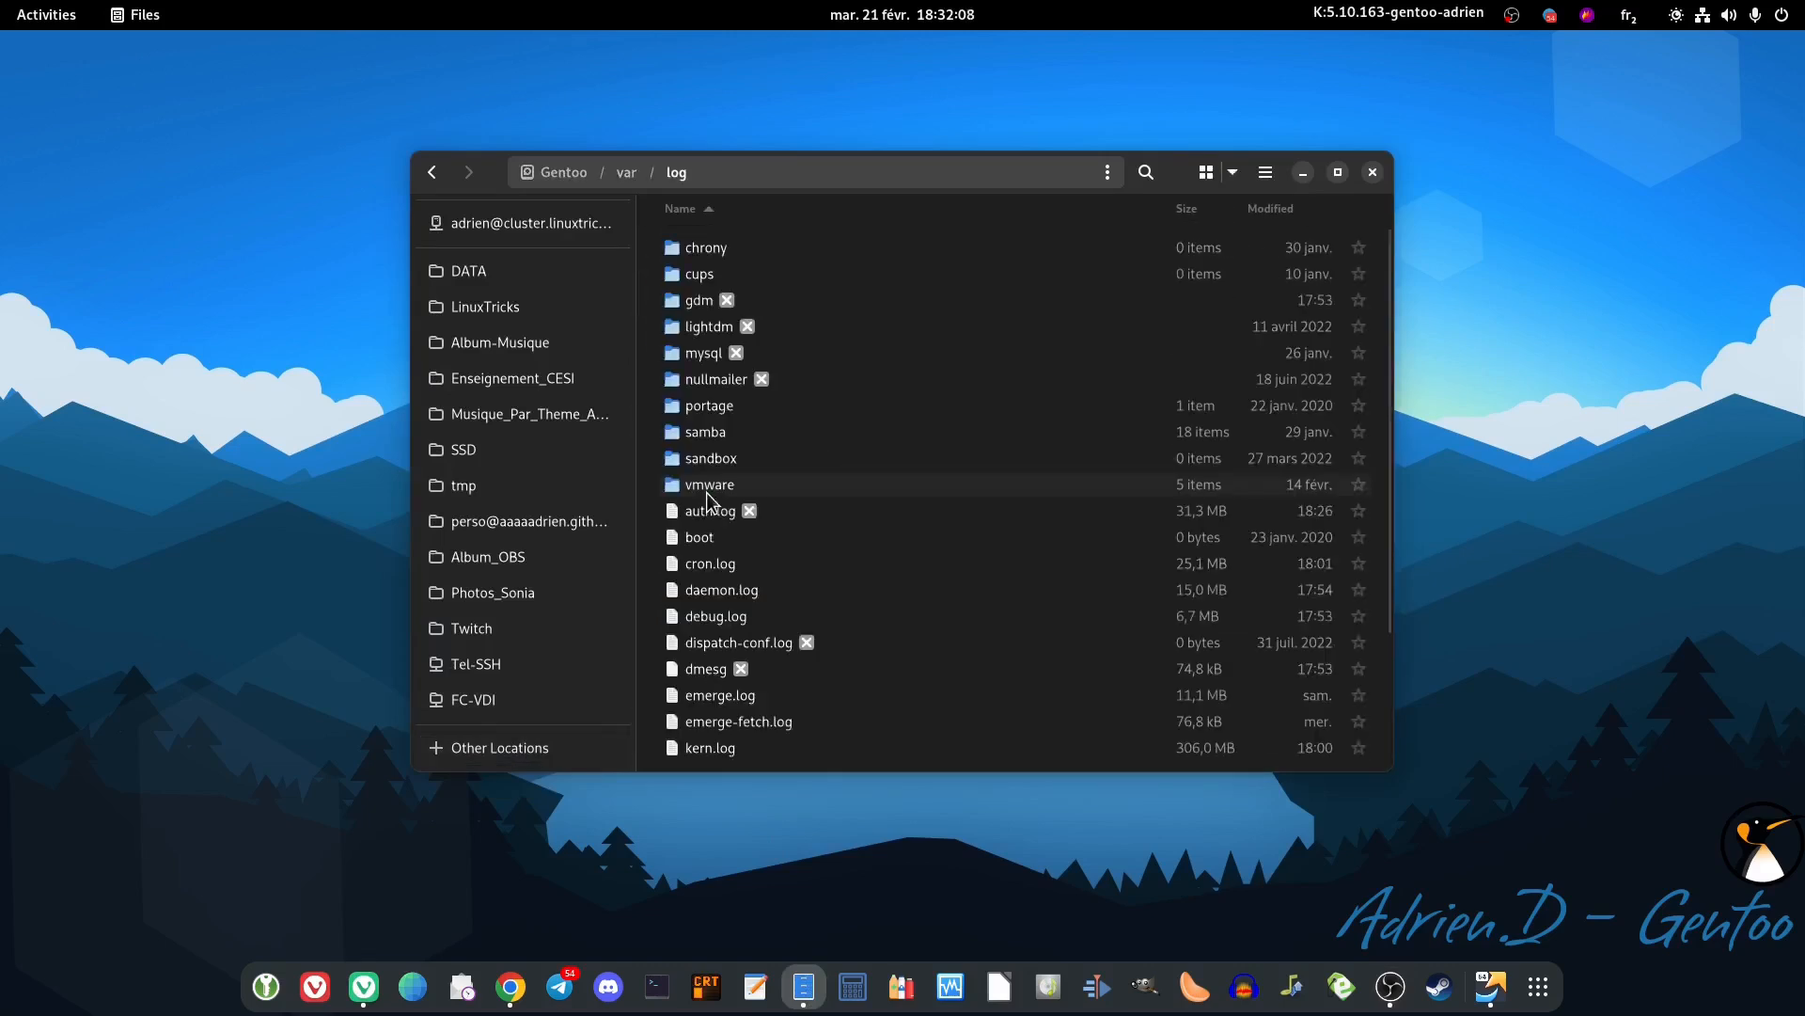
Step: Select the messages log file and check which file actions are available for it
scroll(963, 504, "down", 5)
left_click(724, 637)
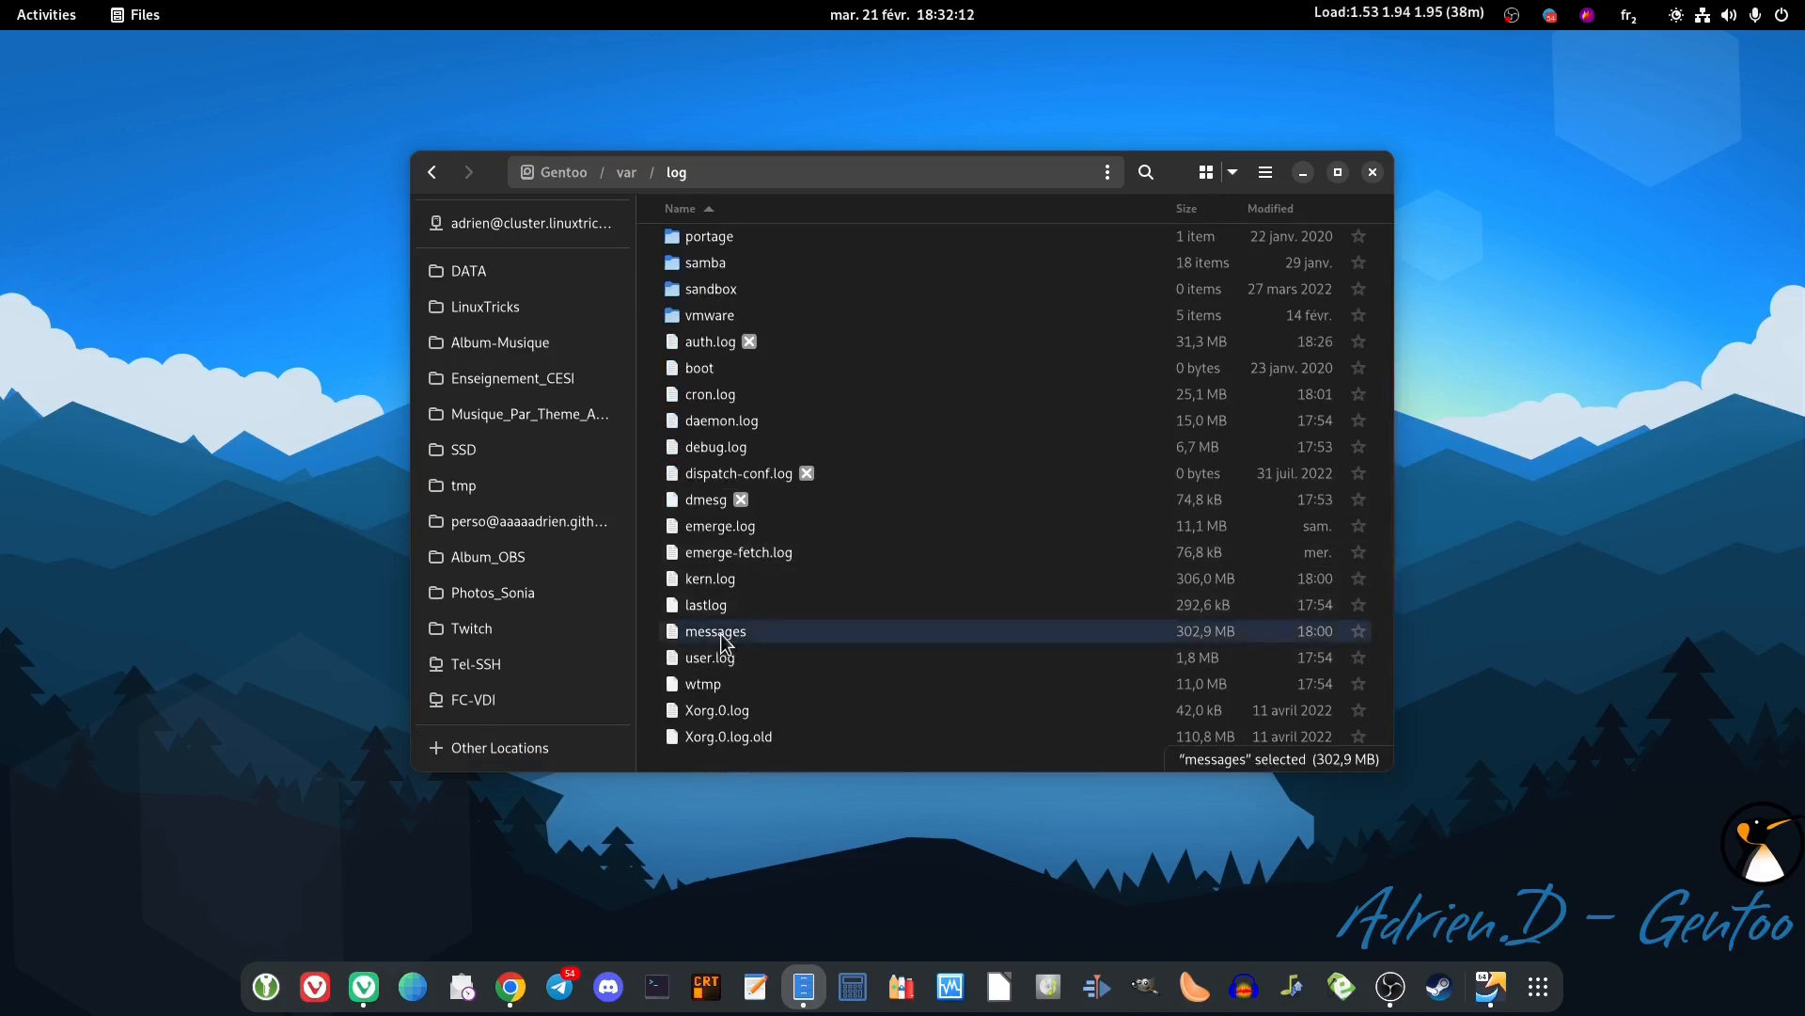
right_click(724, 639)
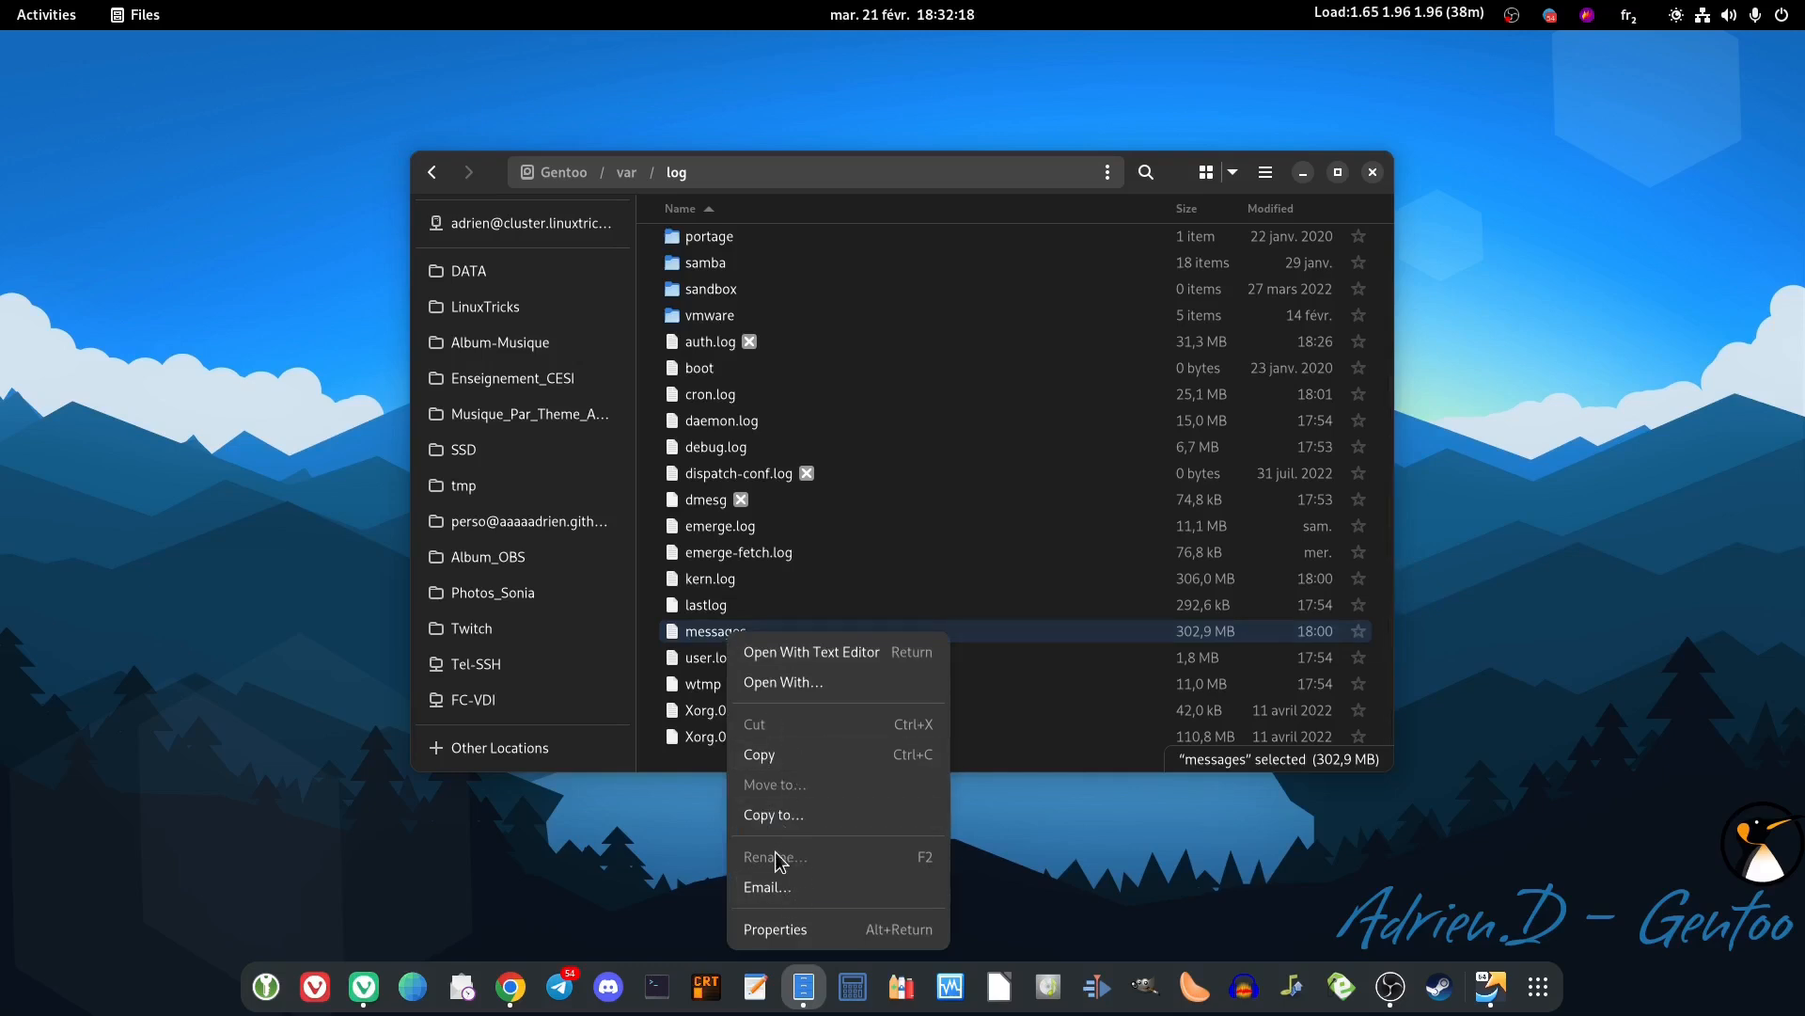
left_click(710, 645)
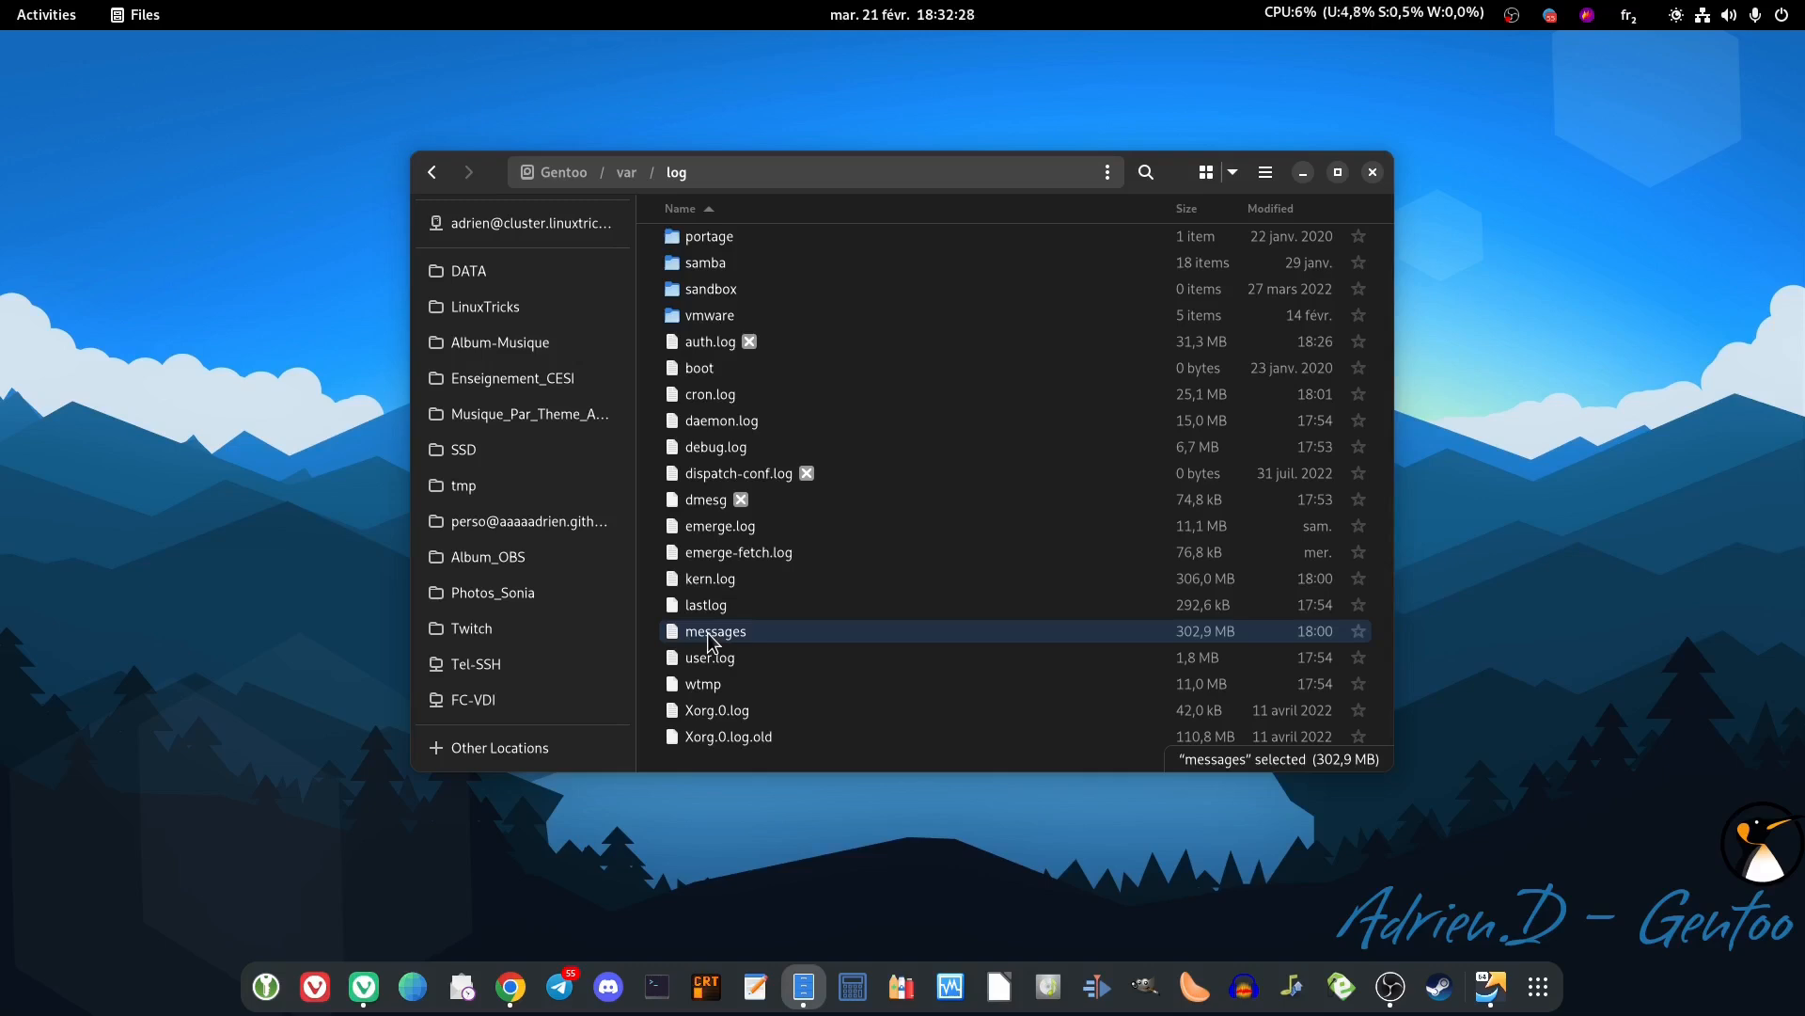
Step: Reopen the folder with administrator rights at admin:///var/log, entering the administrator password to authenticate
left_click(852, 167)
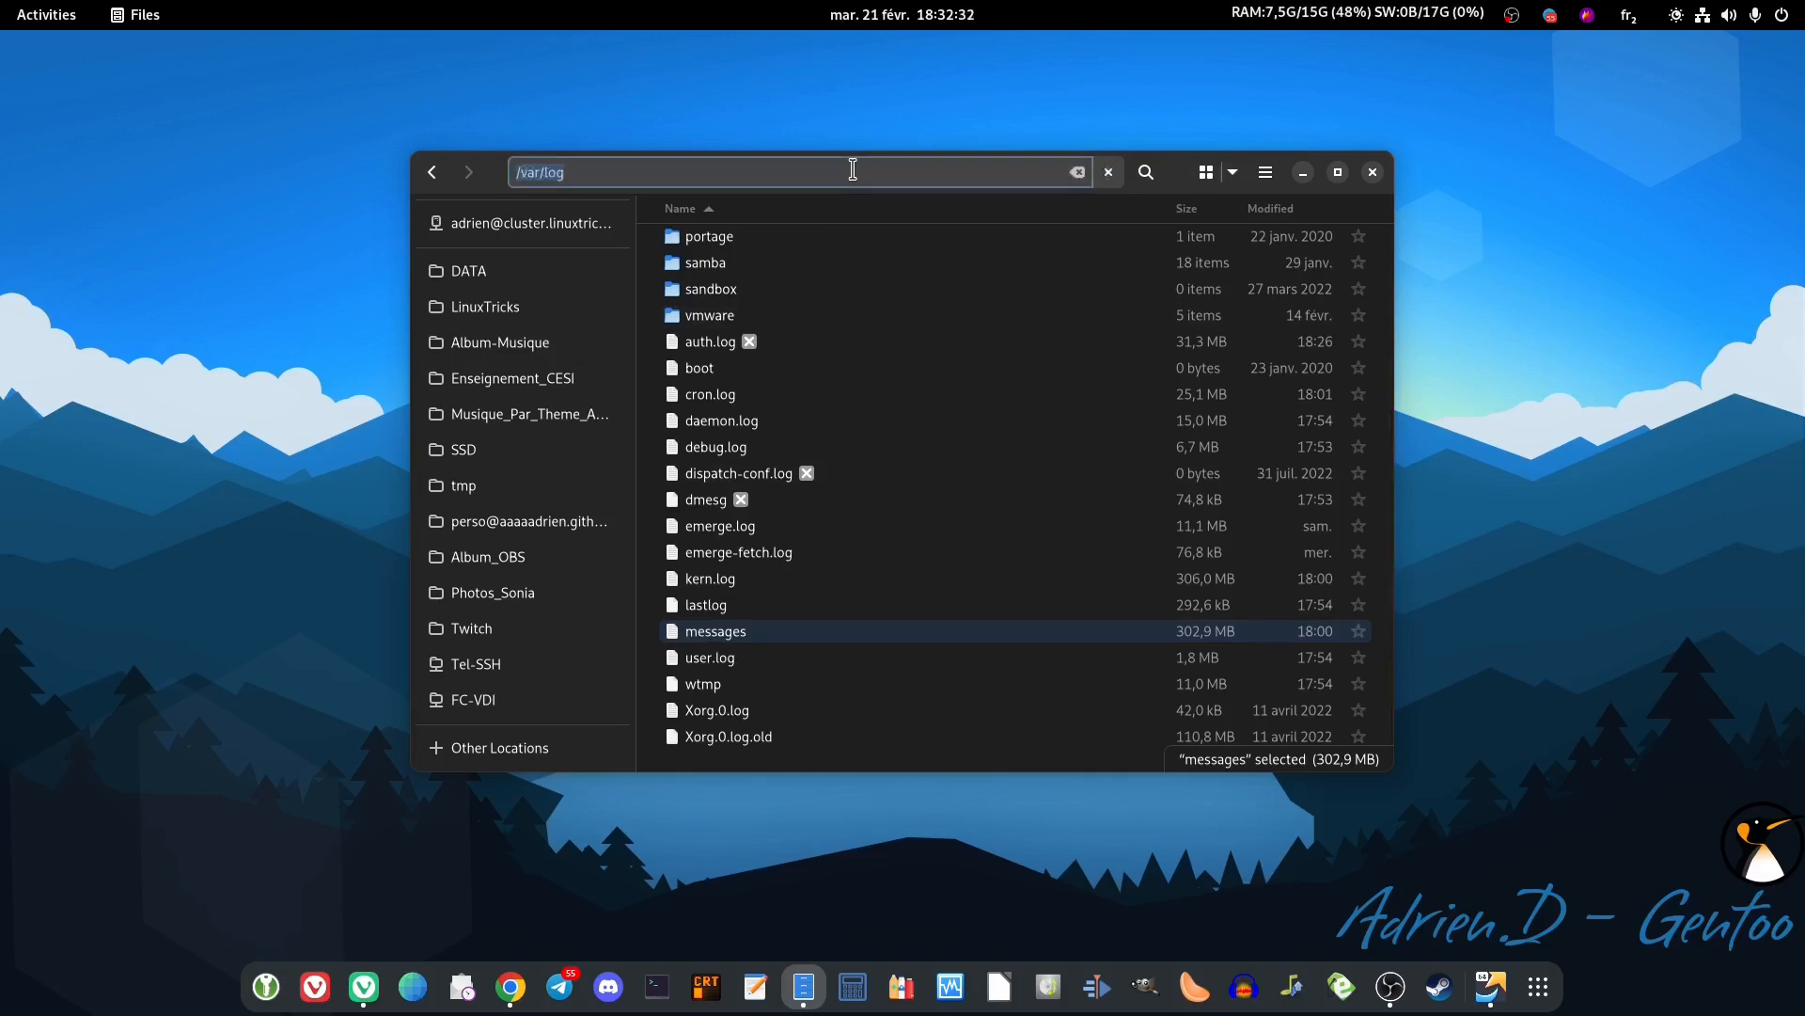
key("Home")
type("admin://")
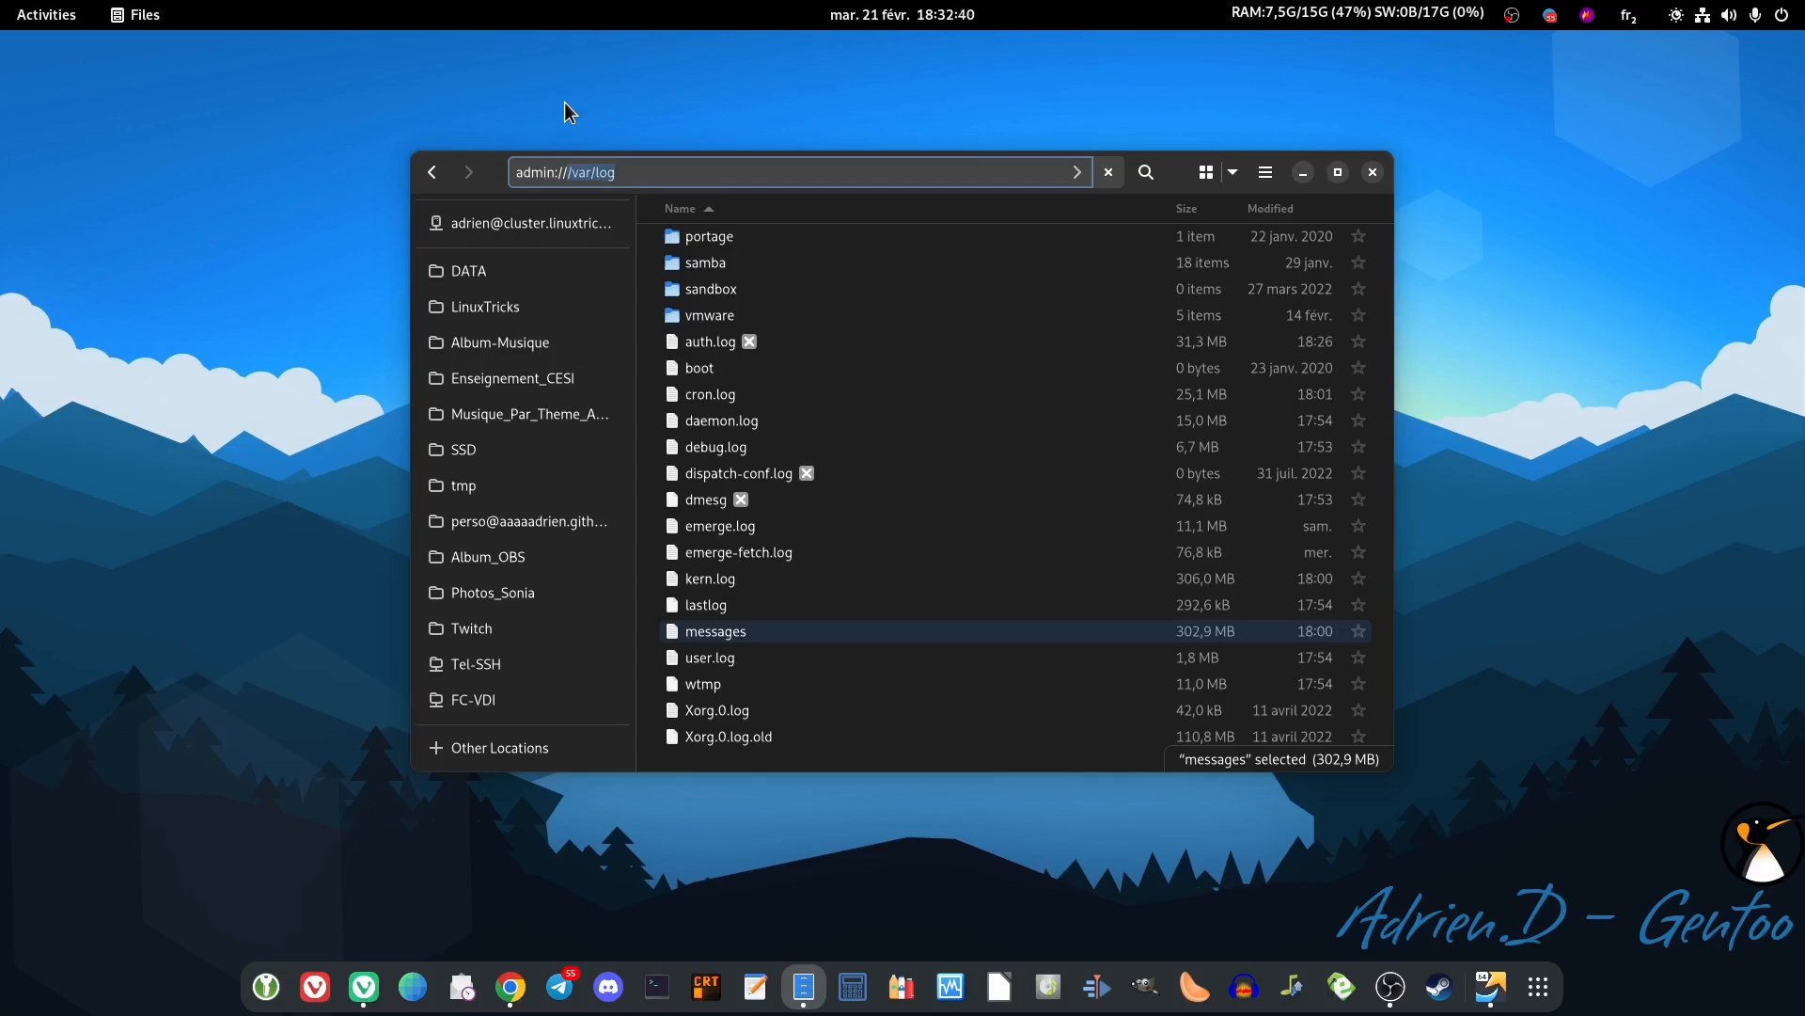
key("Return")
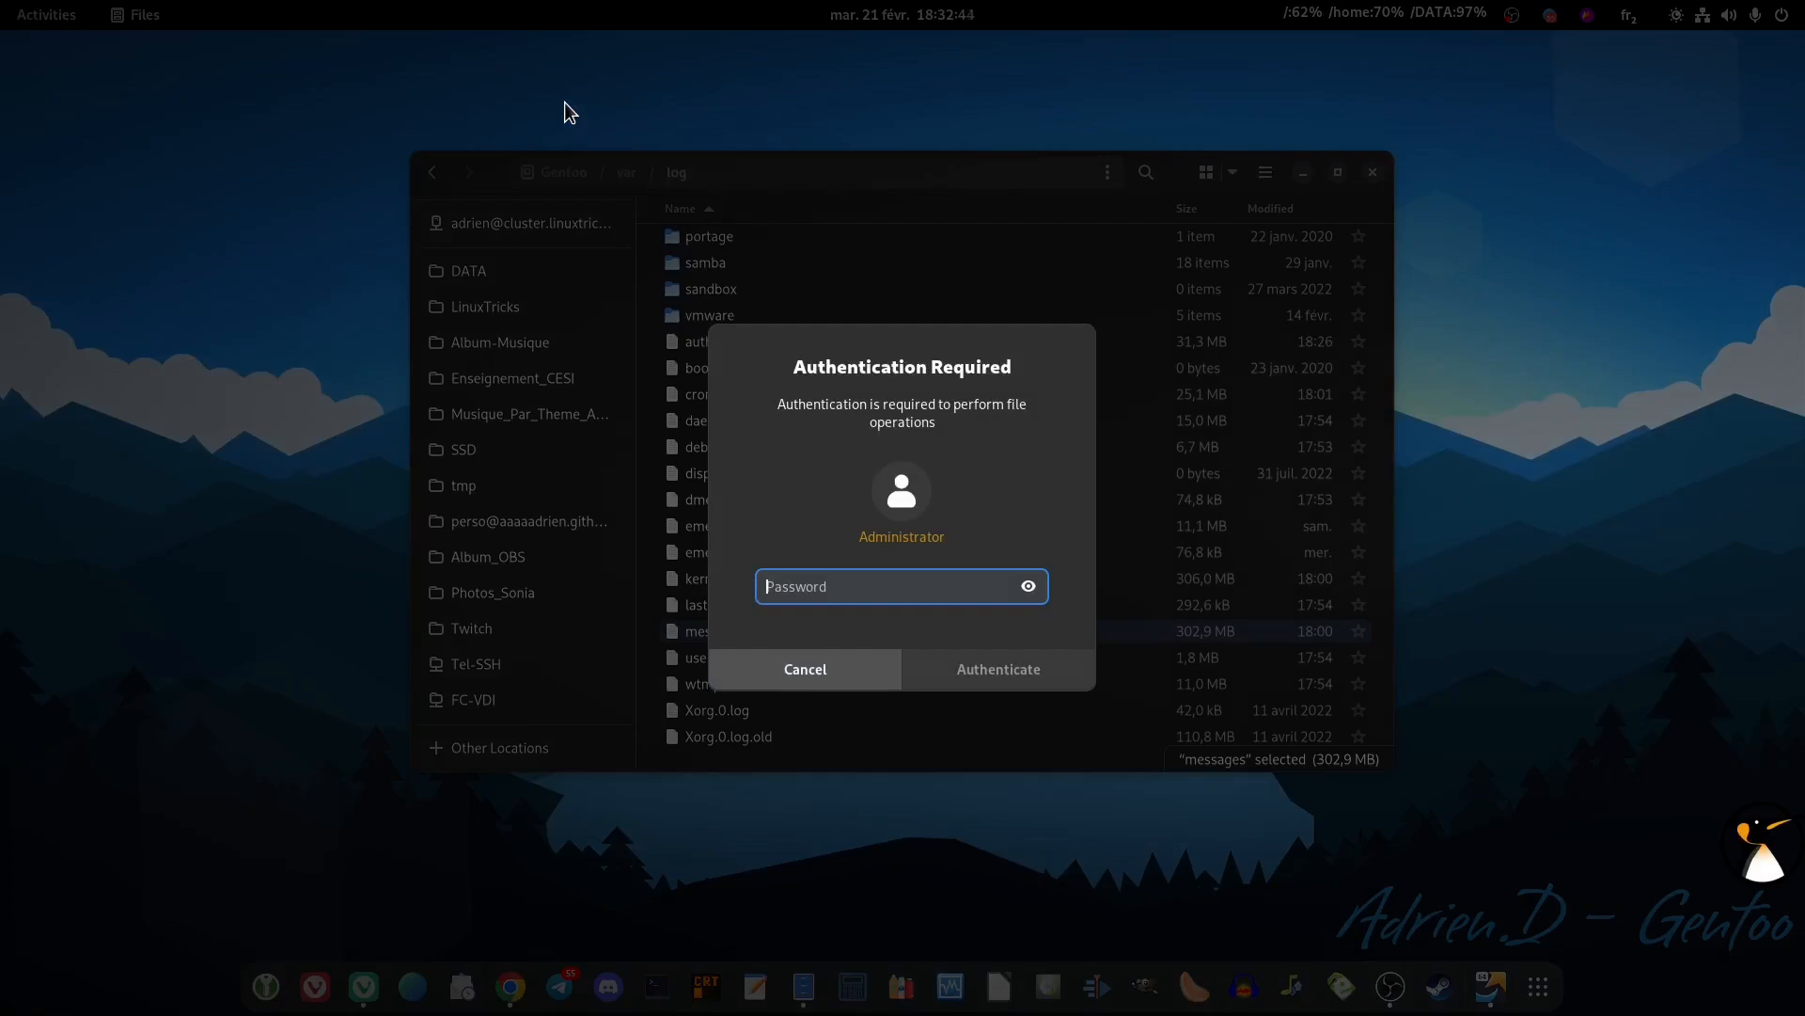
type("********")
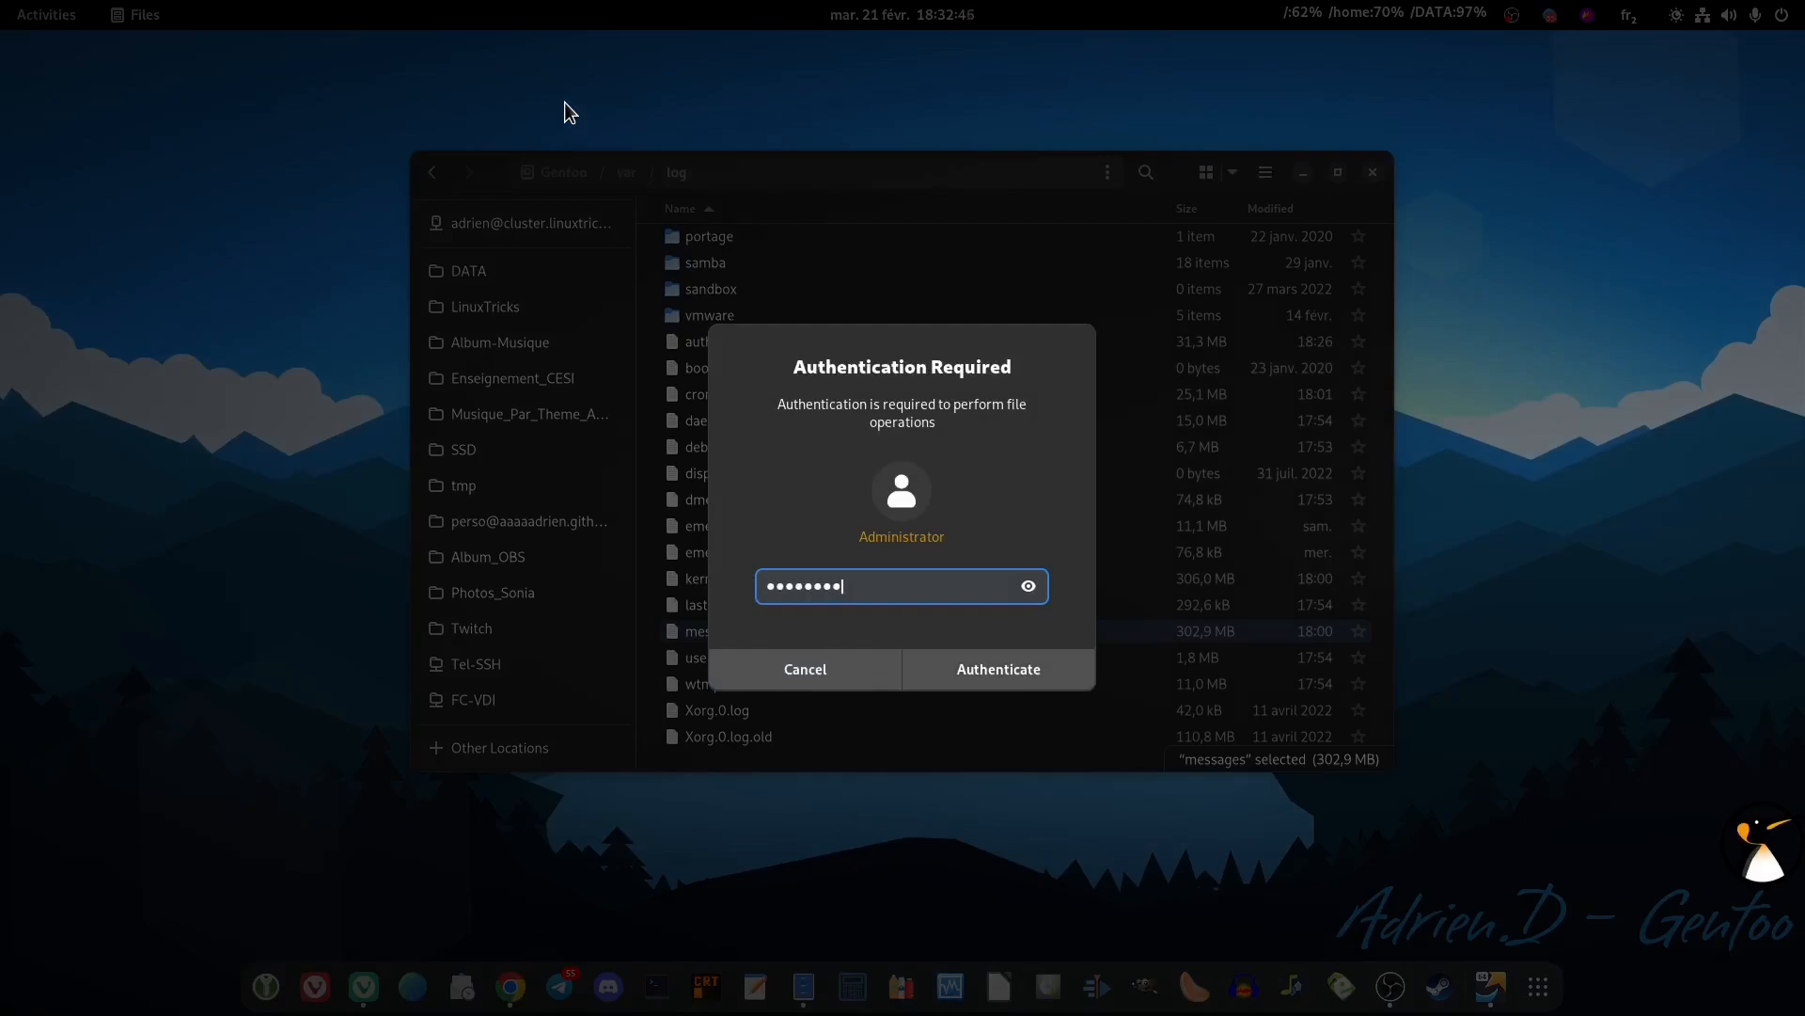
key("Return")
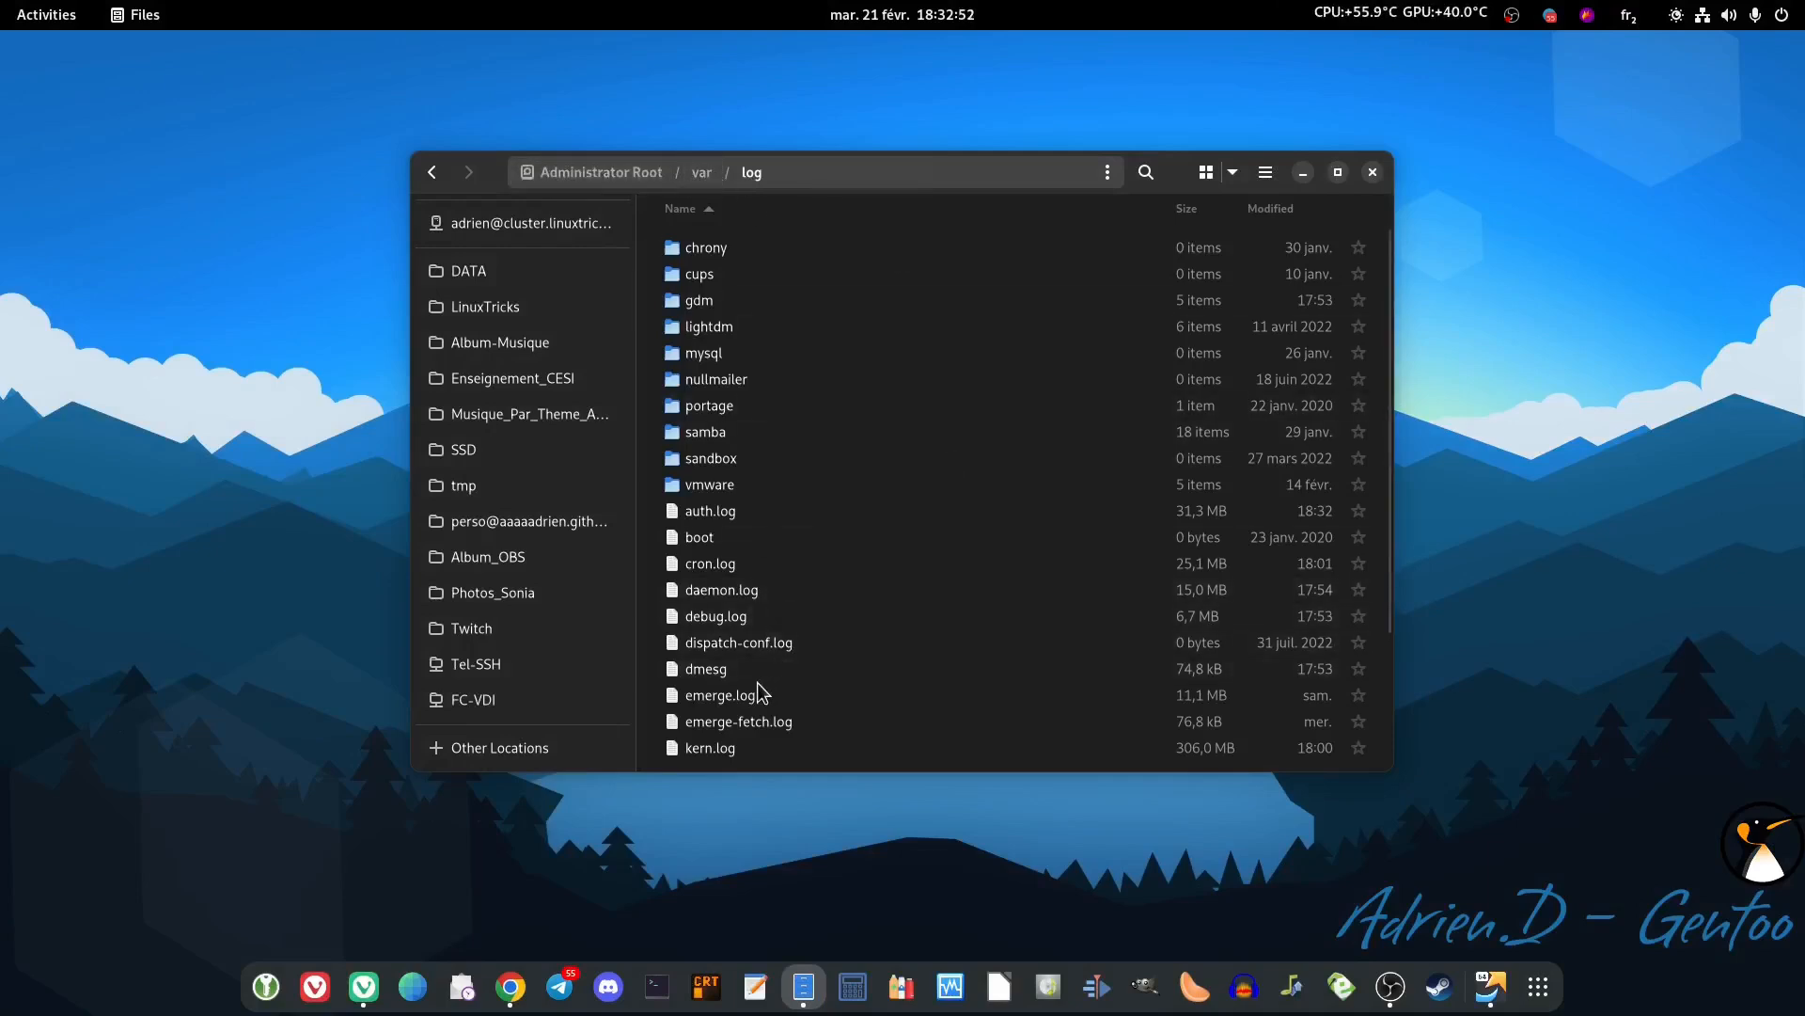
scroll(758, 681, "down", 3)
left_click(741, 643)
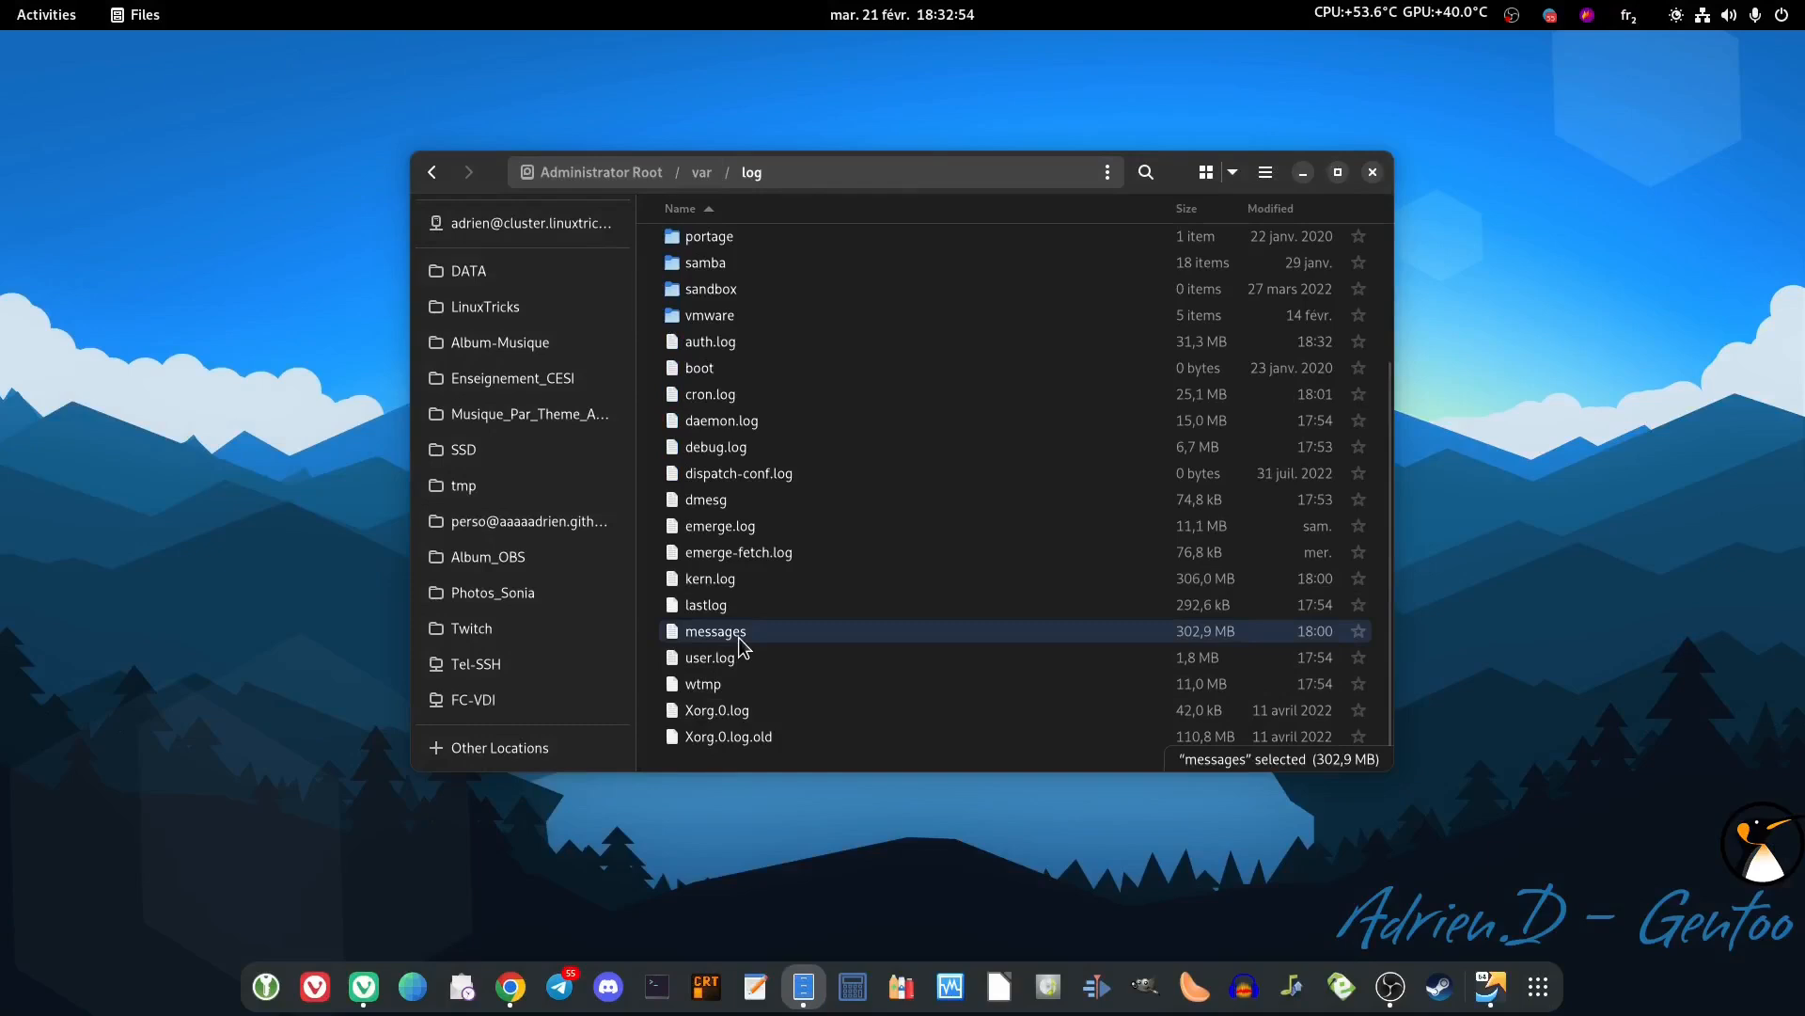
key("Delete")
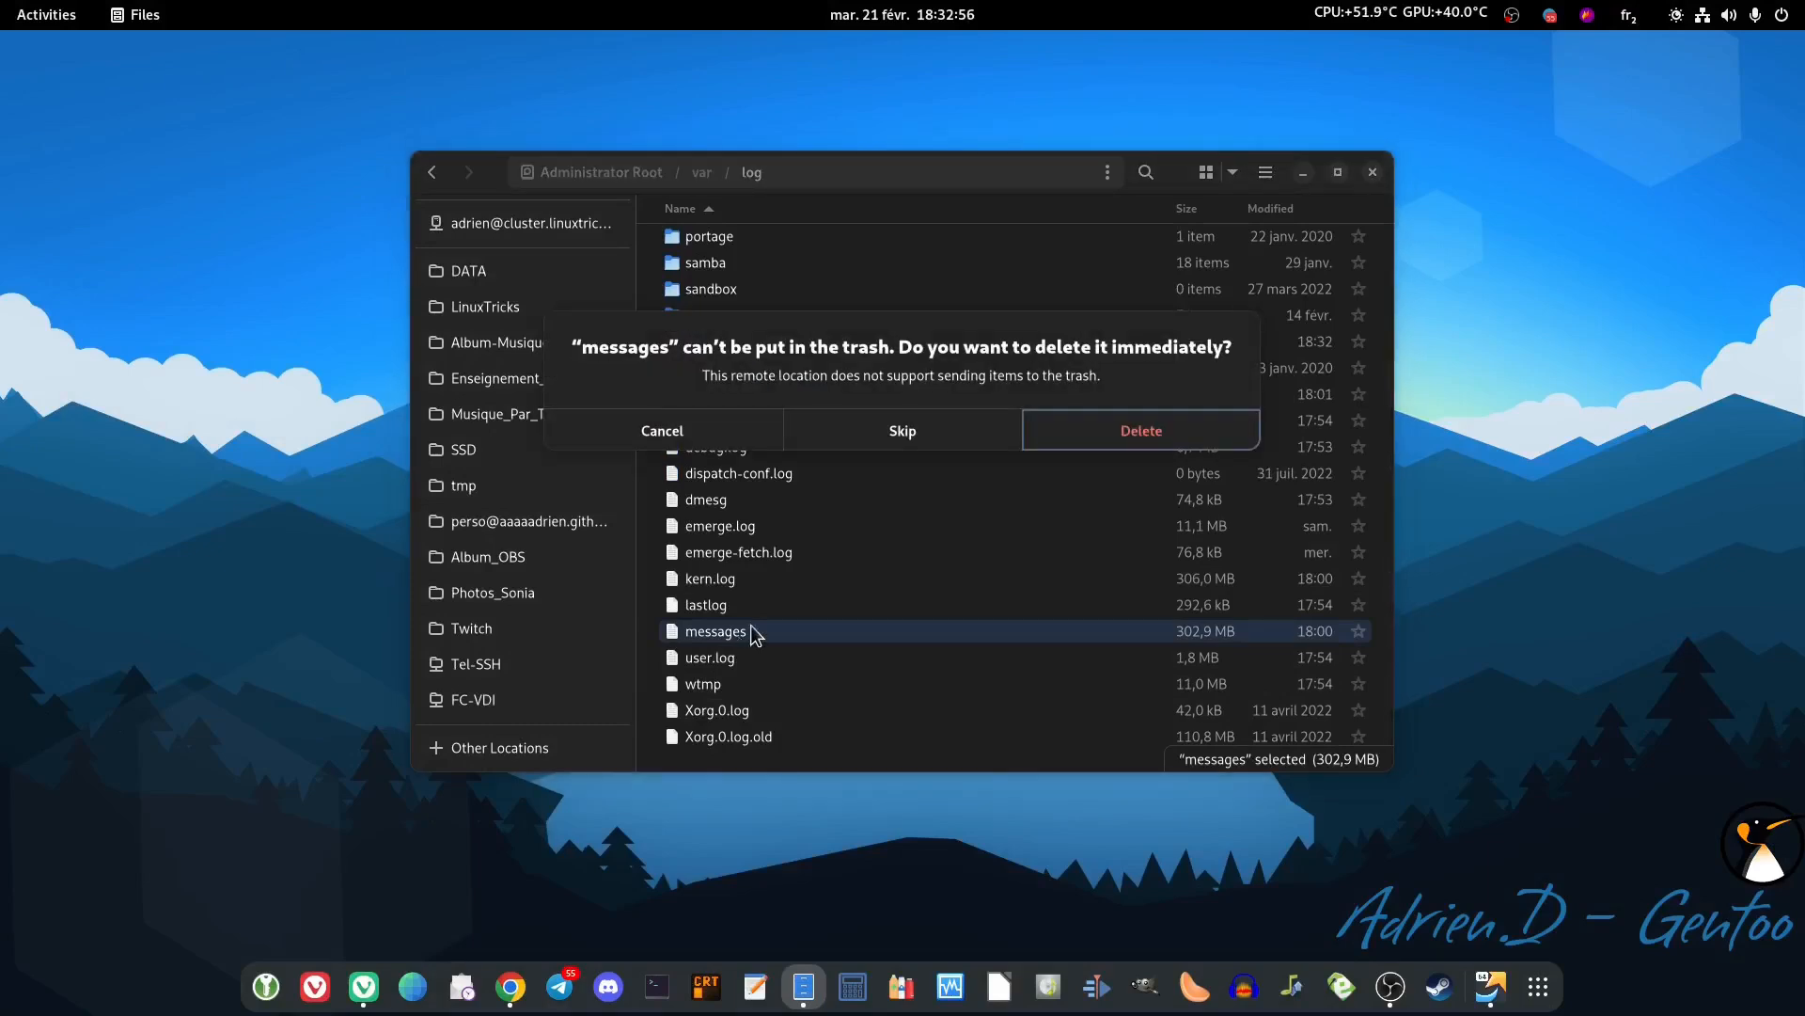
left_click(649, 431)
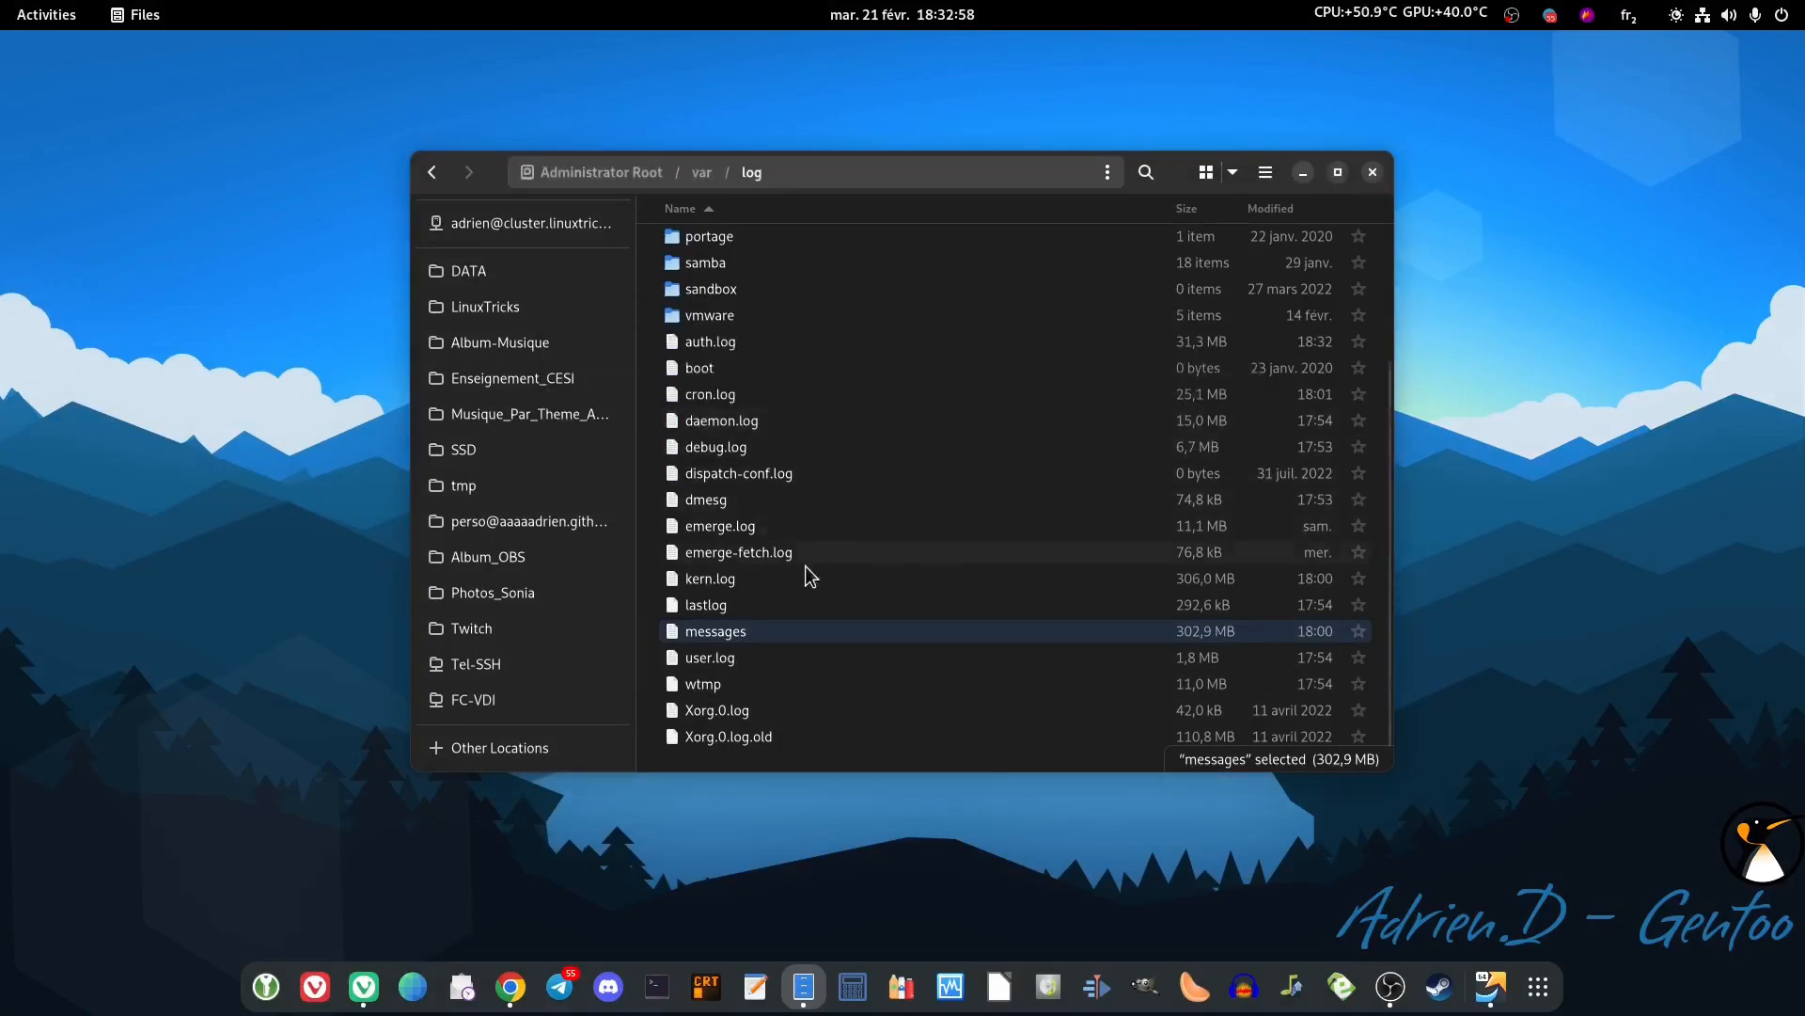
Step: Permanently delete the Xorg.0.log.old file from the log folder
left_click(763, 735)
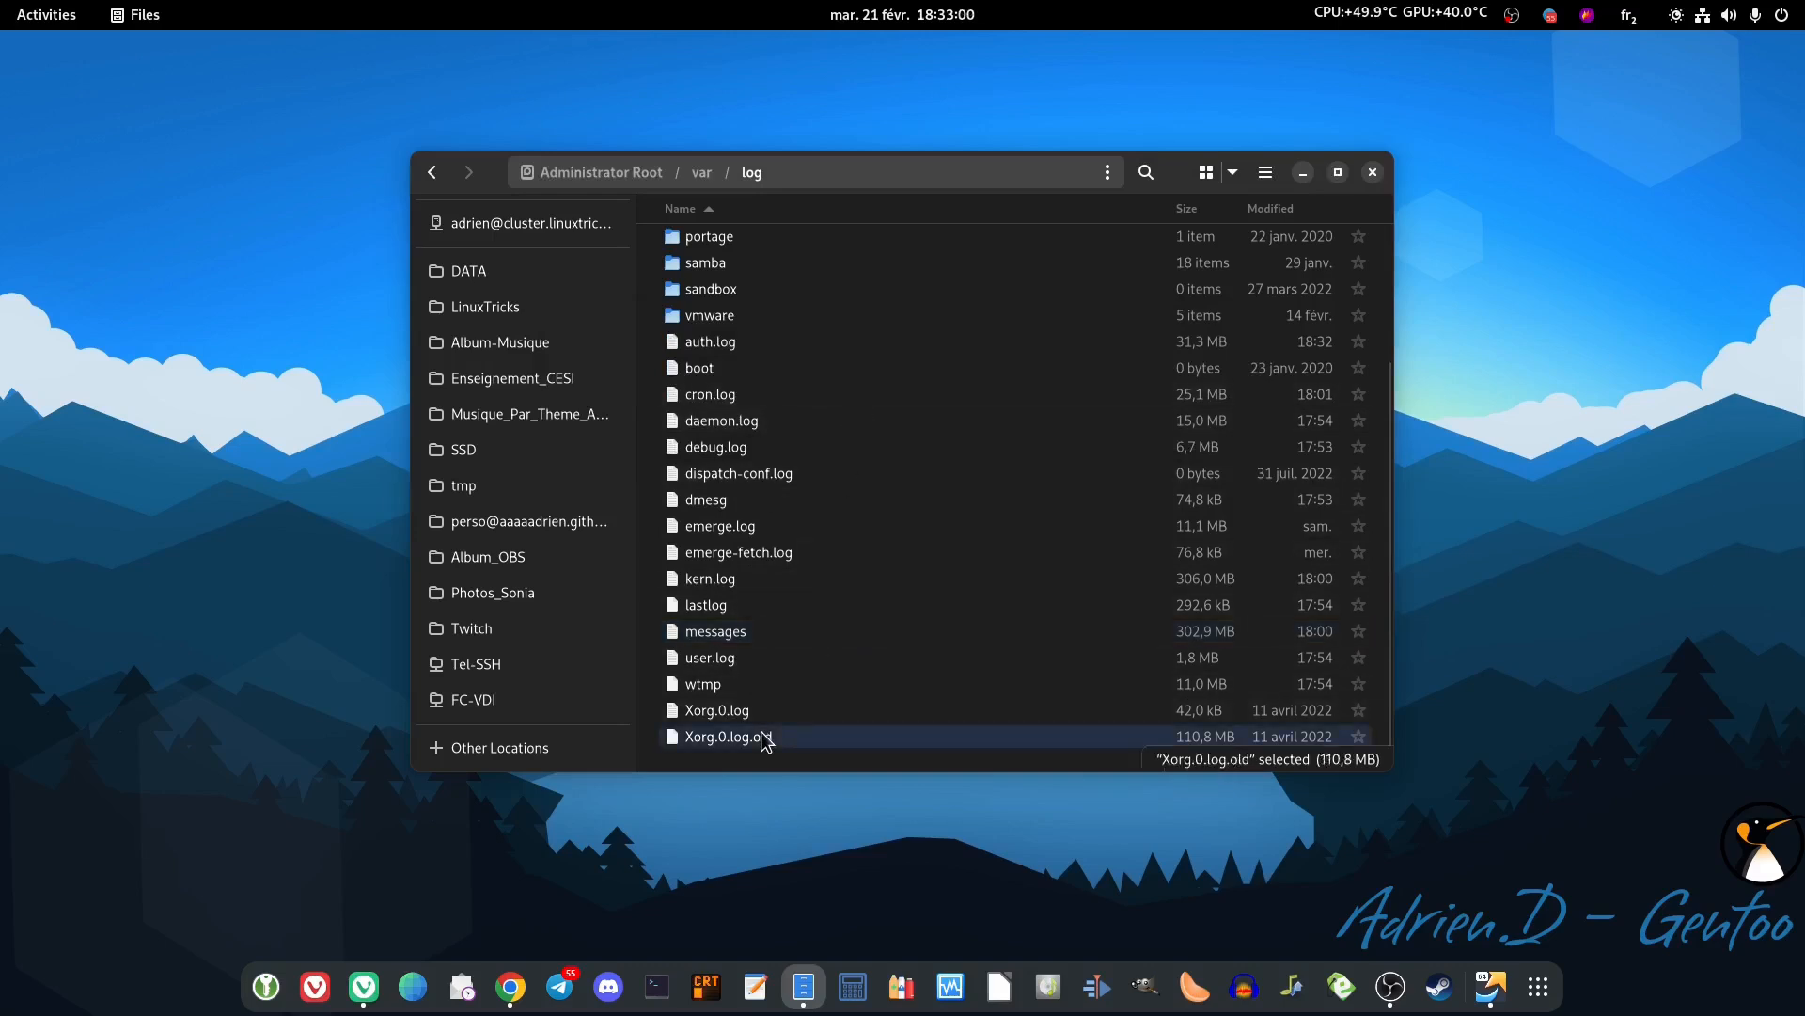
key("Delete")
left_click(1148, 438)
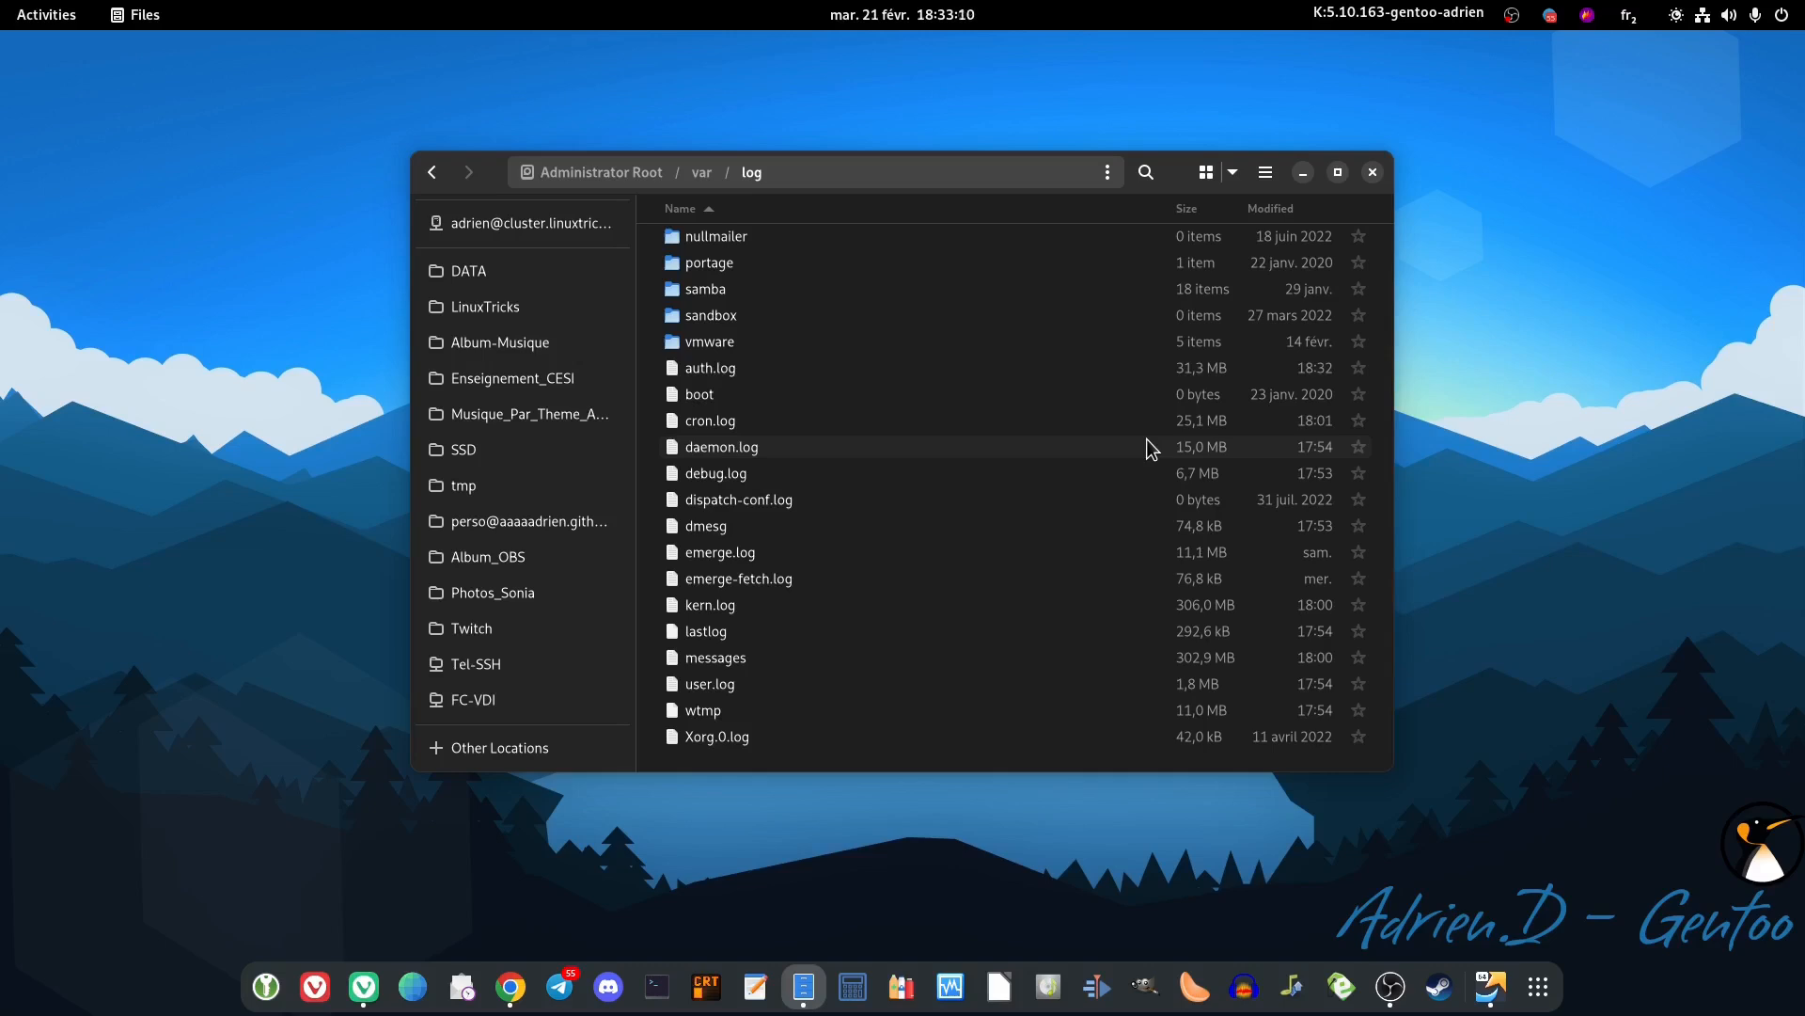
Step: Switch to the KDE desktop, open the personal folder in Dolphin, and move its window toward the middle of the desktop
left_click(1020, 182)
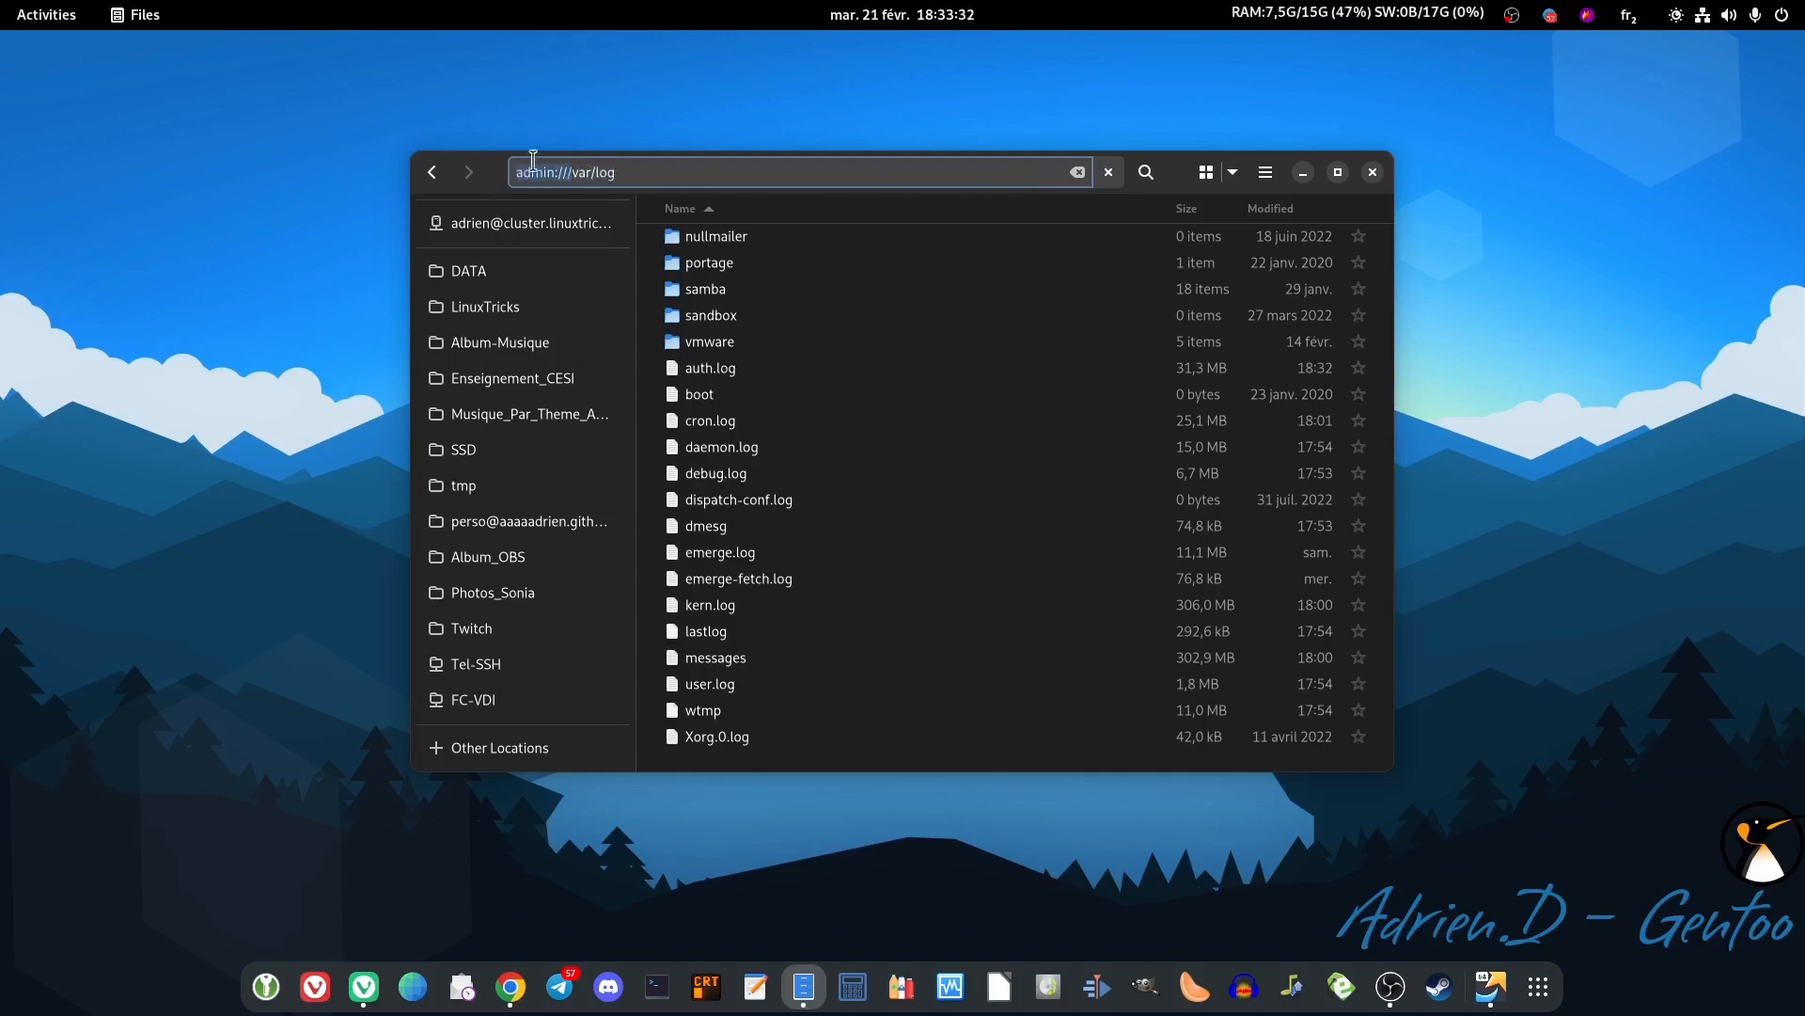
left_click(1490, 983)
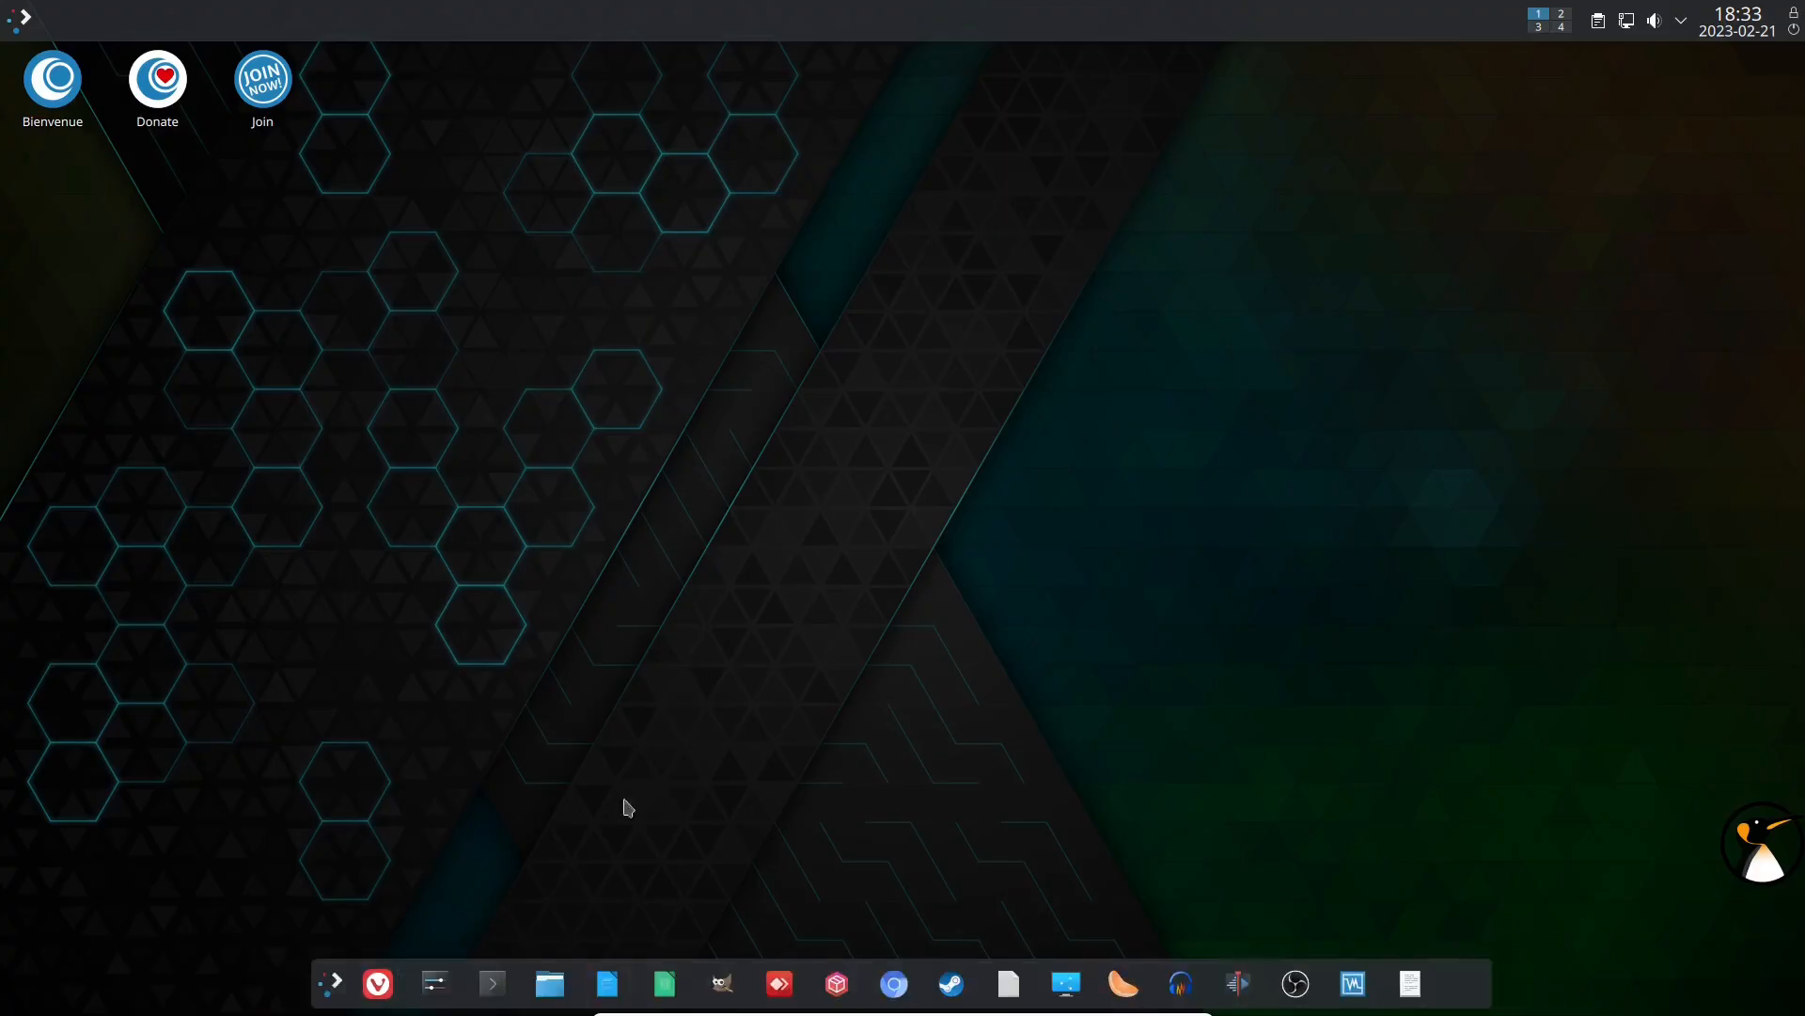
left_click(550, 982)
left_click_drag(805, 148, 1170, 150)
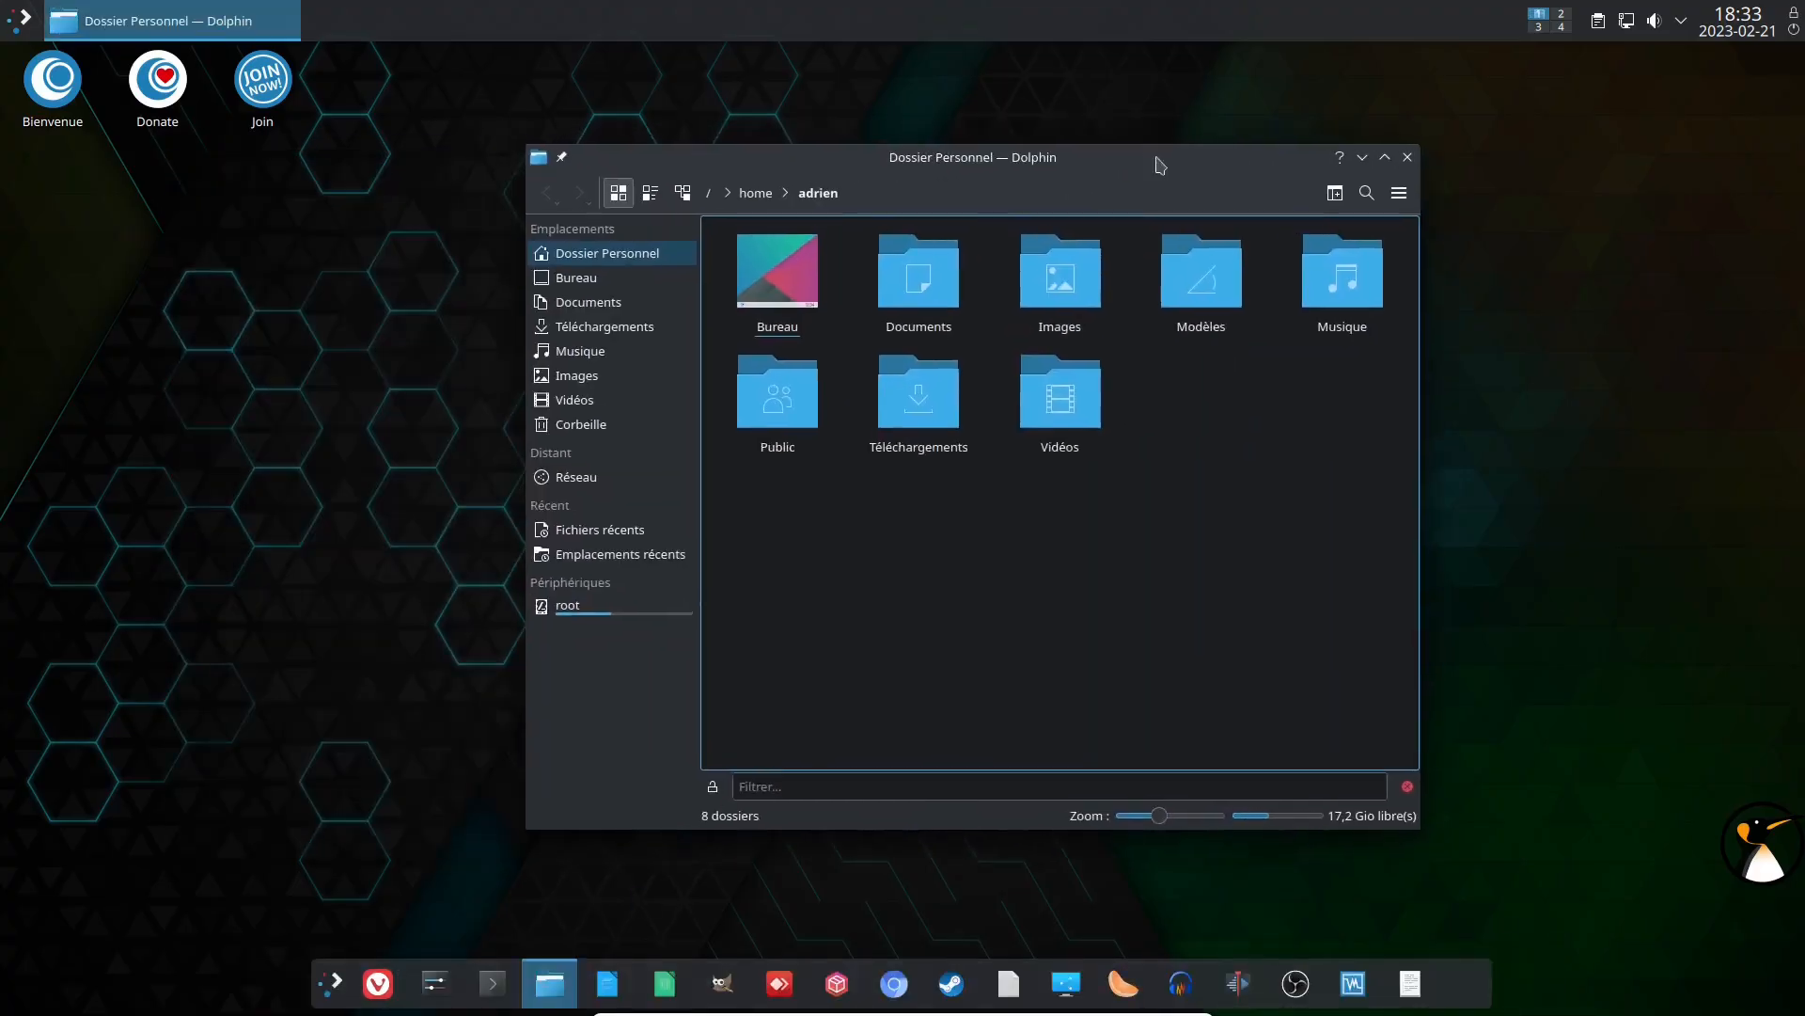
Step: Try to open the log folder with administrator rights in Dolphin using the address admin:///var/log
left_click(1113, 199)
type("admin://")
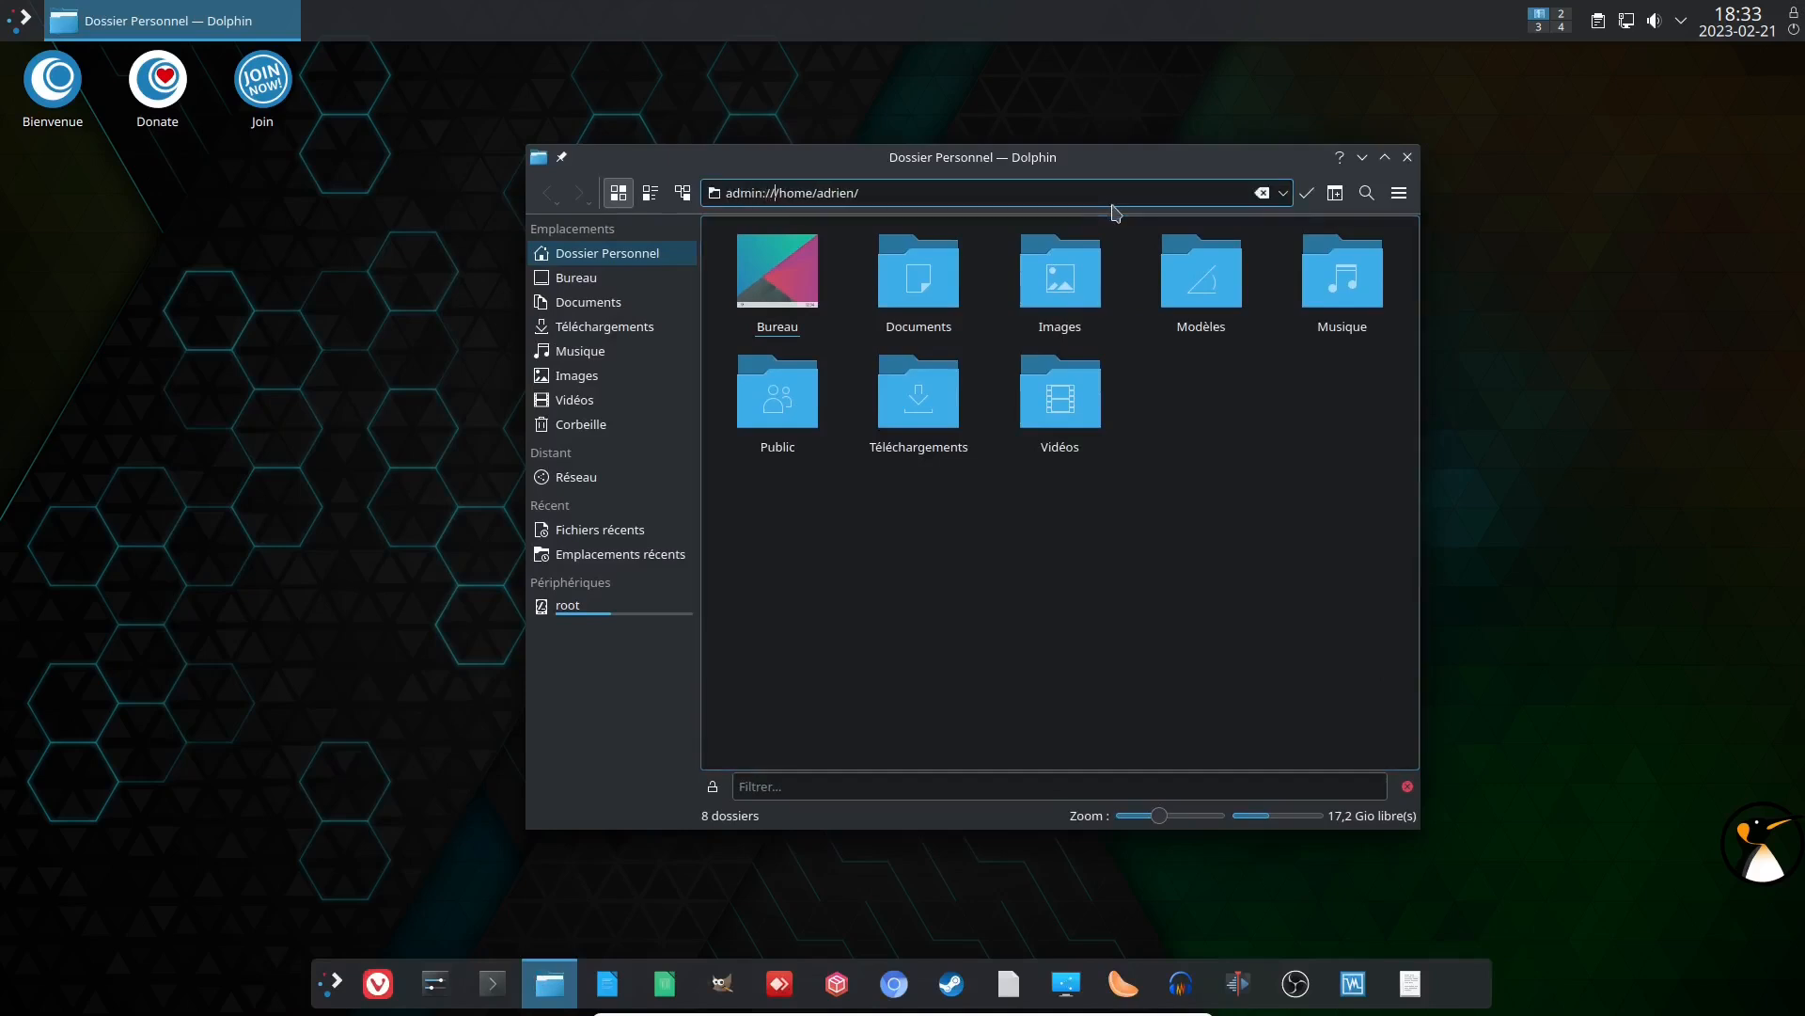
key("shift+End")
type("/var/log")
key("Return")
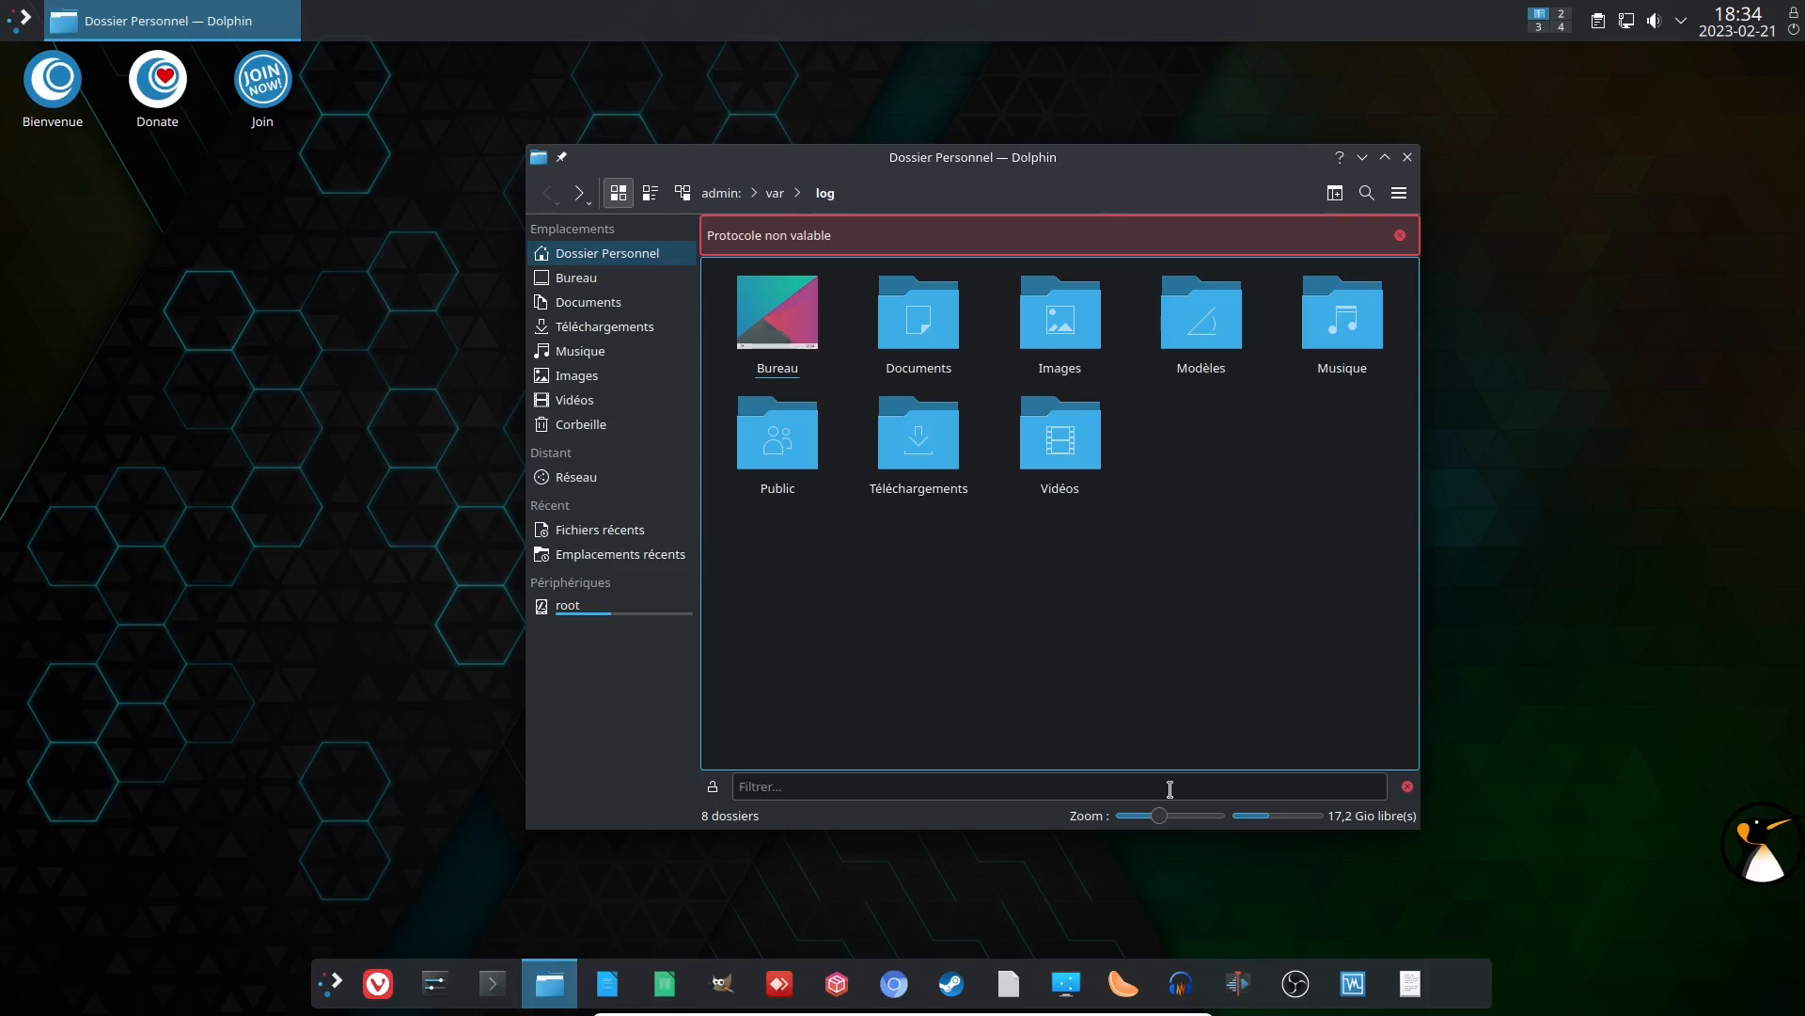
Step: Return to the GNOME desktop, minimise the file manager, and try to run pkexec nautilus without authenticating
left_click(1141, 1004)
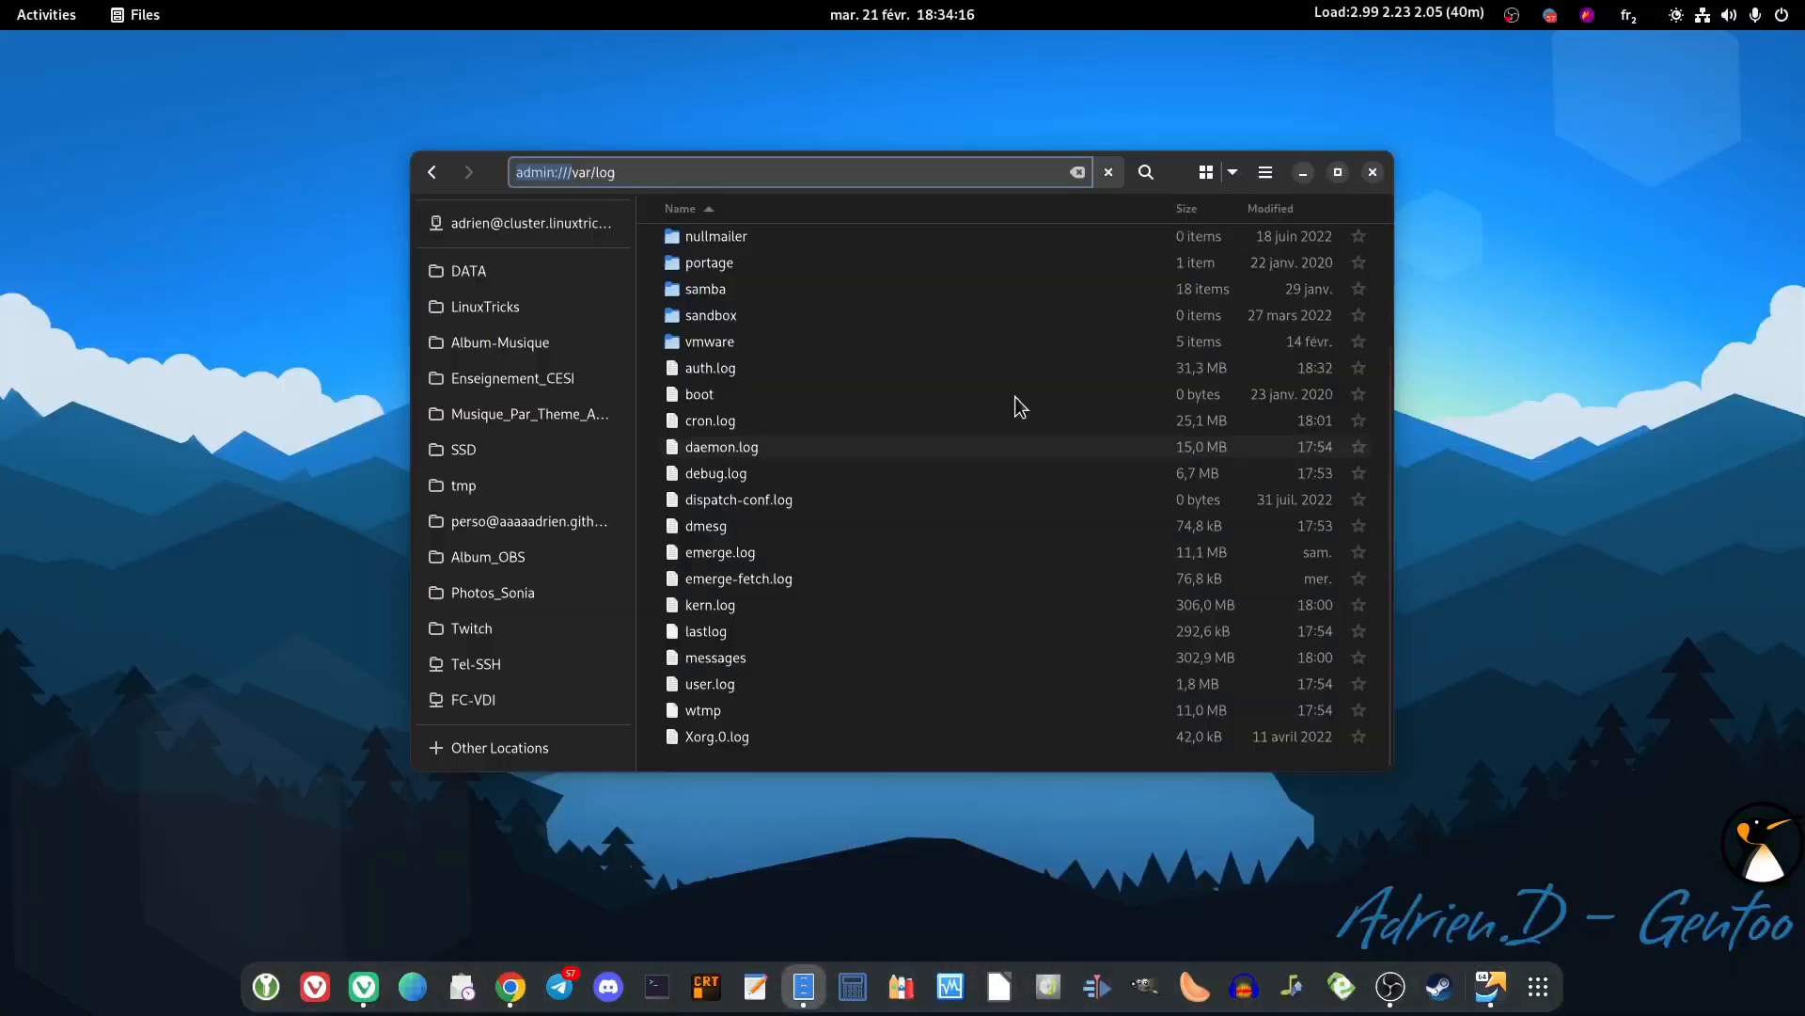
left_click(1302, 172)
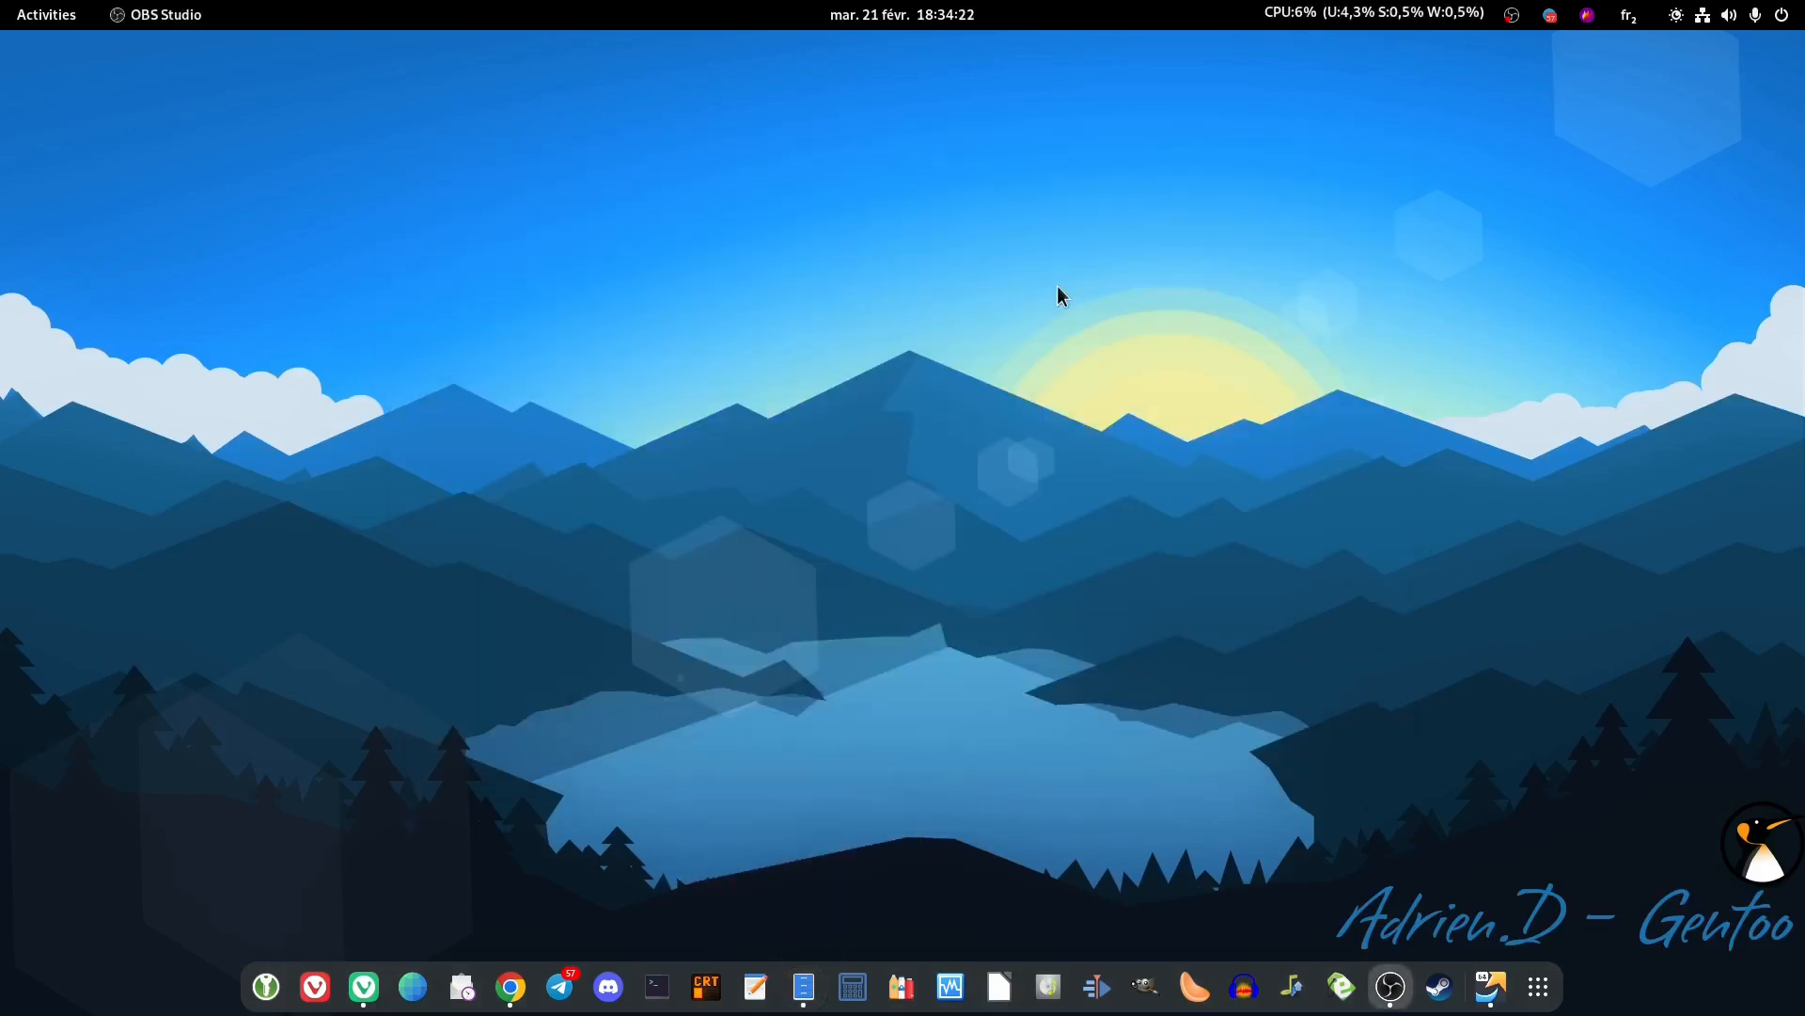
key("alt+F2")
type("pkexec")
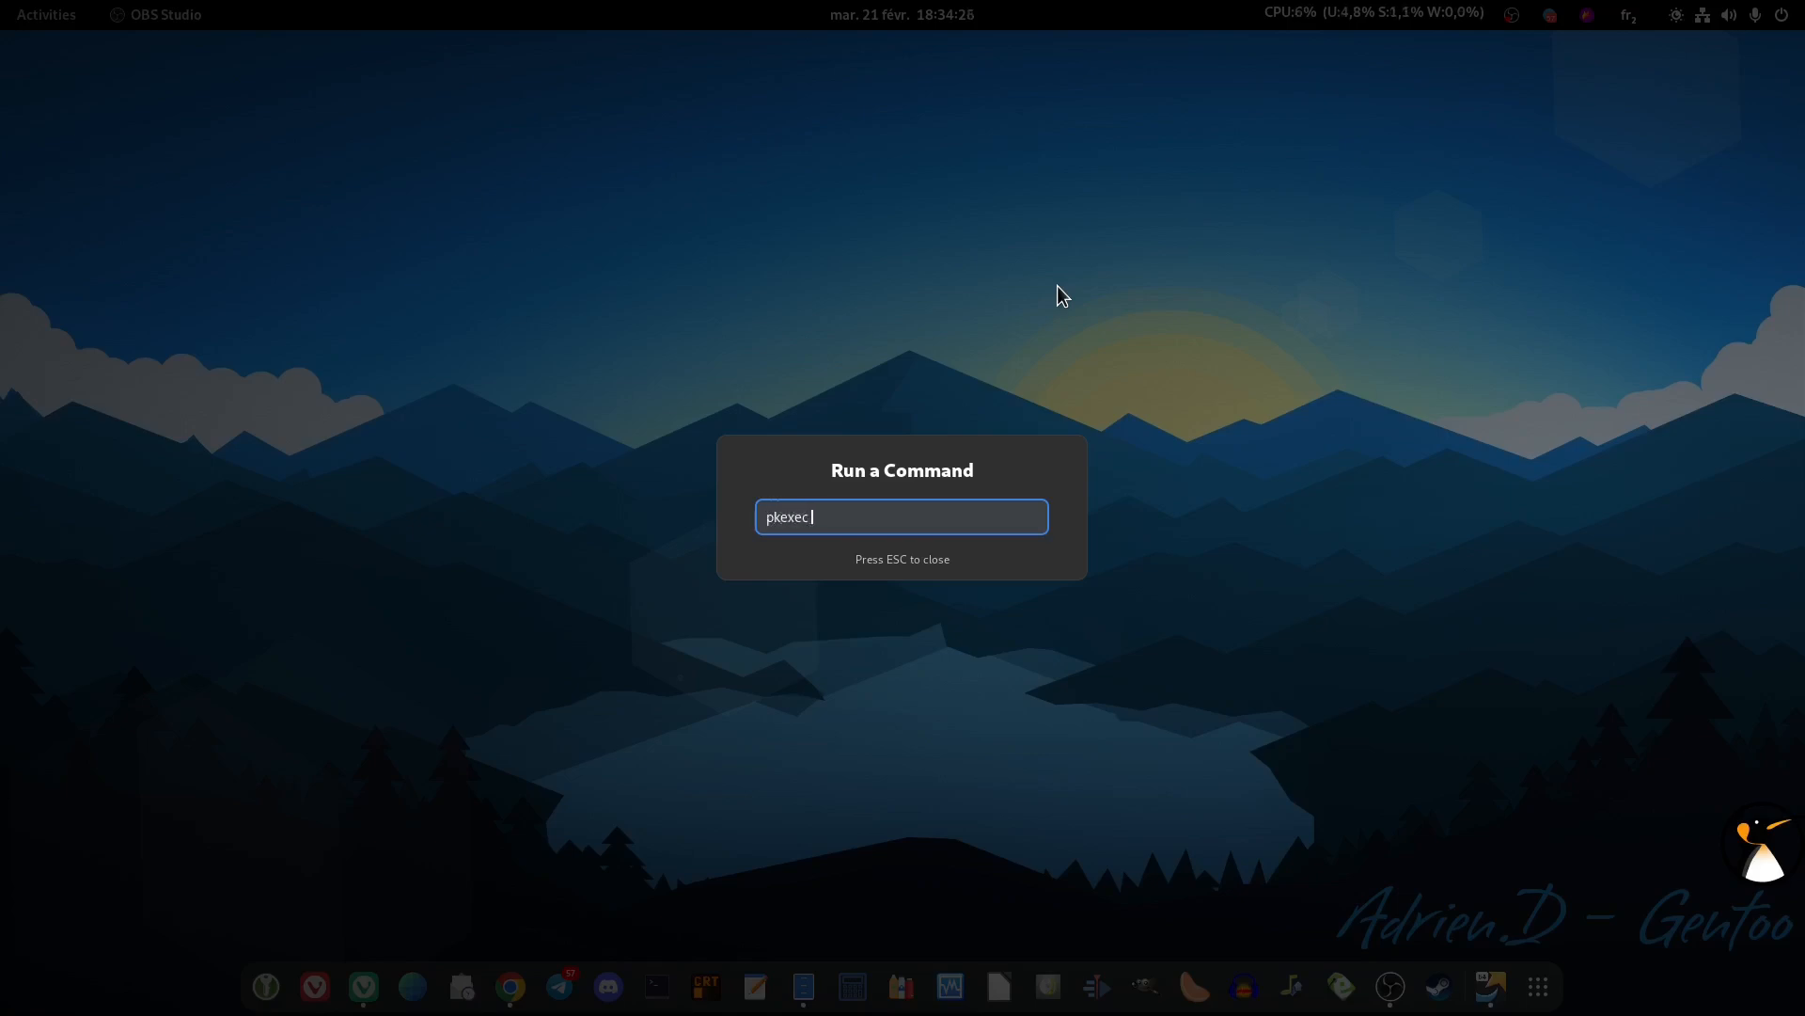
type(" nautilus")
key("Return")
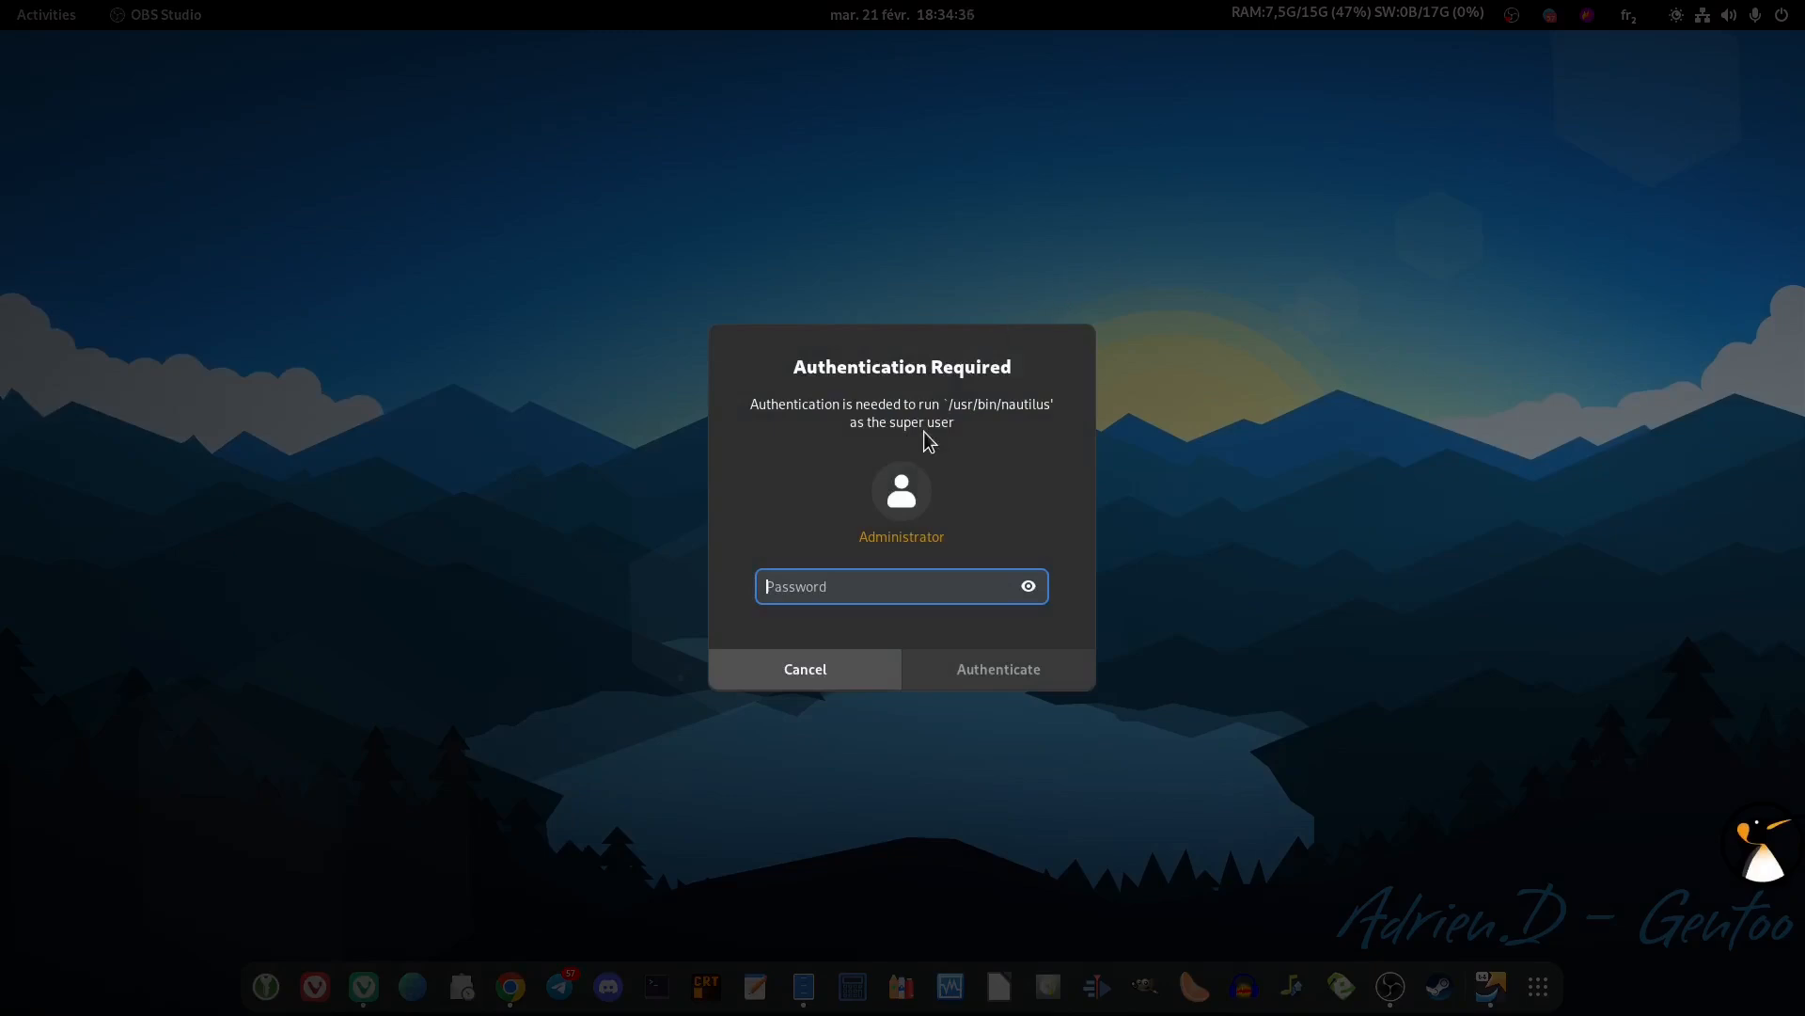
left_click(839, 675)
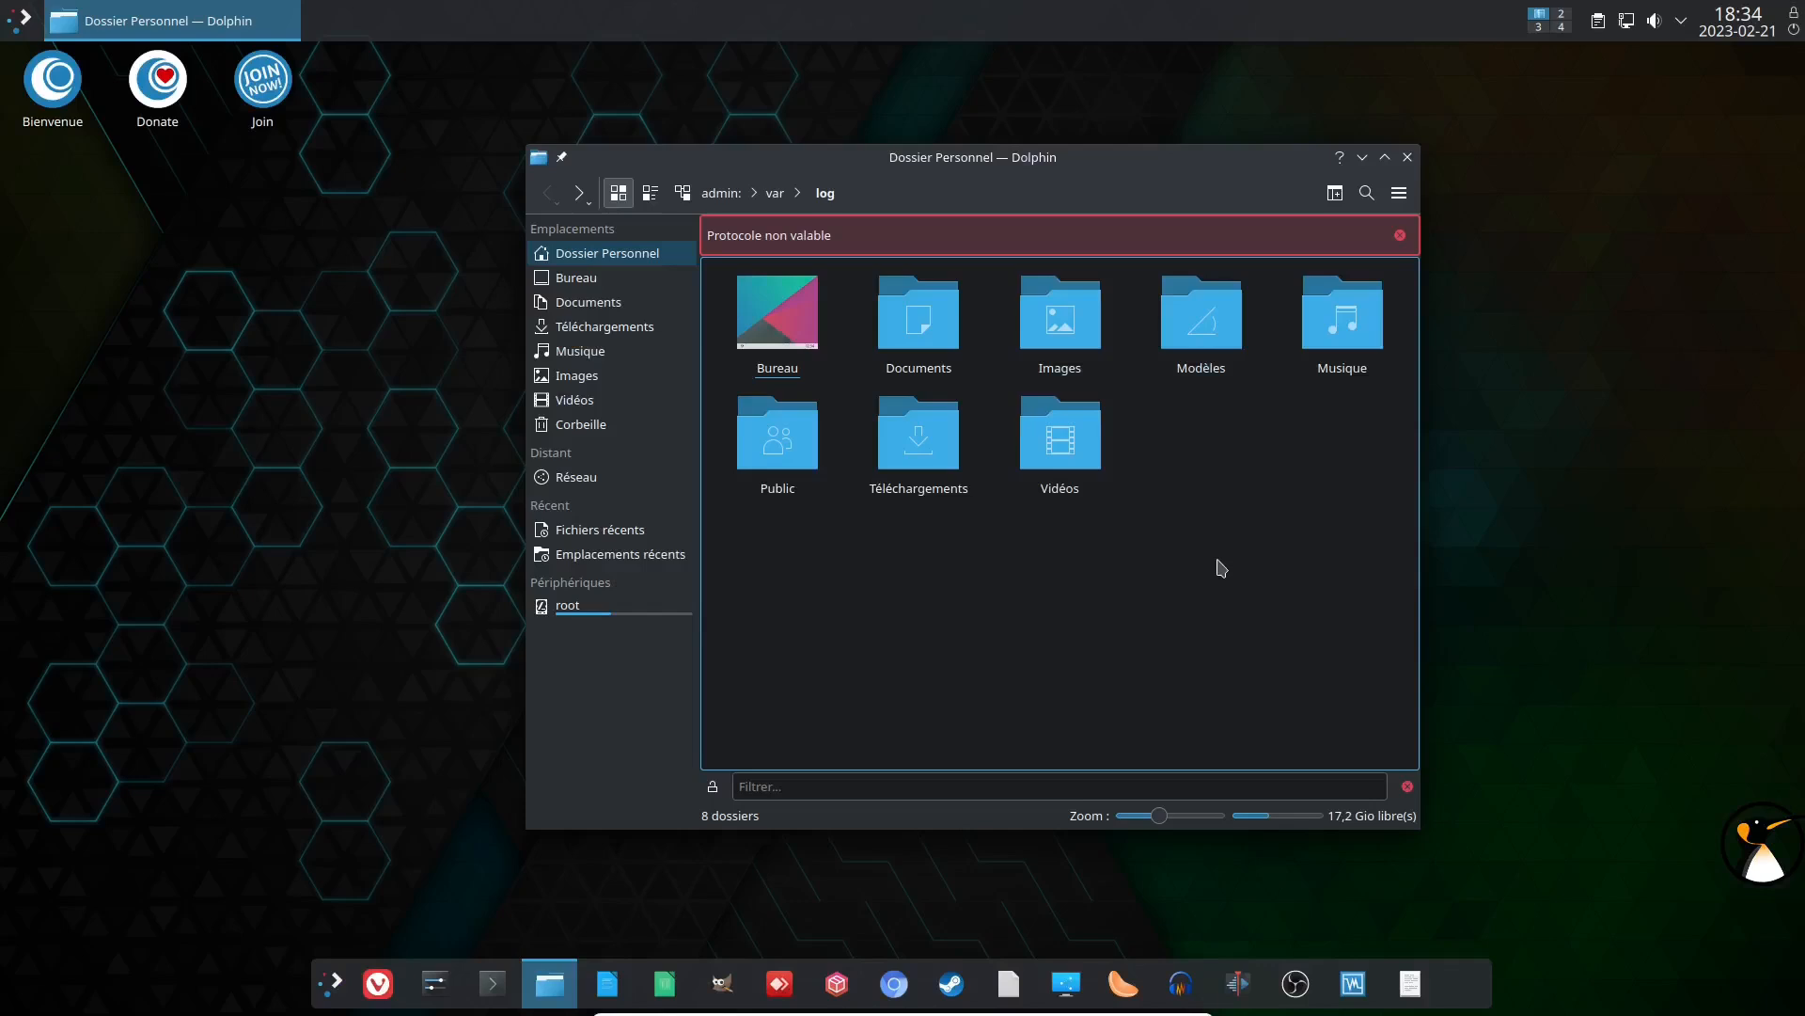
Step: On the KDE desktop, clear away the Dolphin window and try to run pkexec dolphin, entering the password to authenticate
left_click(1408, 157)
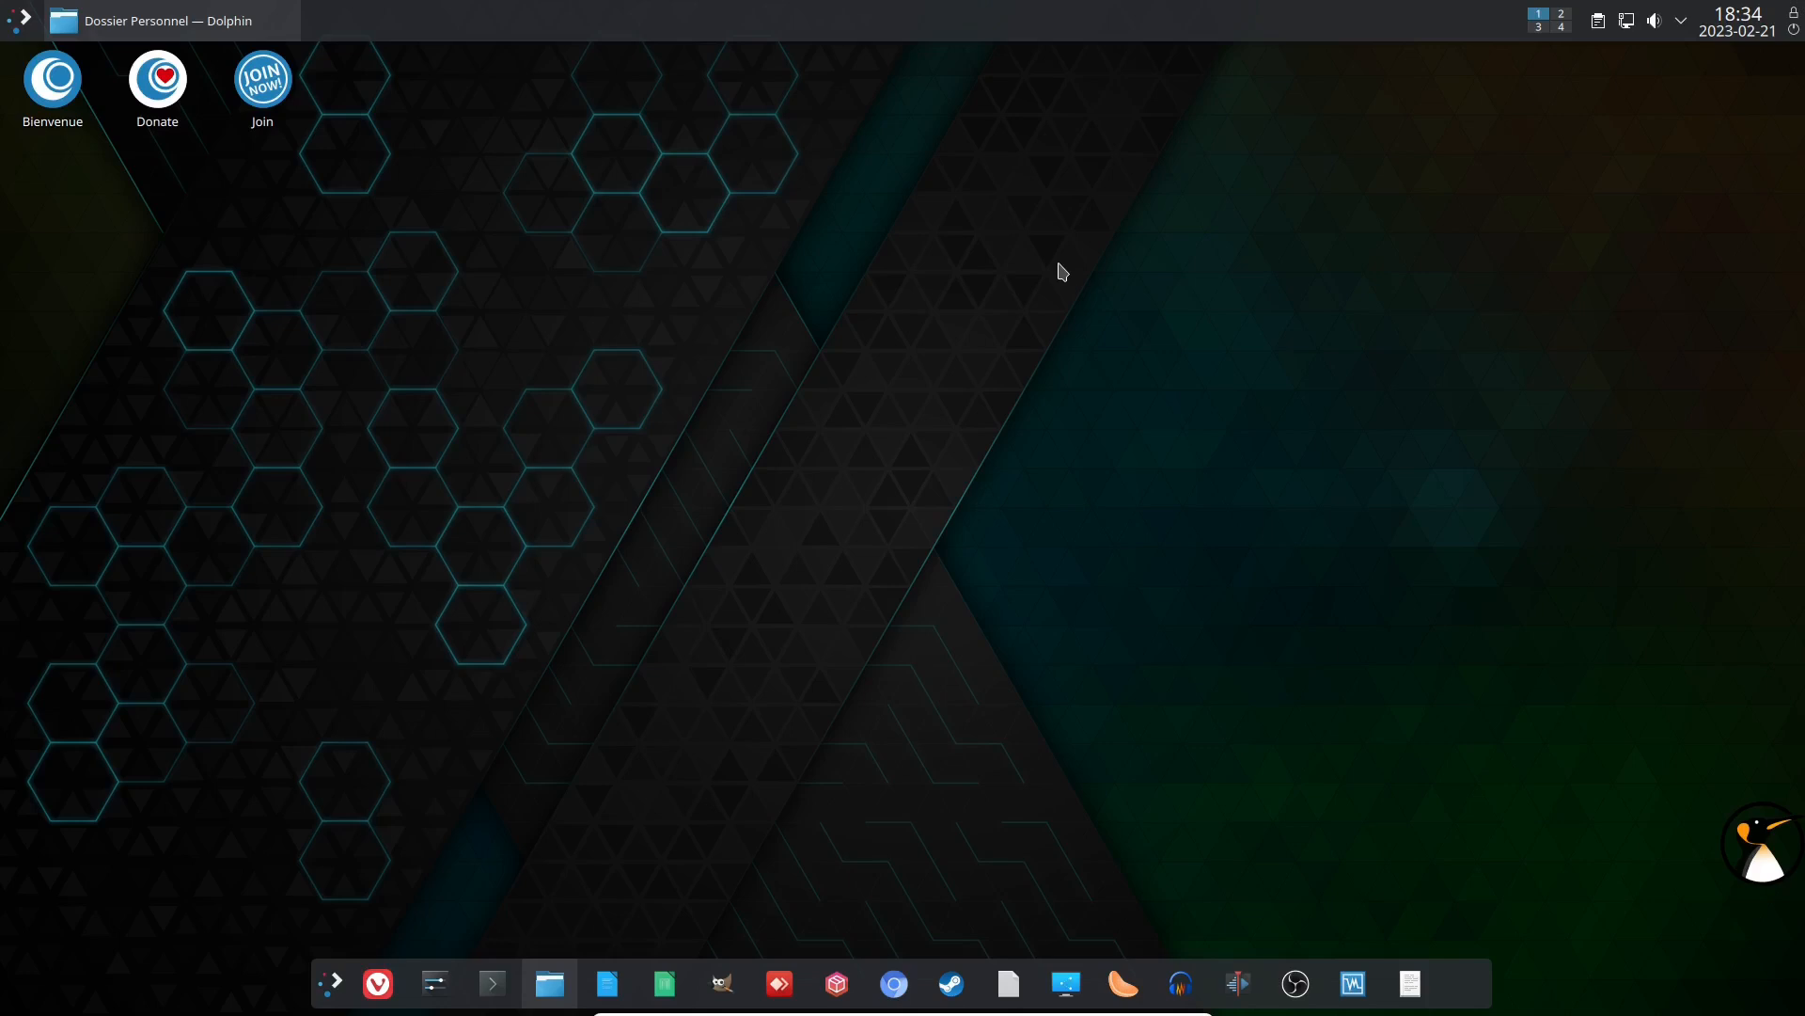
key("alt+space")
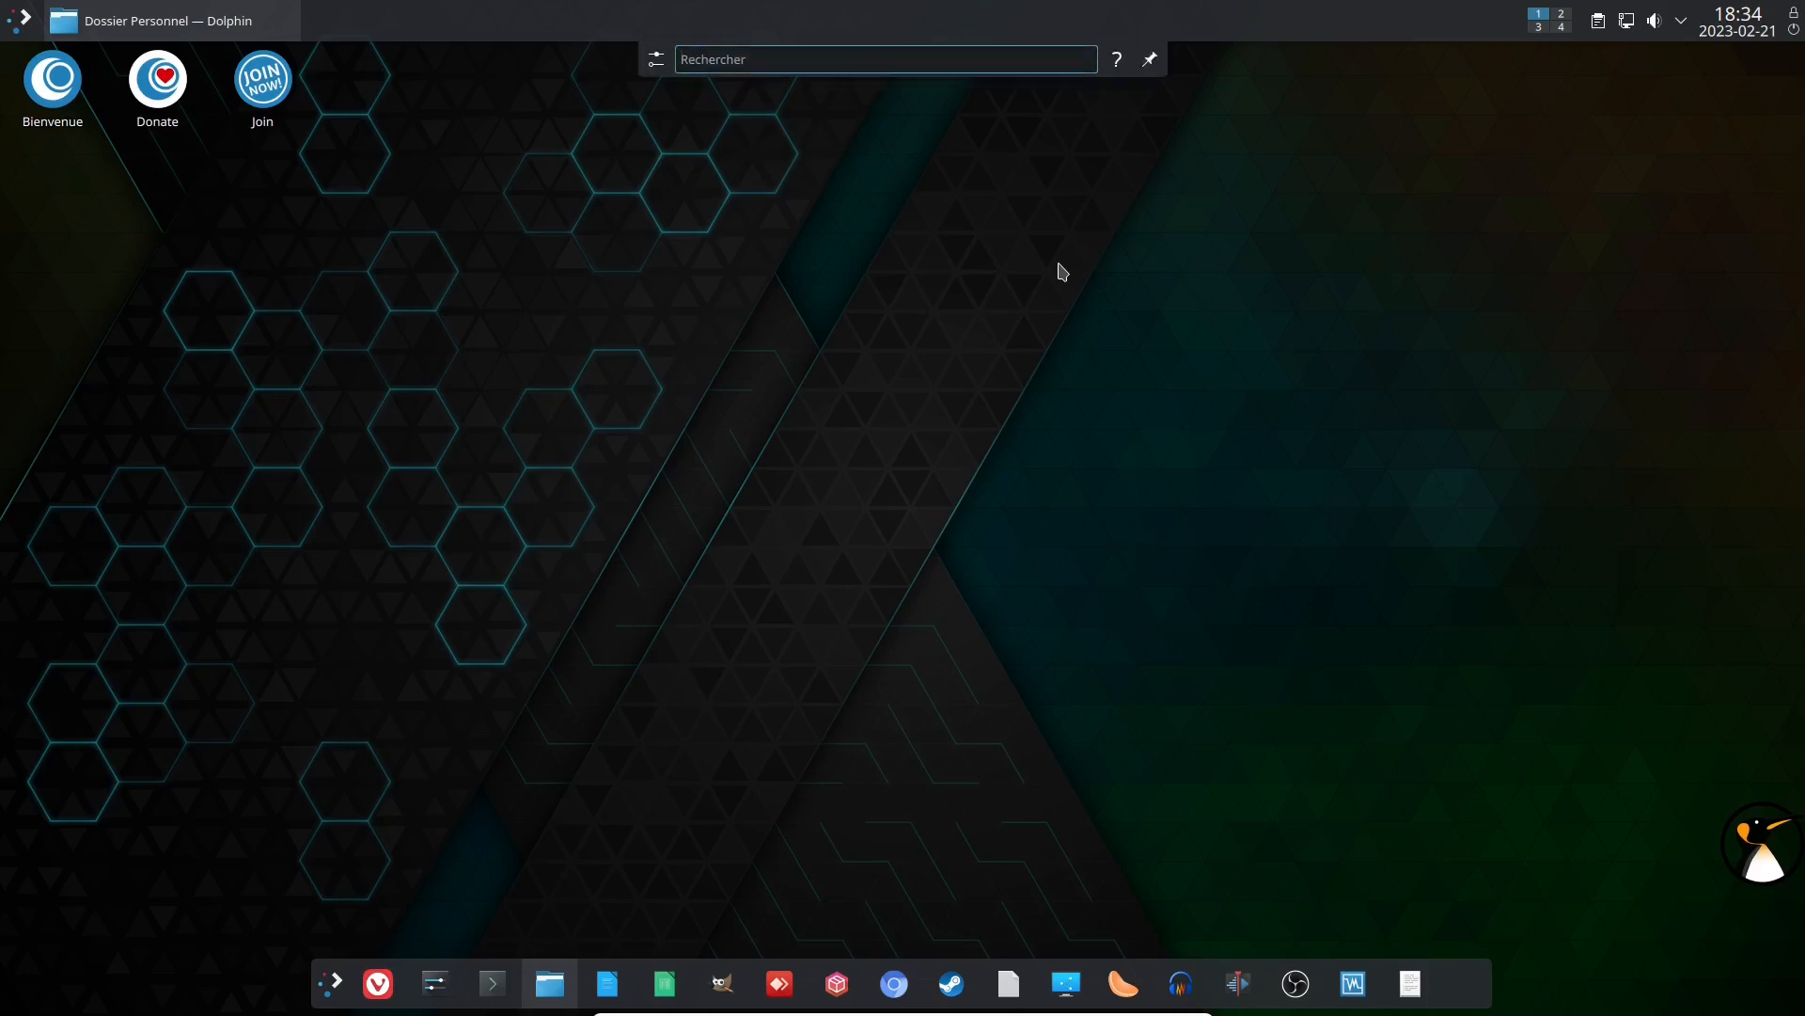
type("pkexec dolphin")
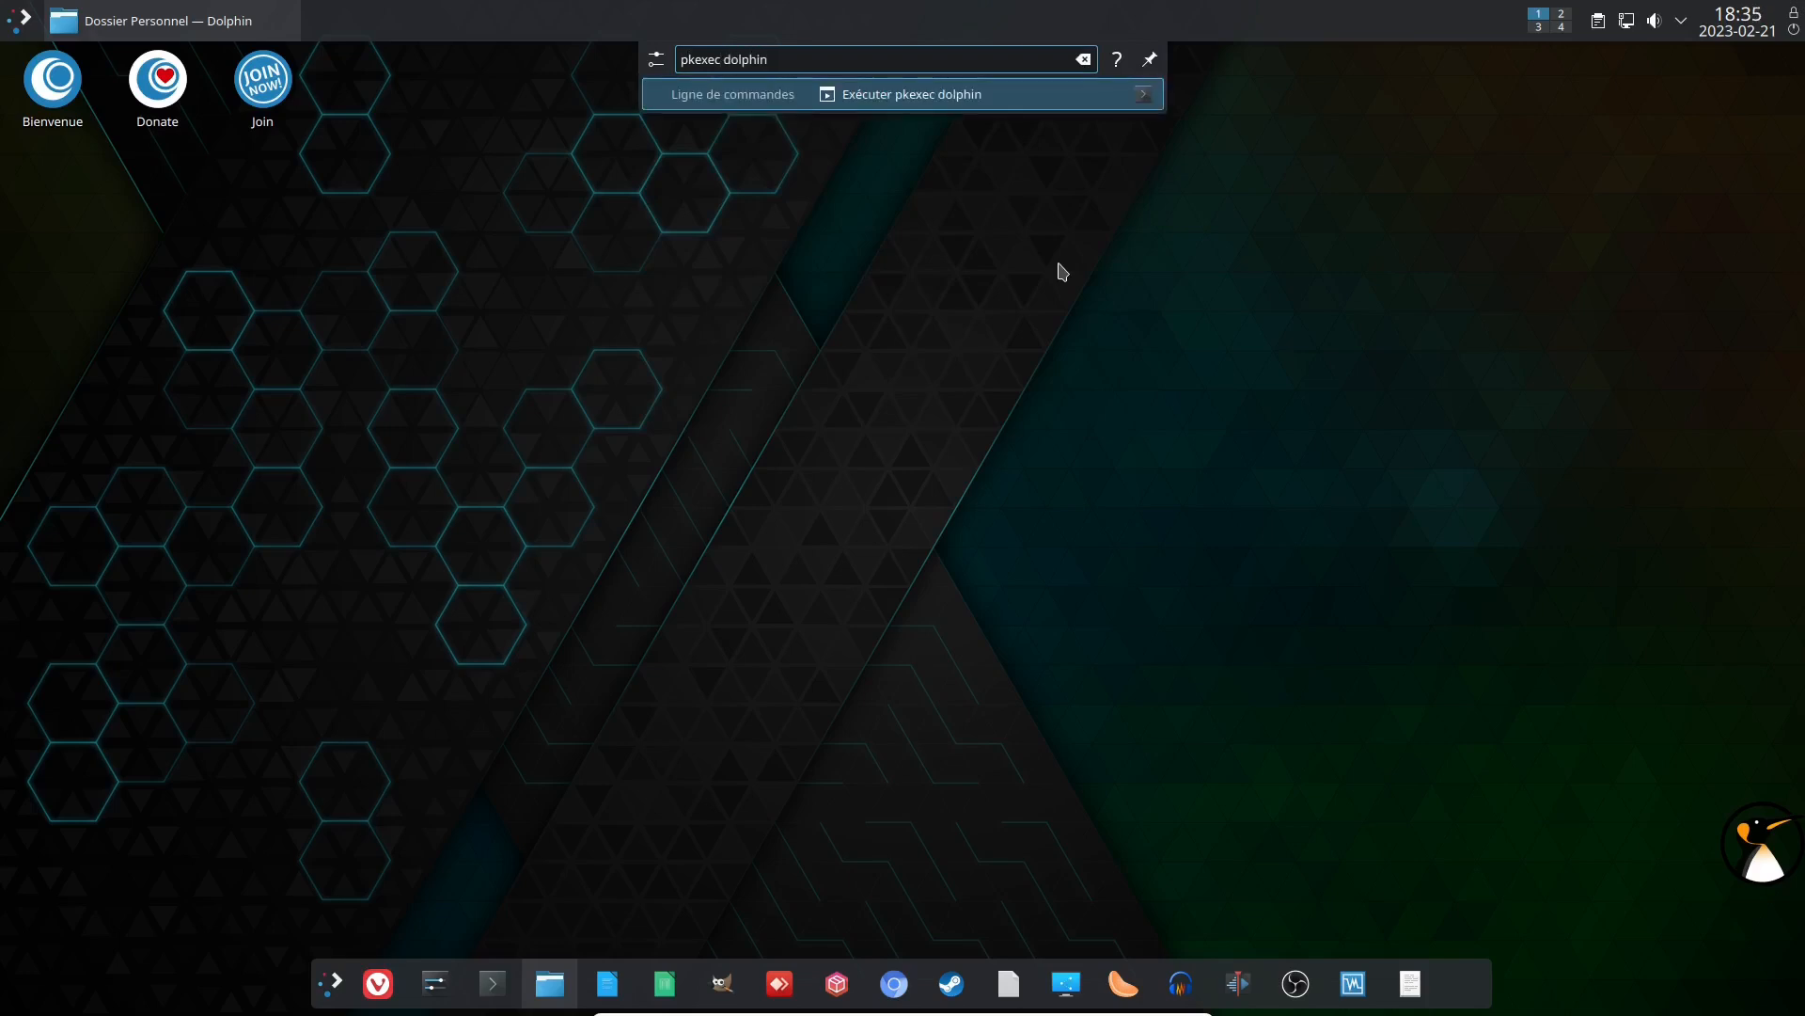
key("Return")
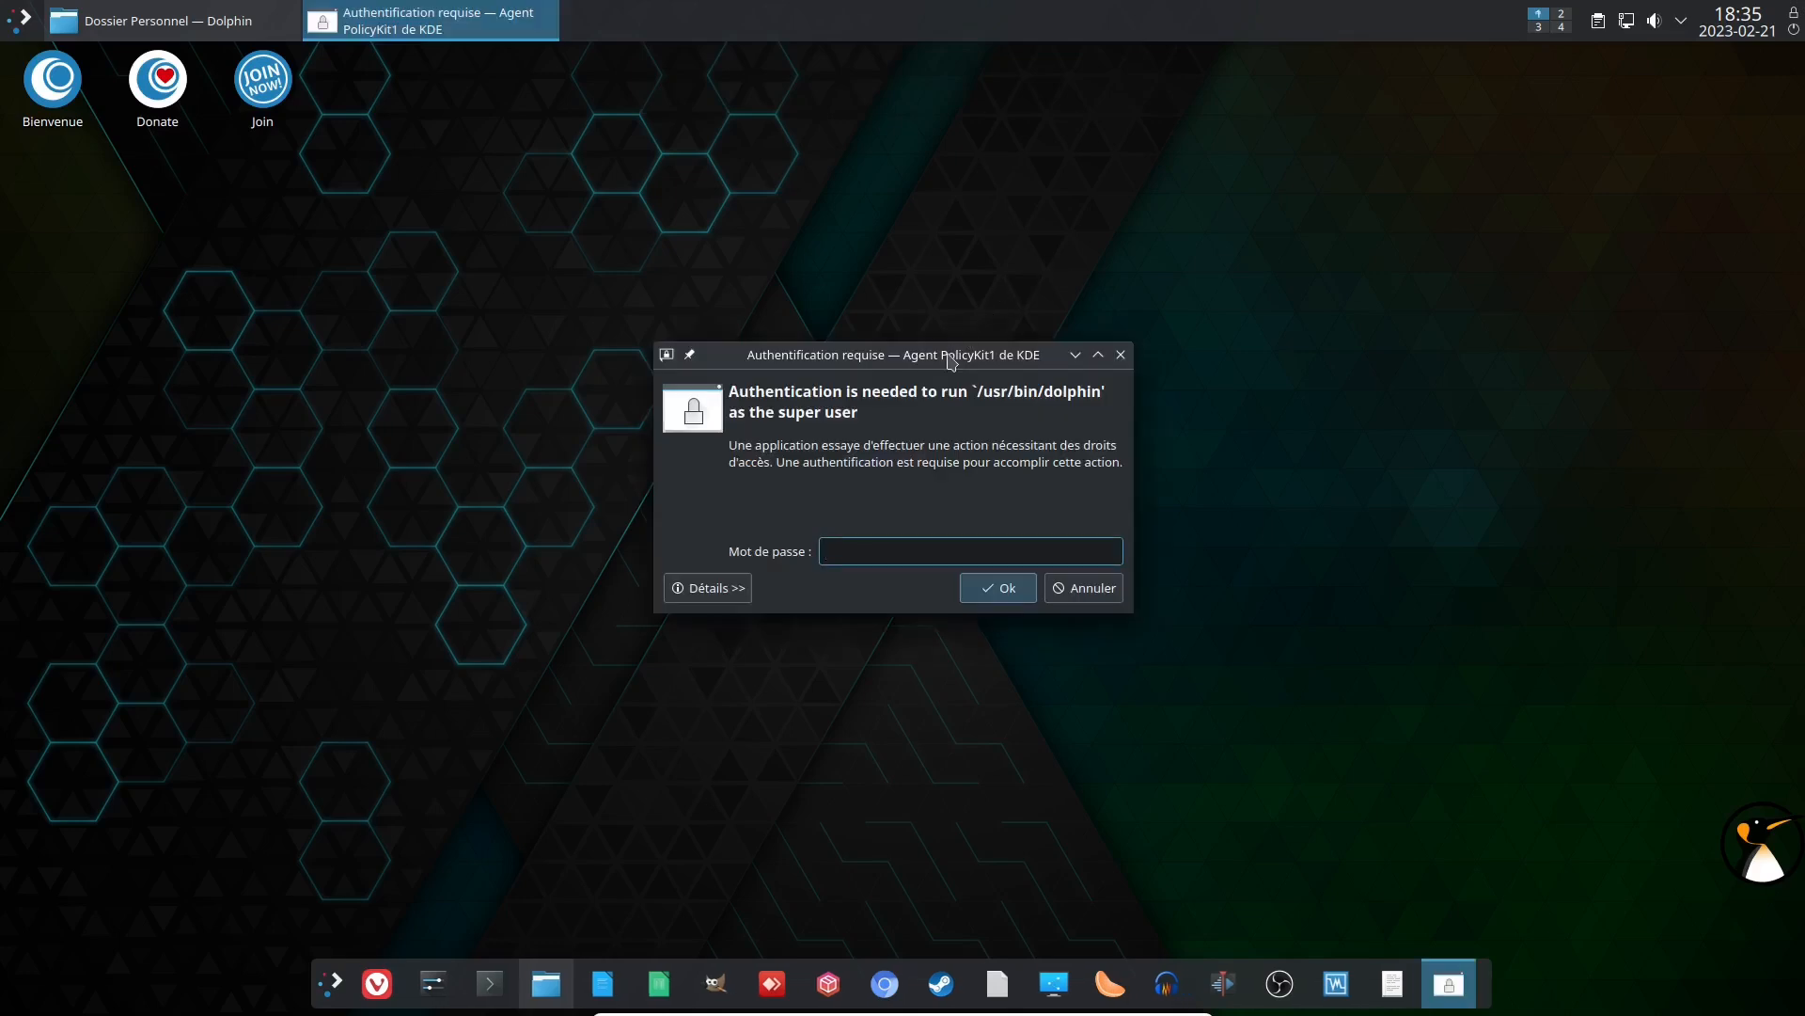
type("•")
key("Return")
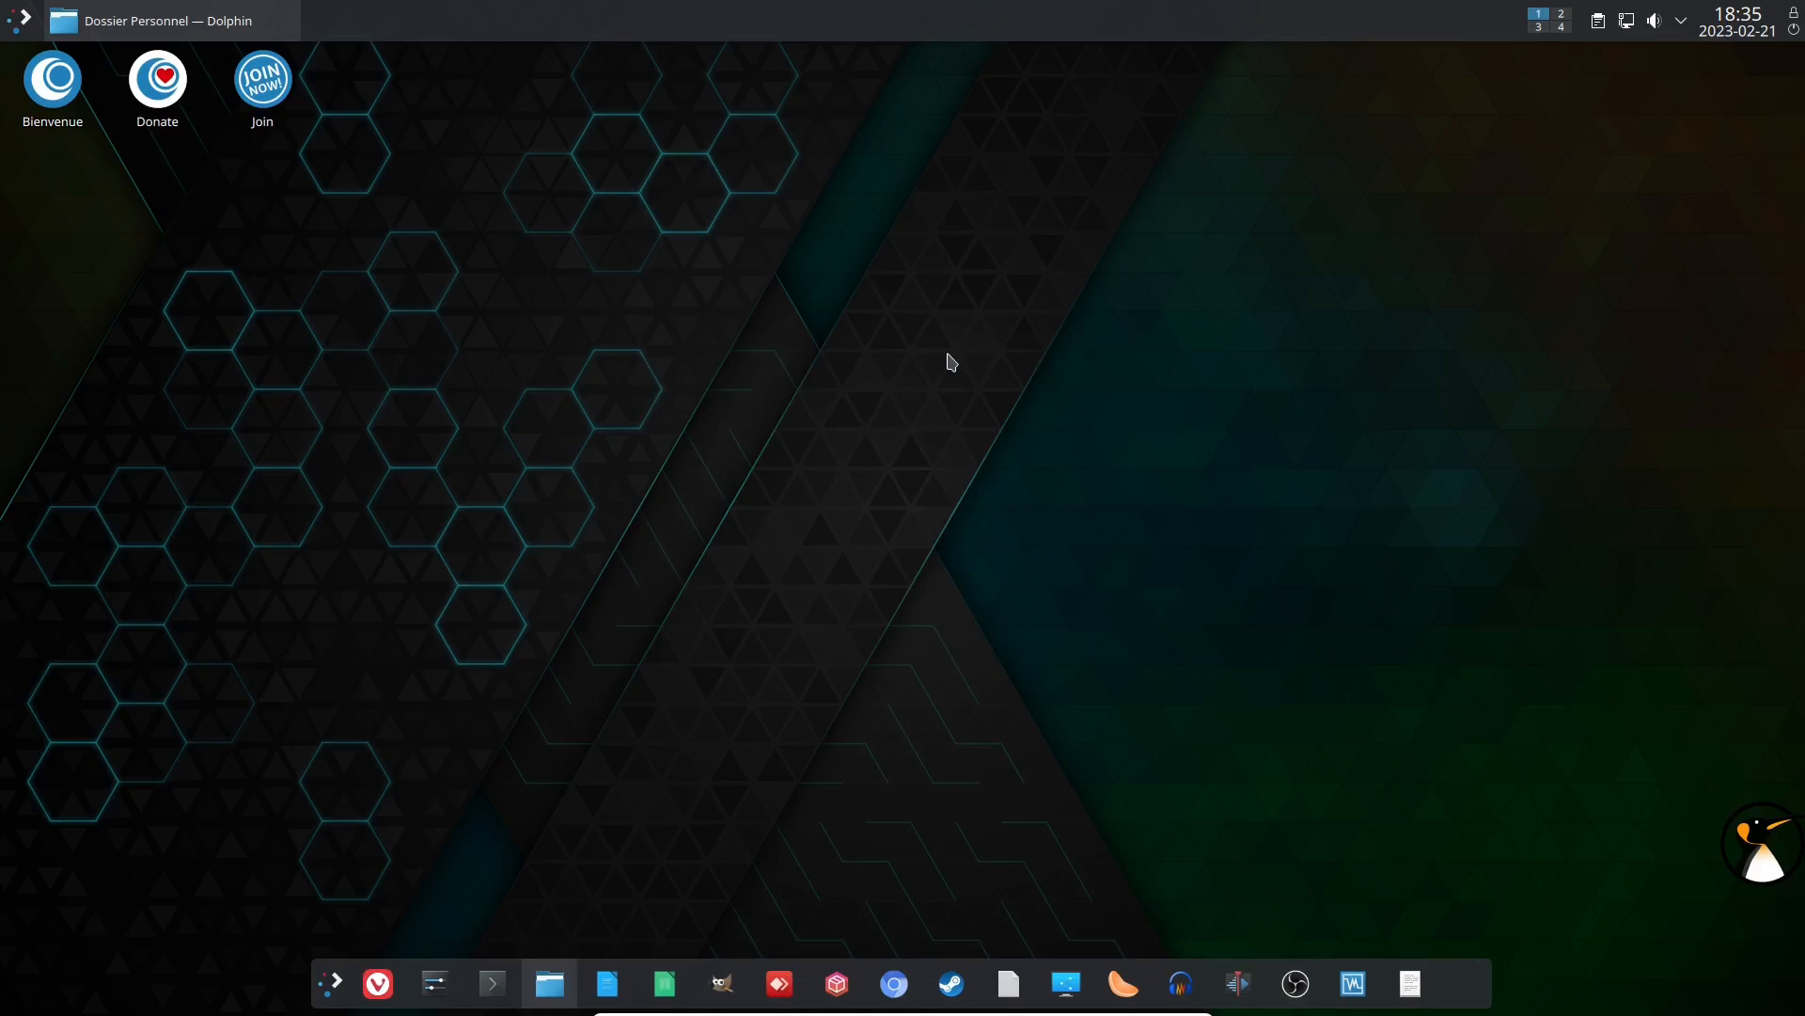
Step: Enter pkexec dolphin in the desktop search launcher, copy the command to the clipboard and clear the entry
key("alt+space")
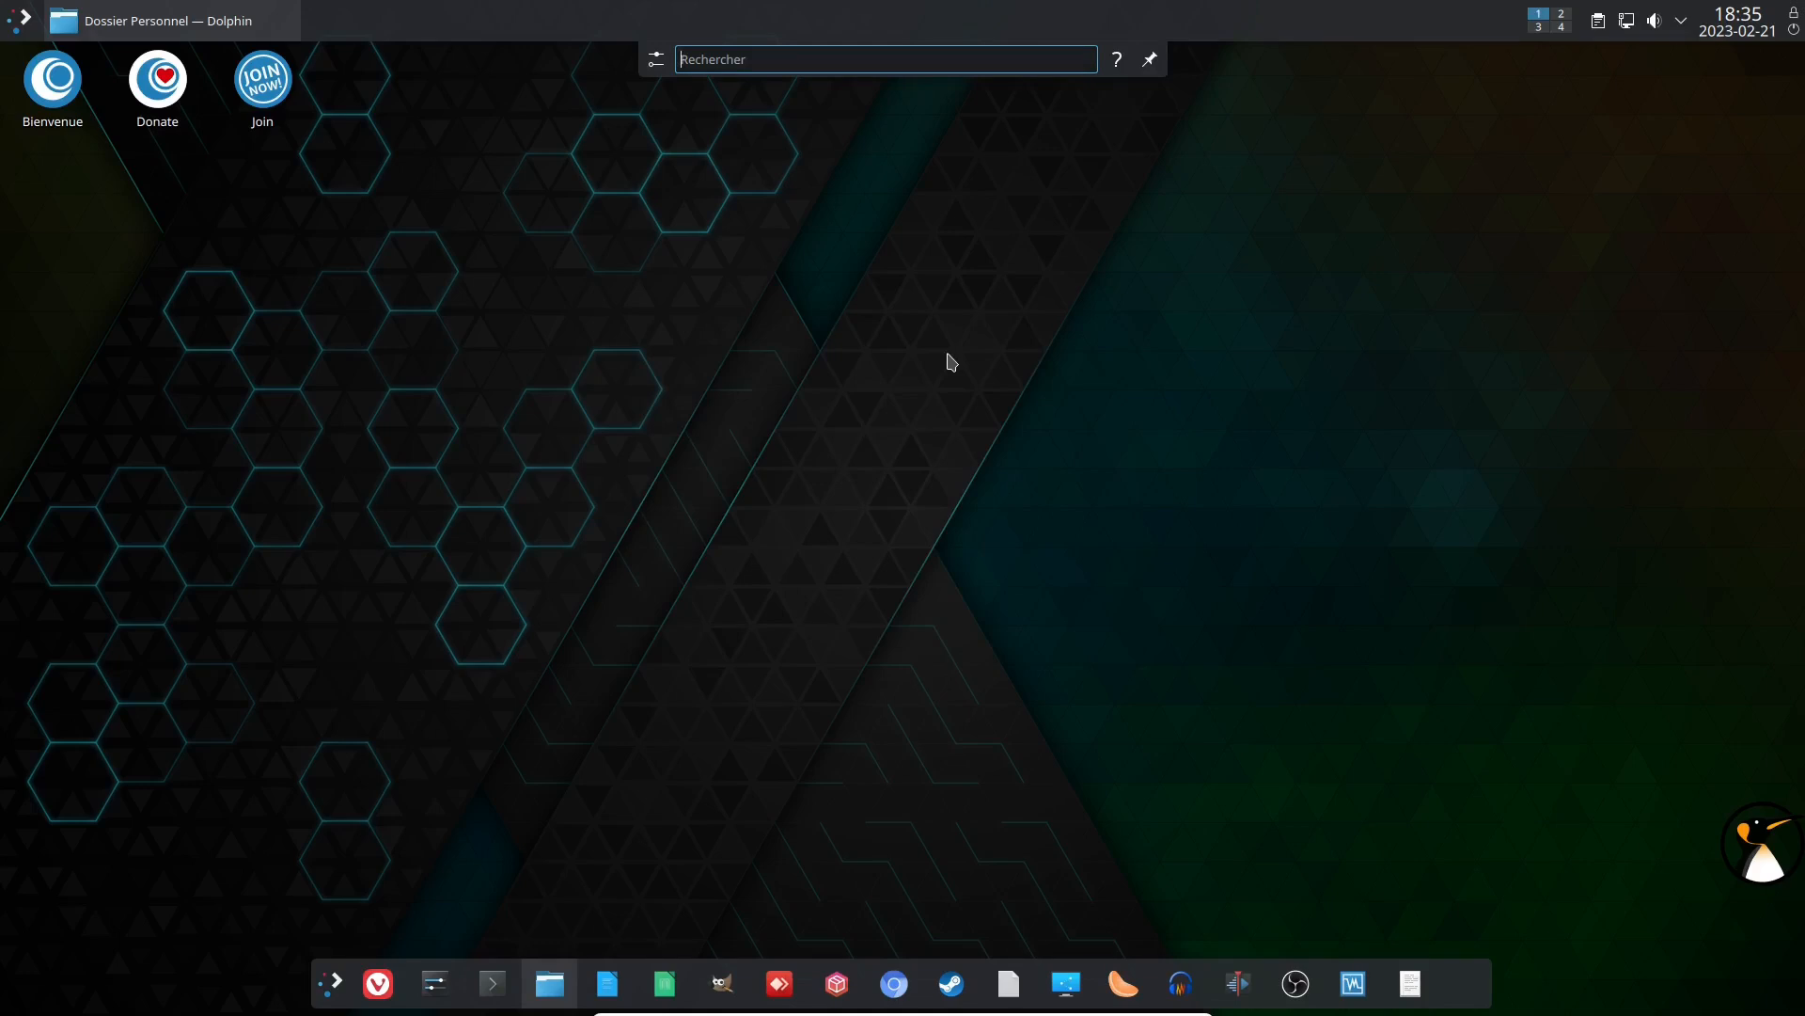
type("pkexec  ")
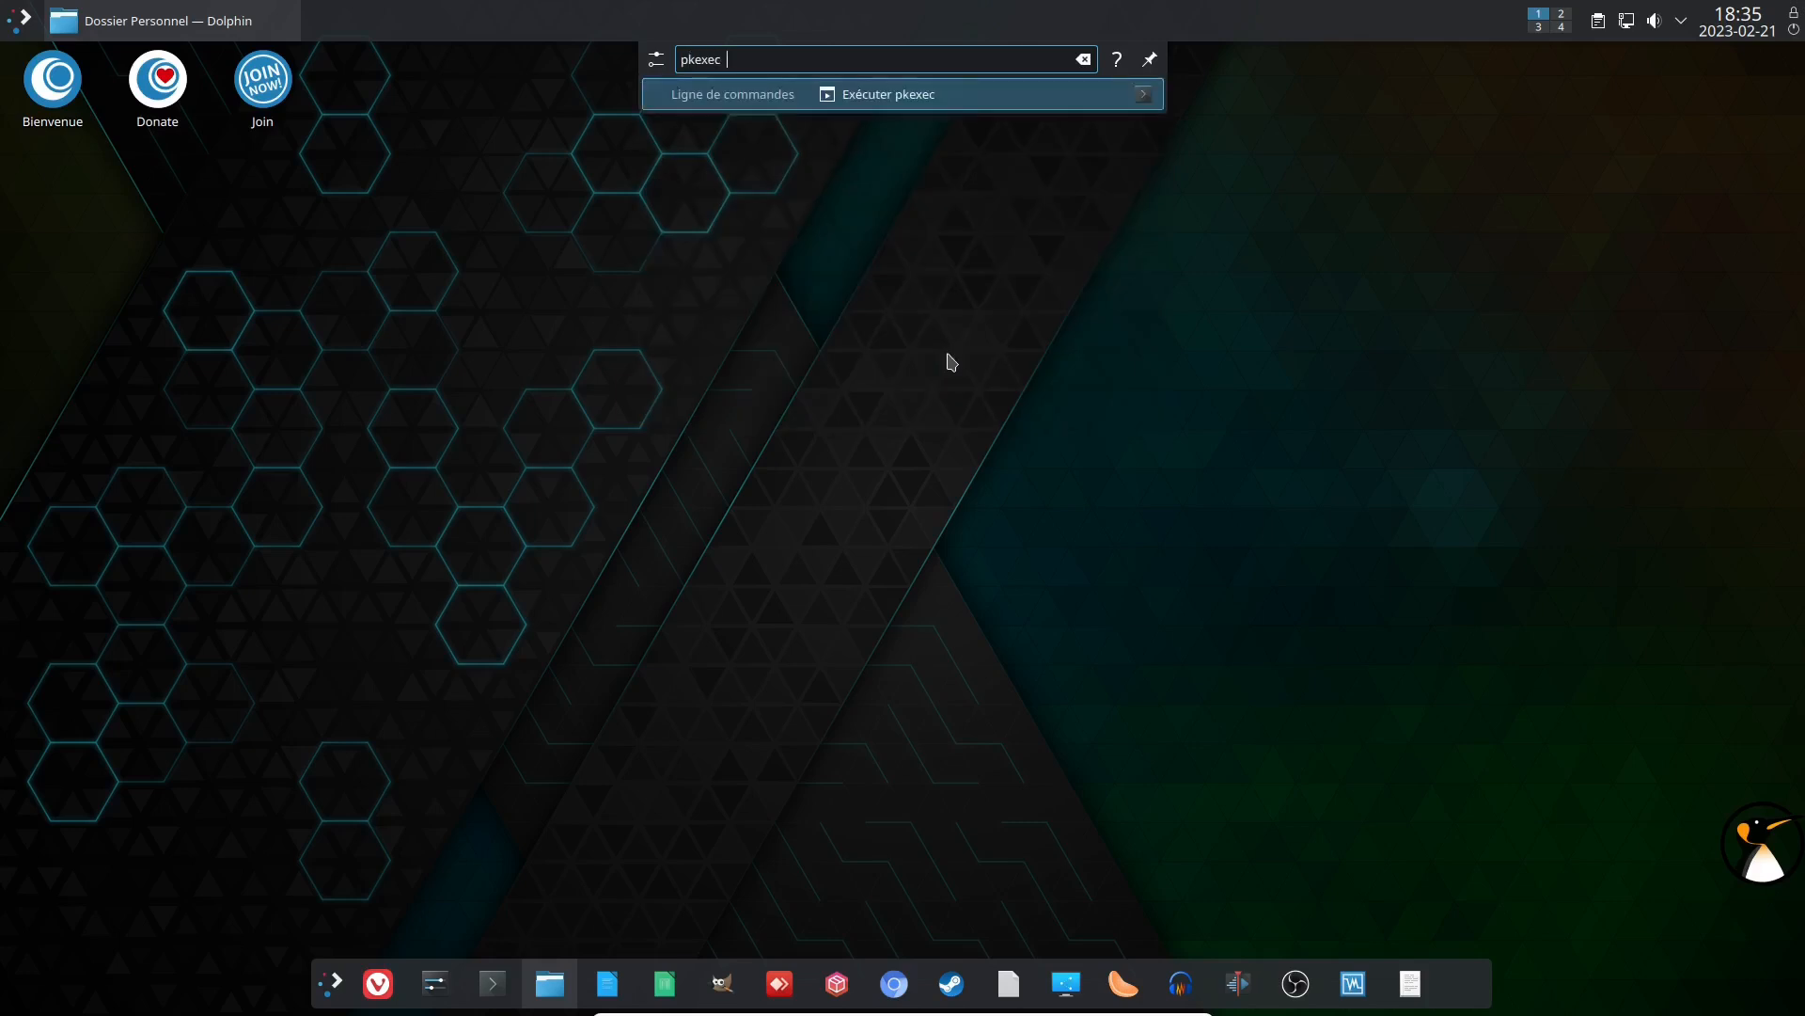
type("dolphin")
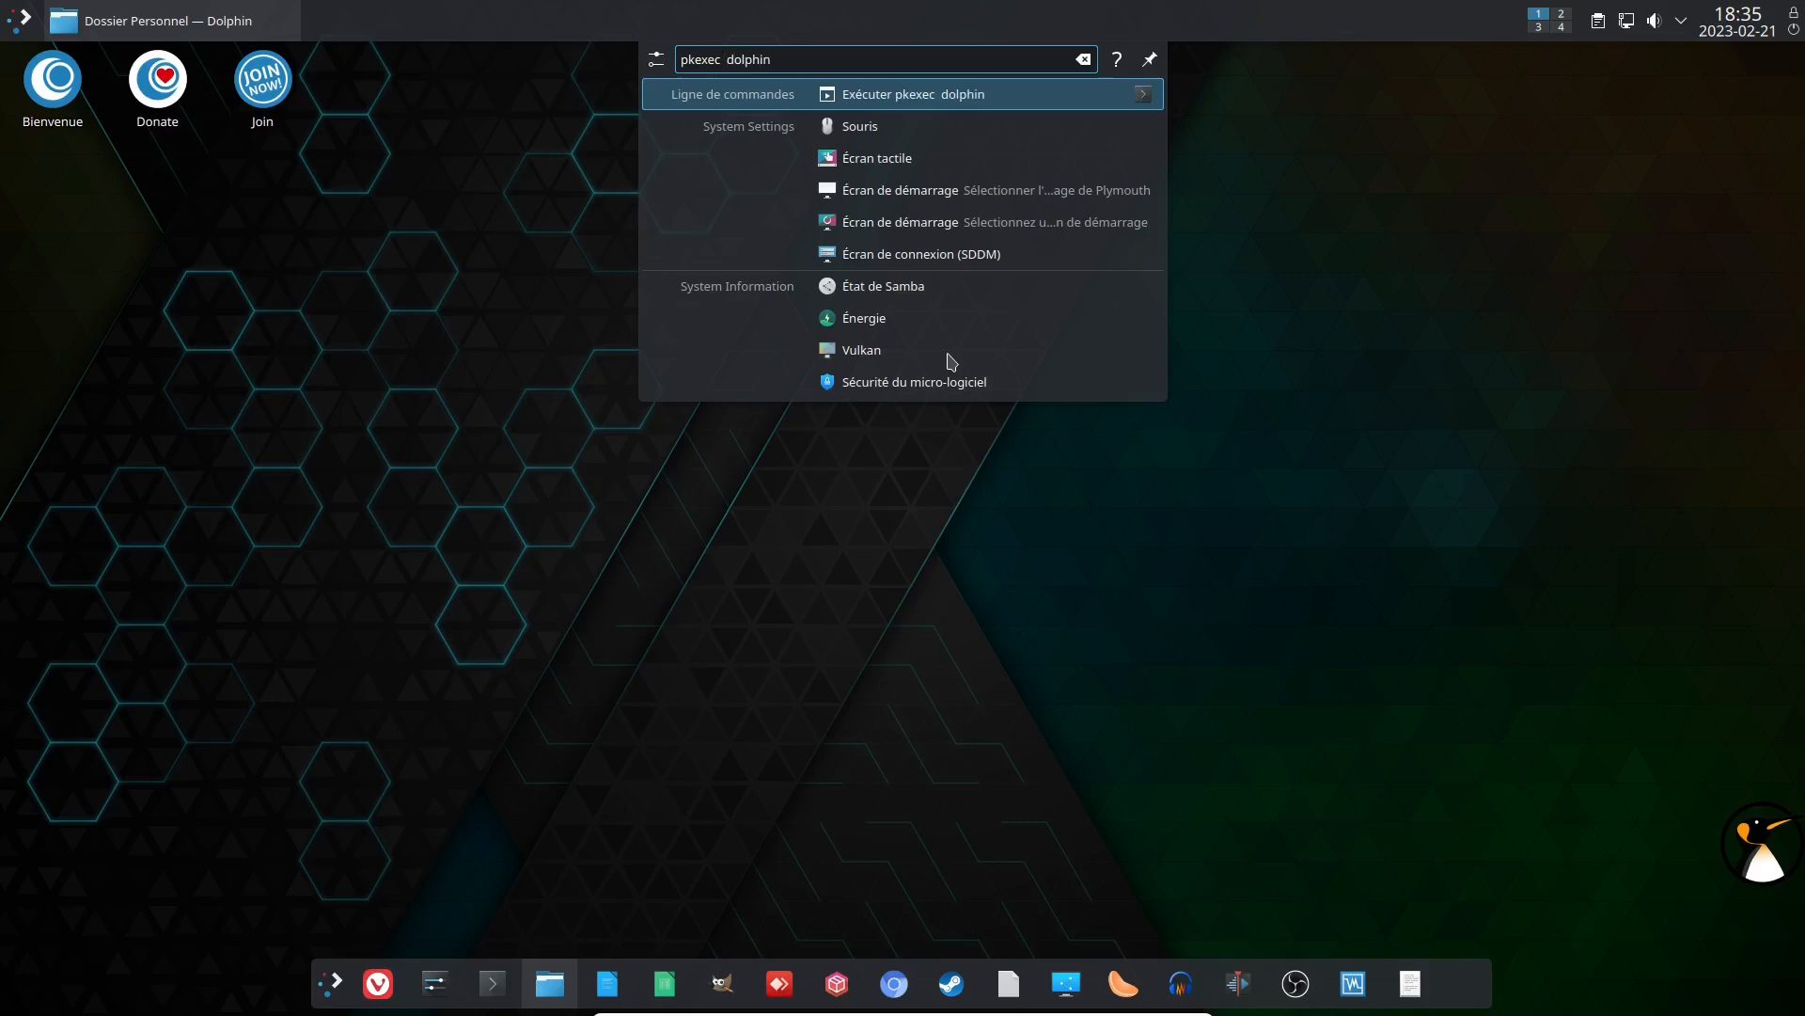
key("ctrl+a")
key("ctrl+c")
key("BackSpace")
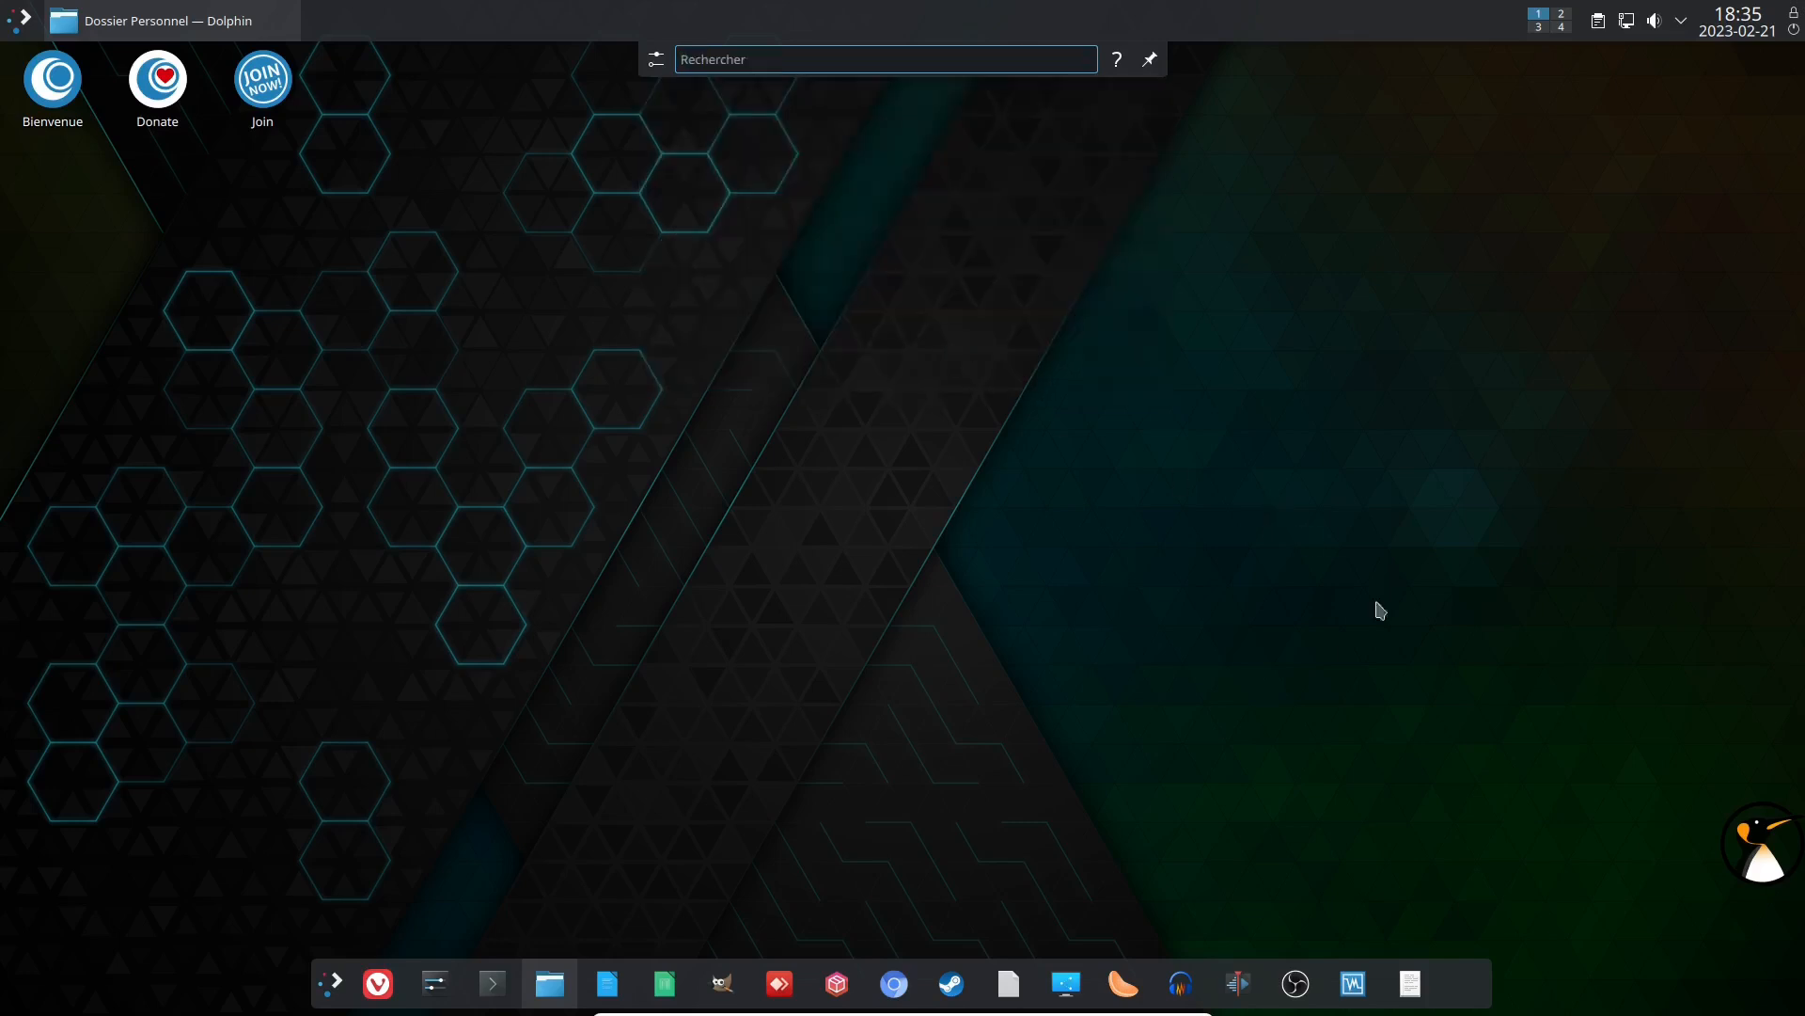
Step: Switch to KWrite, create a new document, enlarge its text and paste the copied pkexec dolphin command
left_click(1410, 984)
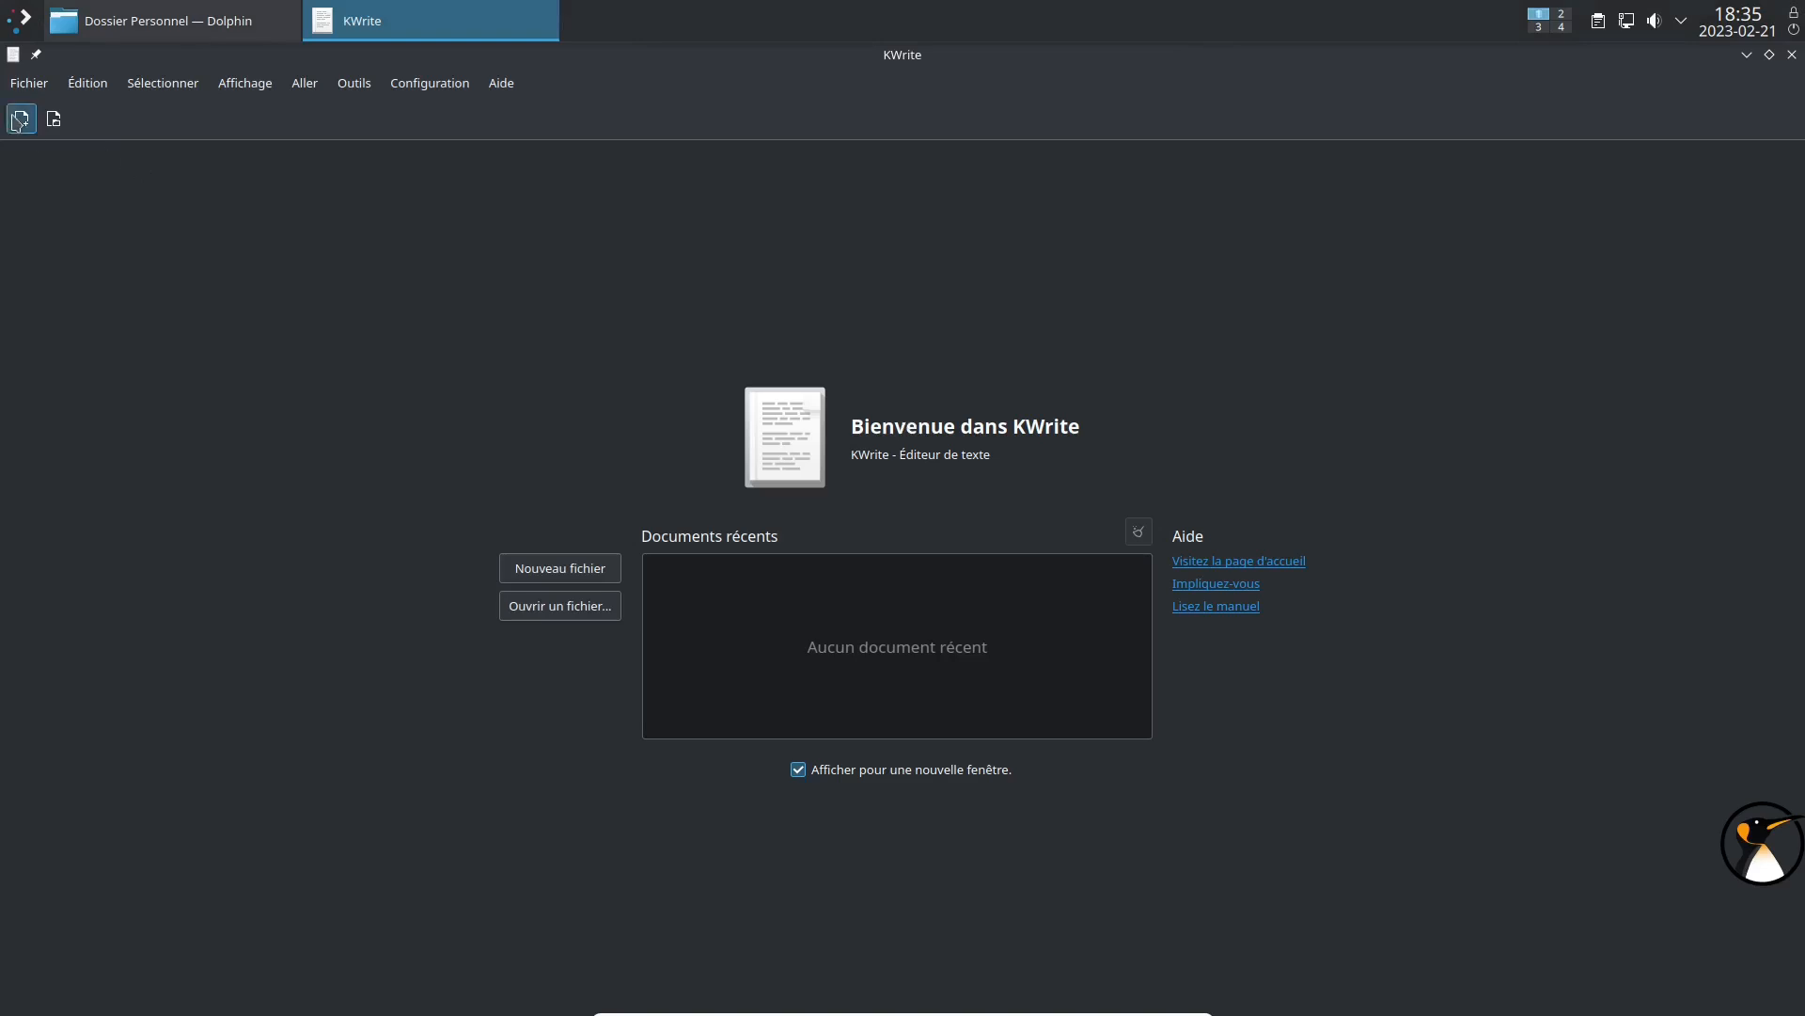
left_click(21, 118)
scroll(395, 259, "up", 12)
key("ctrl+v")
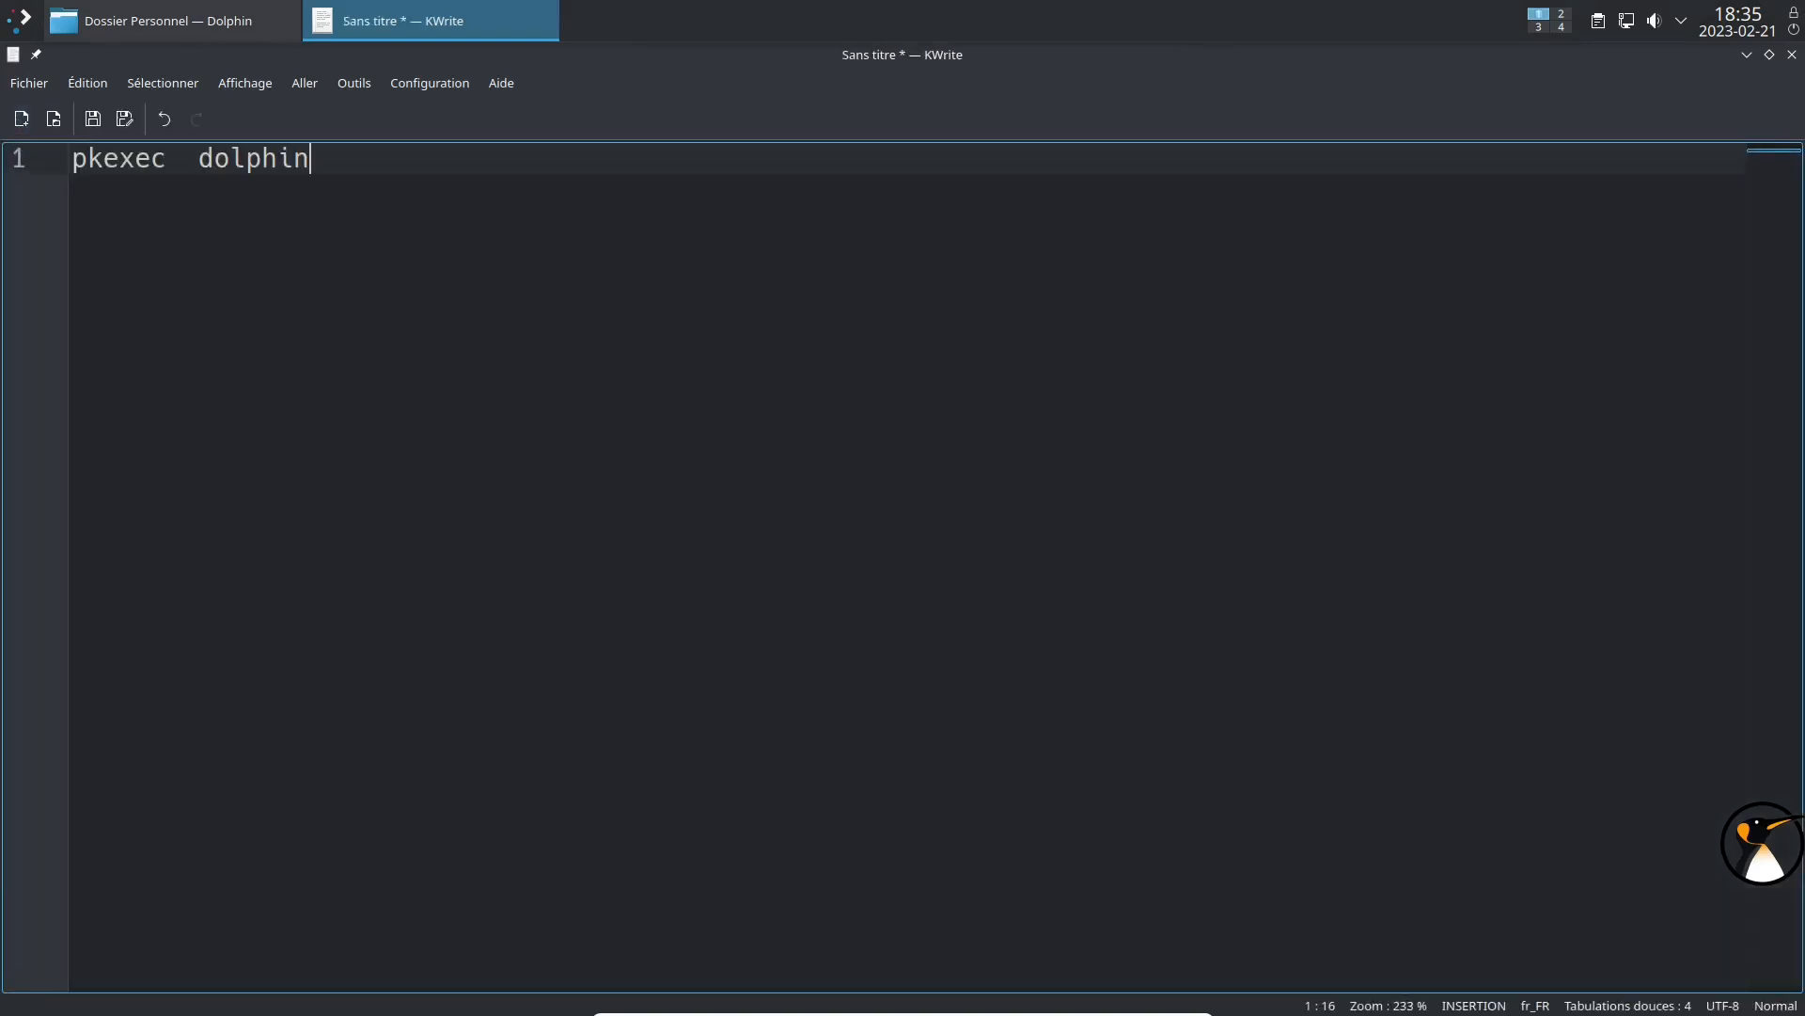
Step: Minimise KWrite, switch to the Konsole terminal, enlarge its text and list the environment variables with env
left_click(432, 32)
left_click(493, 983)
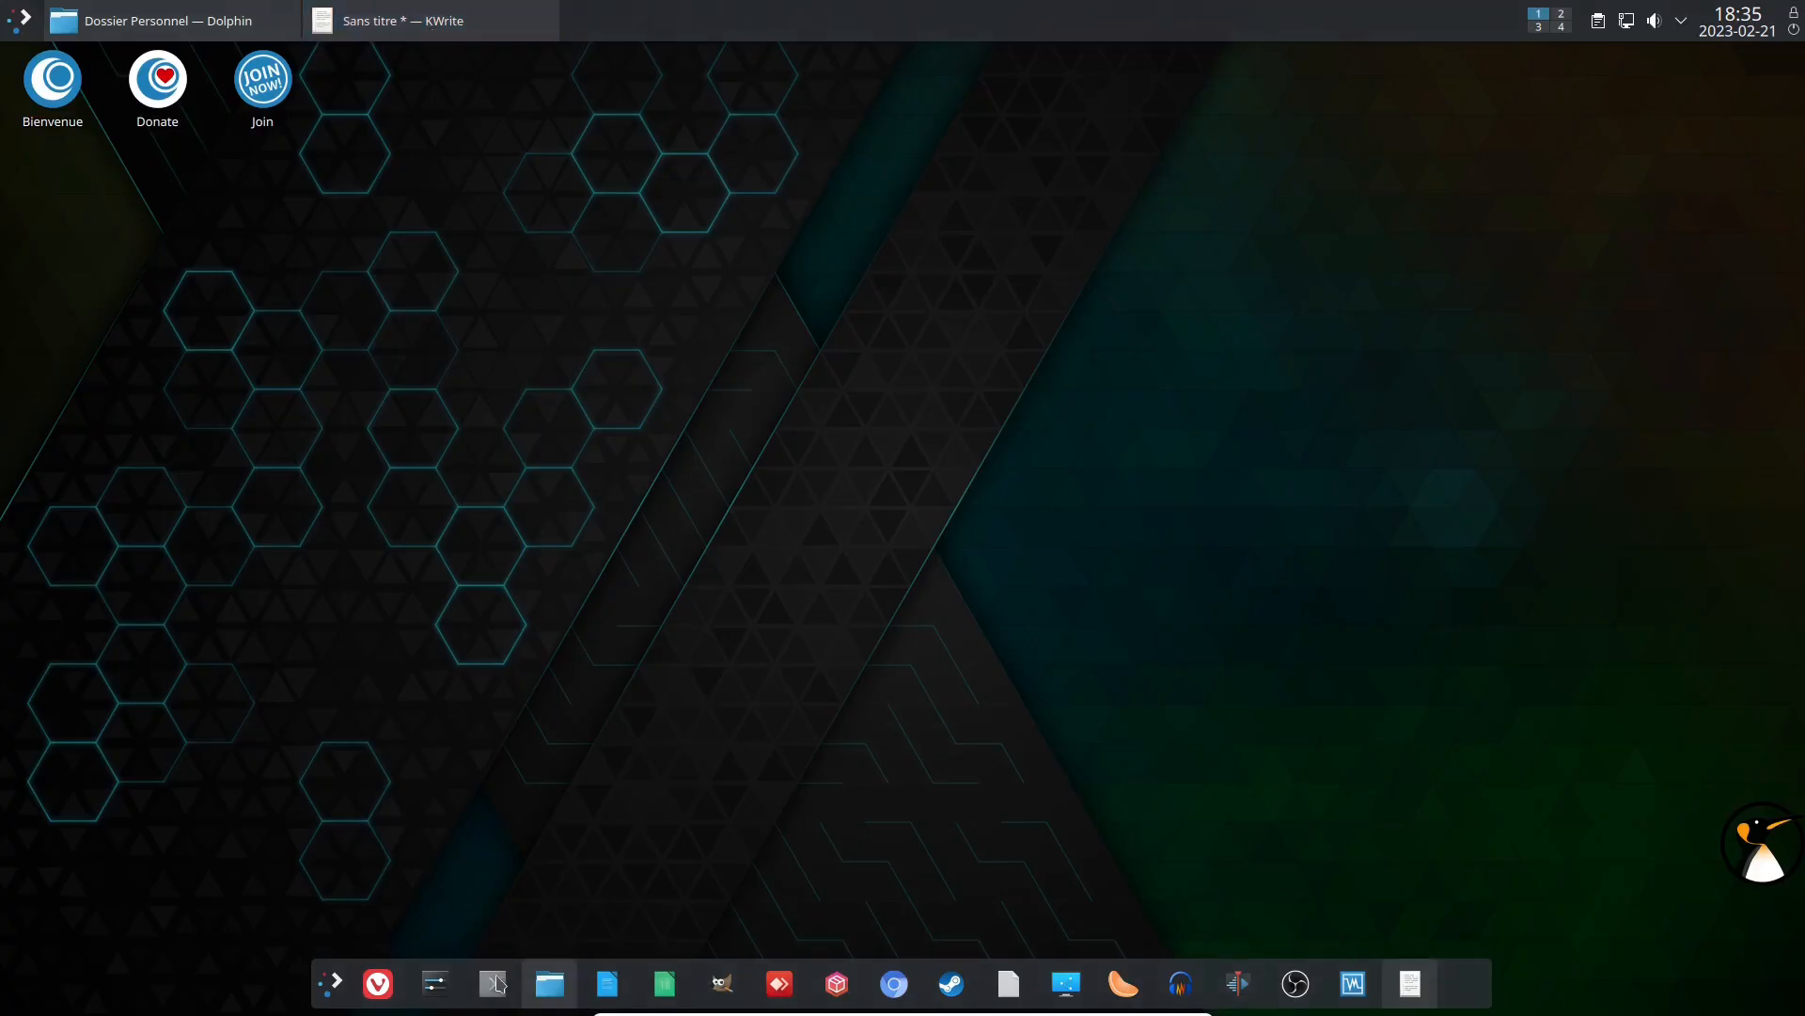
scroll(872, 295, "up", 6)
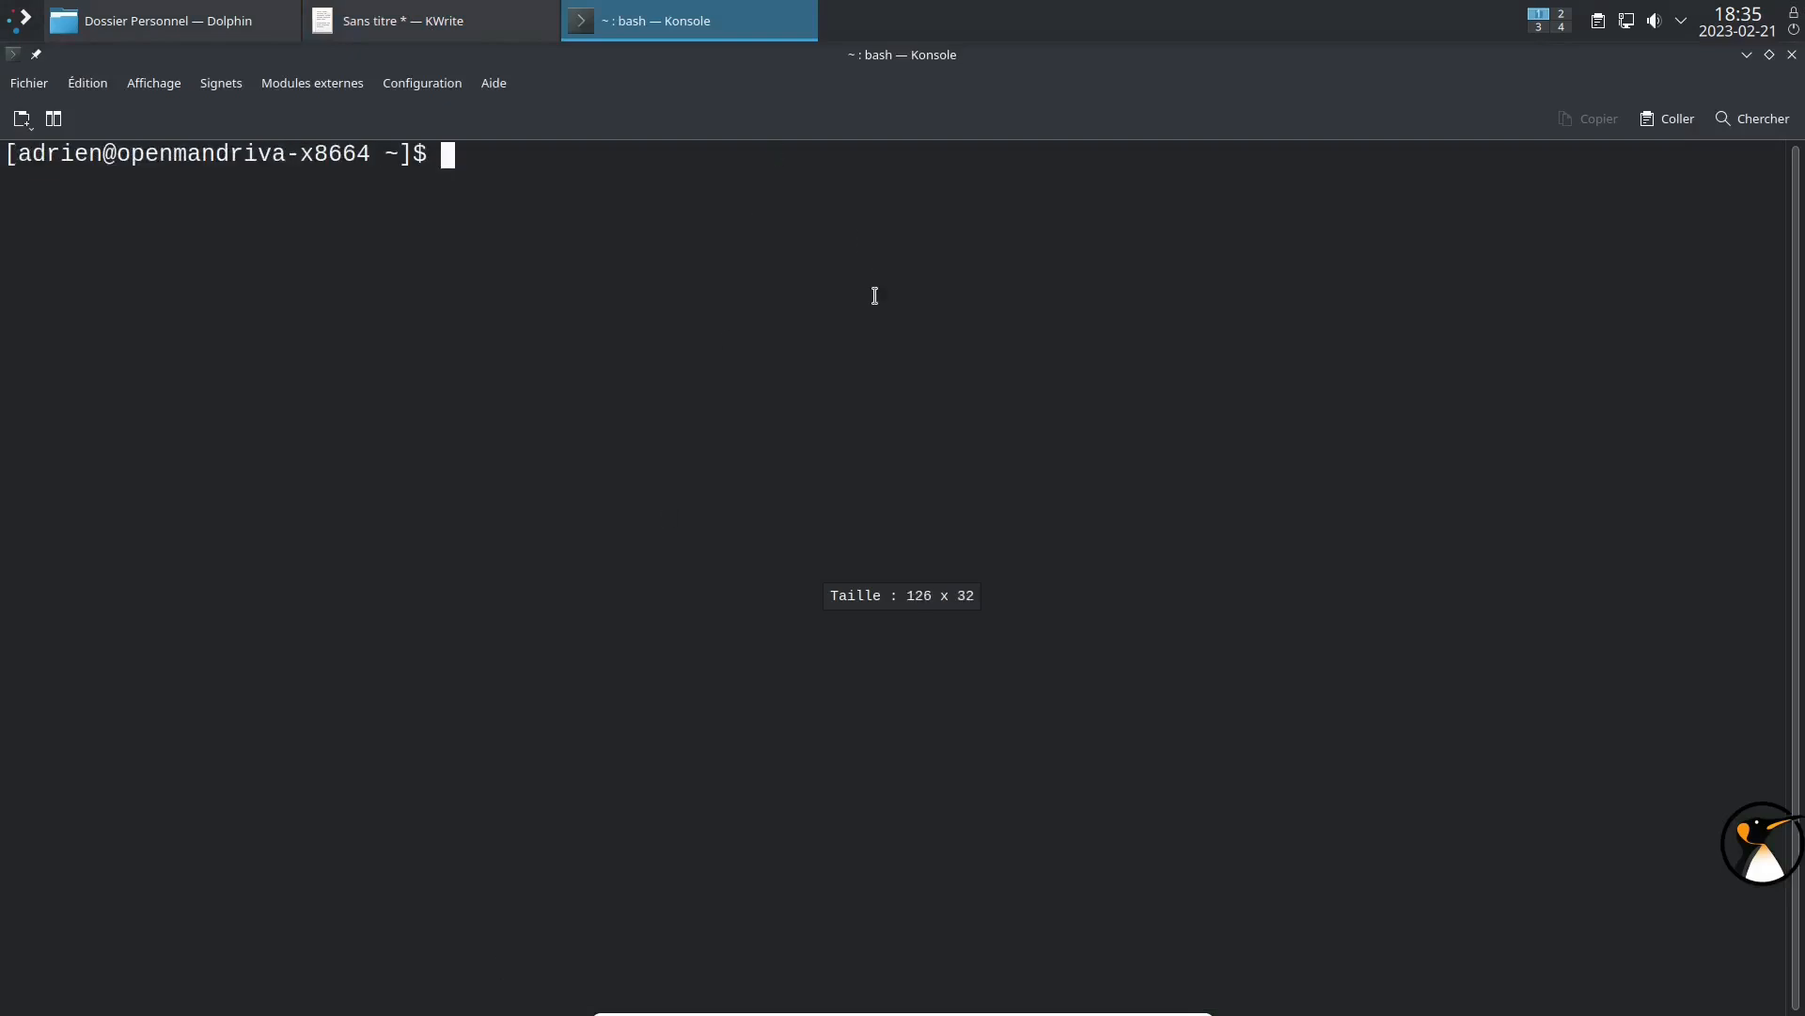
type("env")
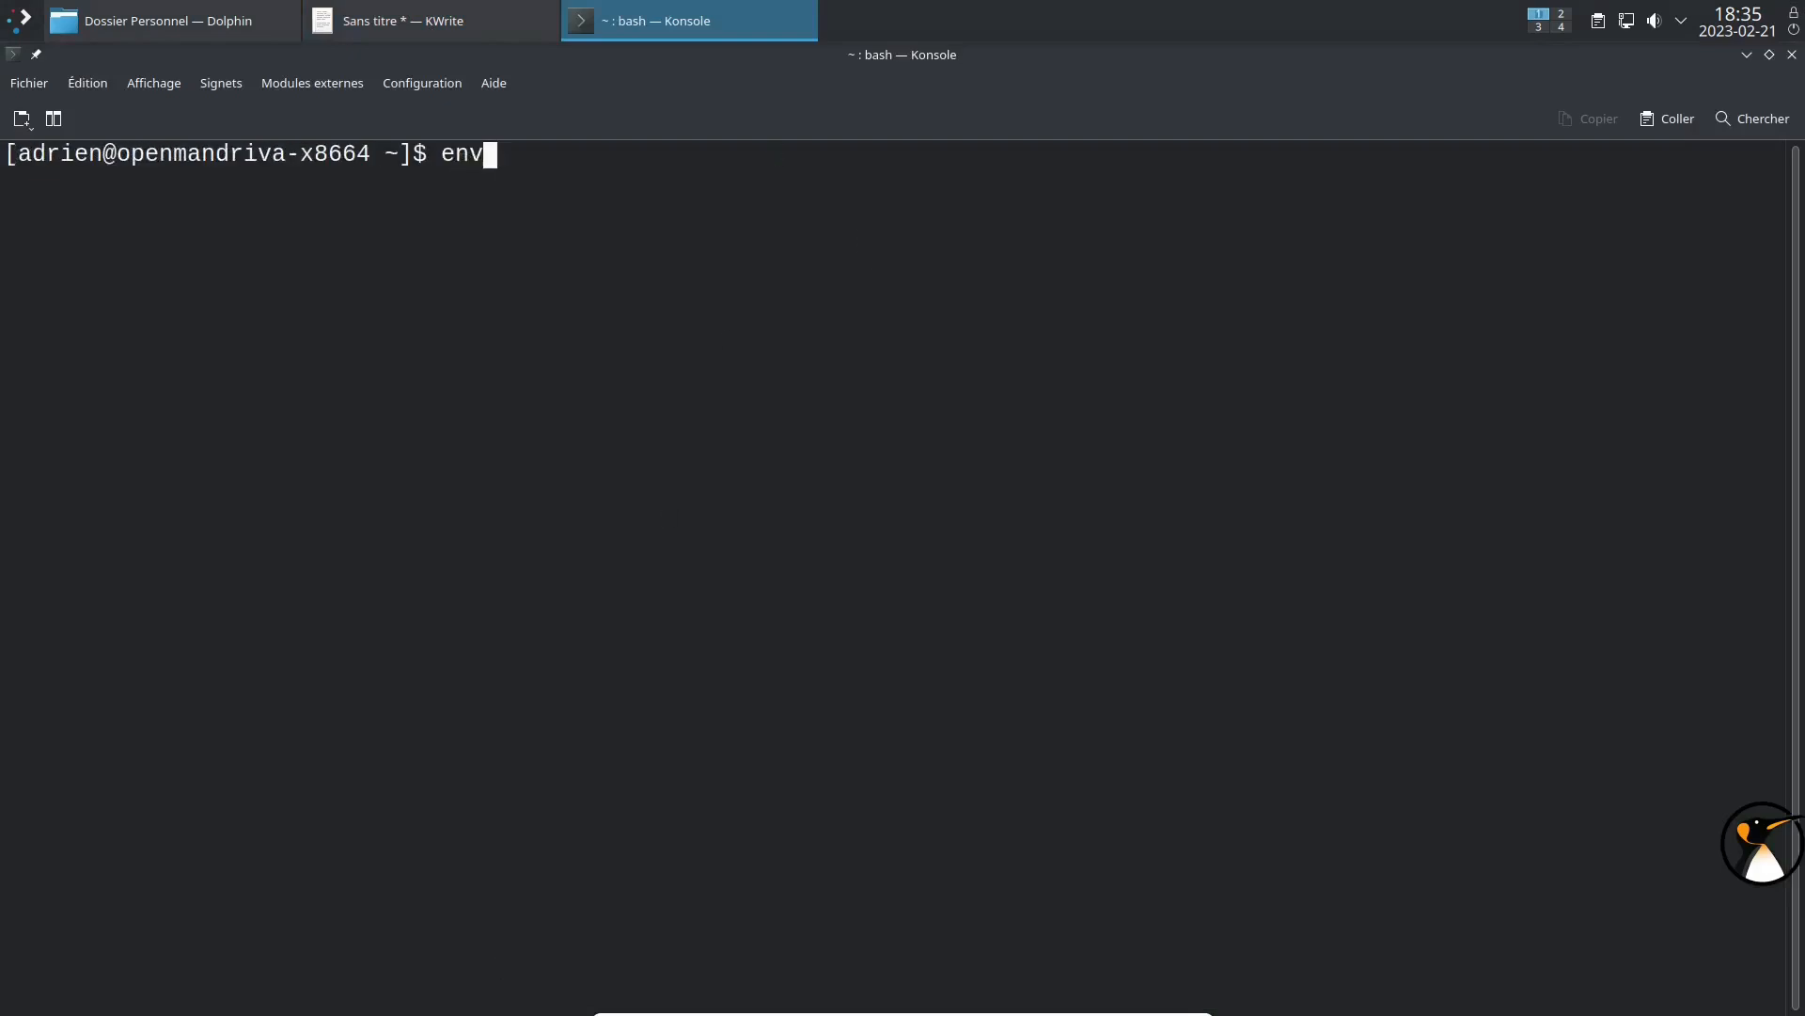
key("Return")
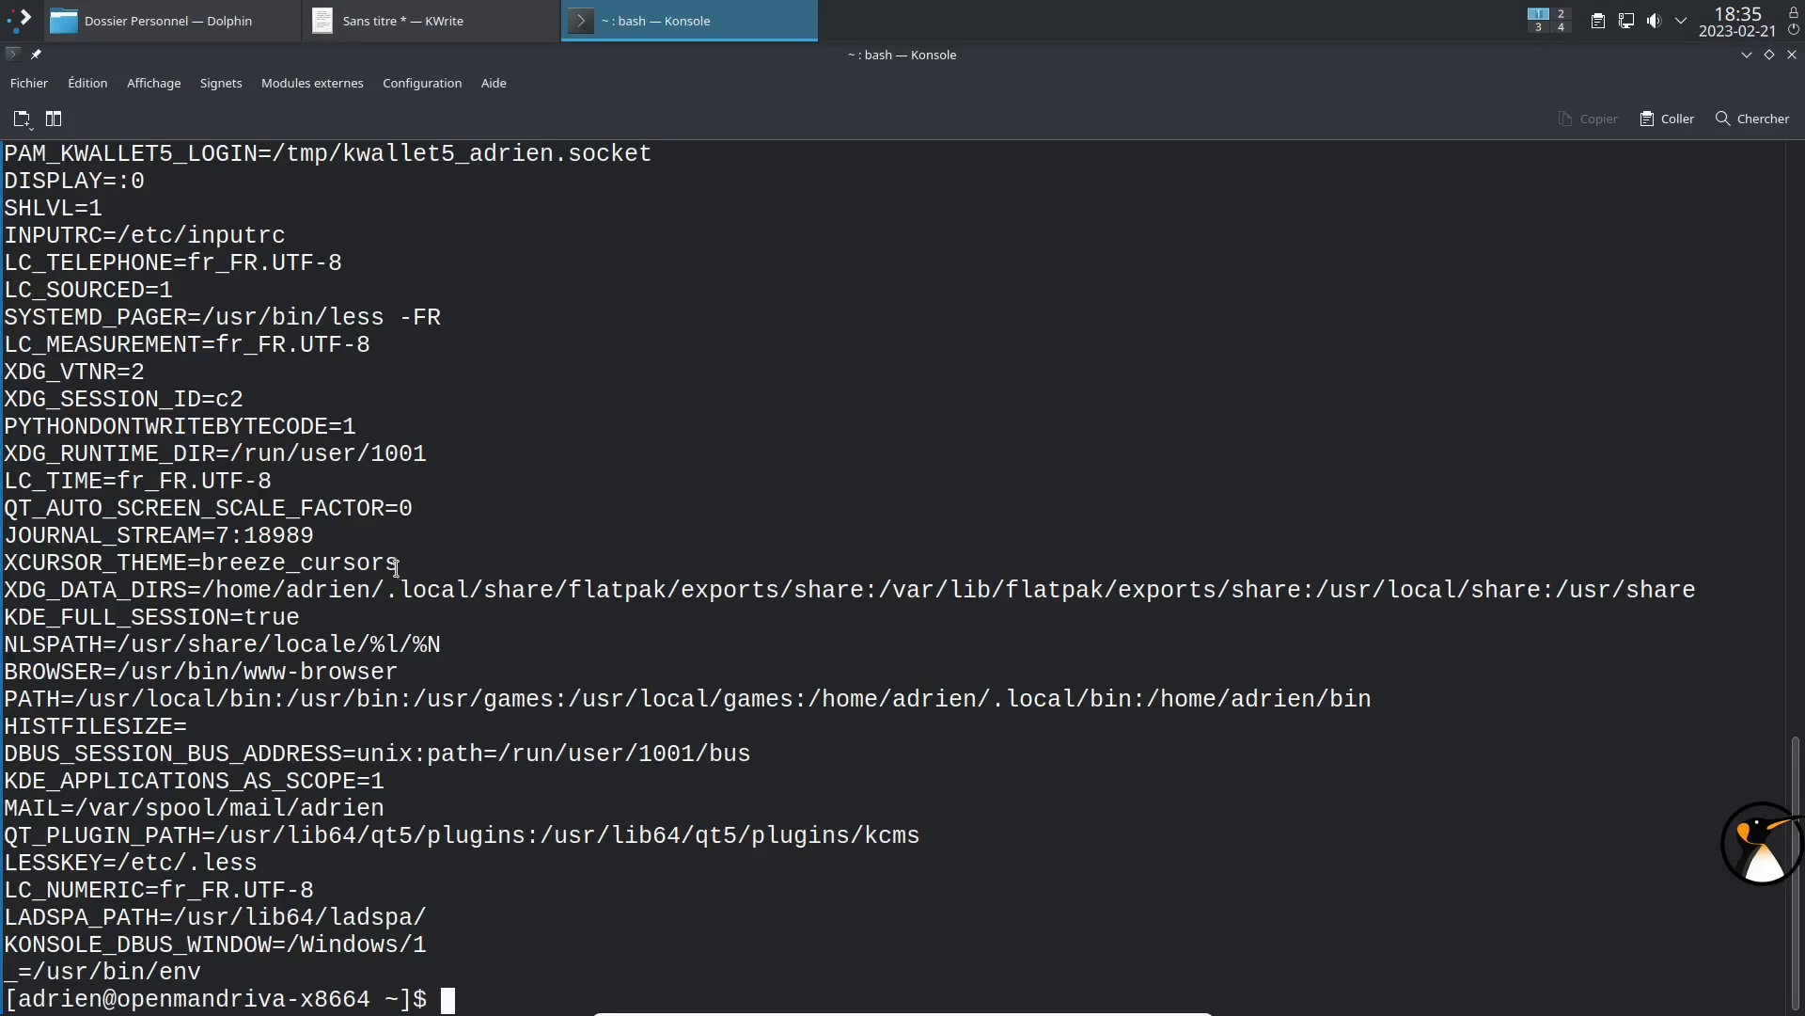
Step: Find the DISPLAY and XAUTHORITY variables in the env output and highlight each variable's name
scroll(281, 488, "up", 6)
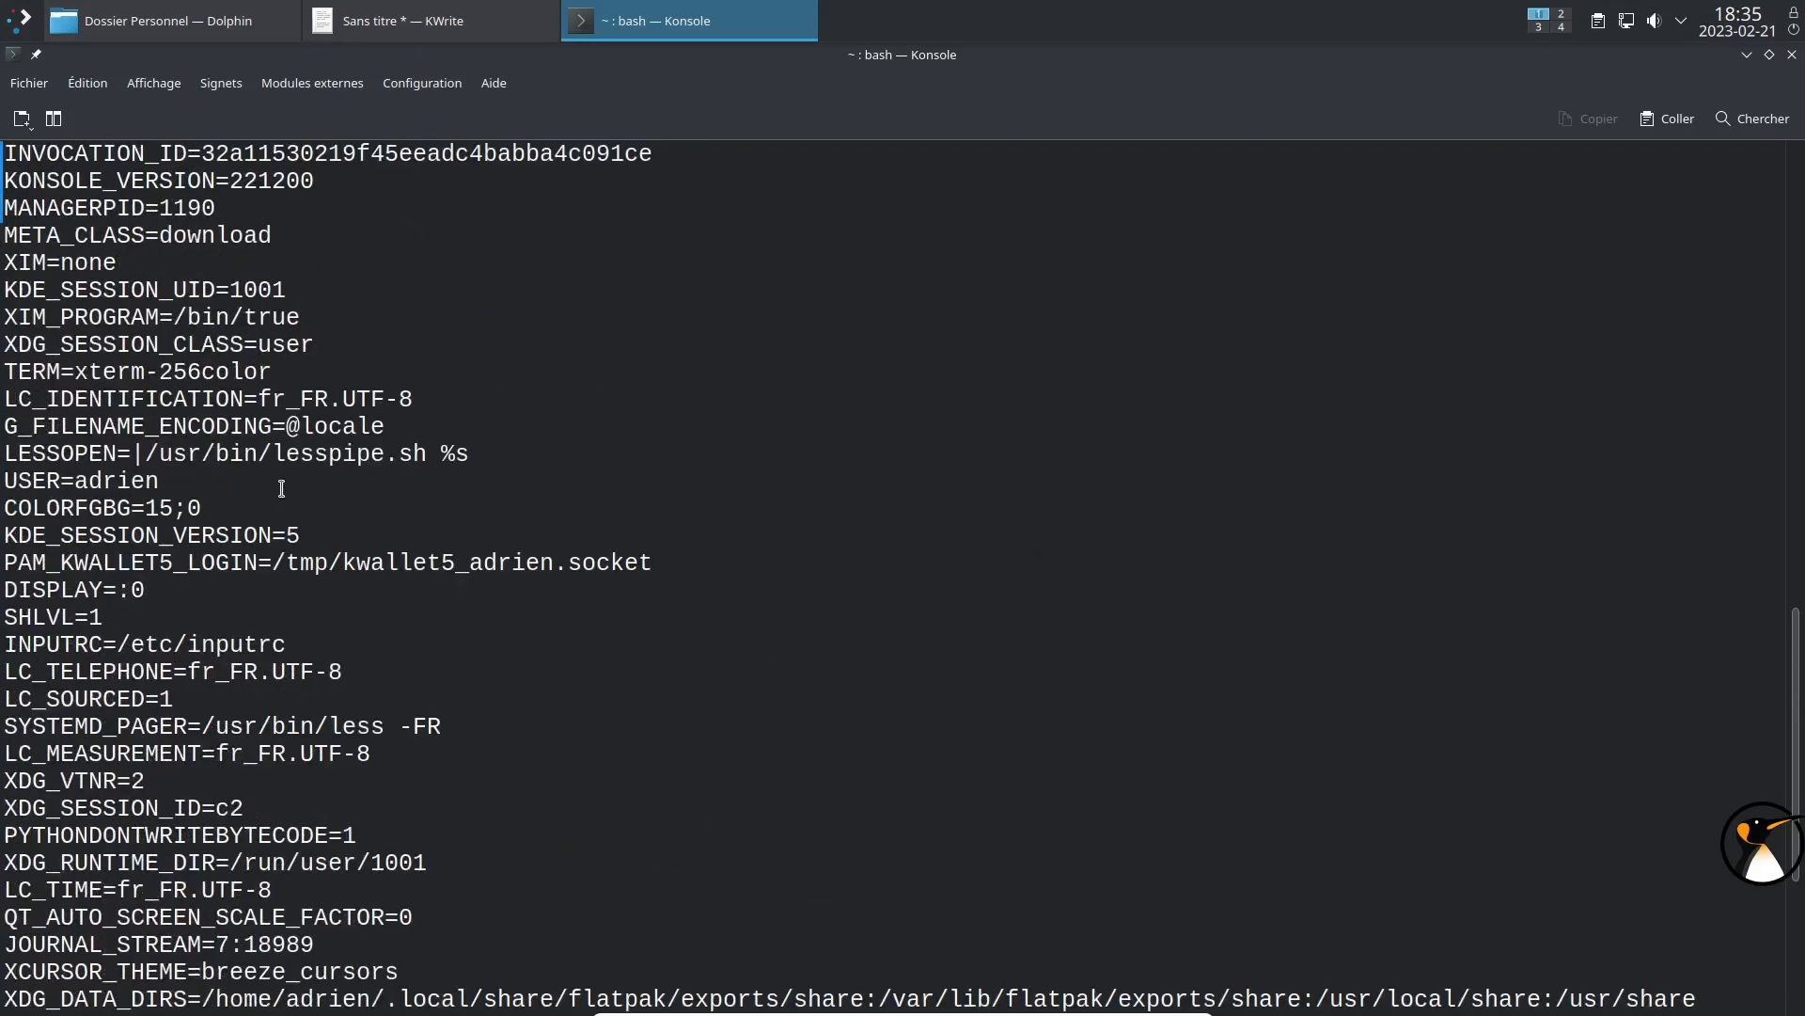
scroll(282, 488, "up", 2)
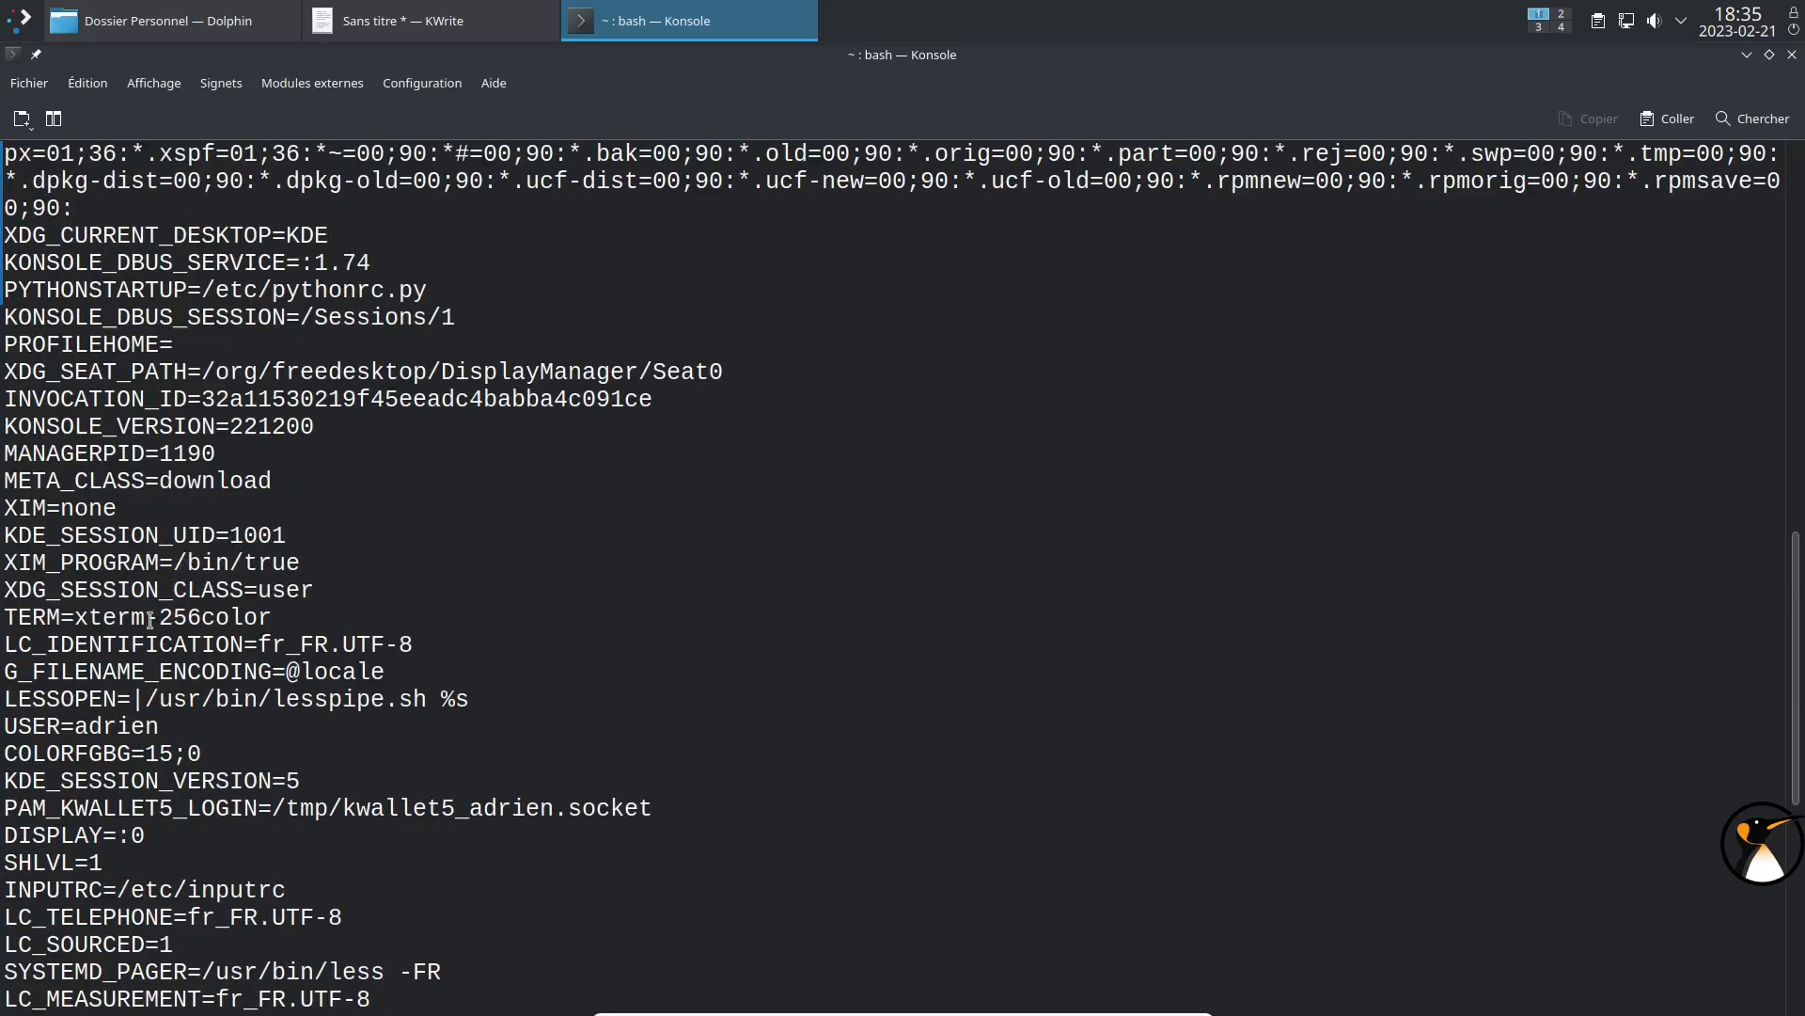
left_click_drag(103, 836, 5, 844)
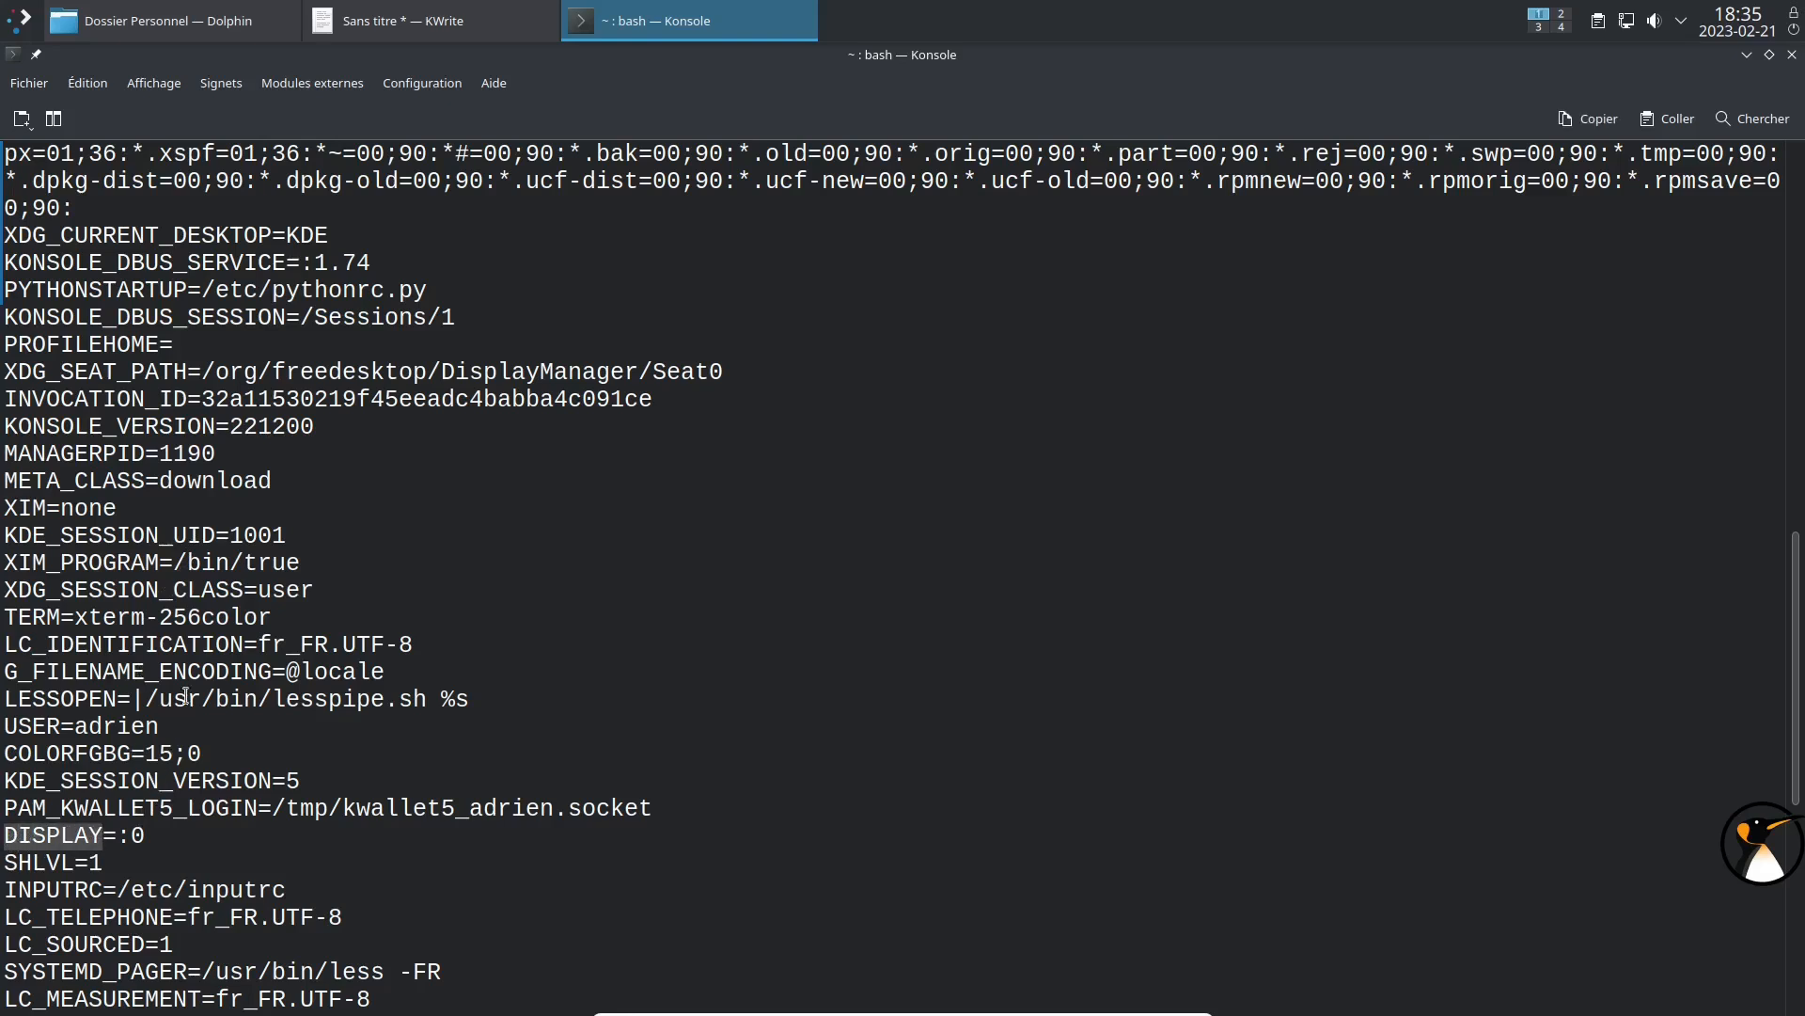
scroll(214, 540, "up", 1)
scroll(213, 540, "up", 6)
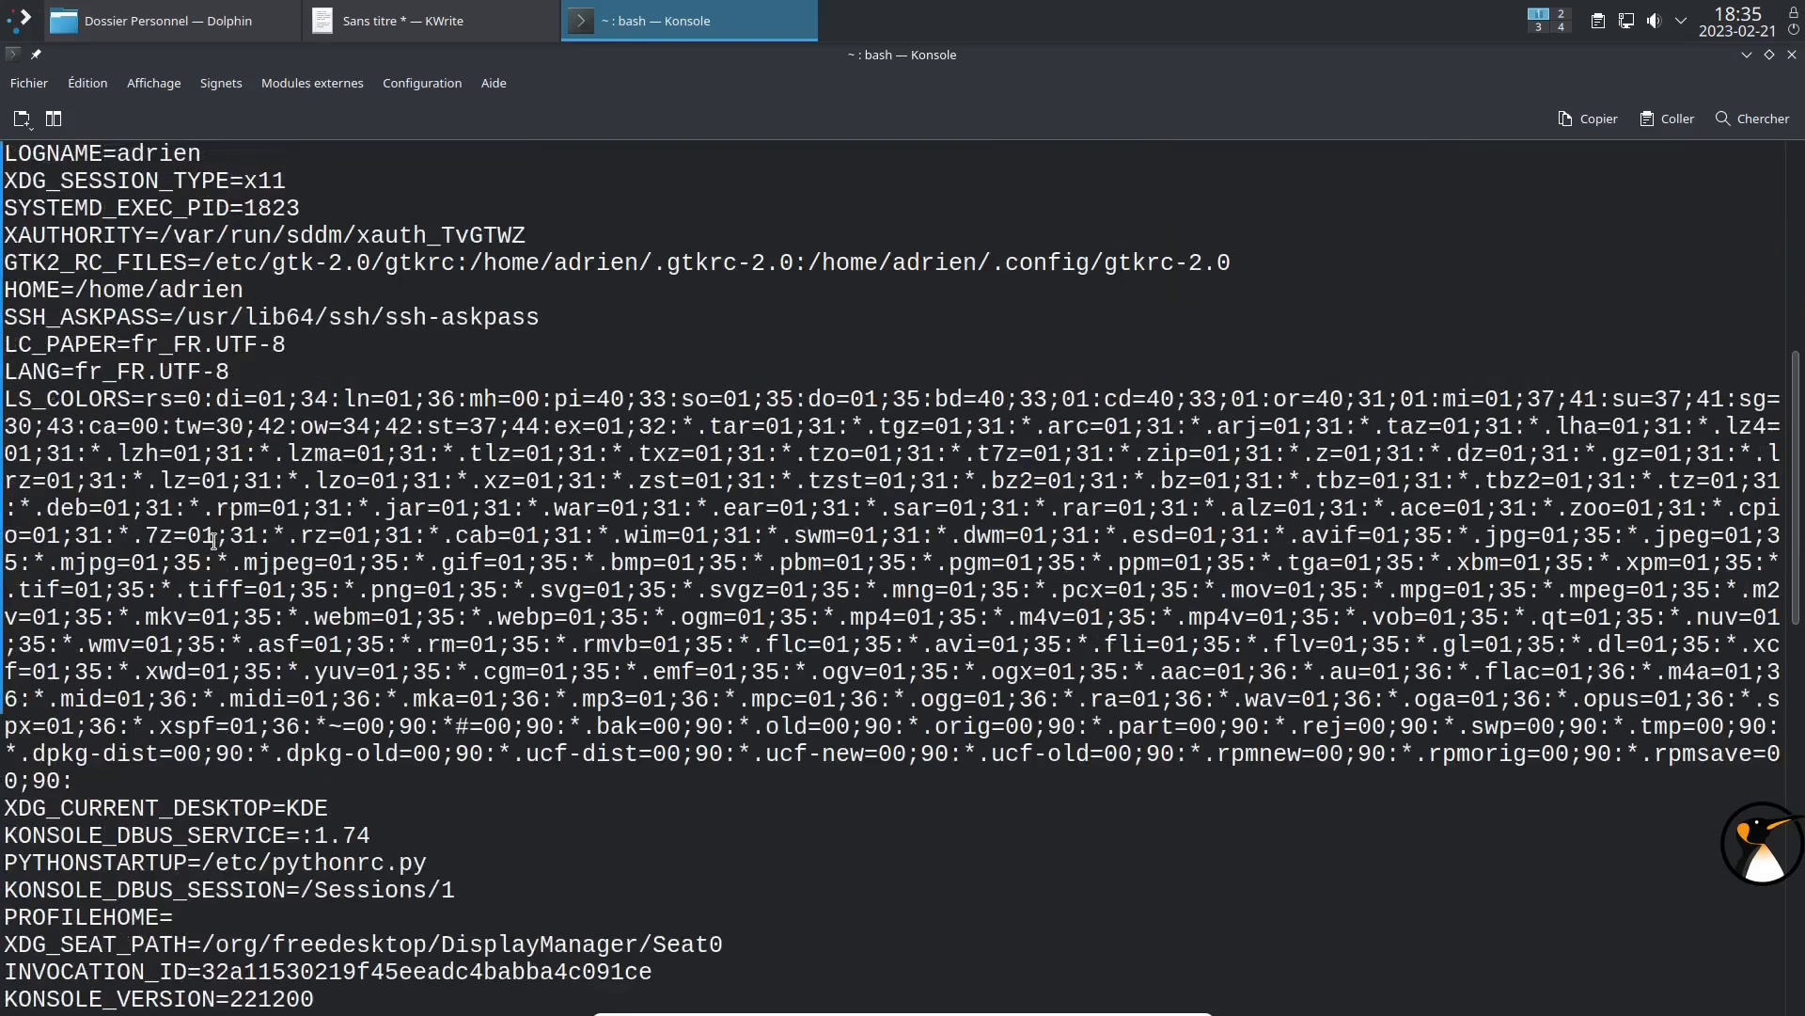
left_click_drag(144, 233, 4, 231)
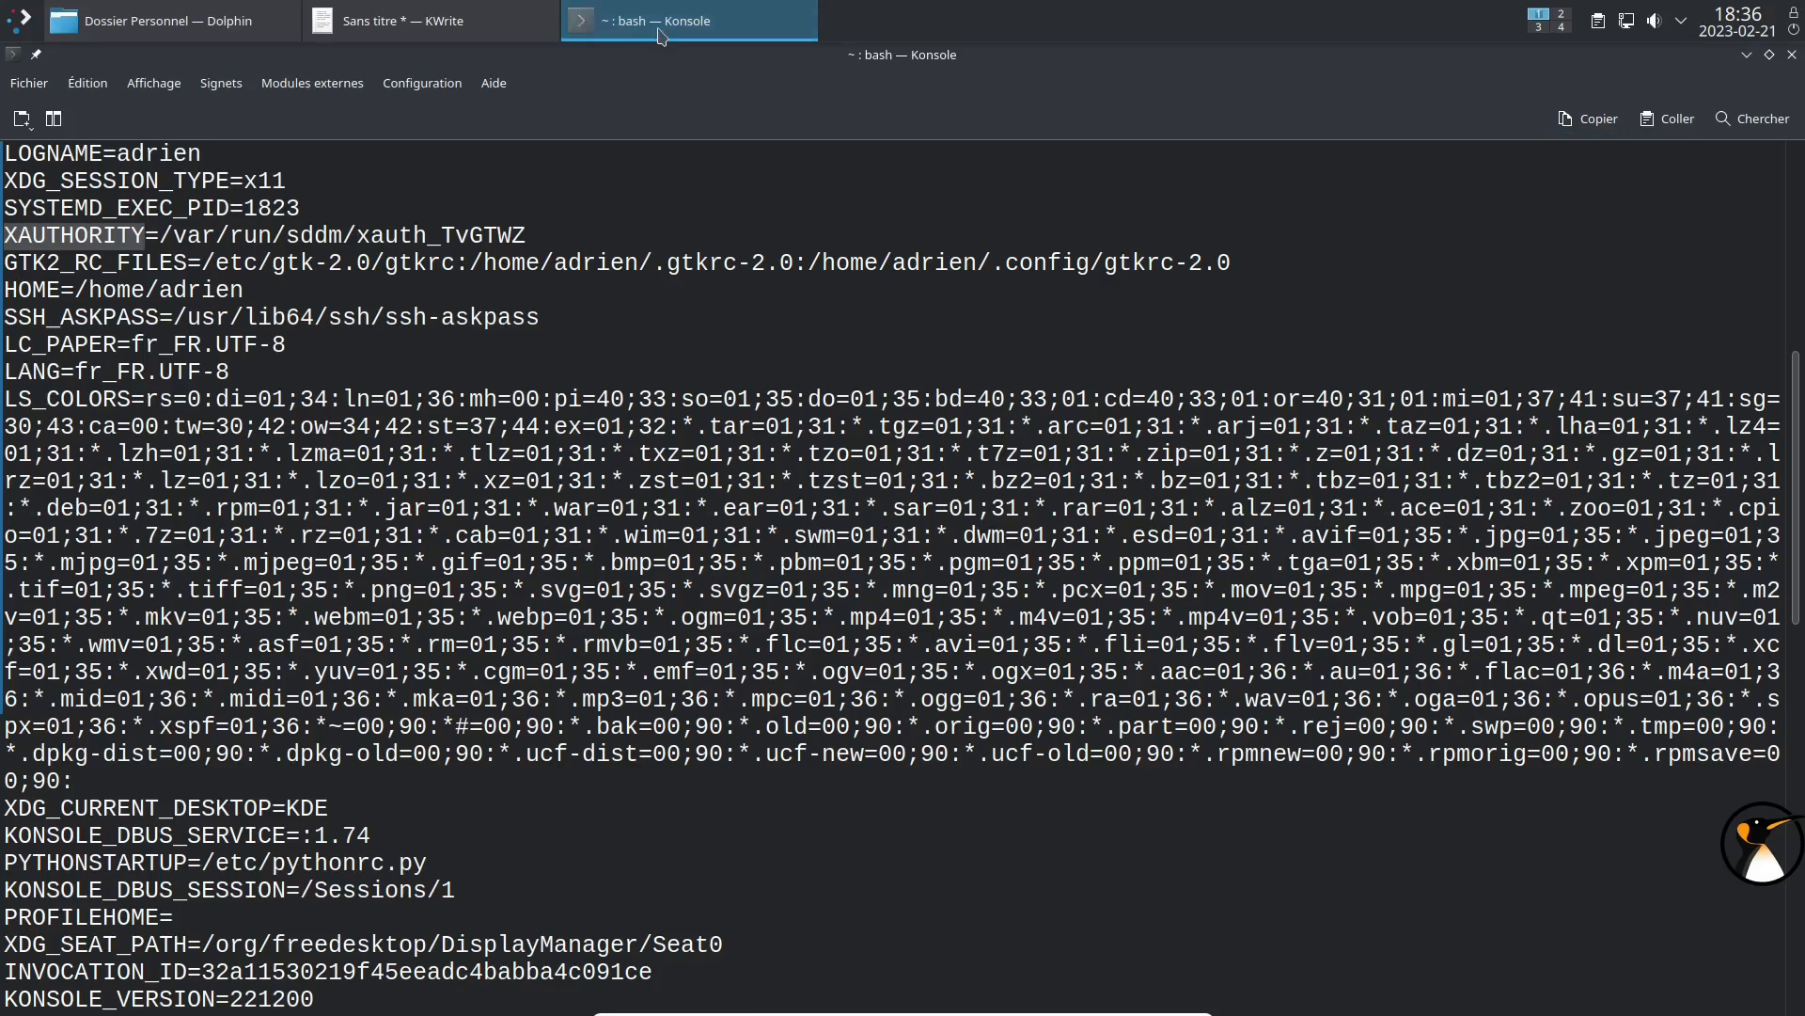
Step: Highlight the path assigned to XAUTHORITY, and point out the XAUTHORITY and DISPLAY variable names again
left_click_drag(160, 235, 537, 230)
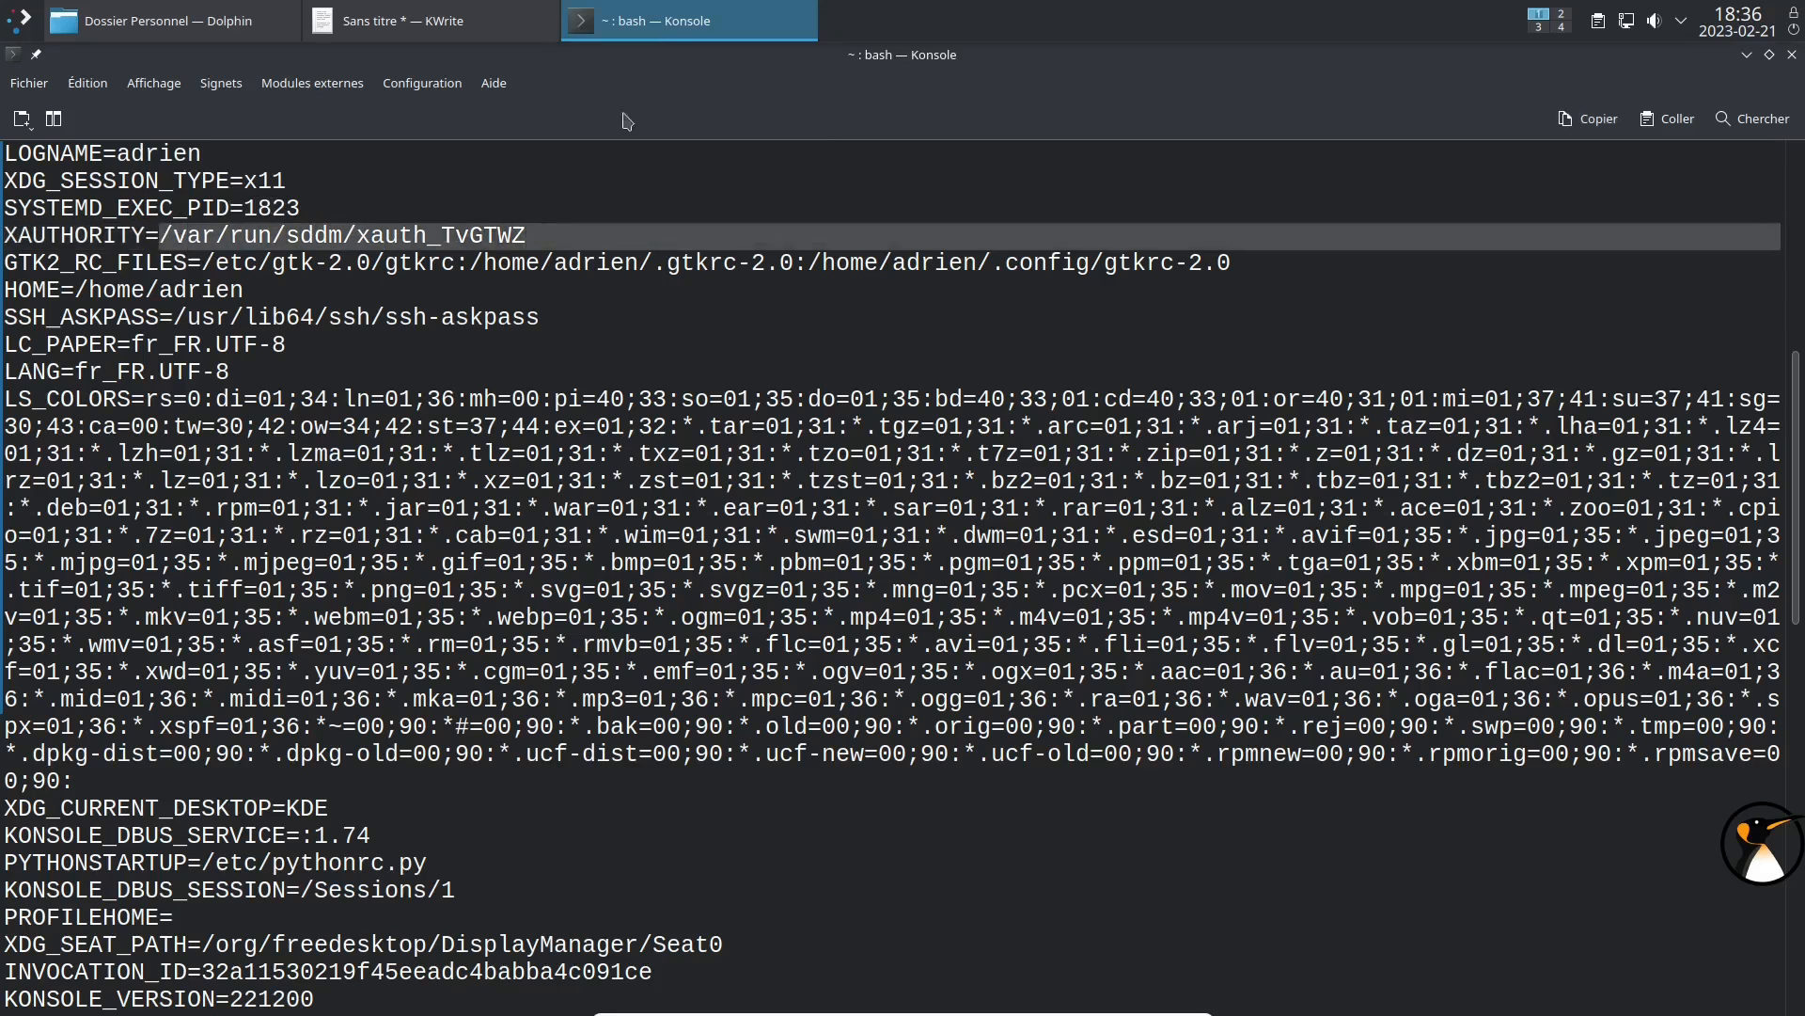
double_click(83, 238)
left_click_drag(146, 235, 7, 235)
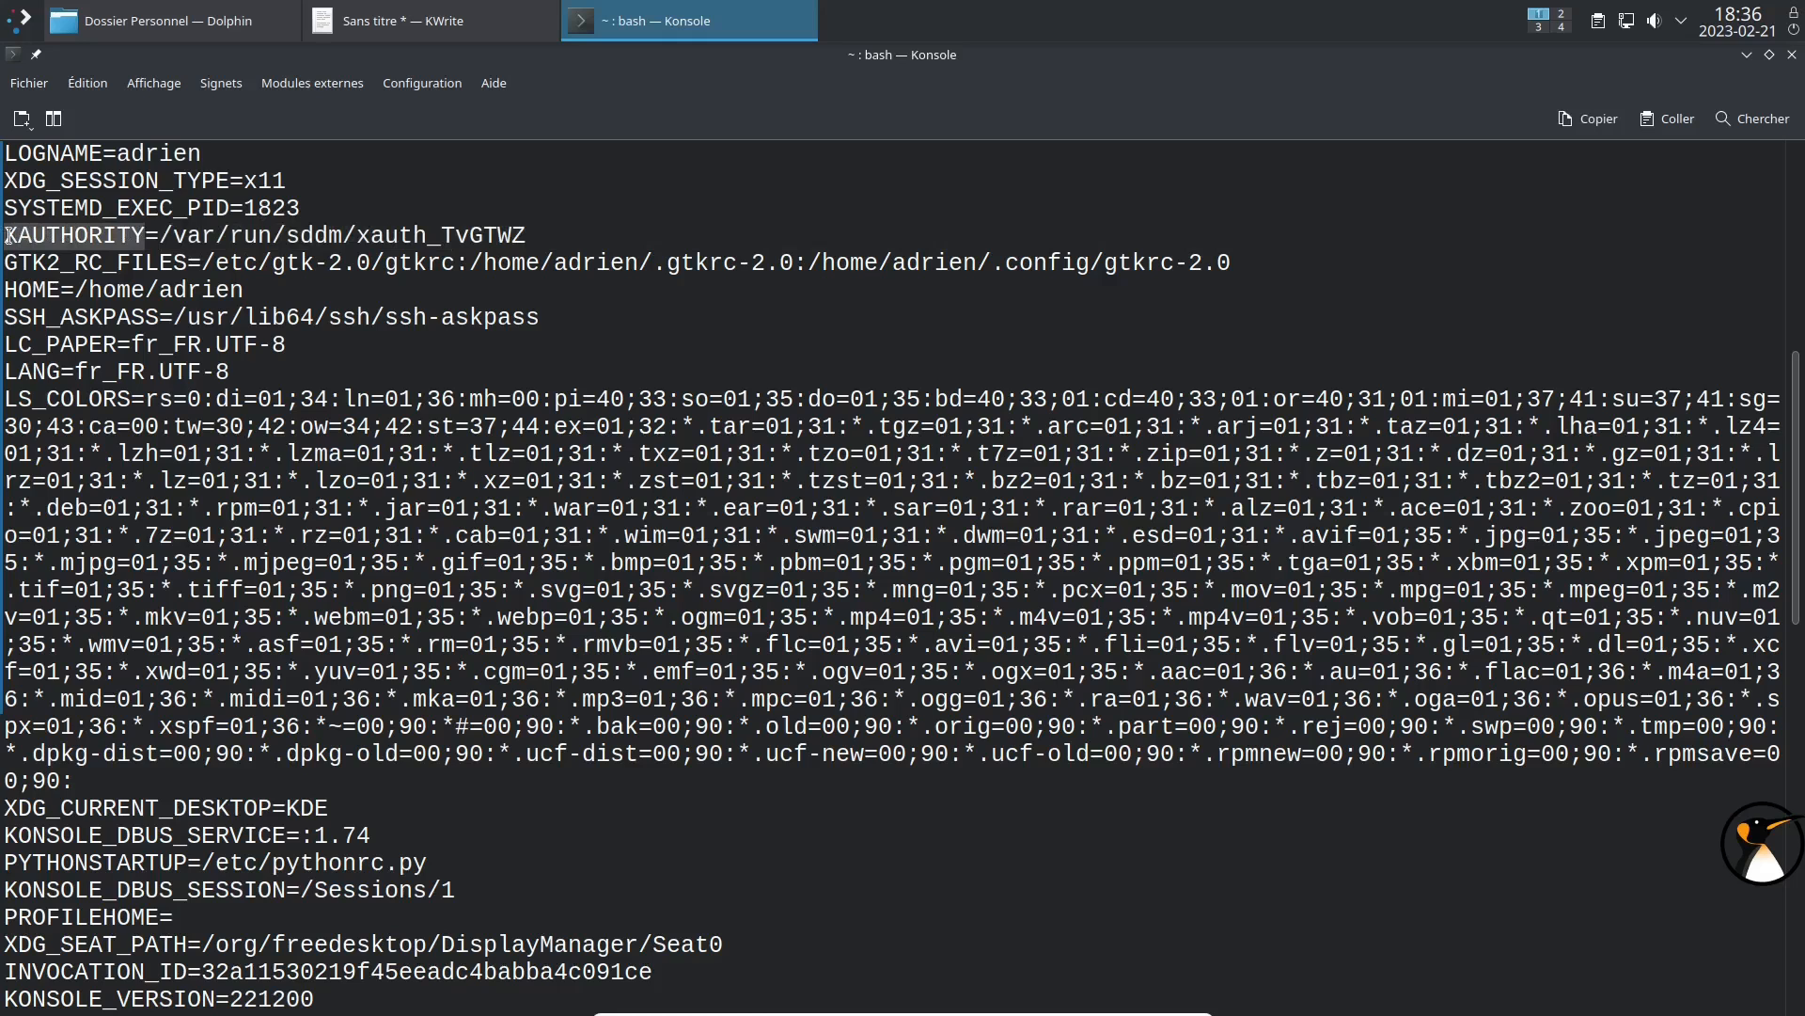
scroll(254, 785, "down", 2)
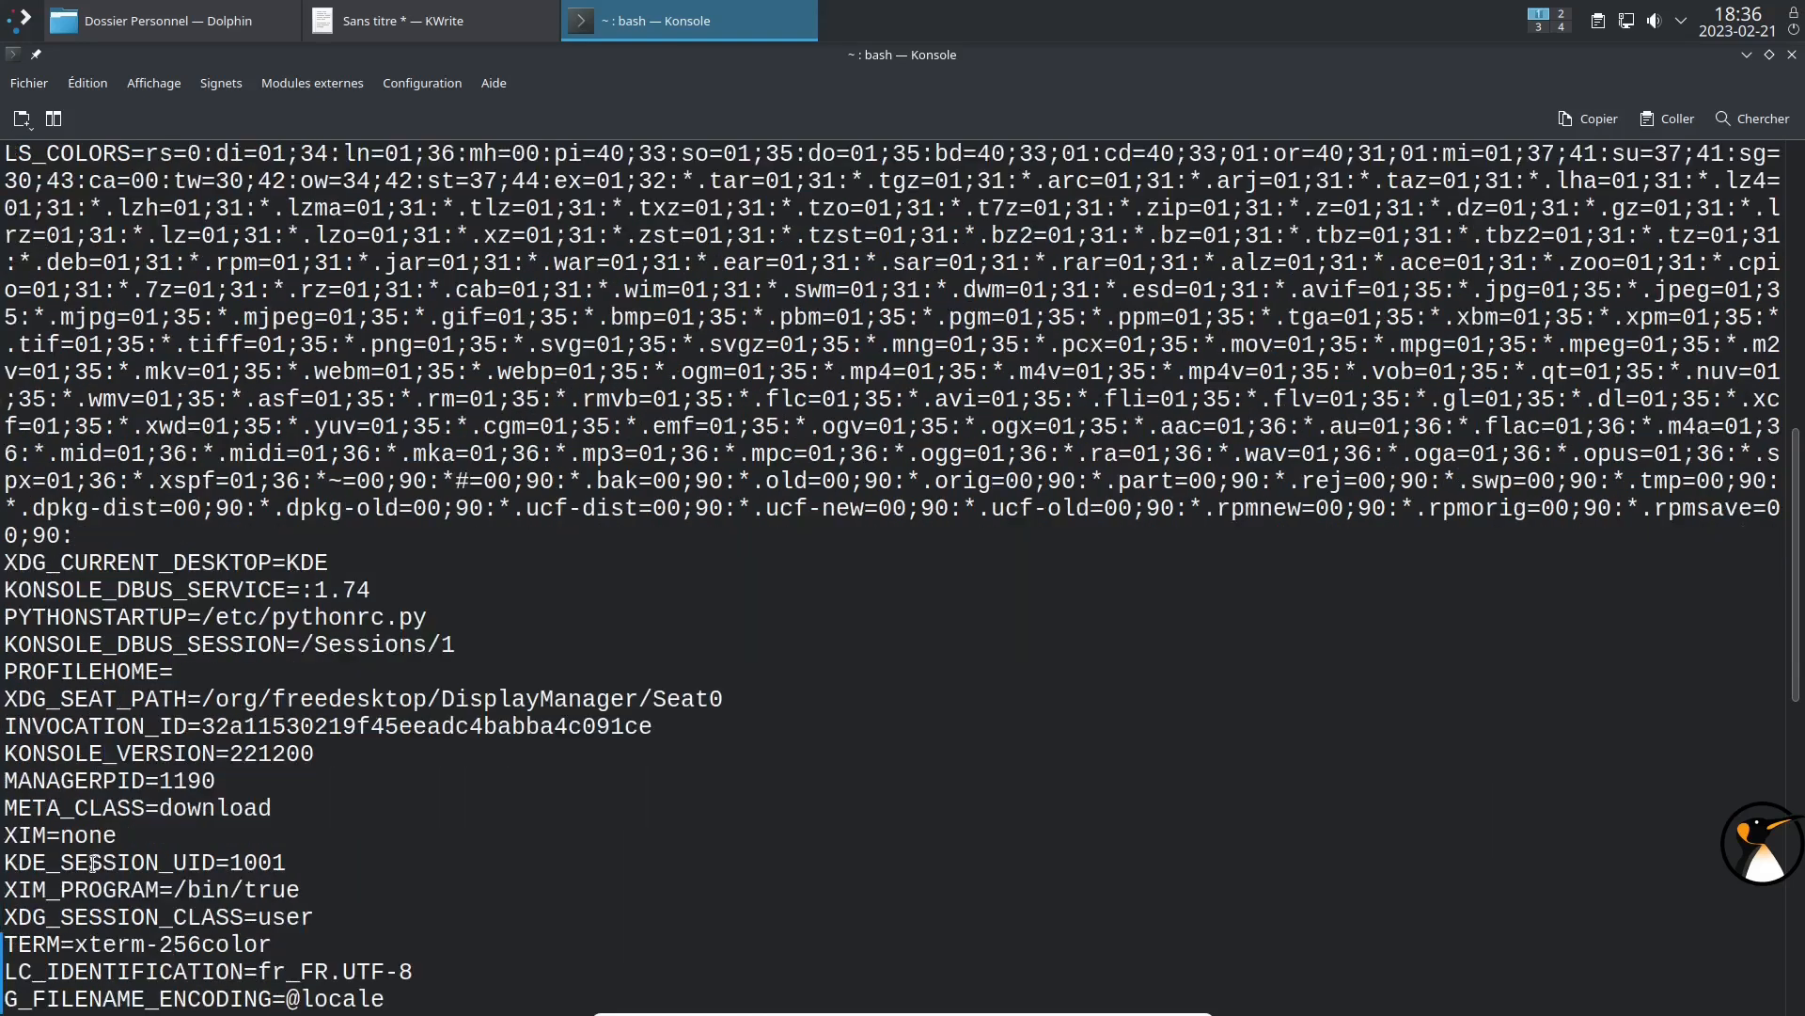
scroll(97, 859, "down", 5)
left_click_drag(103, 833, 6, 829)
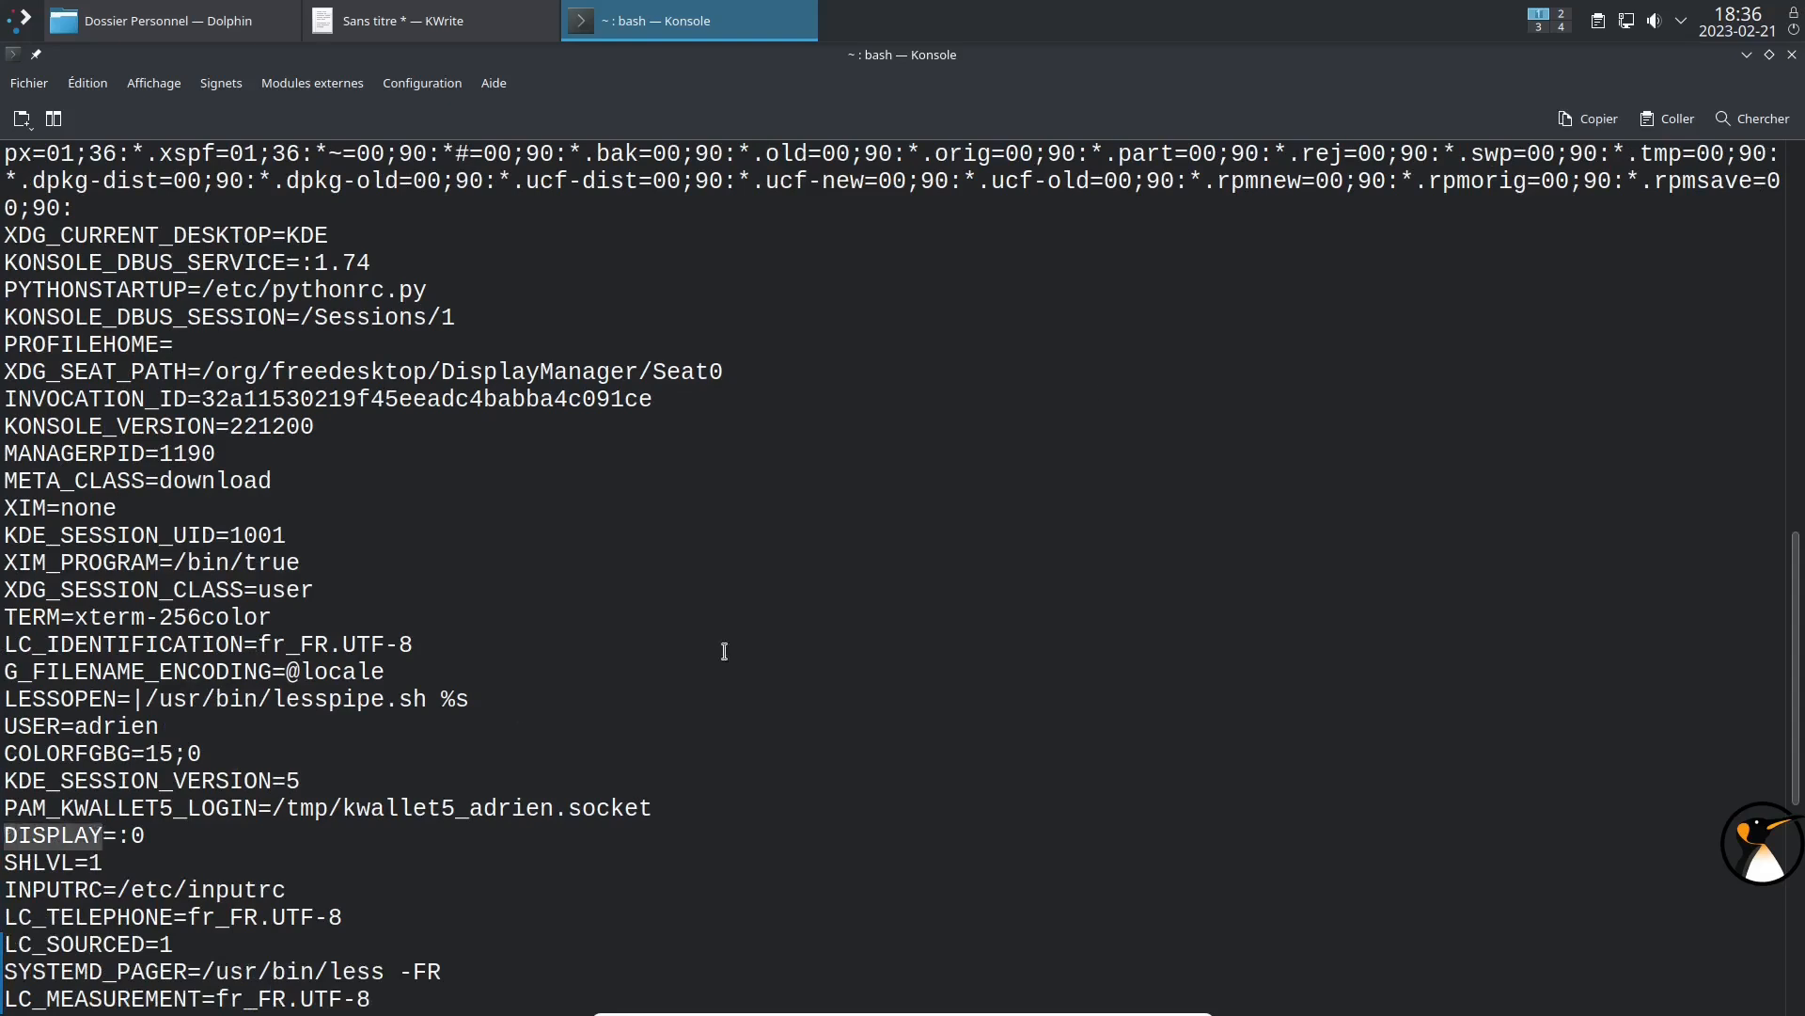
Step: Minimise the terminal, return to KWrite and insert env DISPLAY=$DISPLAY XAUTHORITY=$XAUTHORITY between pkexec and dolphin
left_click(1747, 55)
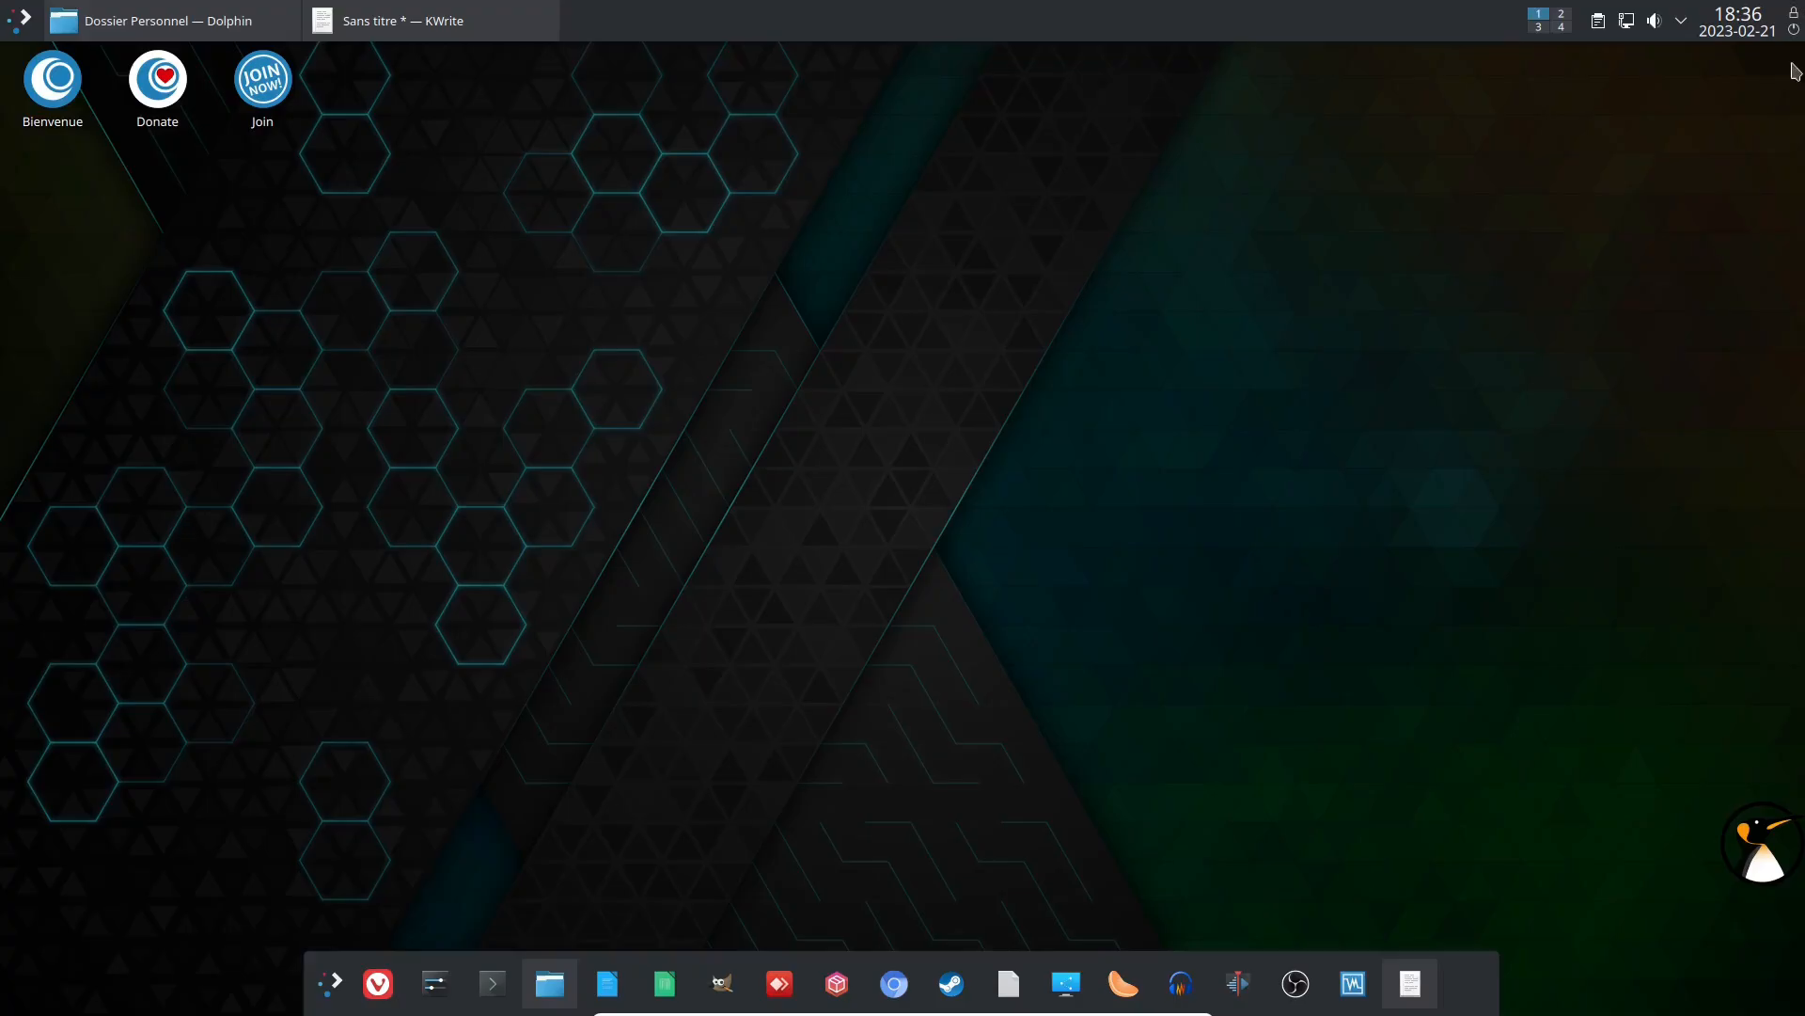
left_click(395, 28)
key("Left")
key("Left")
key("Left")
key("Left")
key("Left")
key("Left")
key("Left")
key("Left")
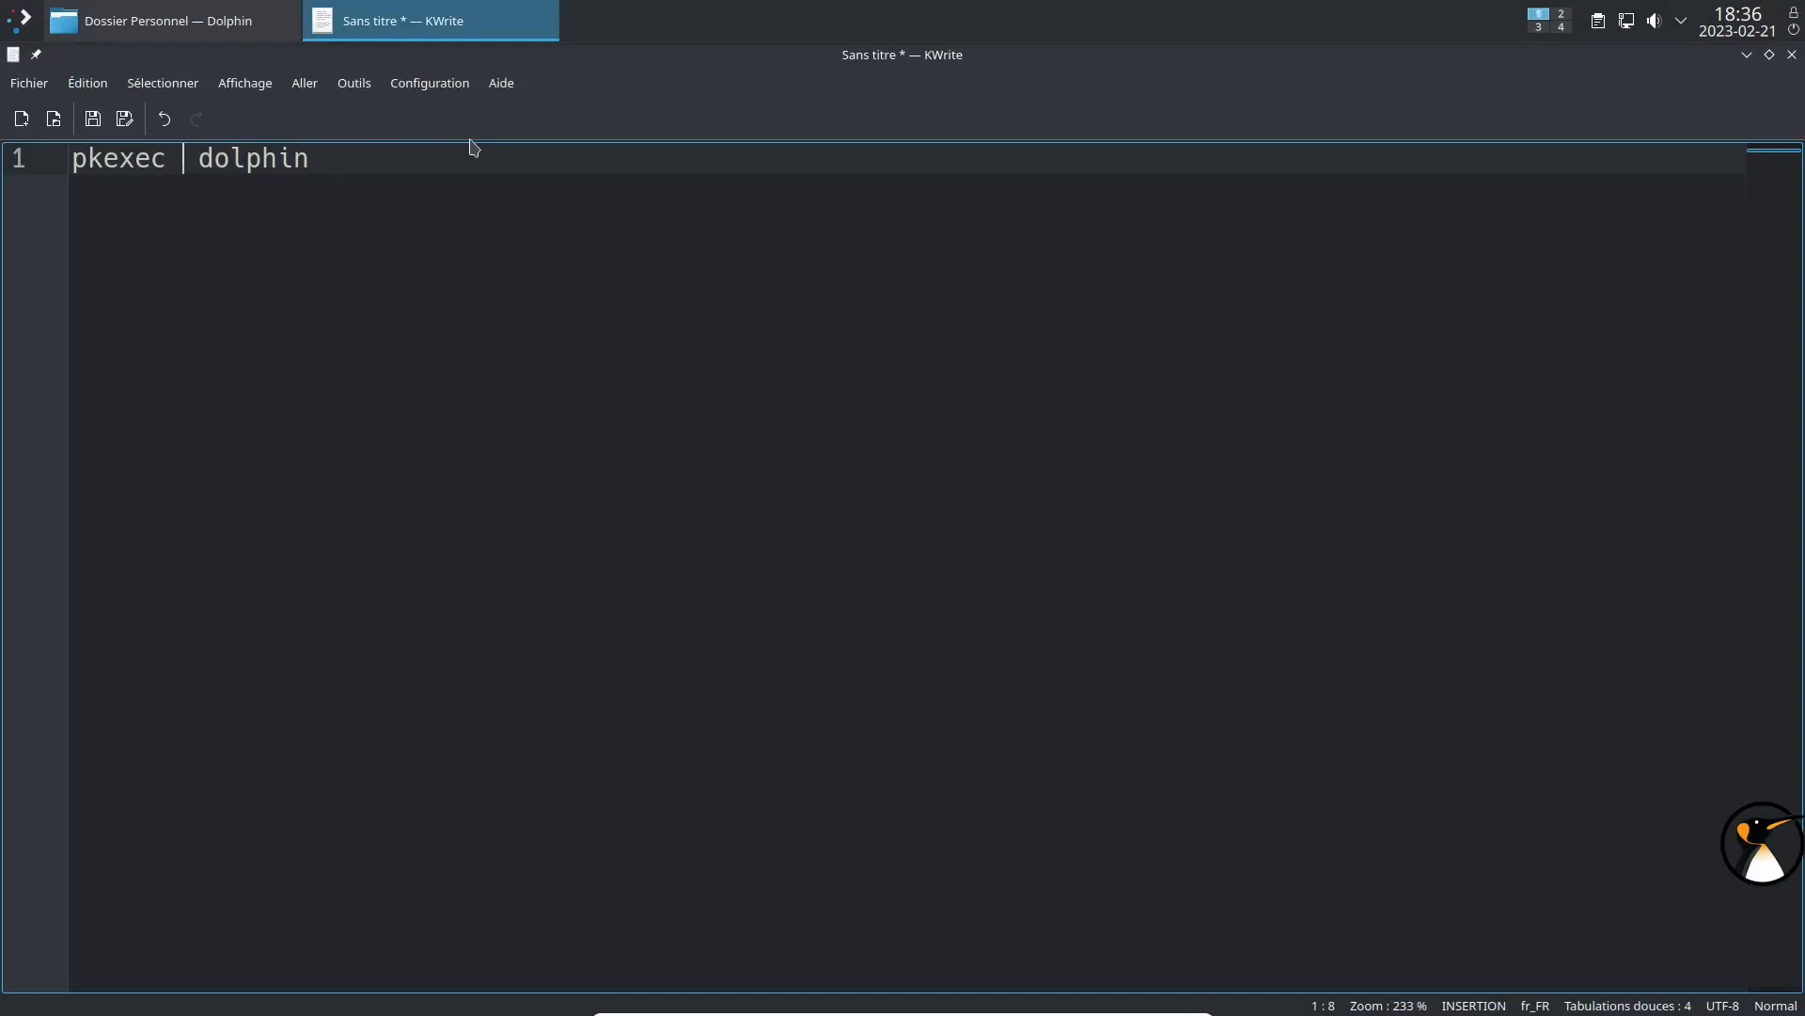
type("env ")
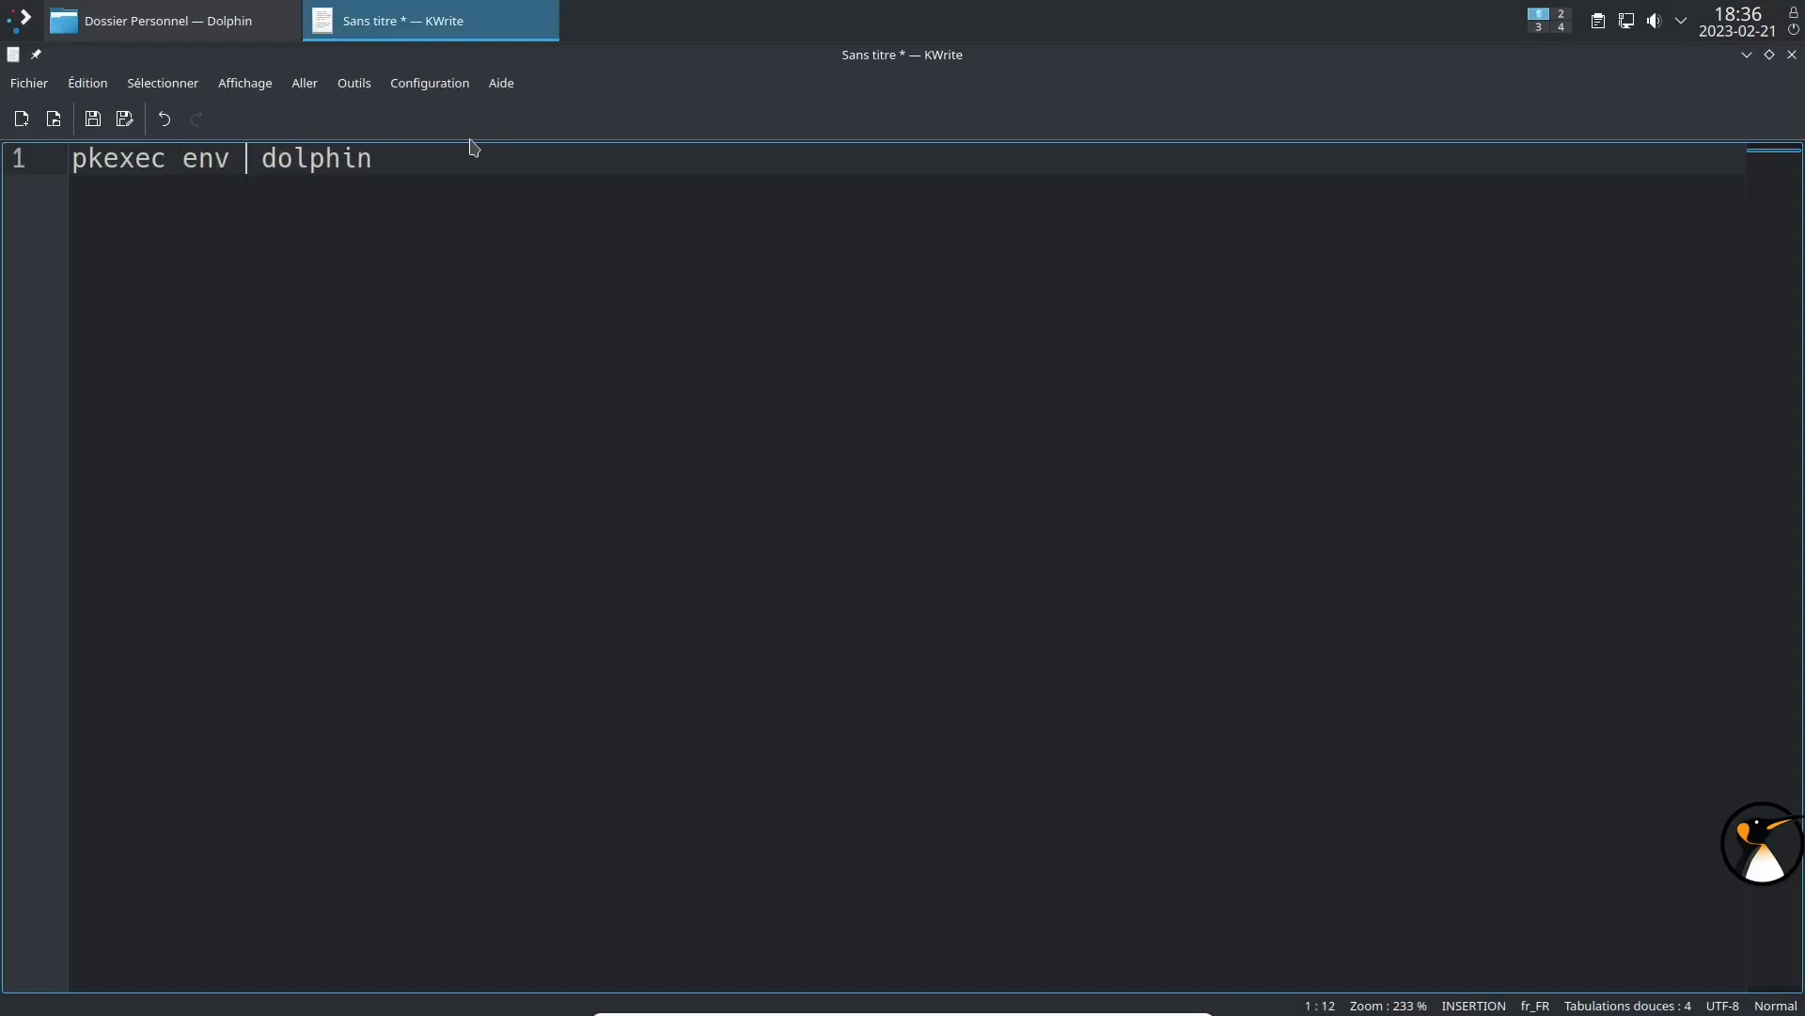
type("DISPLA")
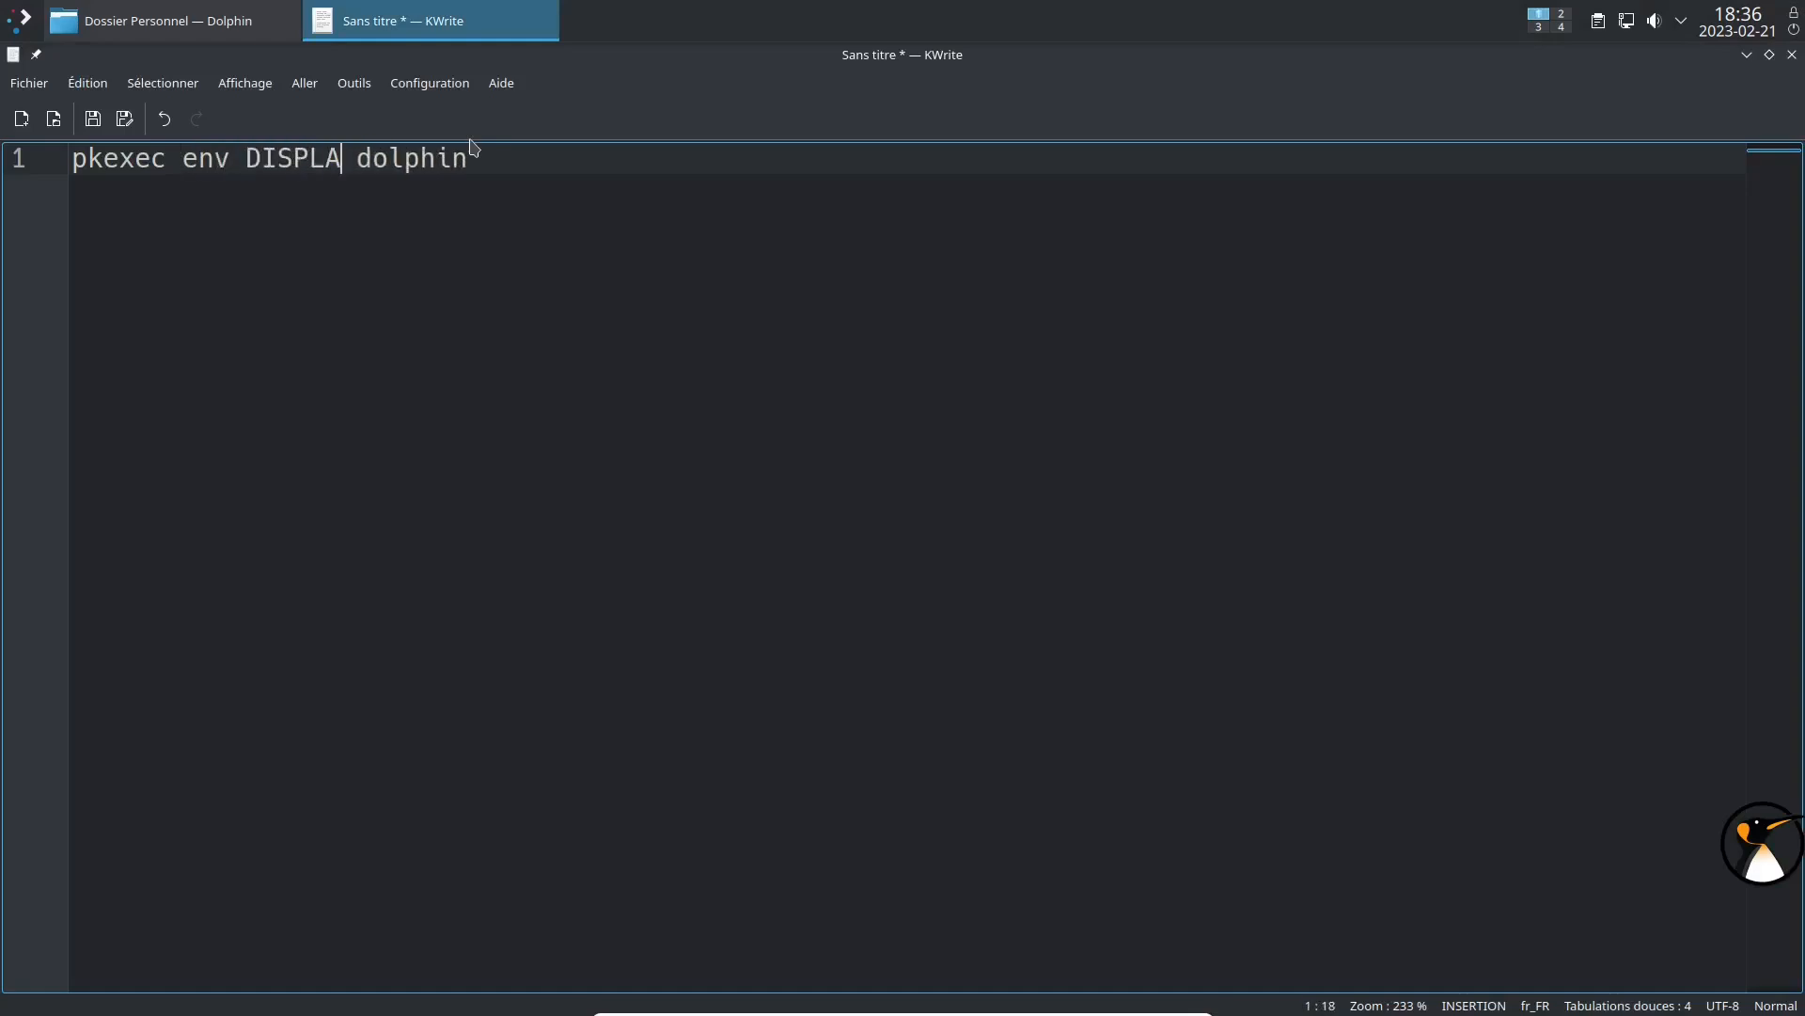
type("Y=$")
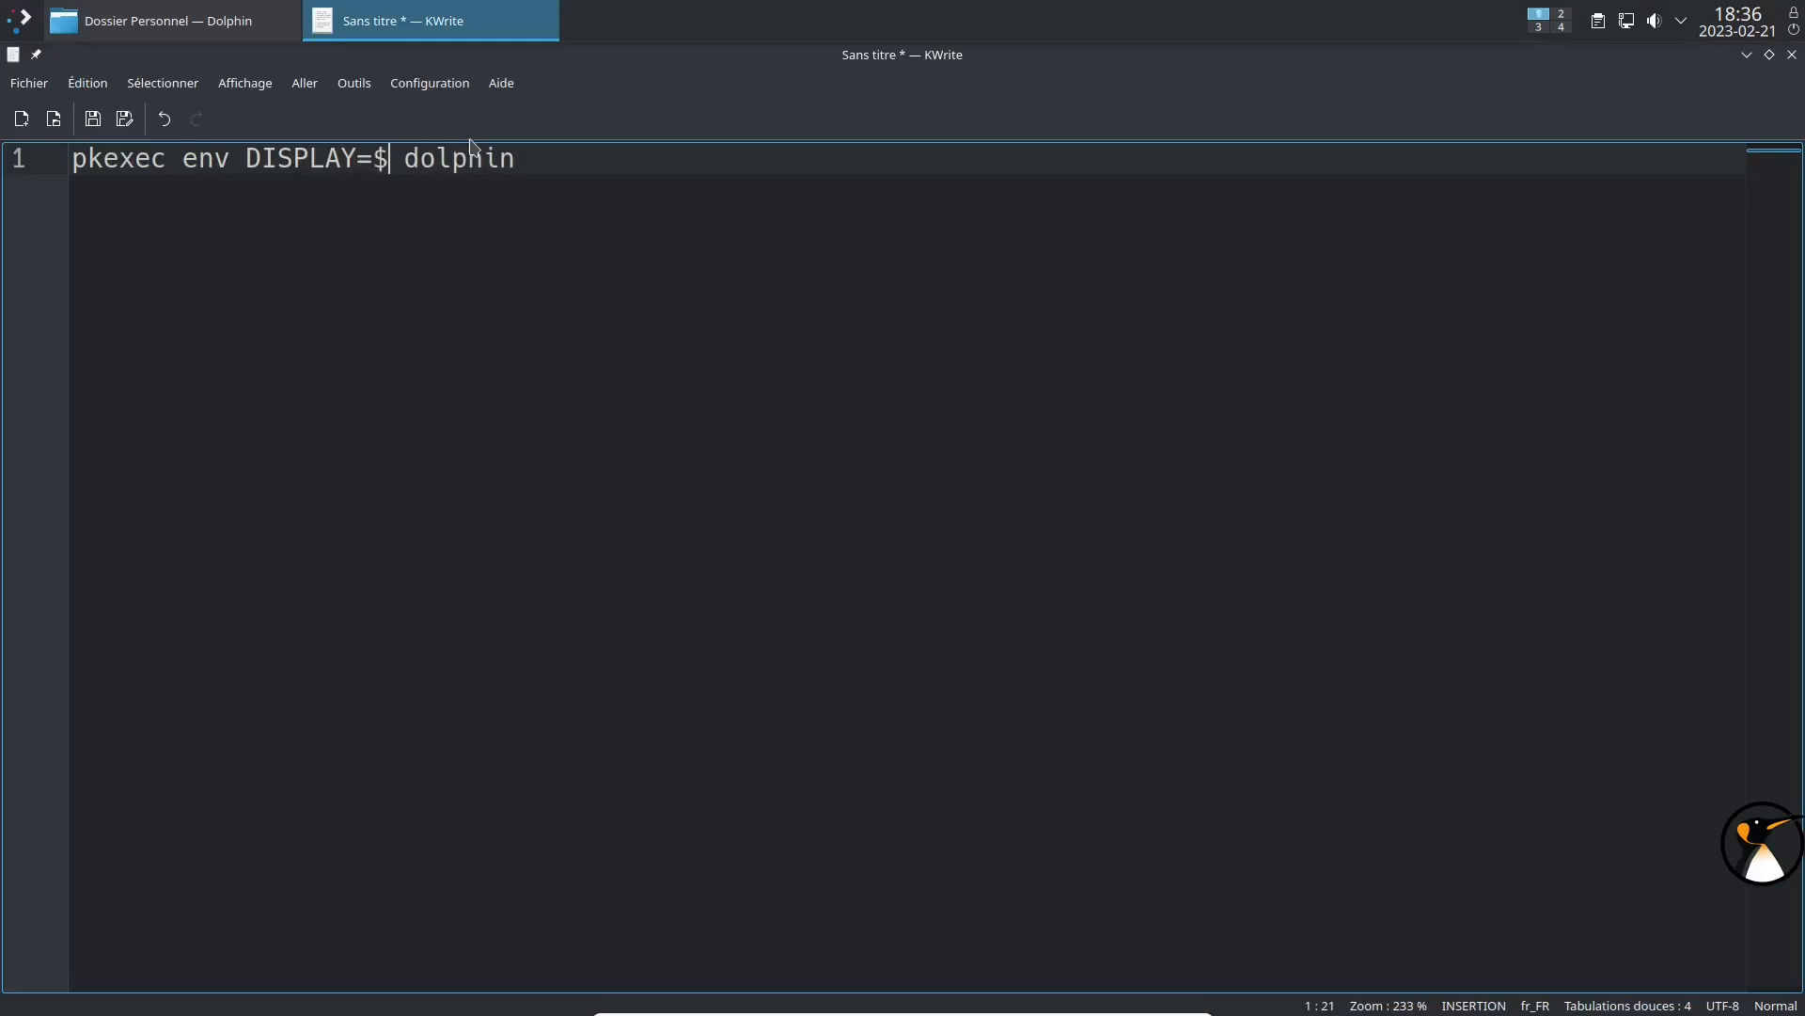
type("DIS")
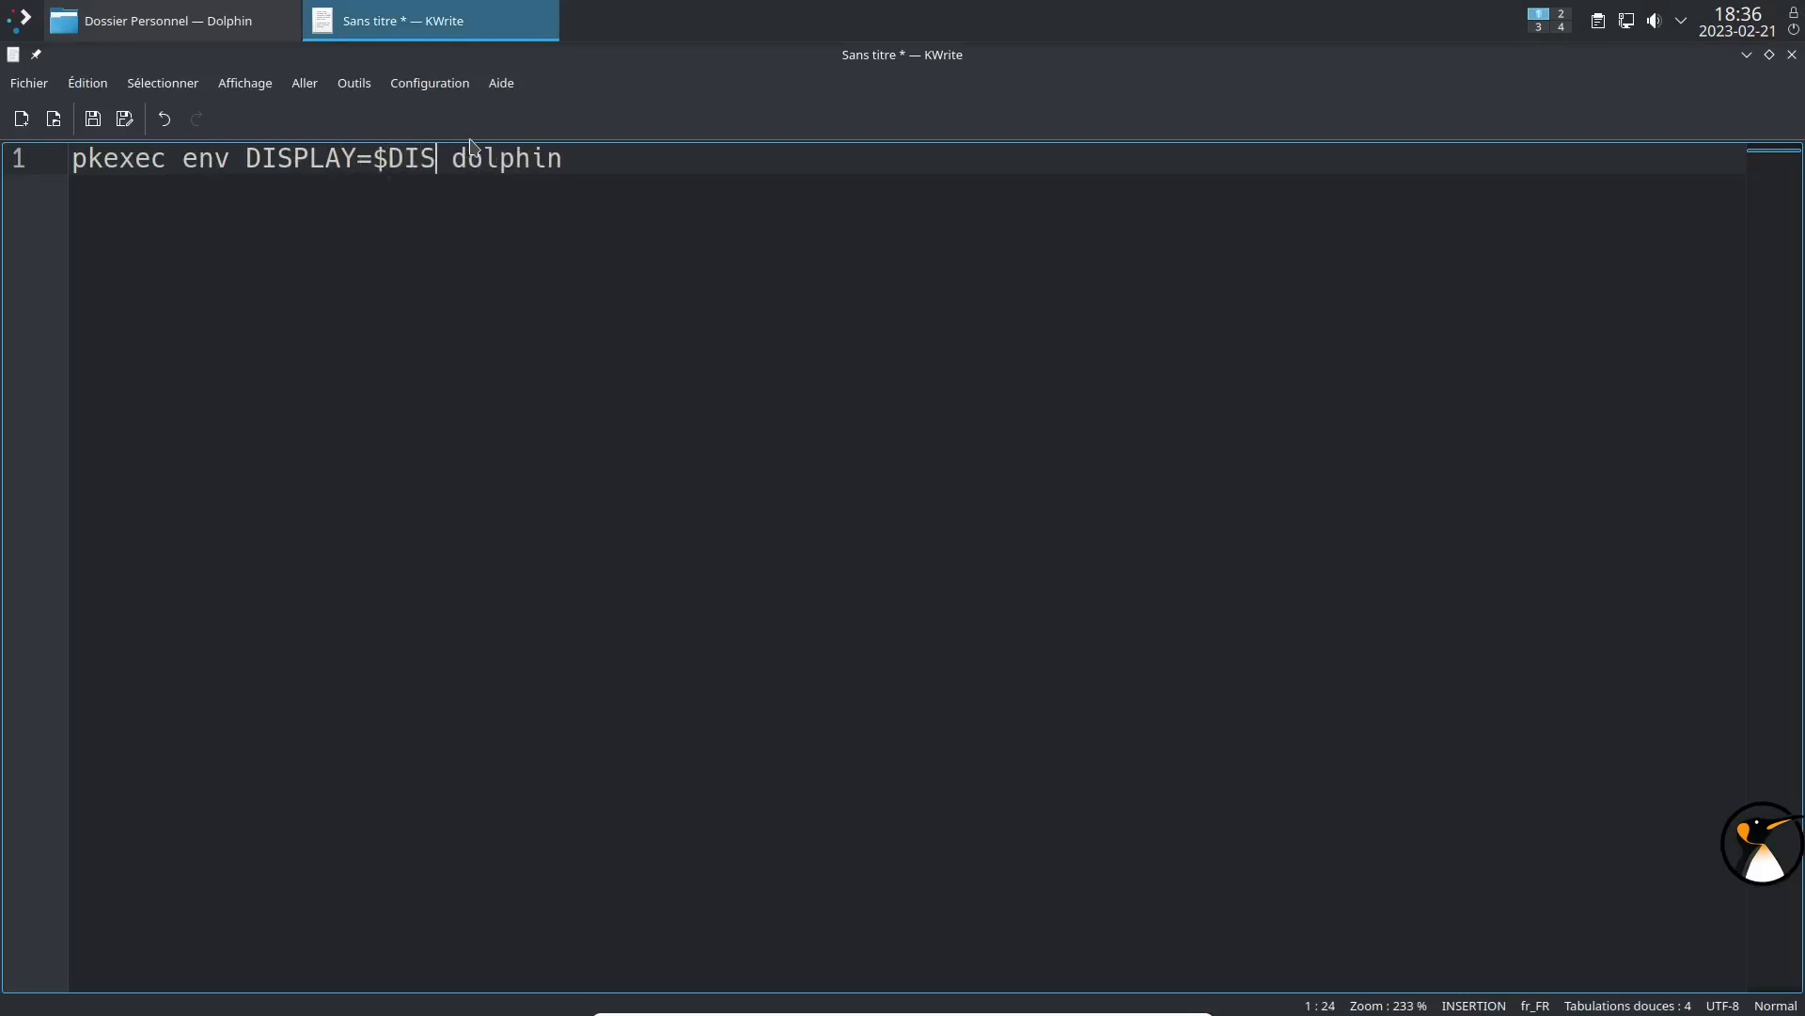
key("Return")
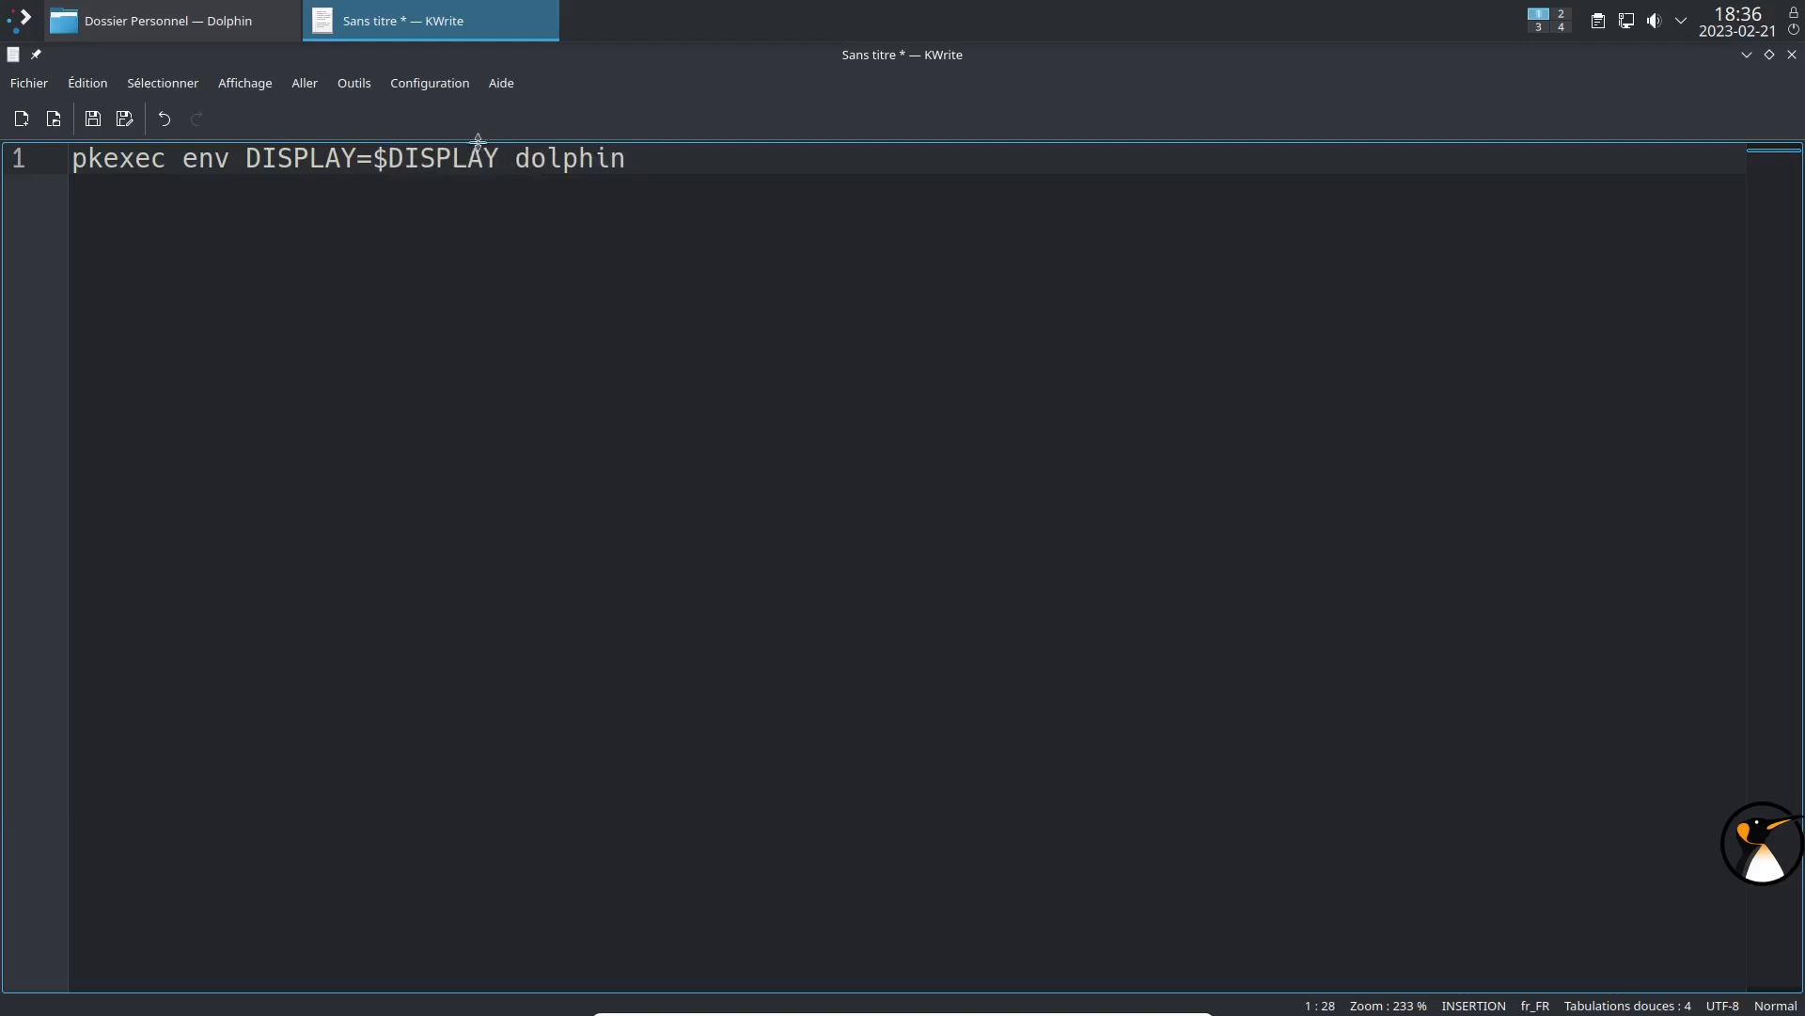
type("XAUTHORITY=$X ")
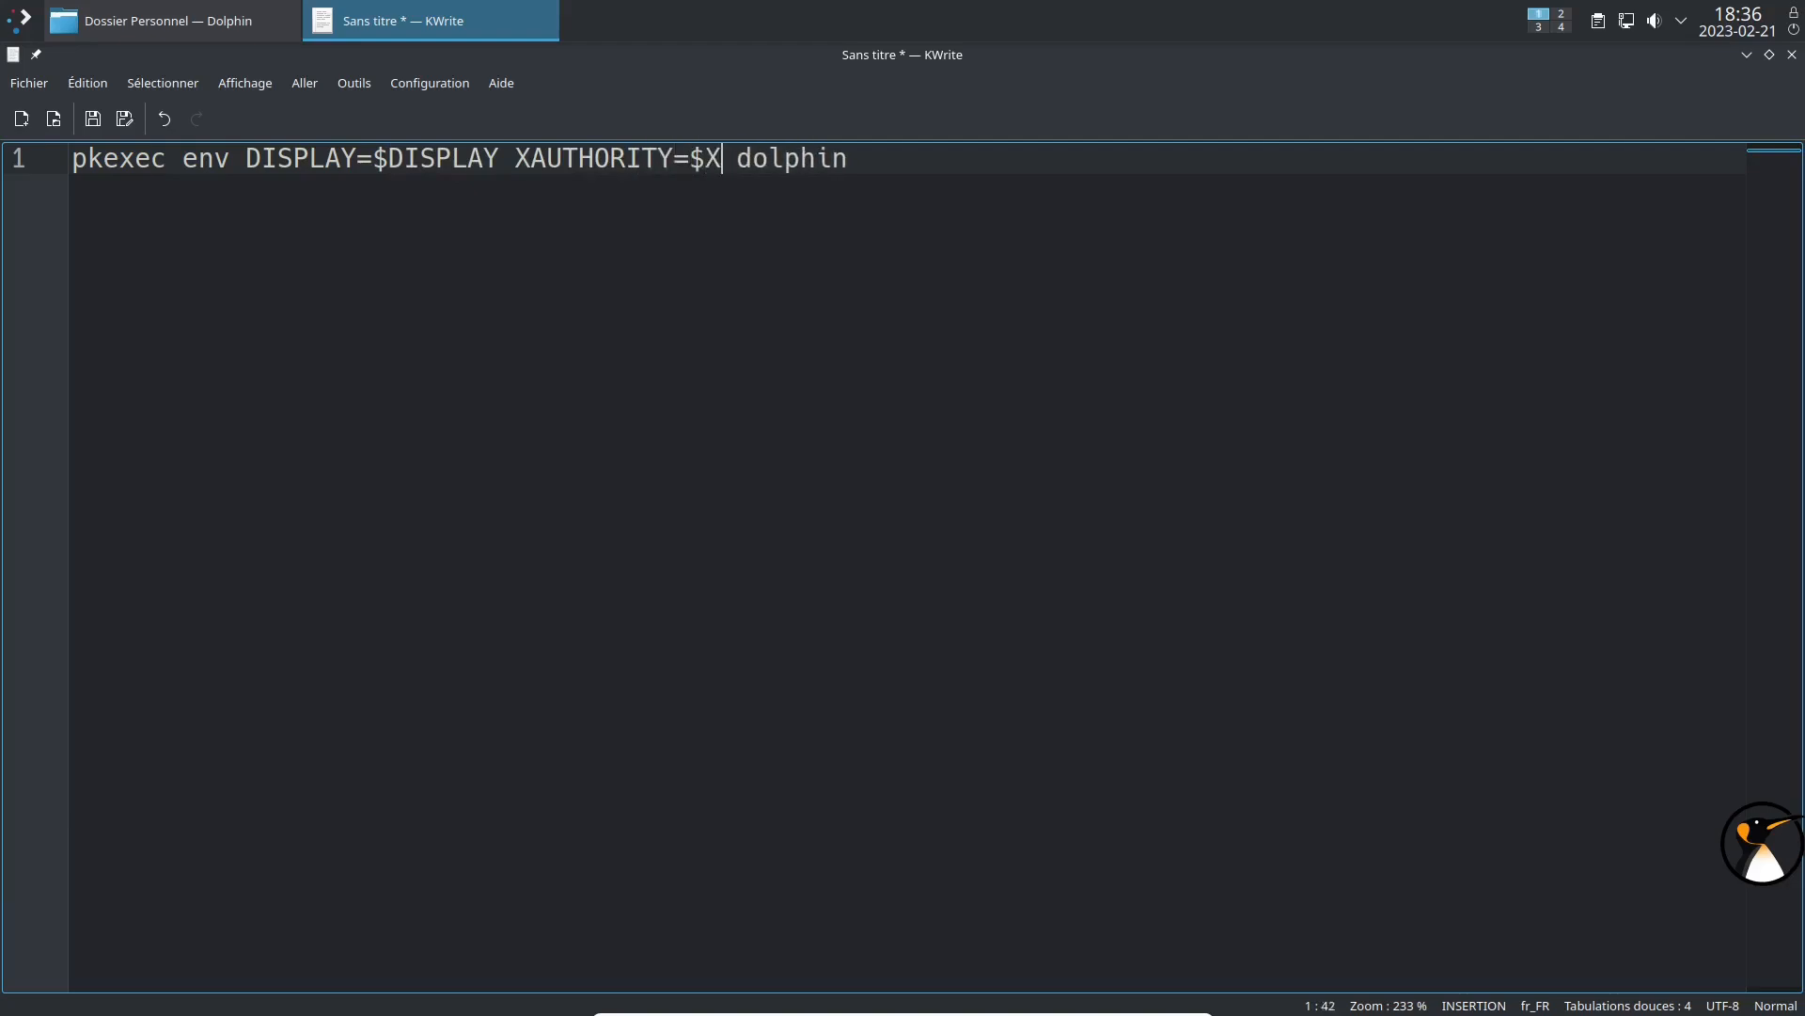
type("AUTHORITY")
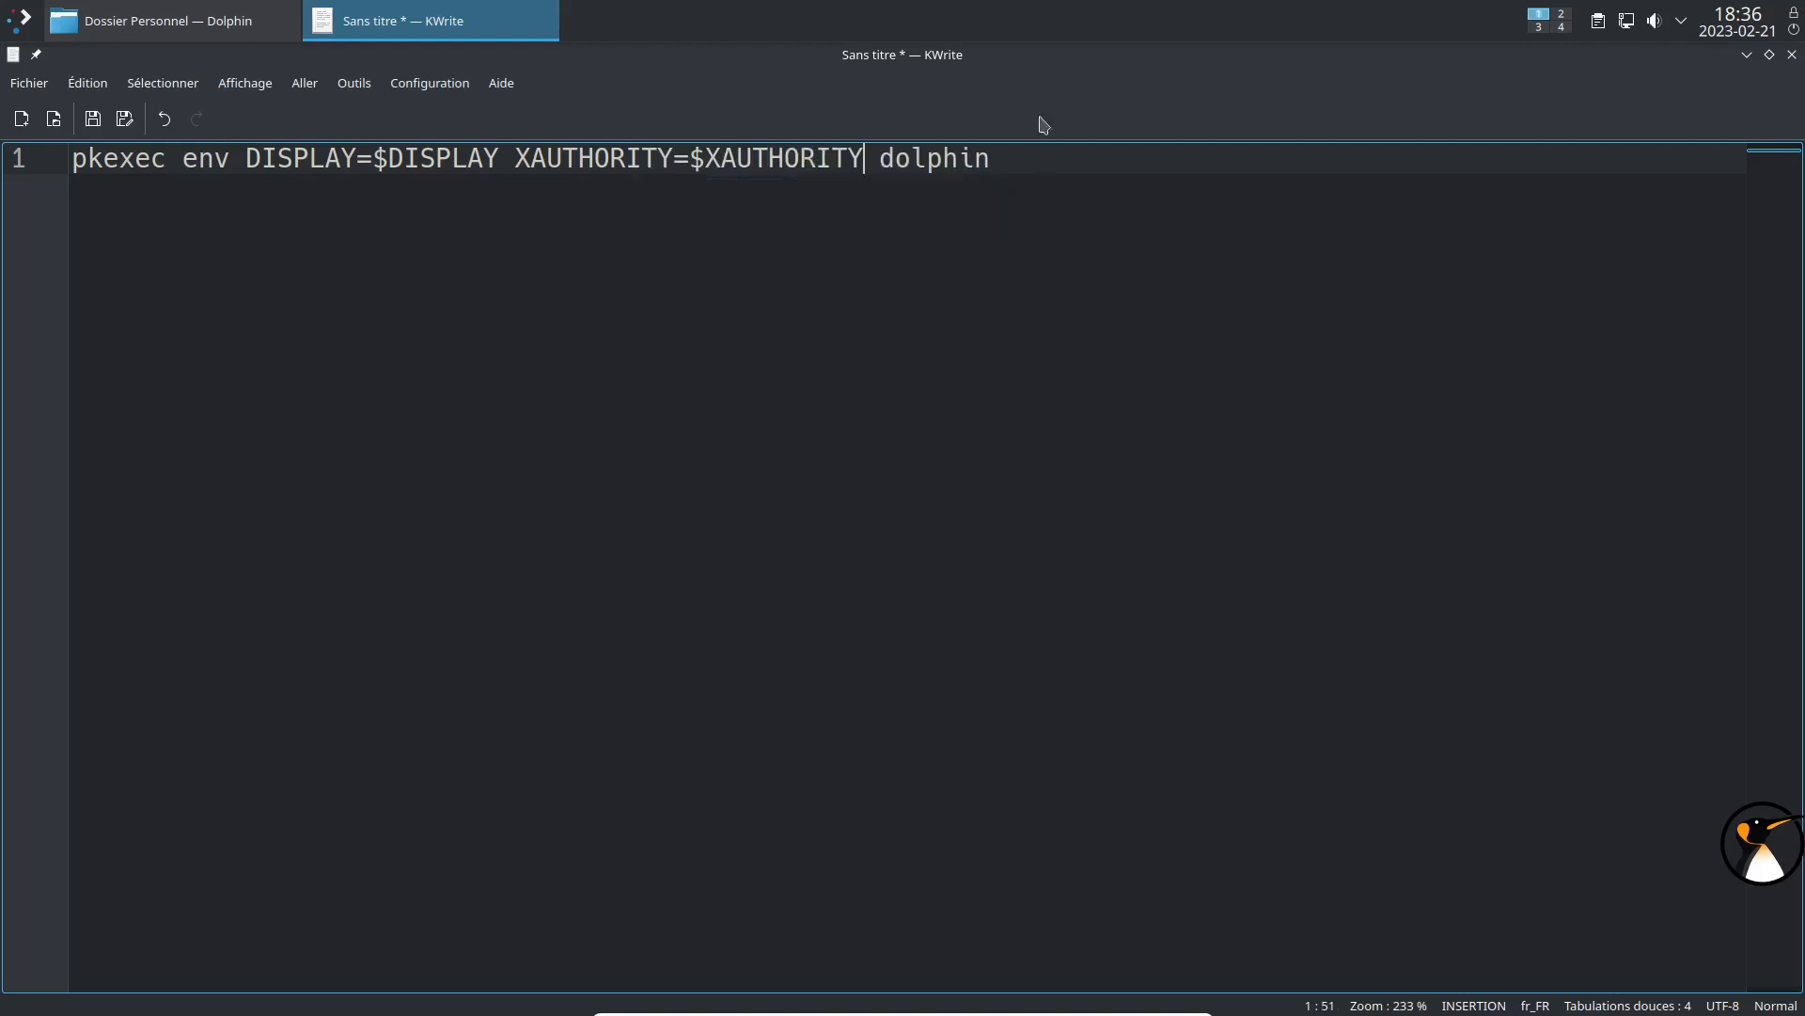
Step: Copy the complete pkexec command from the document and restore the KWrite window to a smaller size on the desktop
left_click_drag(1007, 158, 54, 137)
key("ctrl+c")
left_click_drag(738, 71, 552, 328)
Step: Run pkexec env DISPLAY=$DISPLAY XAUTHORITY=$XAUTHORITY dolphin from the search launcher, entering the password to authenticate
key("alt+space")
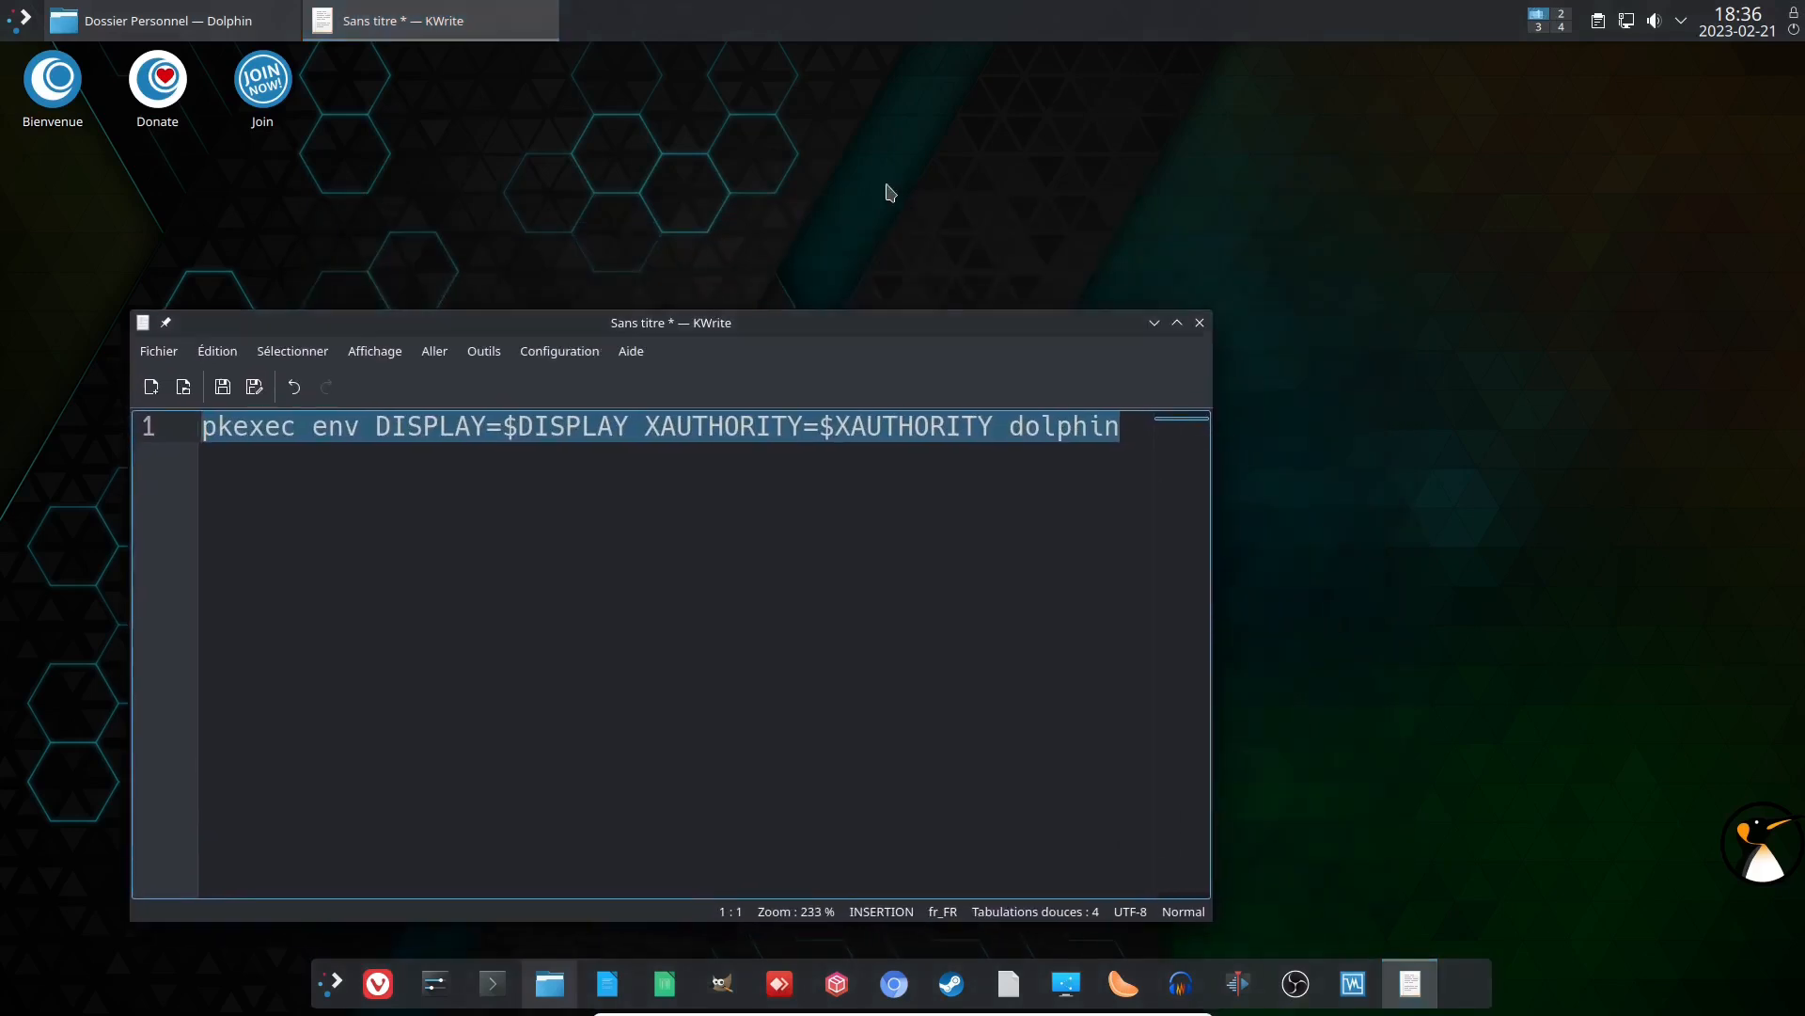
key("ctrl+v")
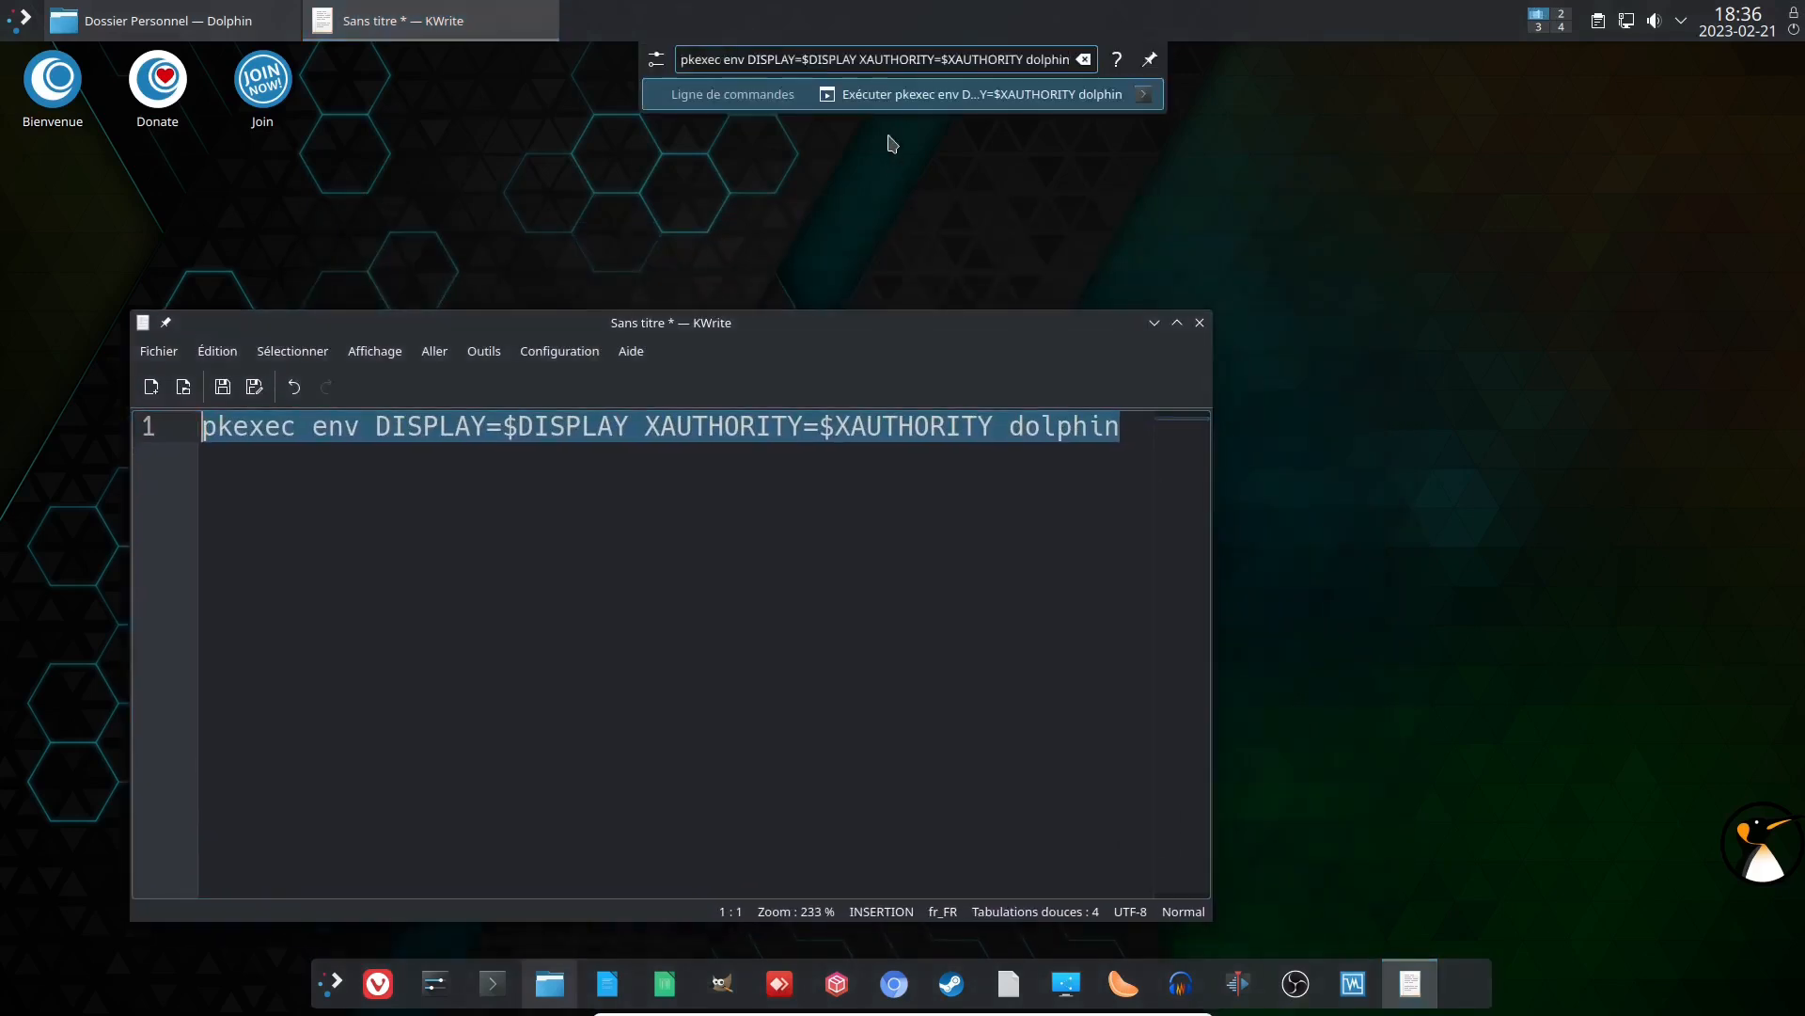
key("Return")
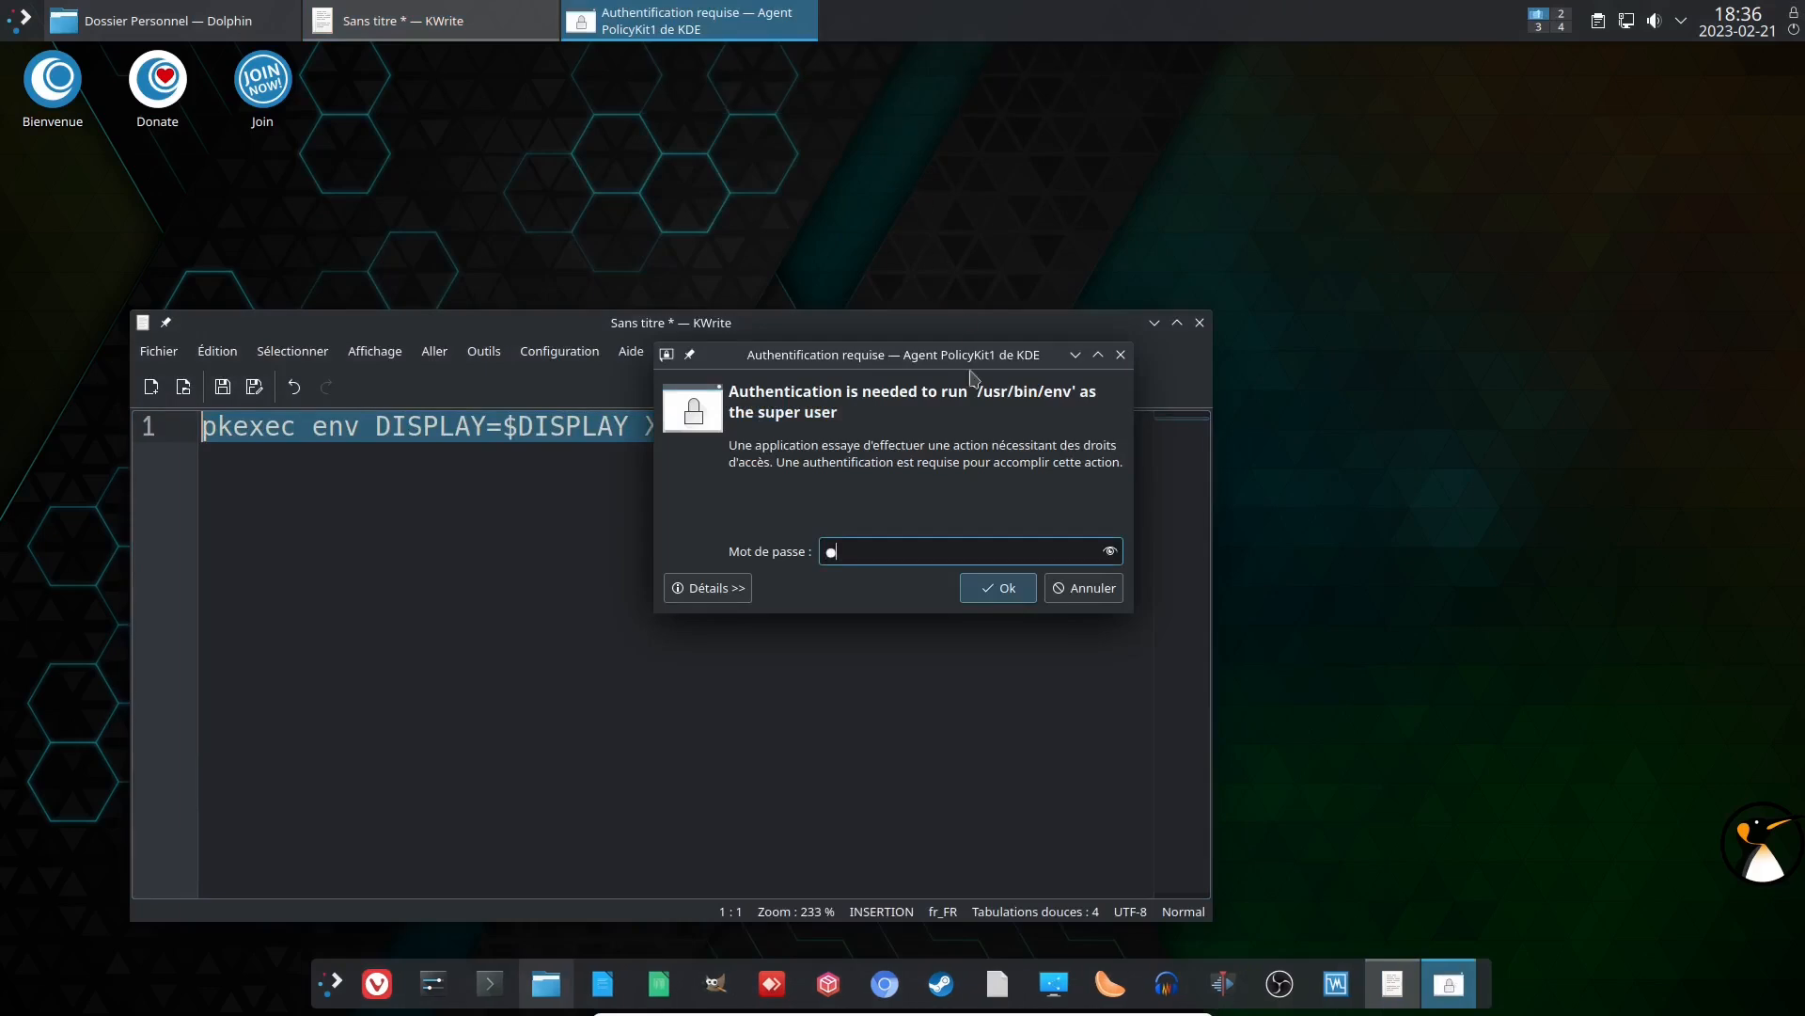
left_click(1005, 591)
mouse_move(1028, 560)
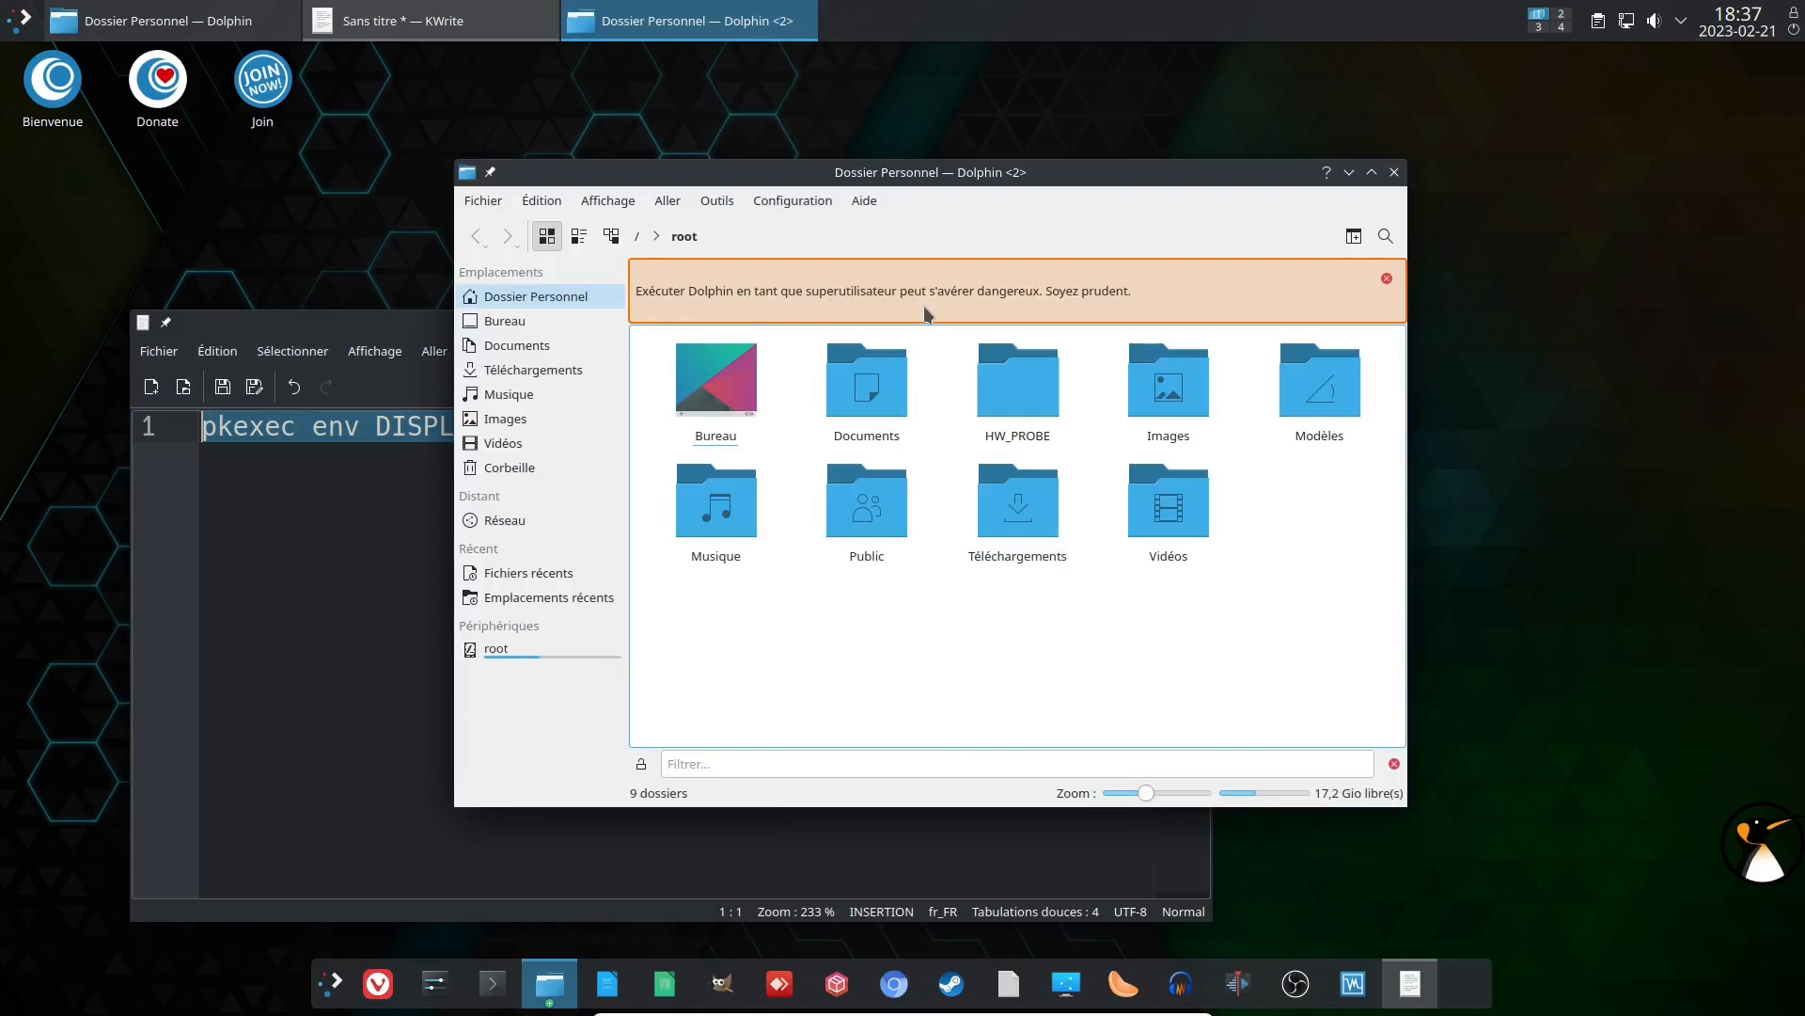
Step: Browse to the /var/log folder from the root device in the superuser Dolphin window
left_click(550, 653)
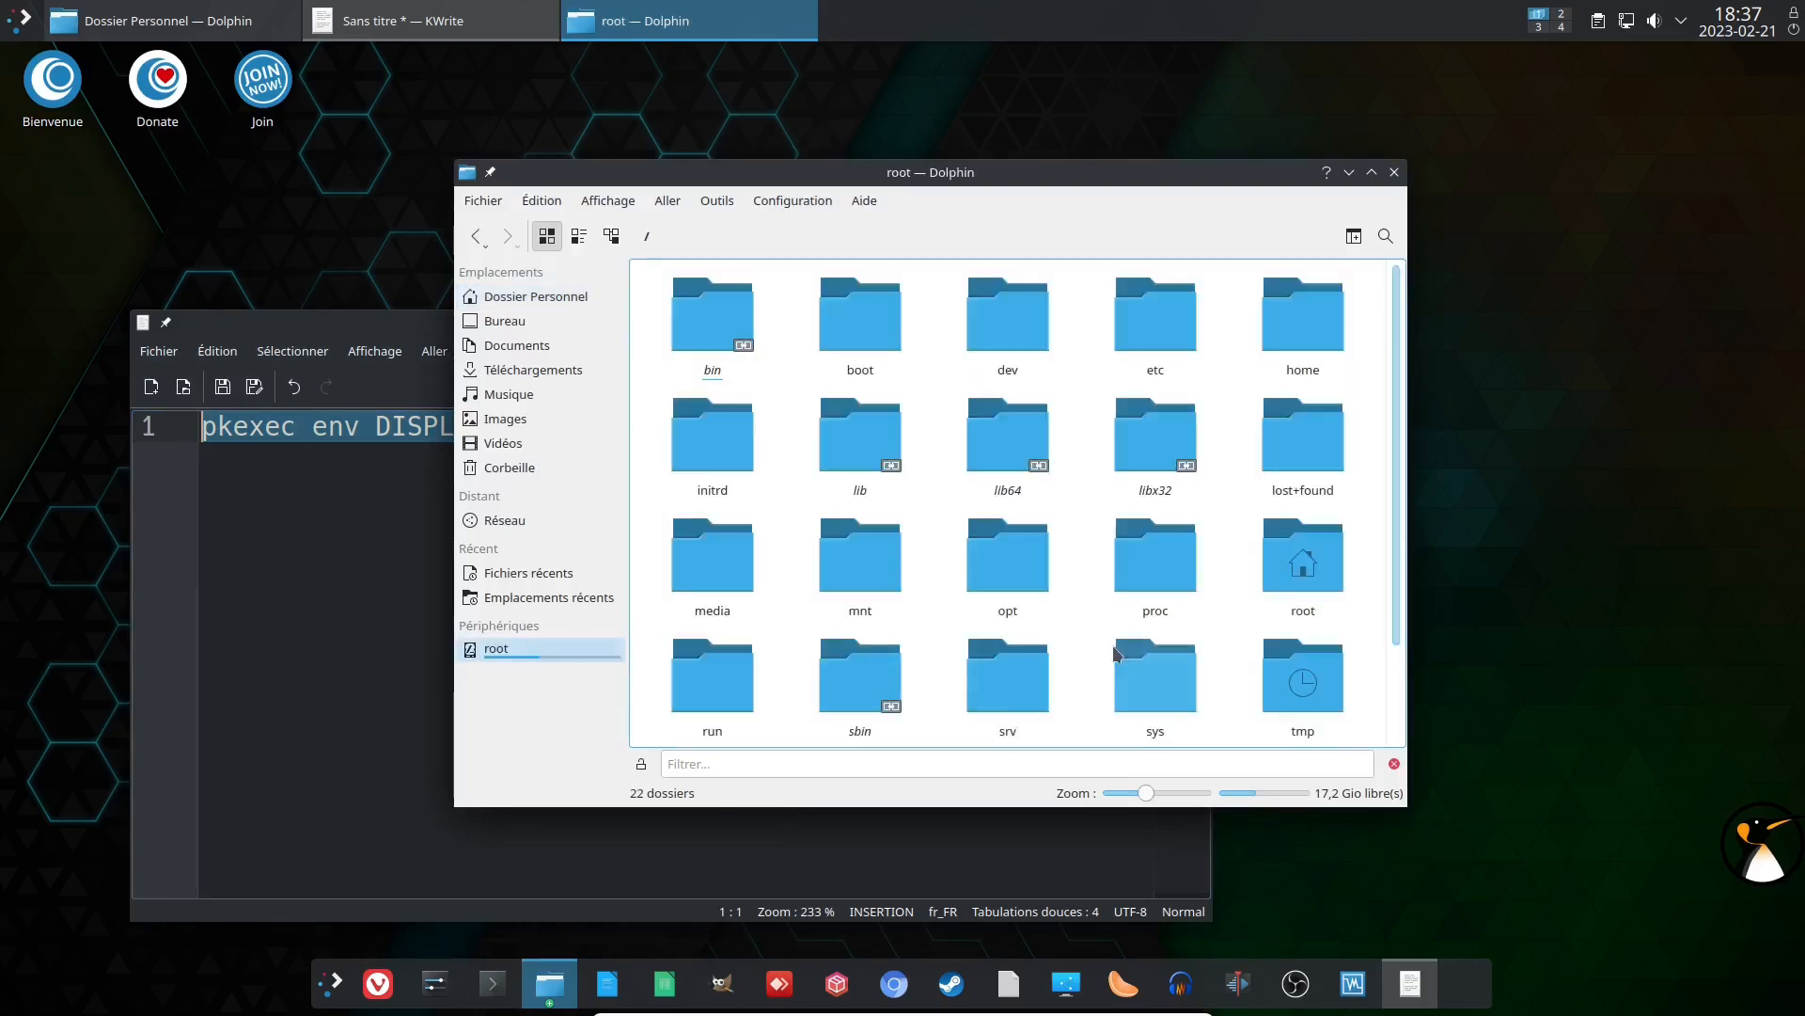
scroll(1189, 710, "down", 2)
left_click(898, 700)
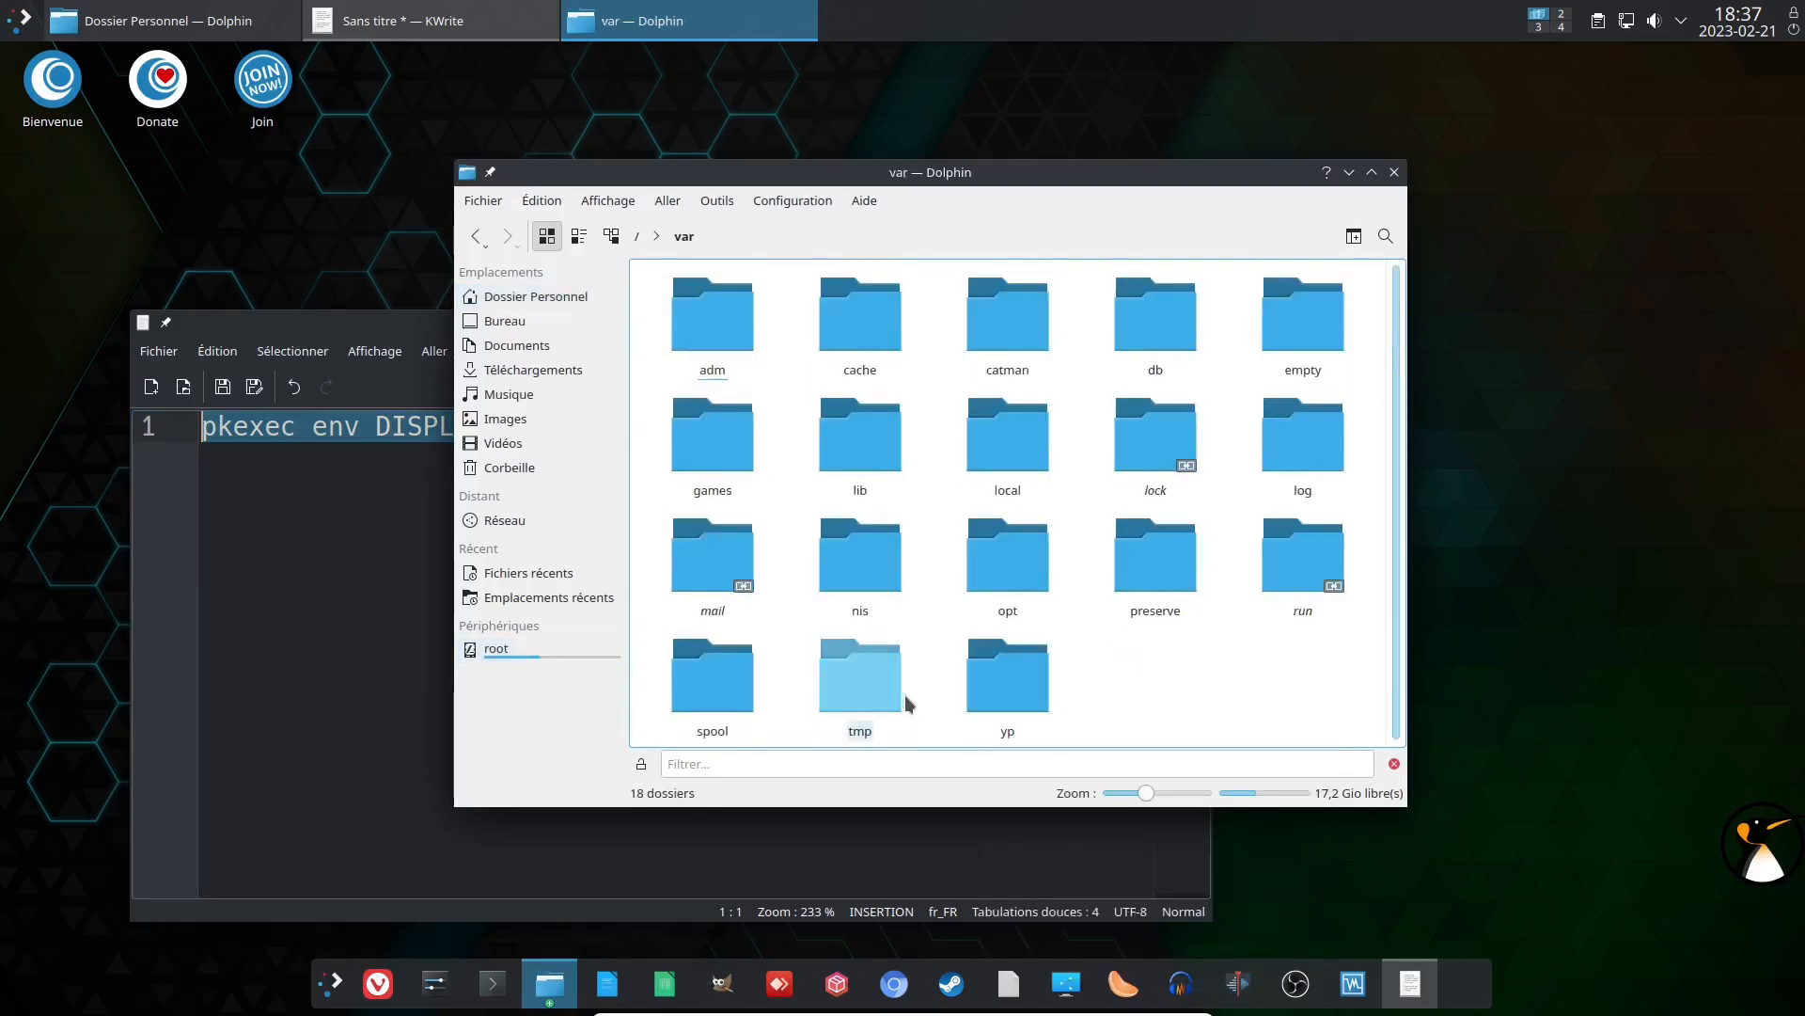
left_click(1302, 434)
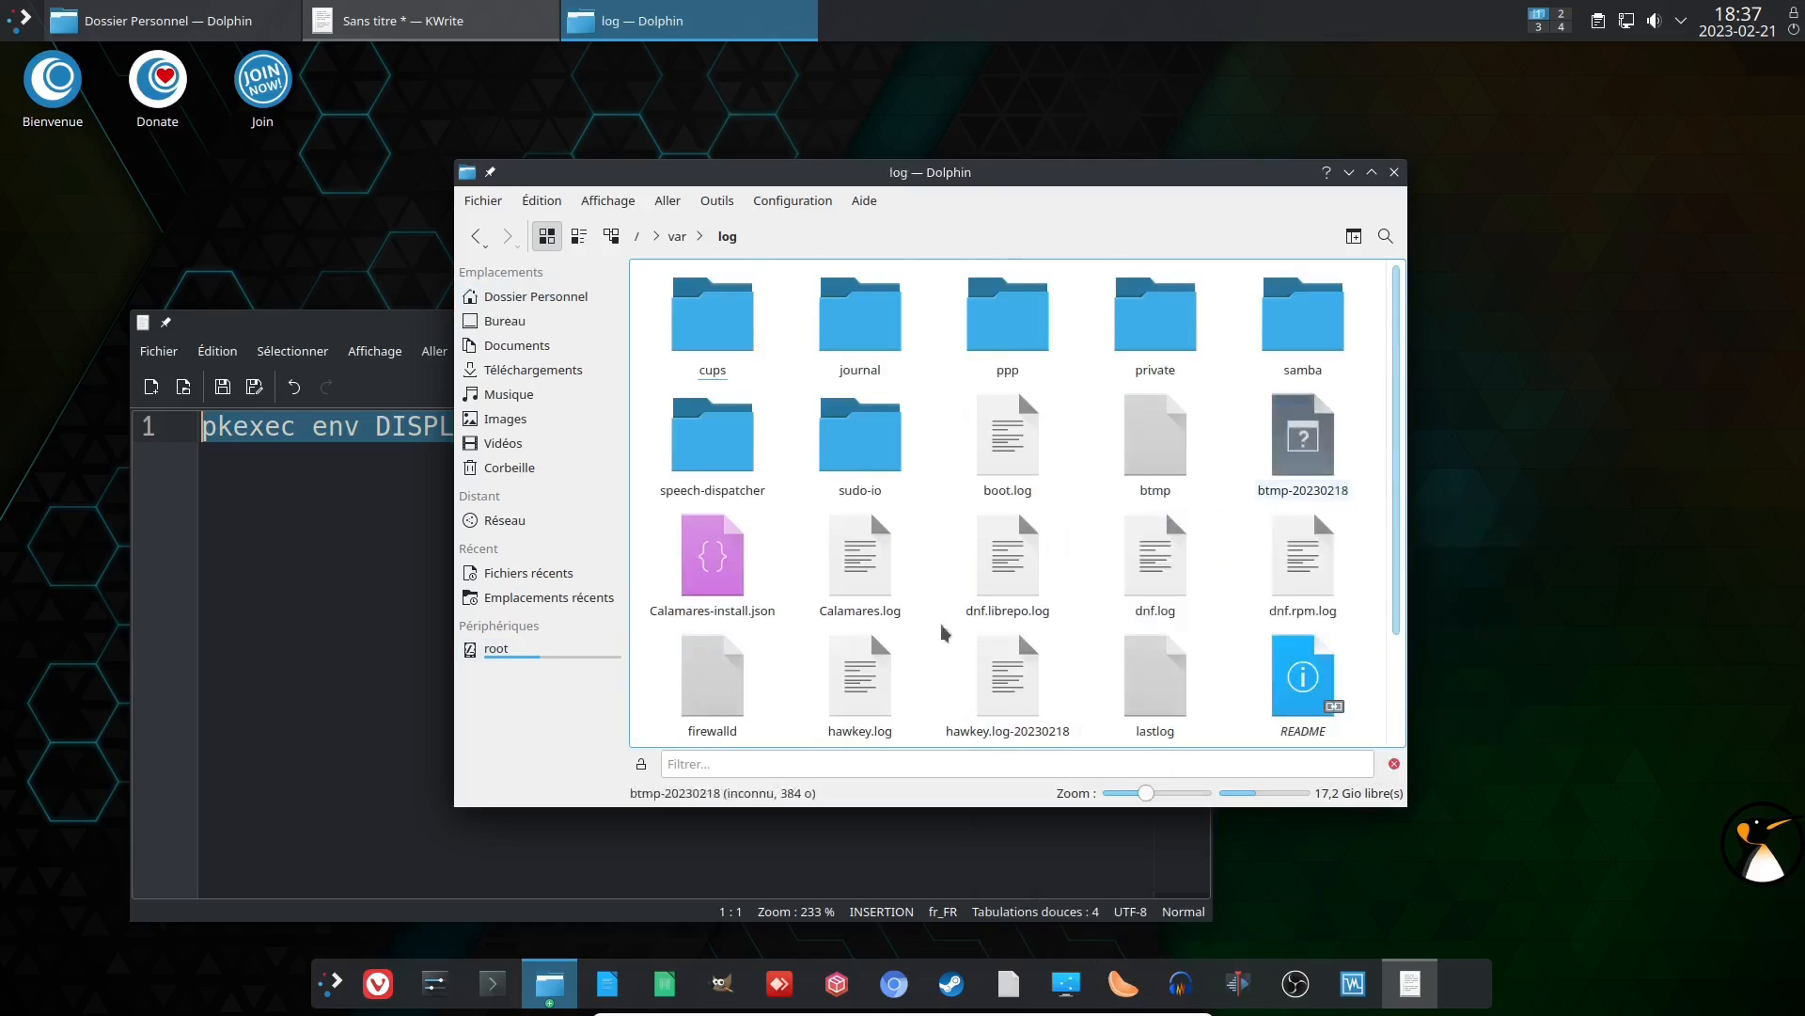
Step: Permanently delete Calamares-install.json and btmp-20230218 from /var/log in the superuser Dolphin window
left_click(711, 556)
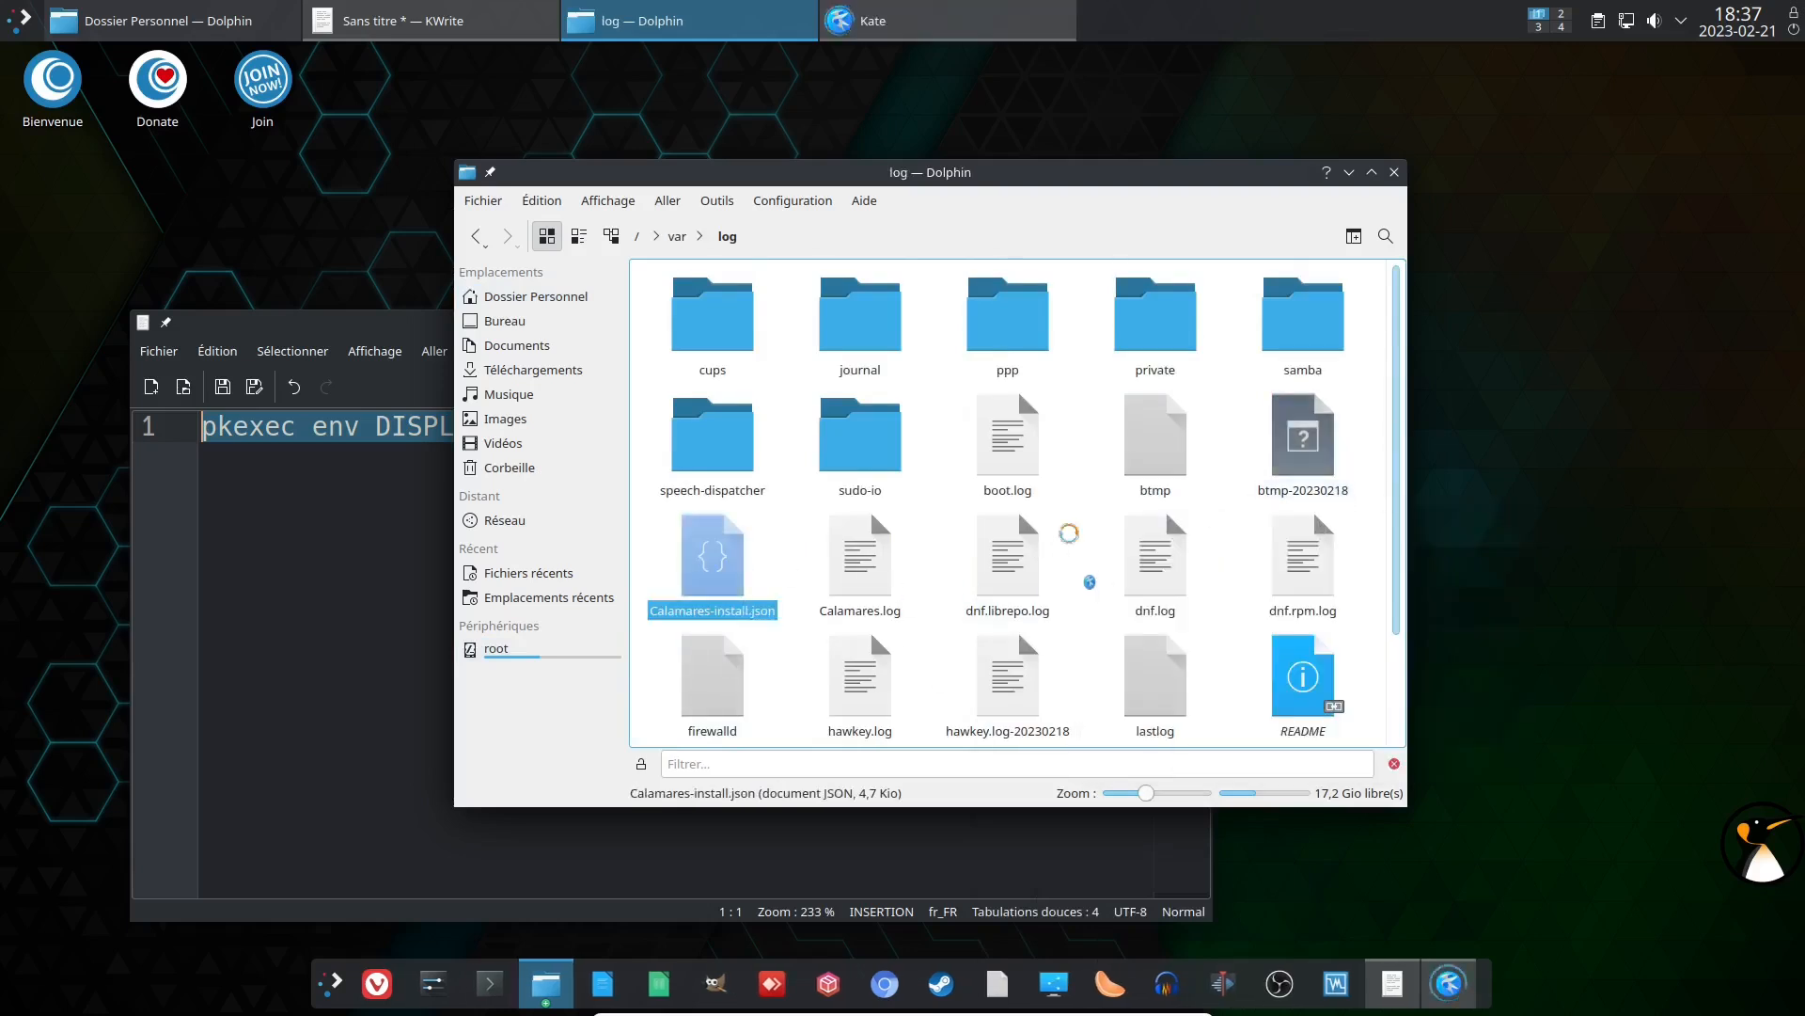
left_click(1791, 56)
left_click(1294, 434, "ctrl")
right_click(1294, 433)
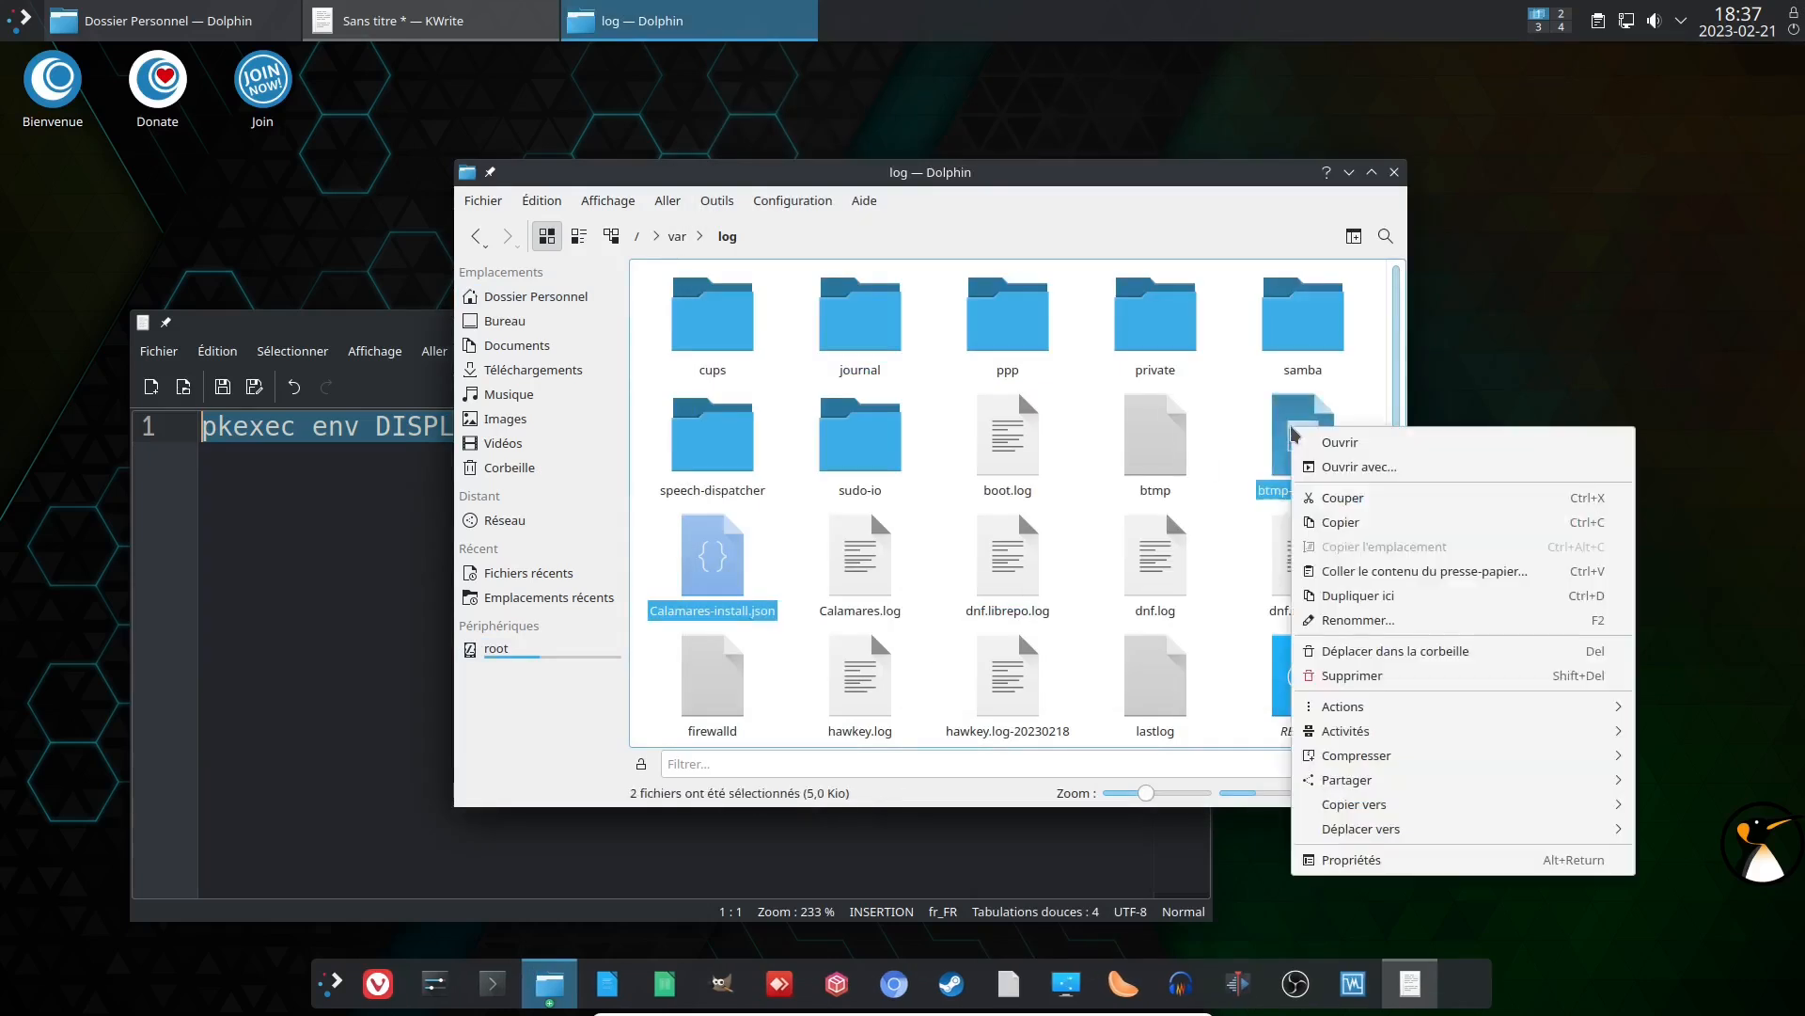
left_click(1361, 677)
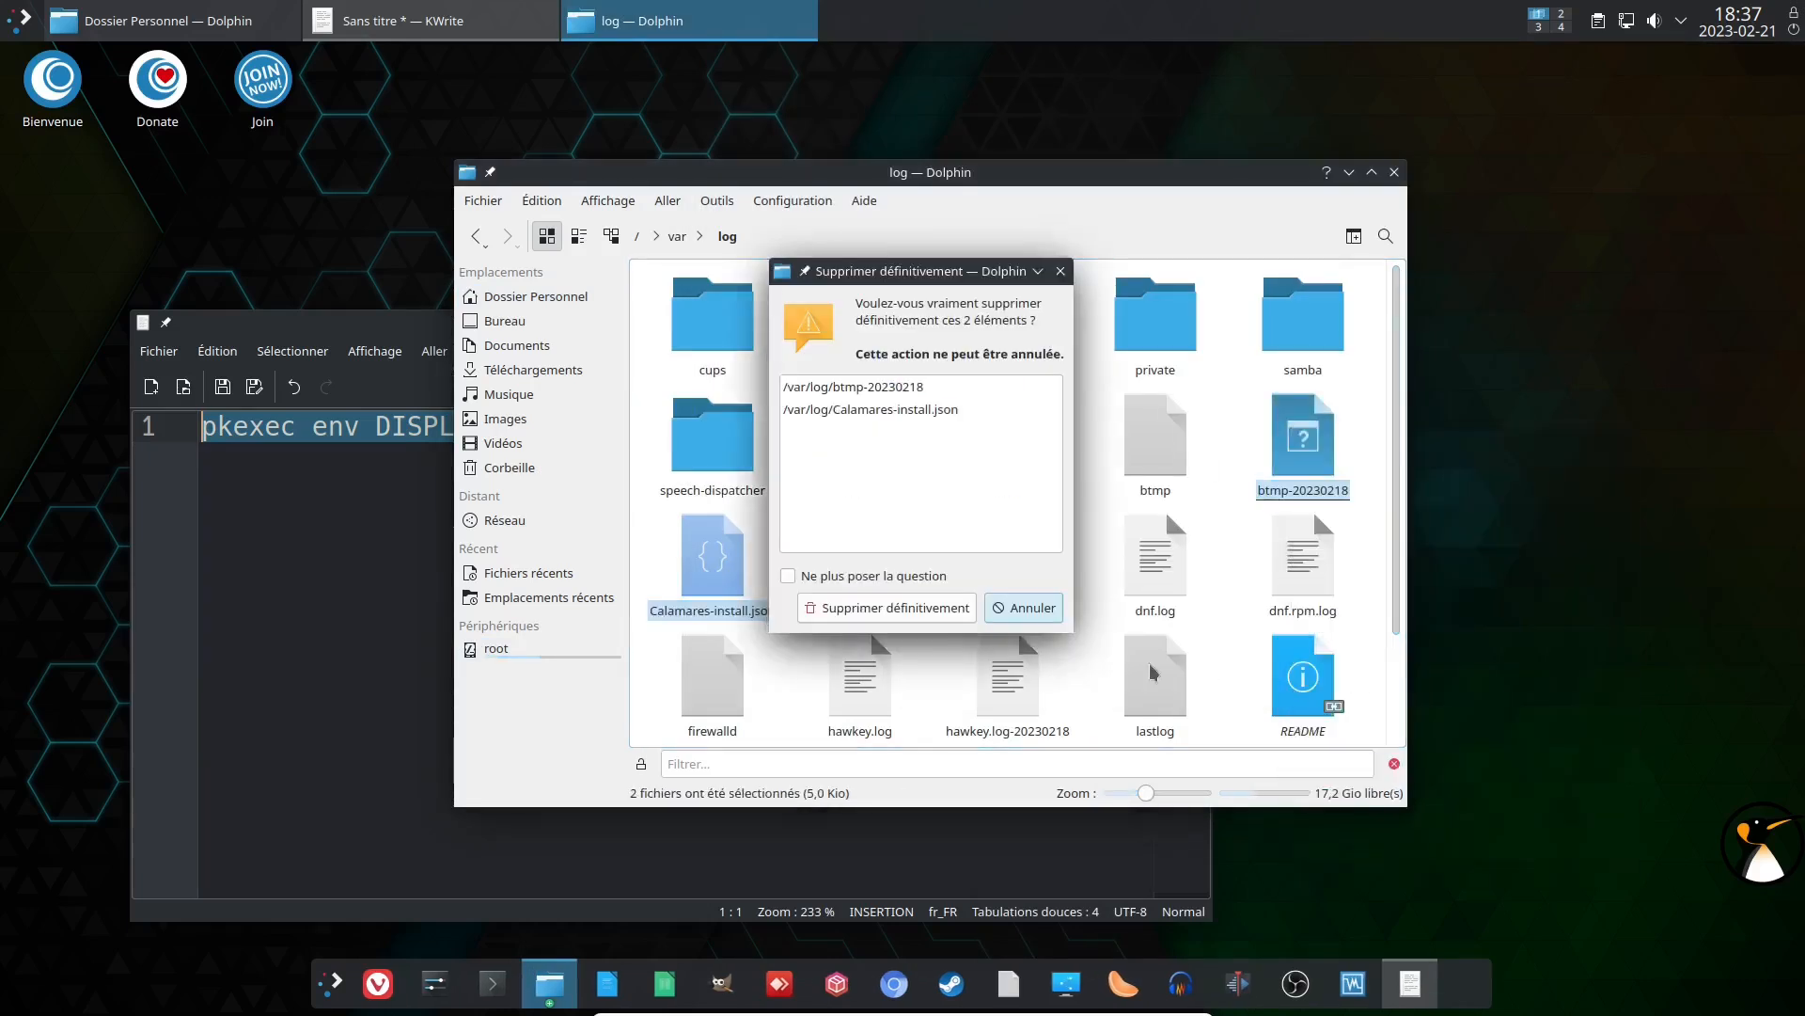
left_click(914, 611)
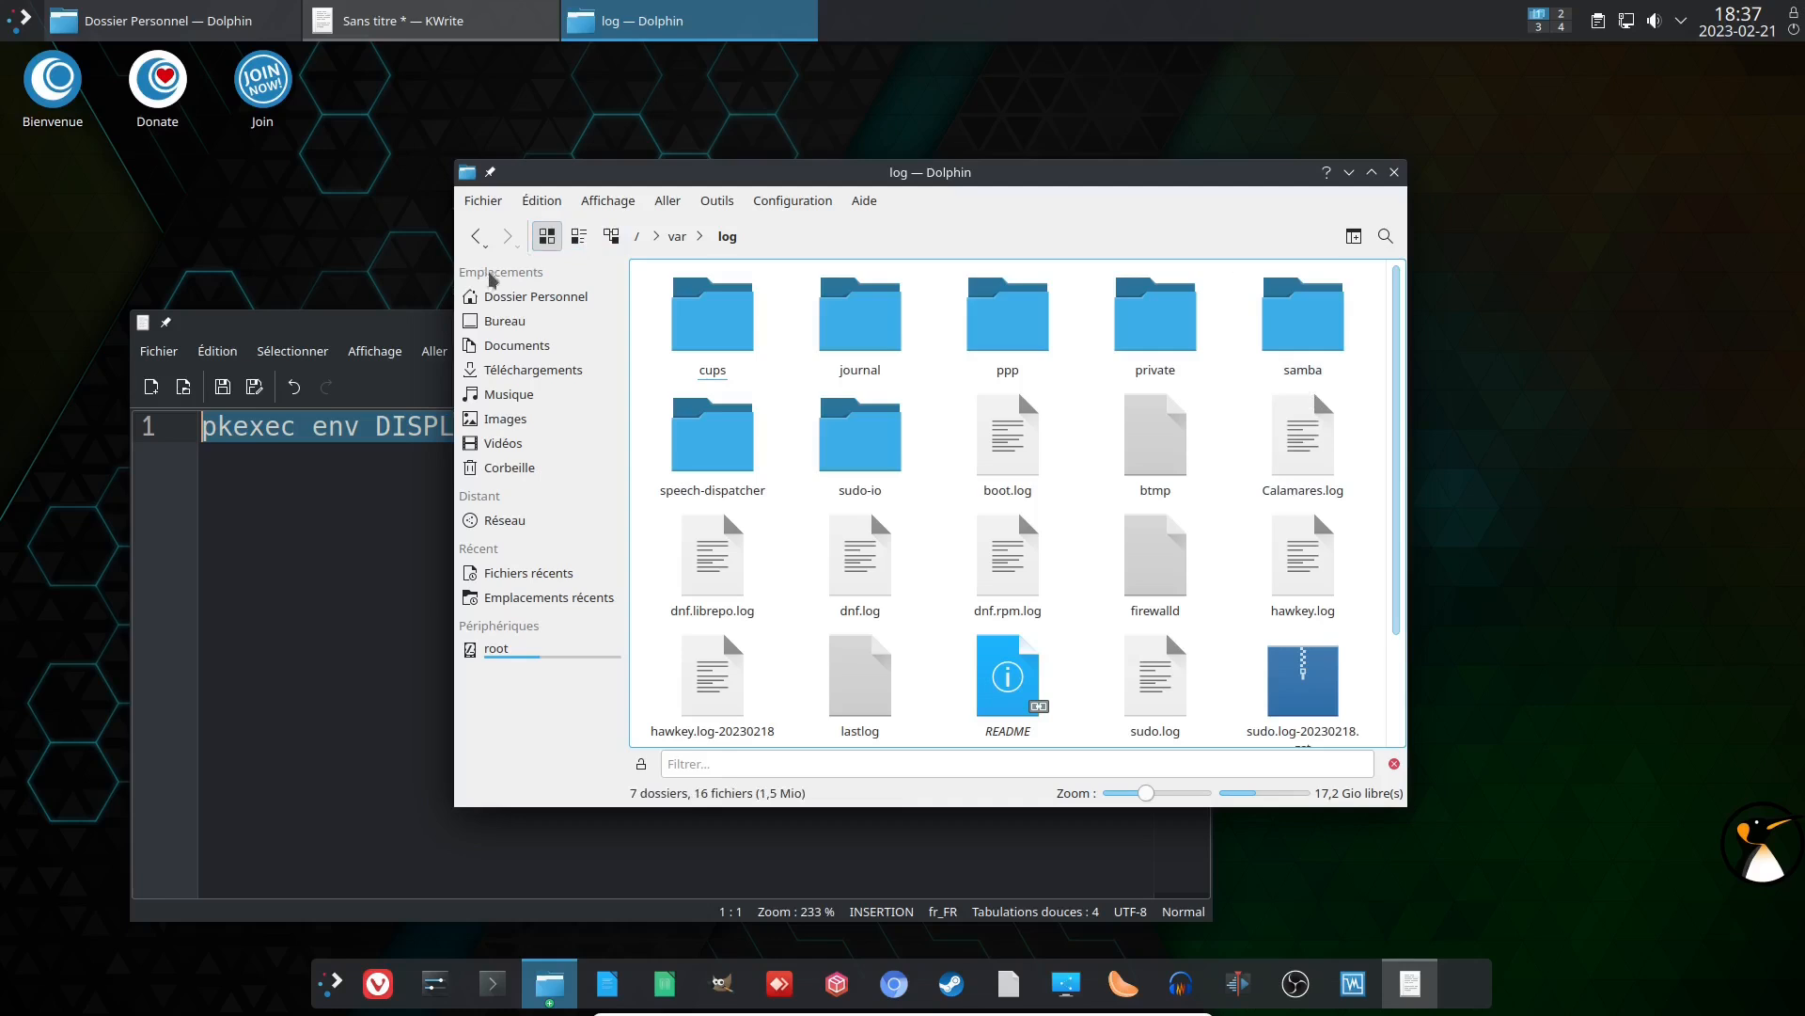
Step: Open the superuser's home folder, close that Dolphin window and reposition the KWrite window on the desktop
left_click(497, 297)
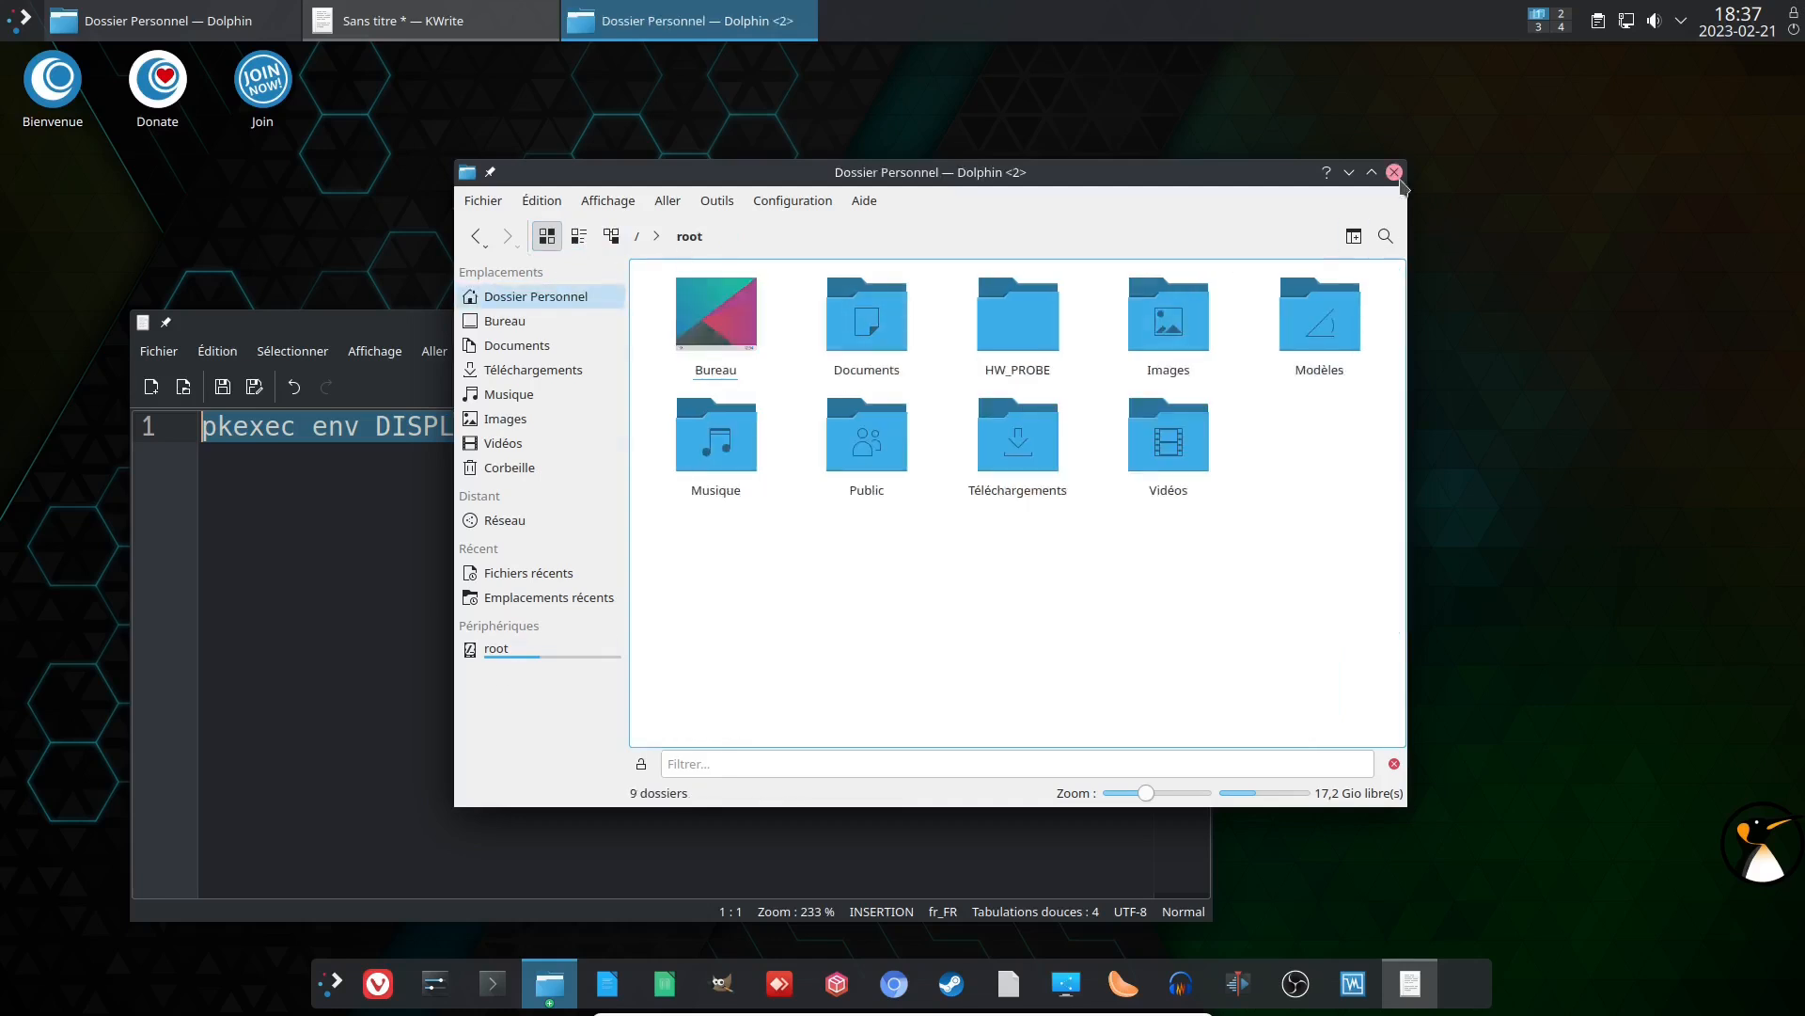
left_click(1396, 173)
left_click_drag(782, 335, 971, 310)
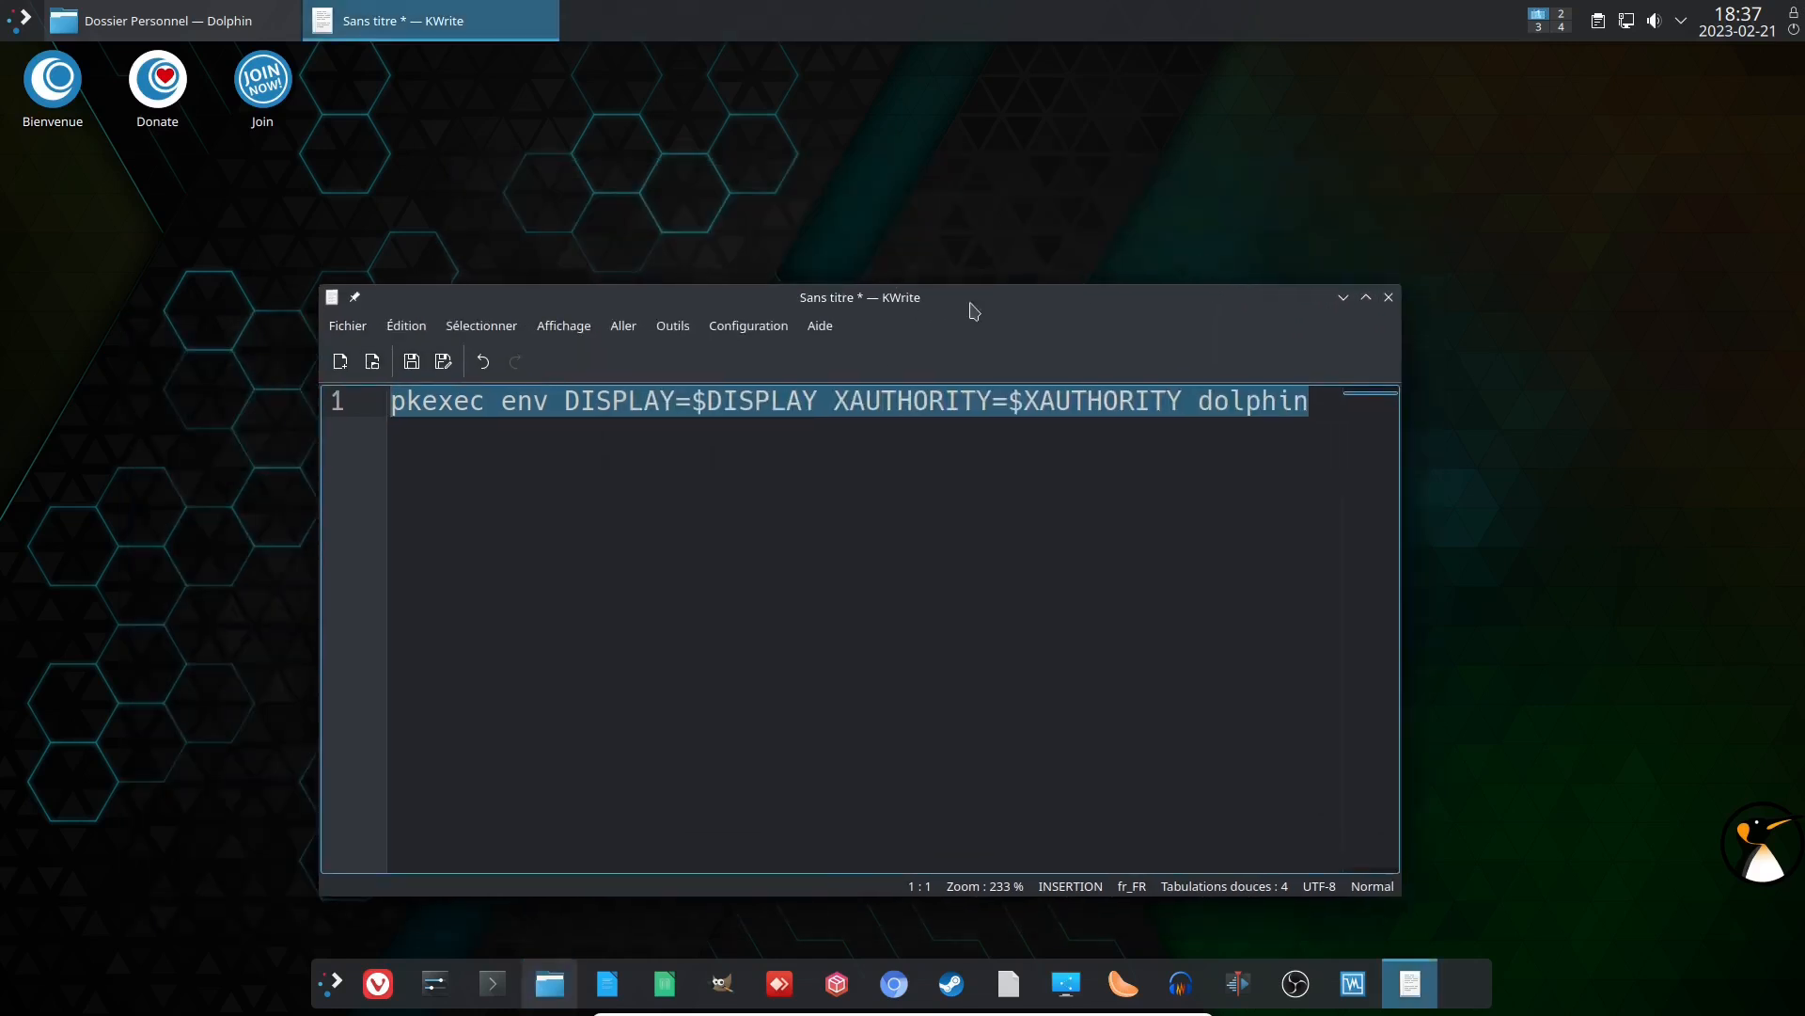
Step: Bring up the regular Dolphin window and view the context actions available for the home folder
left_click(200, 28)
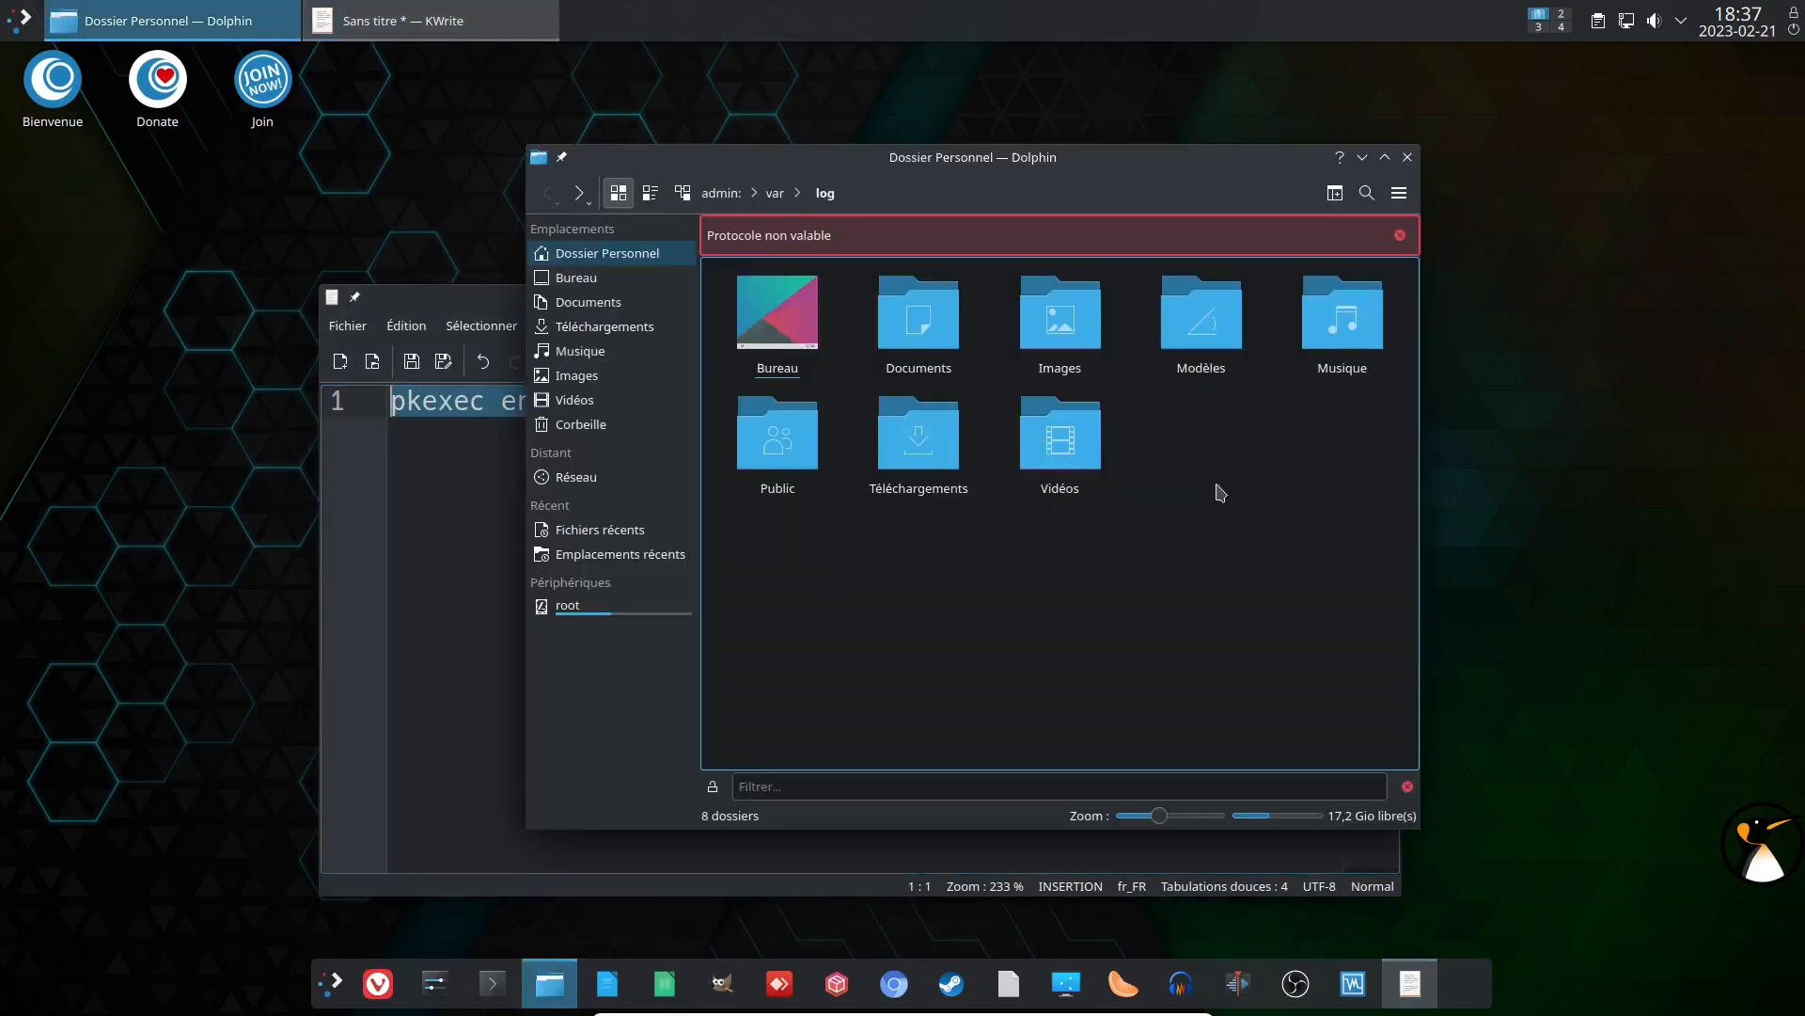
right_click(1169, 441)
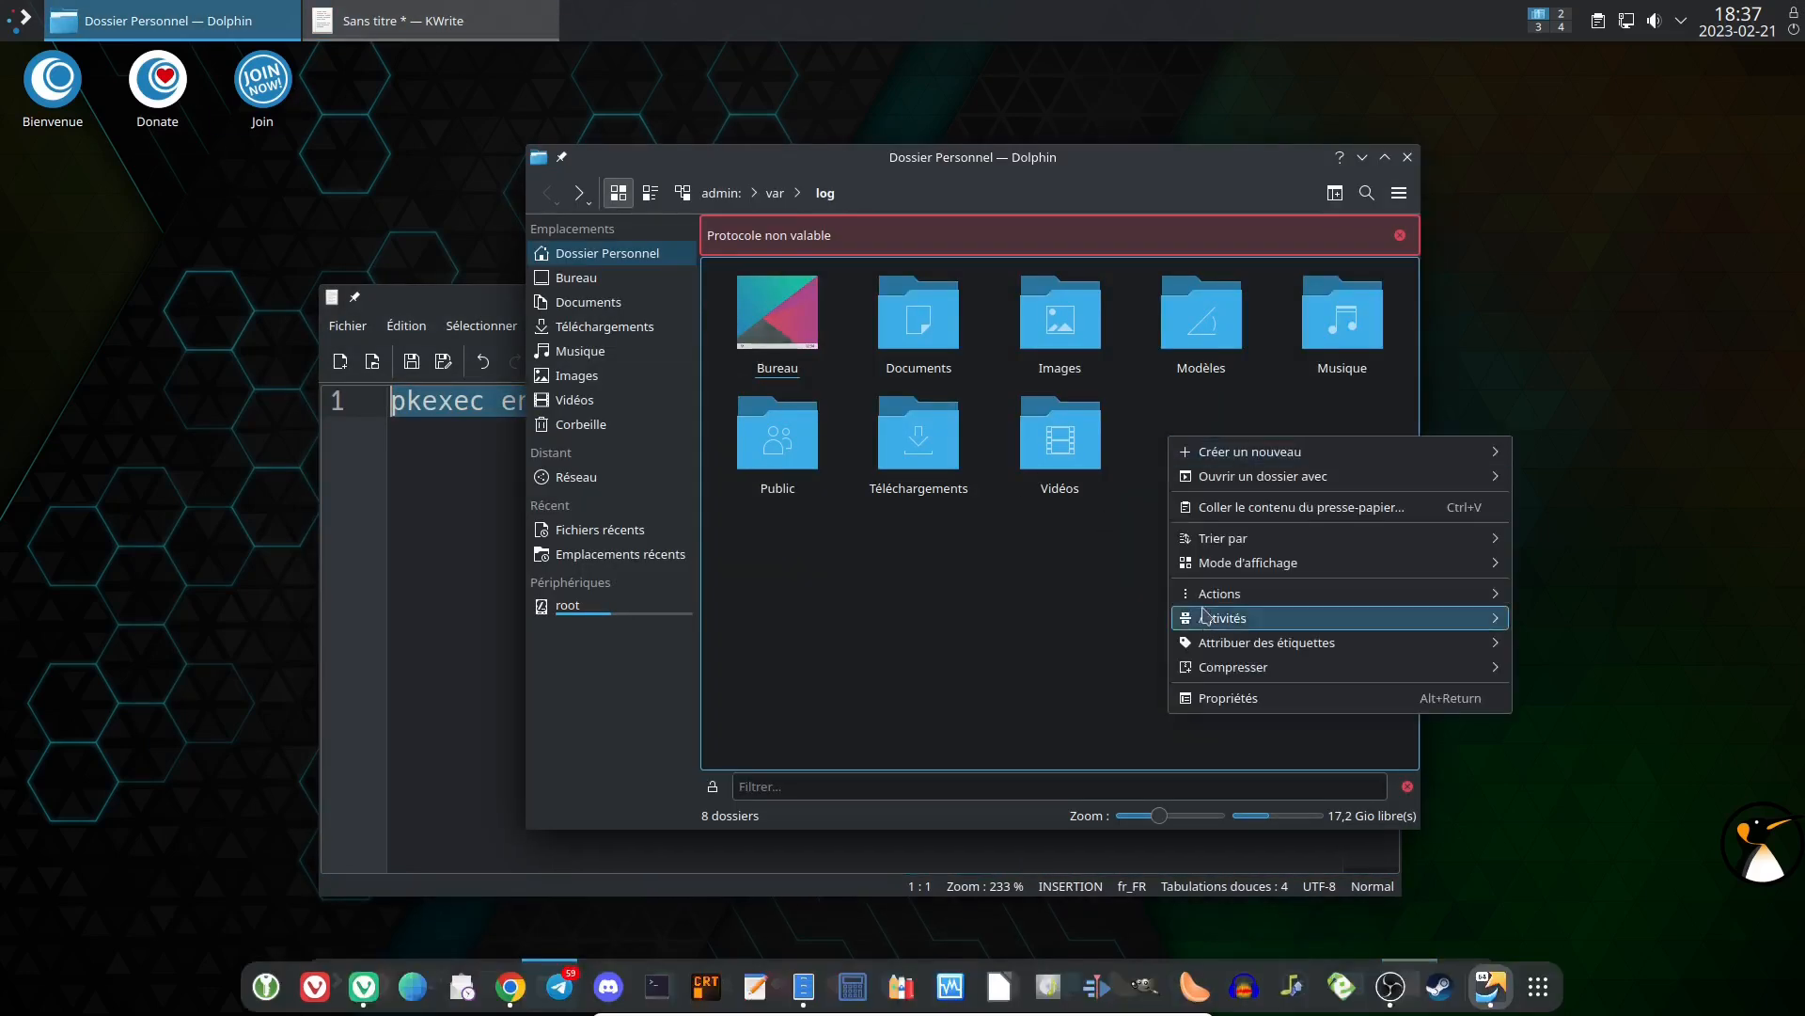
mouse_move(1212, 600)
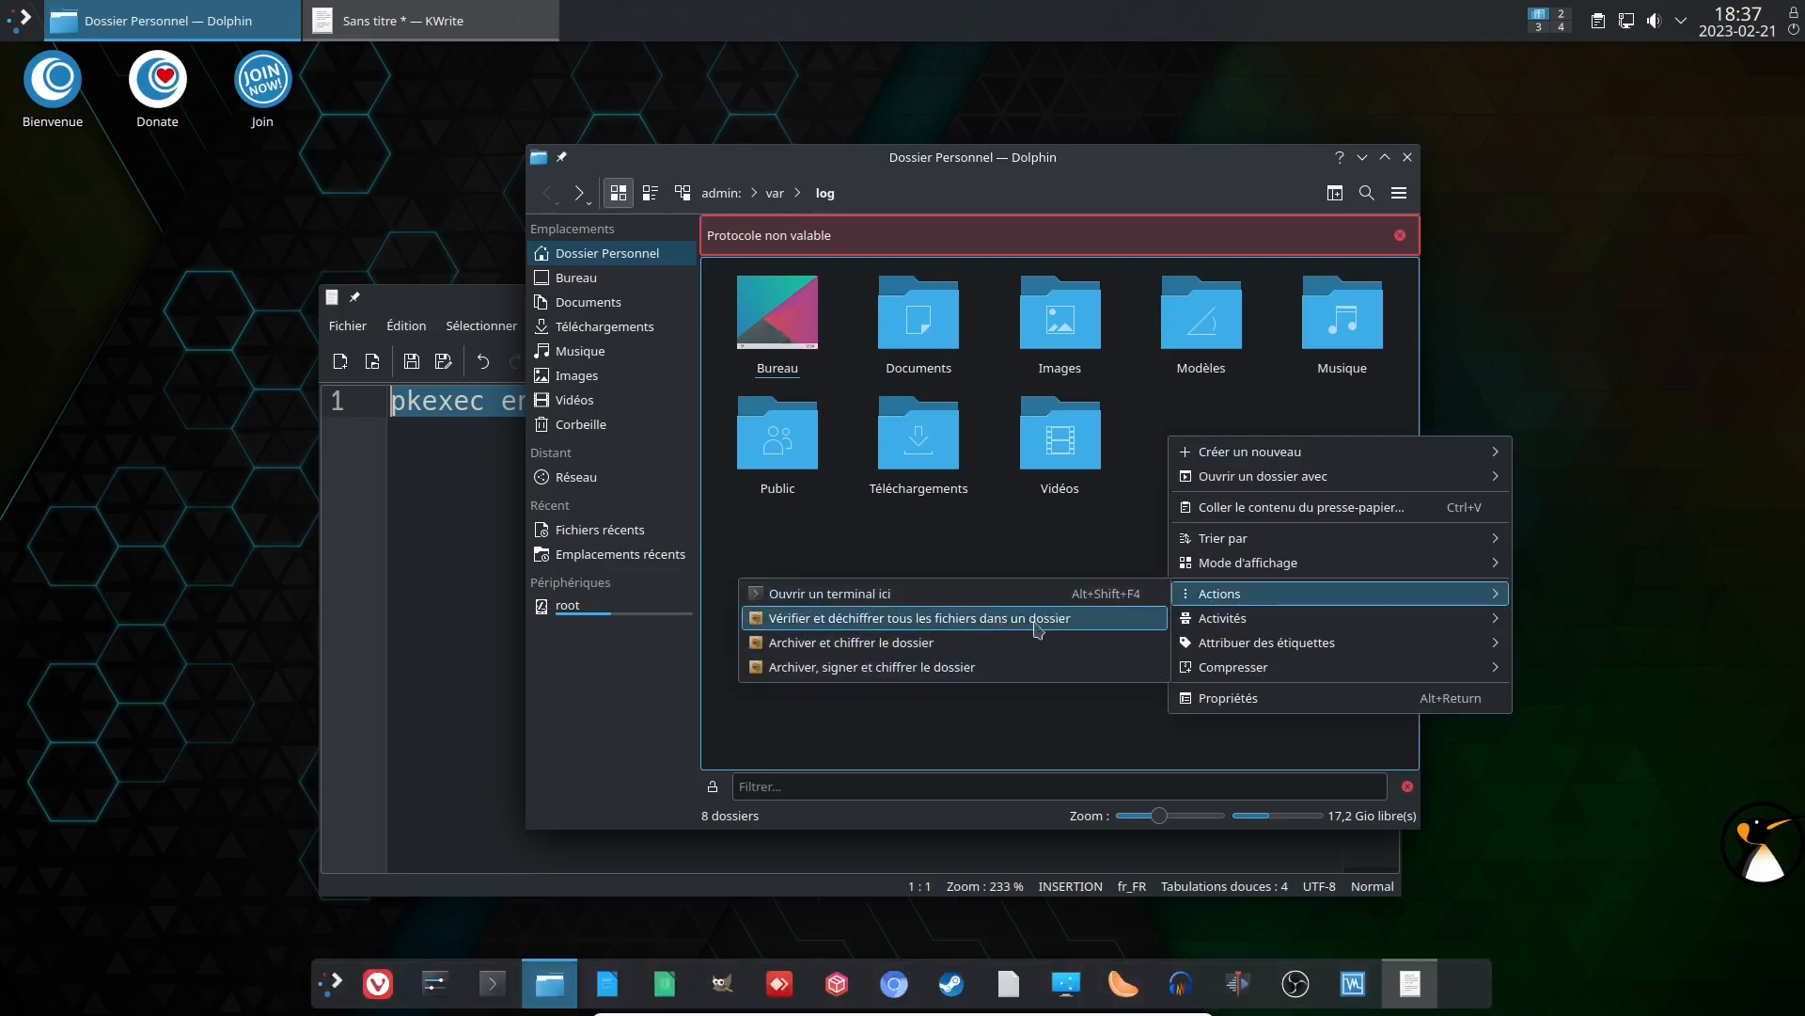
left_click(1042, 540)
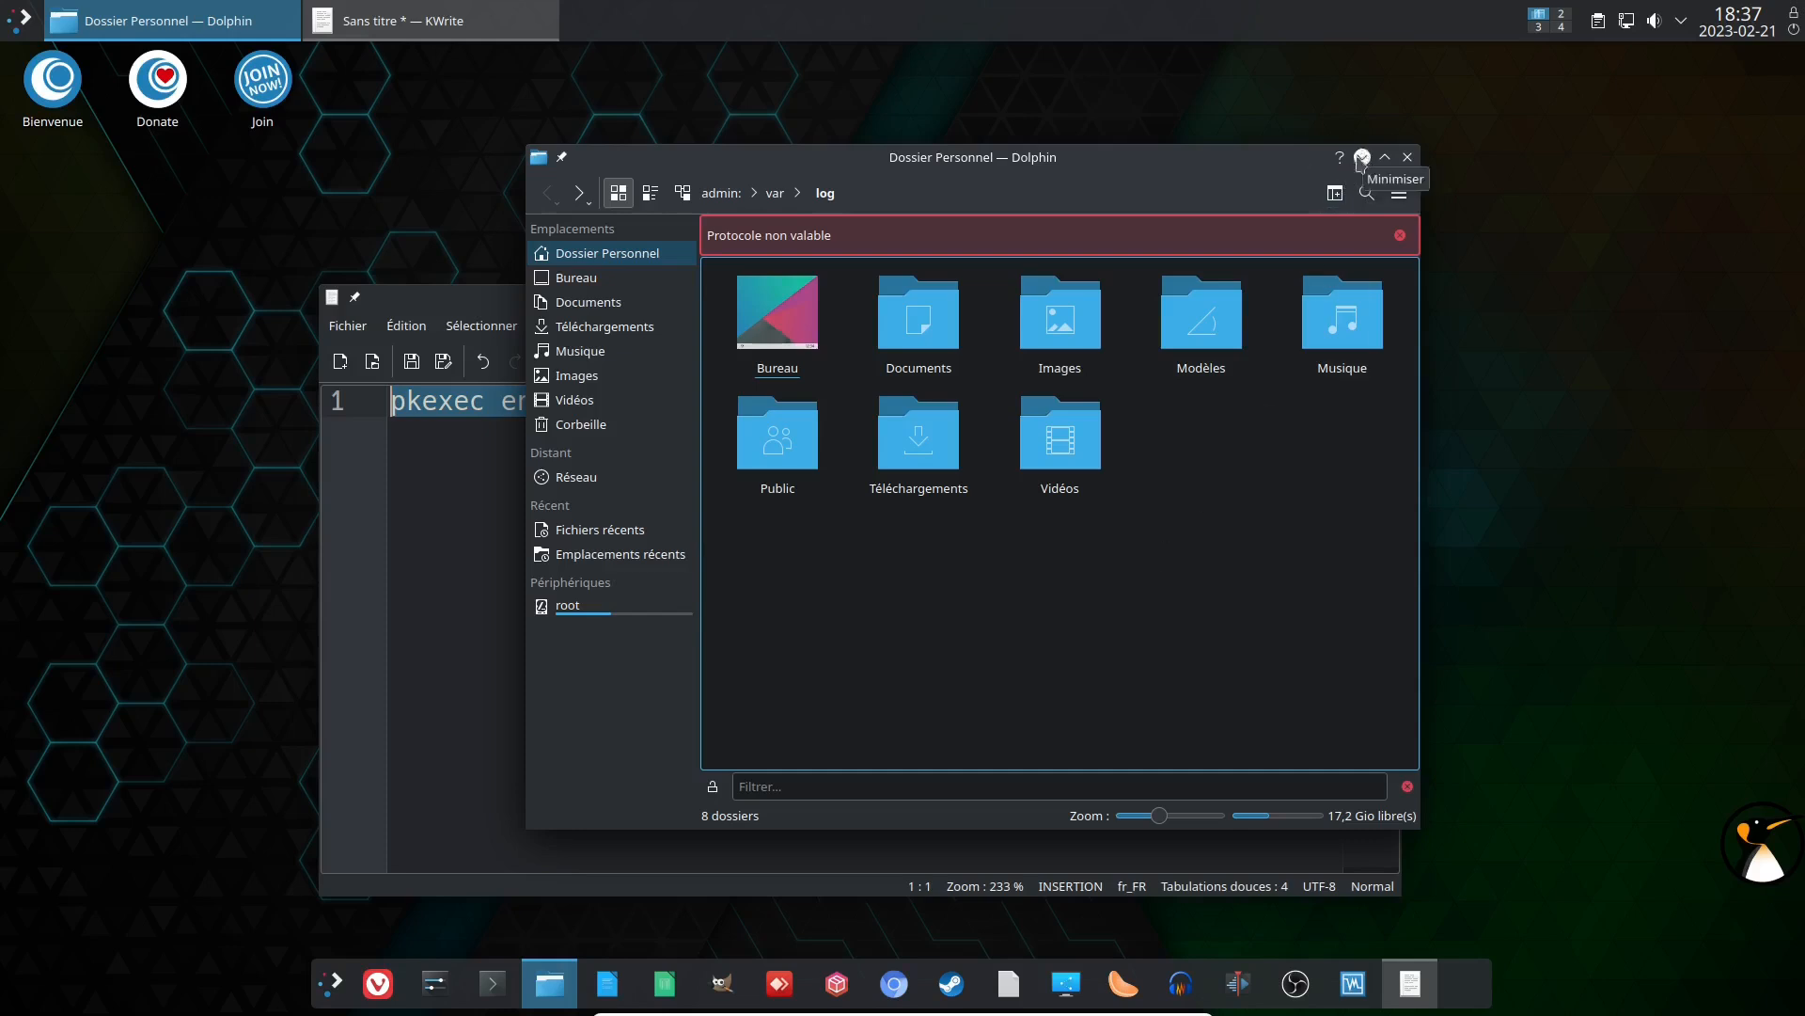
Step: Browse to /usr/share in the regular Dolphin window and move the window to the left side of the desktop
left_click(880, 201)
key("ctrl+a")
type("/usr")
key("Return")
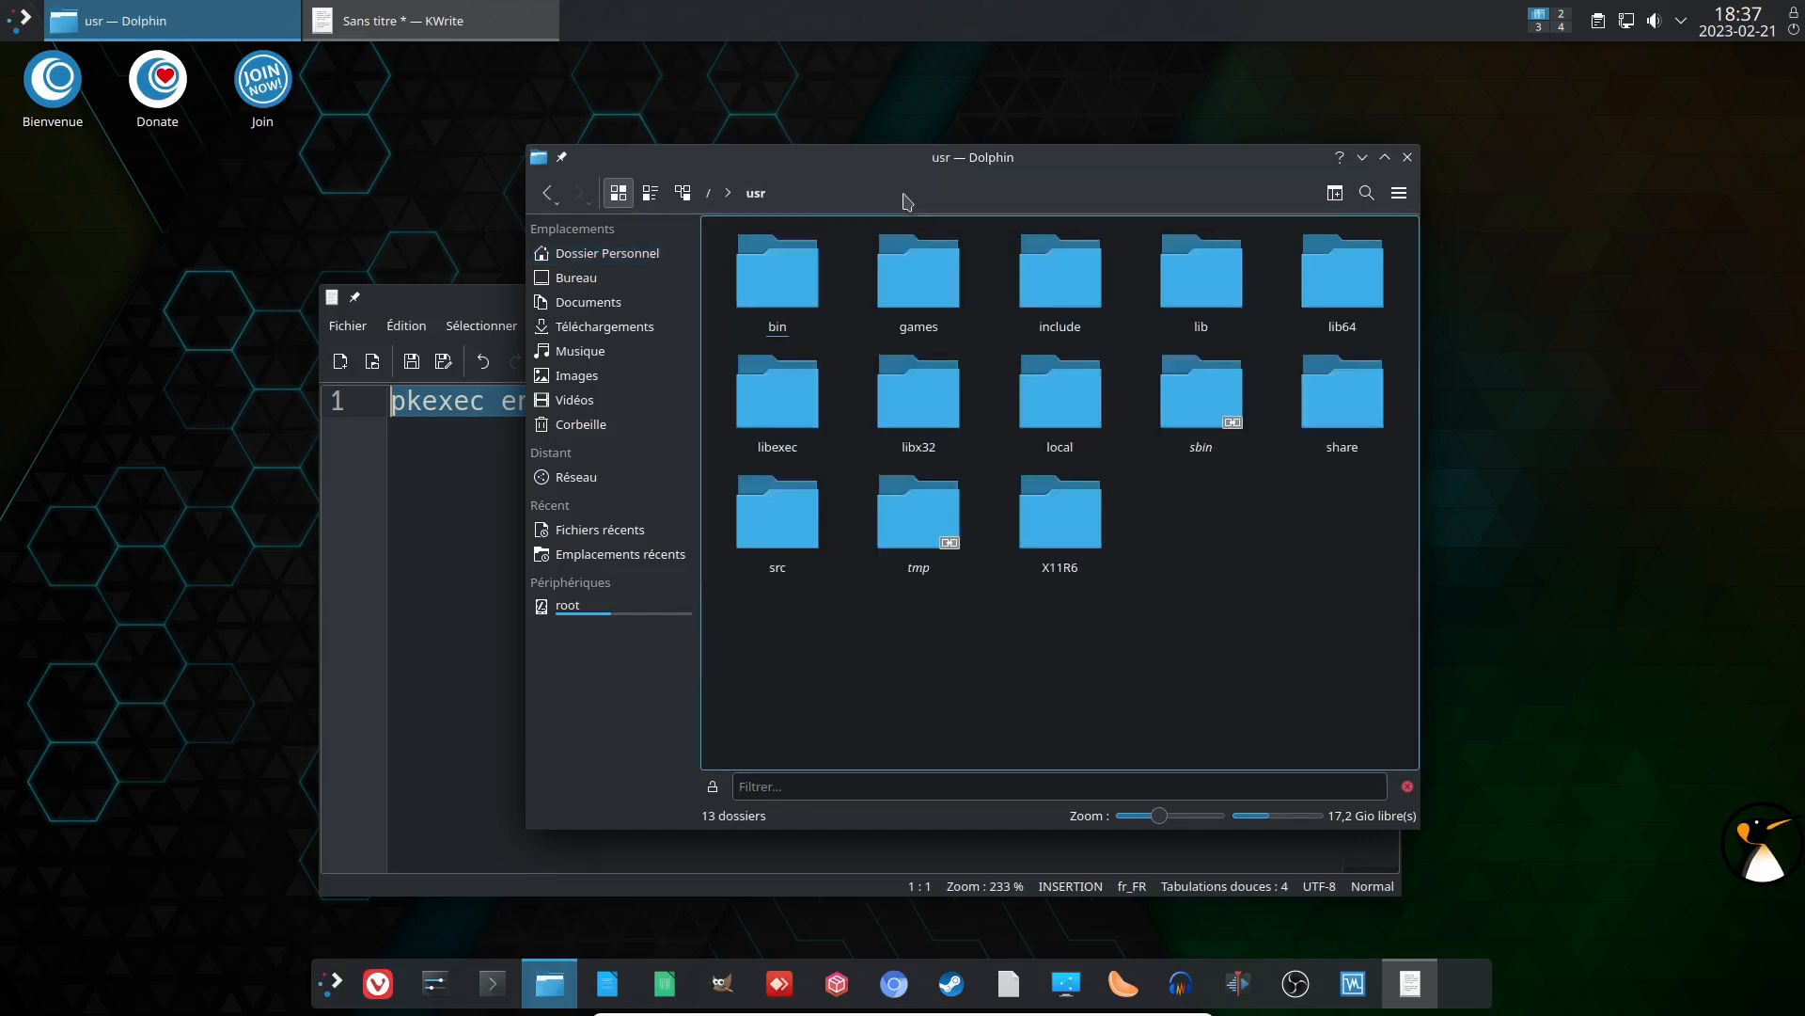
left_click(1361, 442)
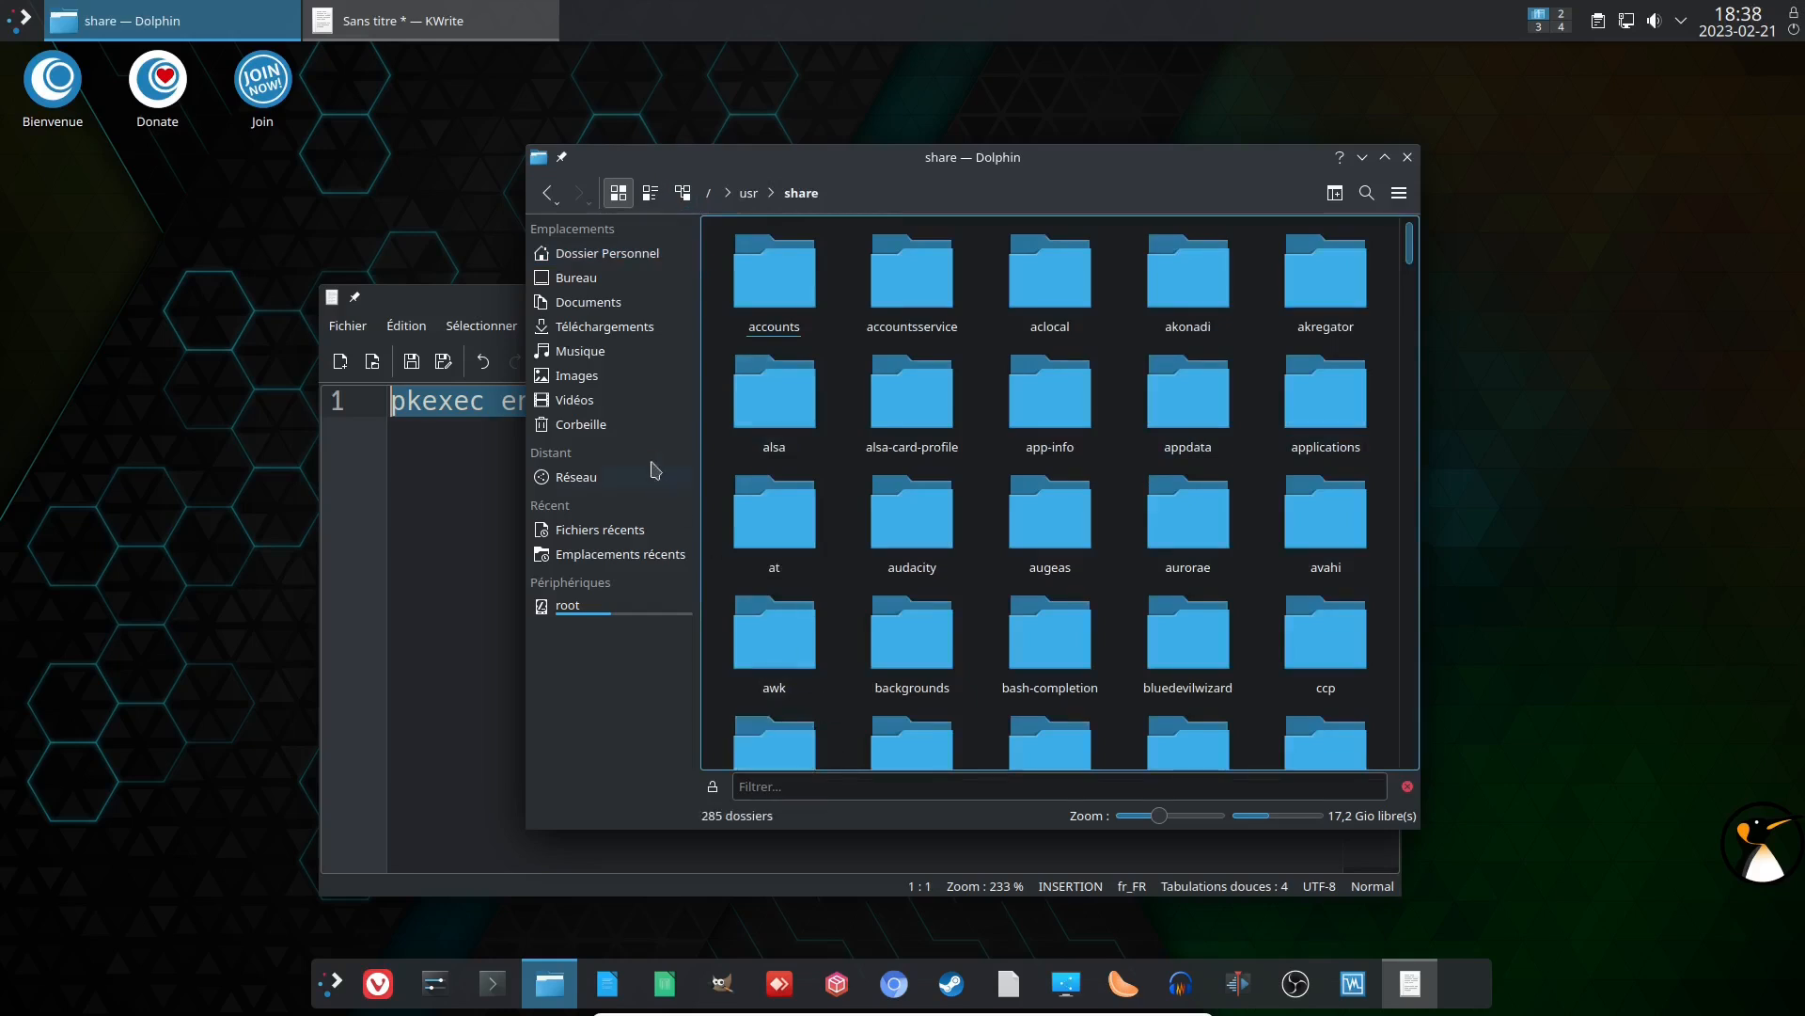
left_click_drag(856, 166, 1, 90)
left_click_drag(520, 71, 545, 185)
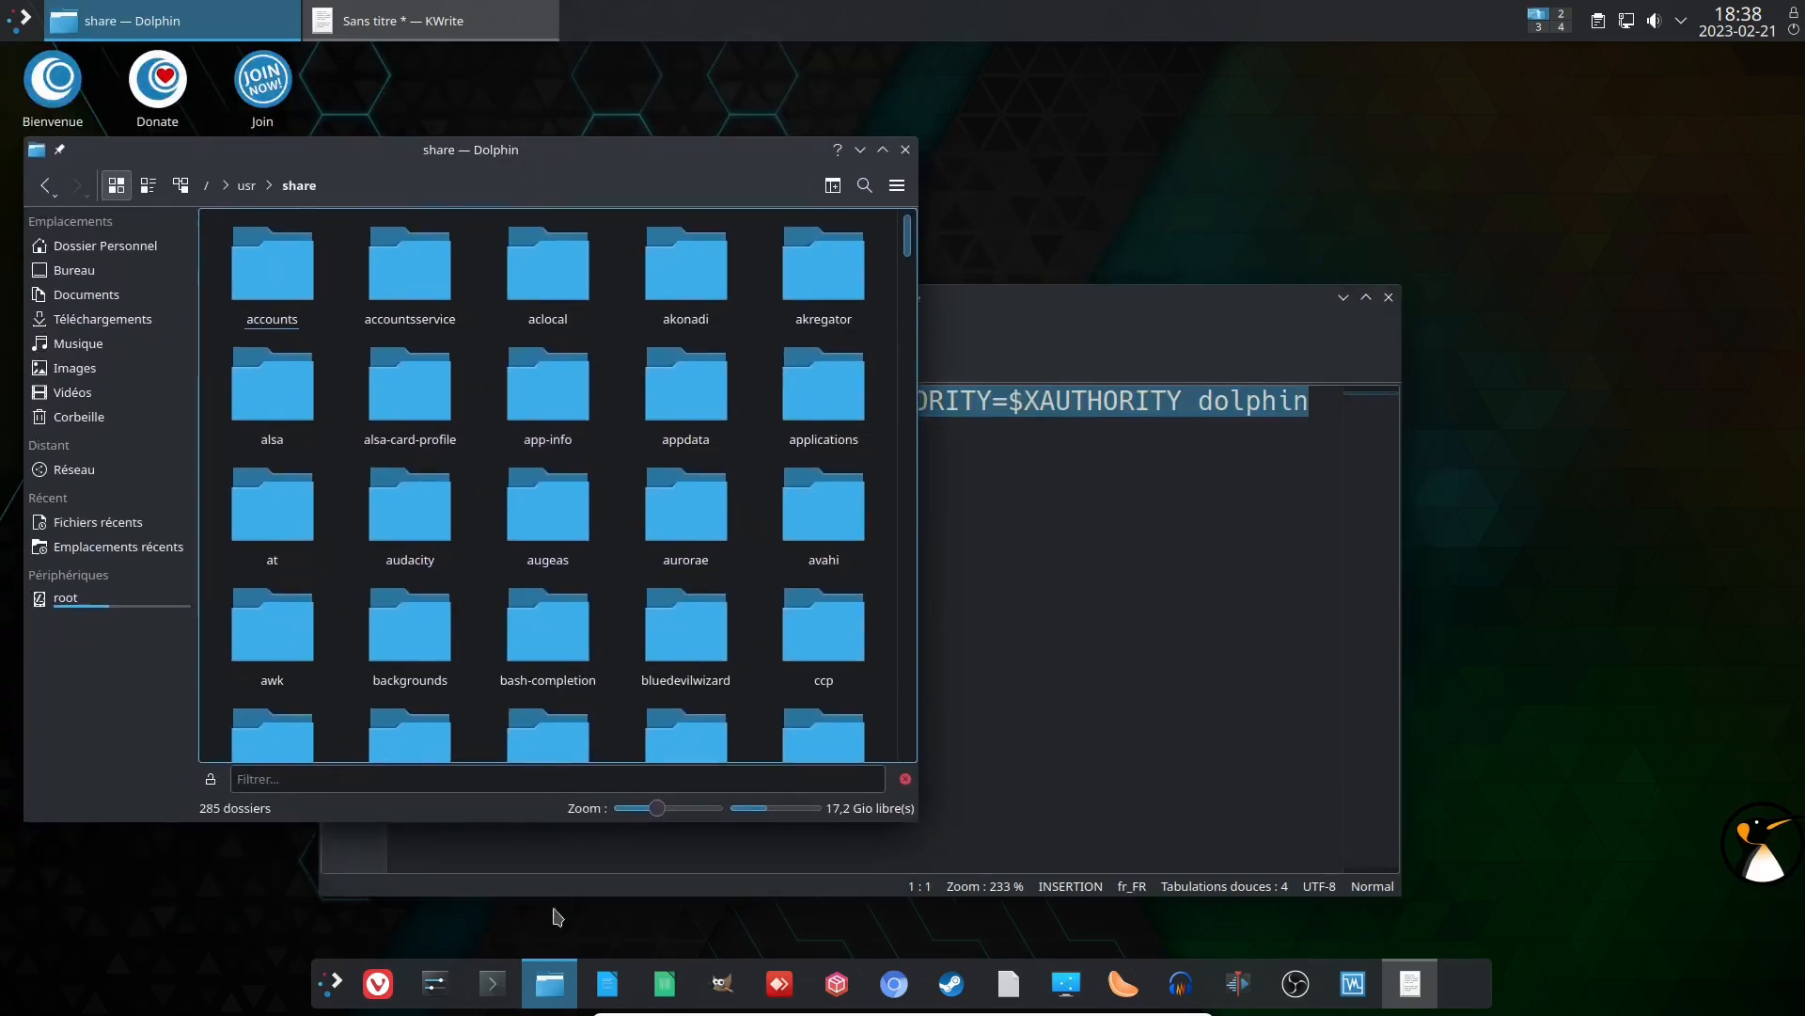
Step: Open a second Dolphin window beside the first and browse to .local/share in the home folder
middle_click(549, 983)
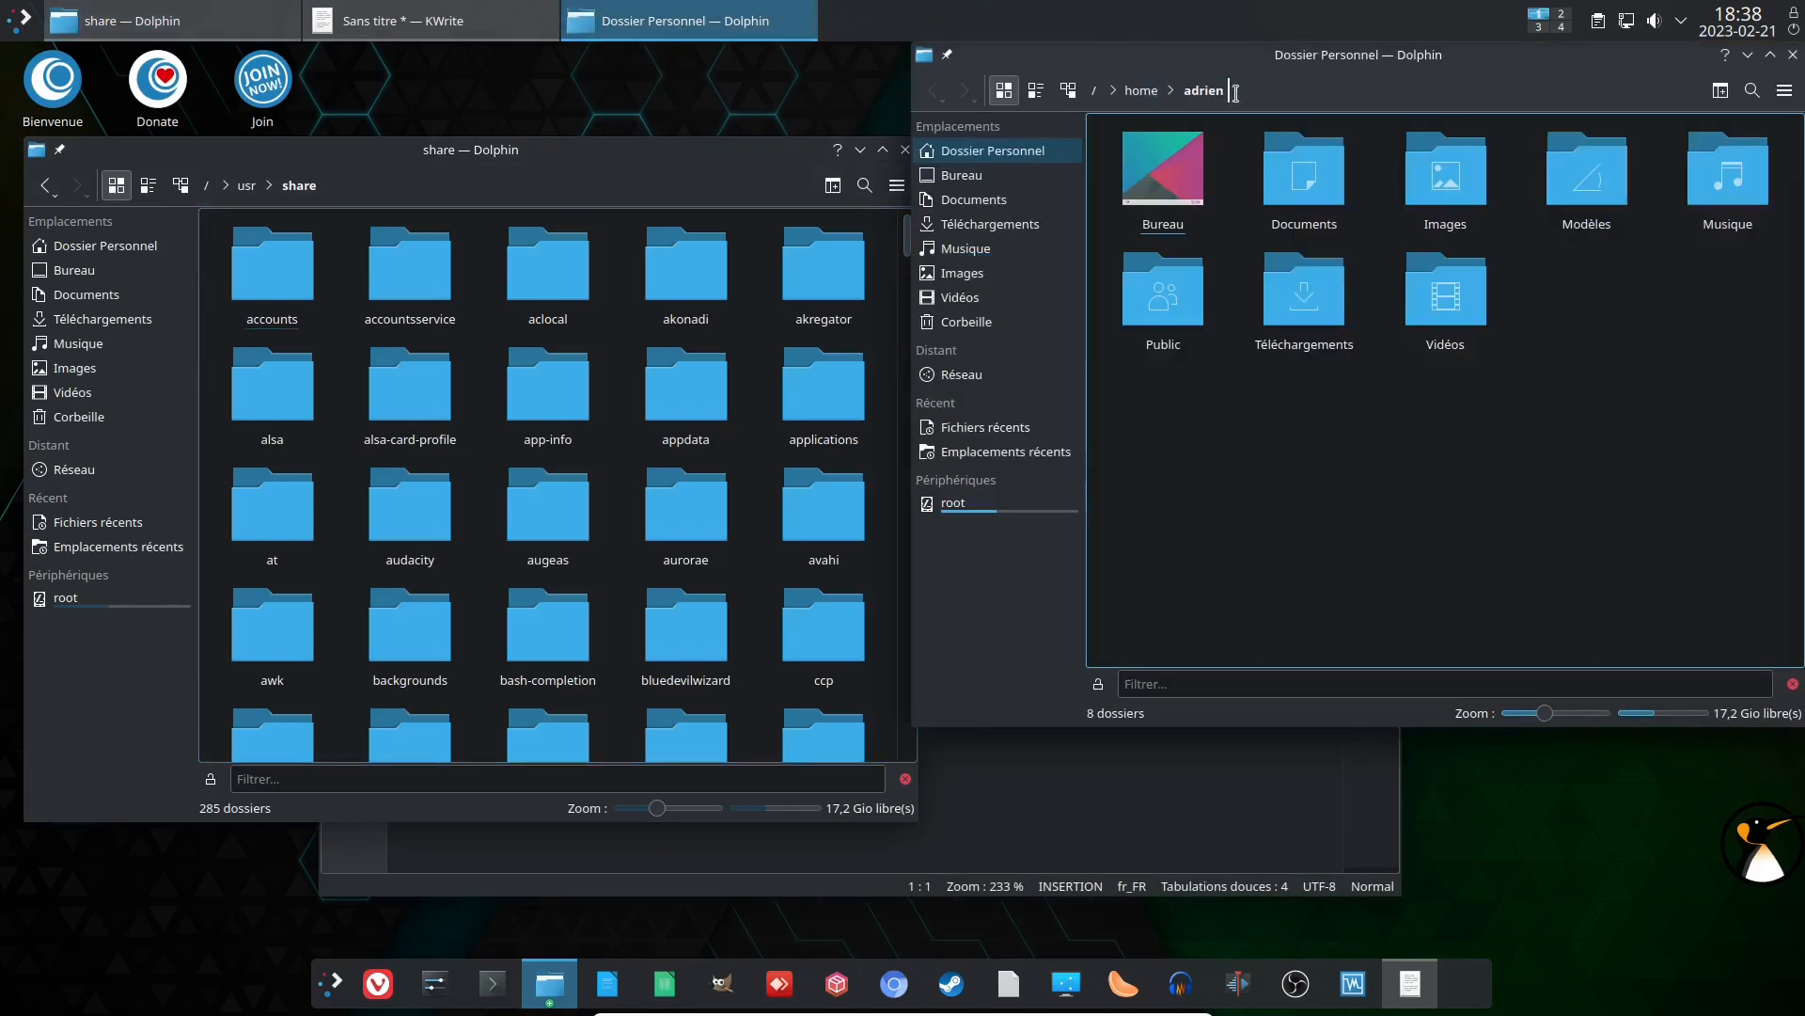
left_click(1235, 92)
left_click_drag(1190, 61, 1173, 161)
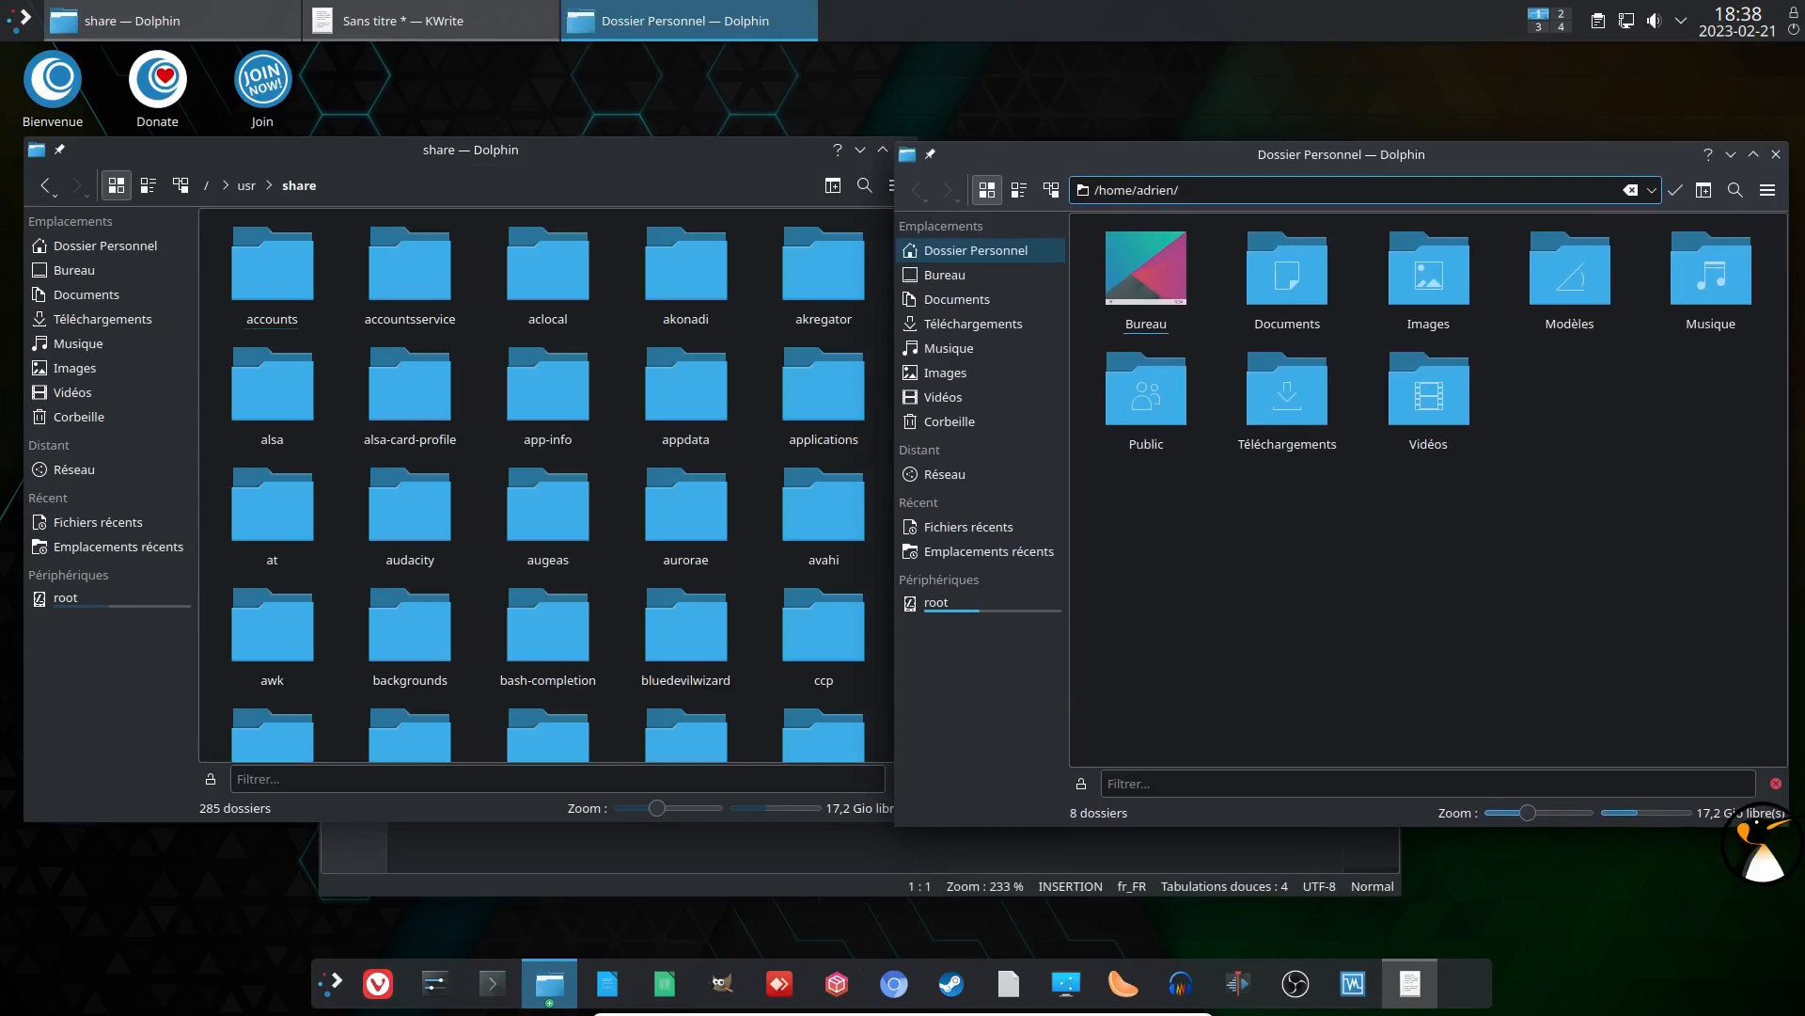
type(".localc")
key("Return")
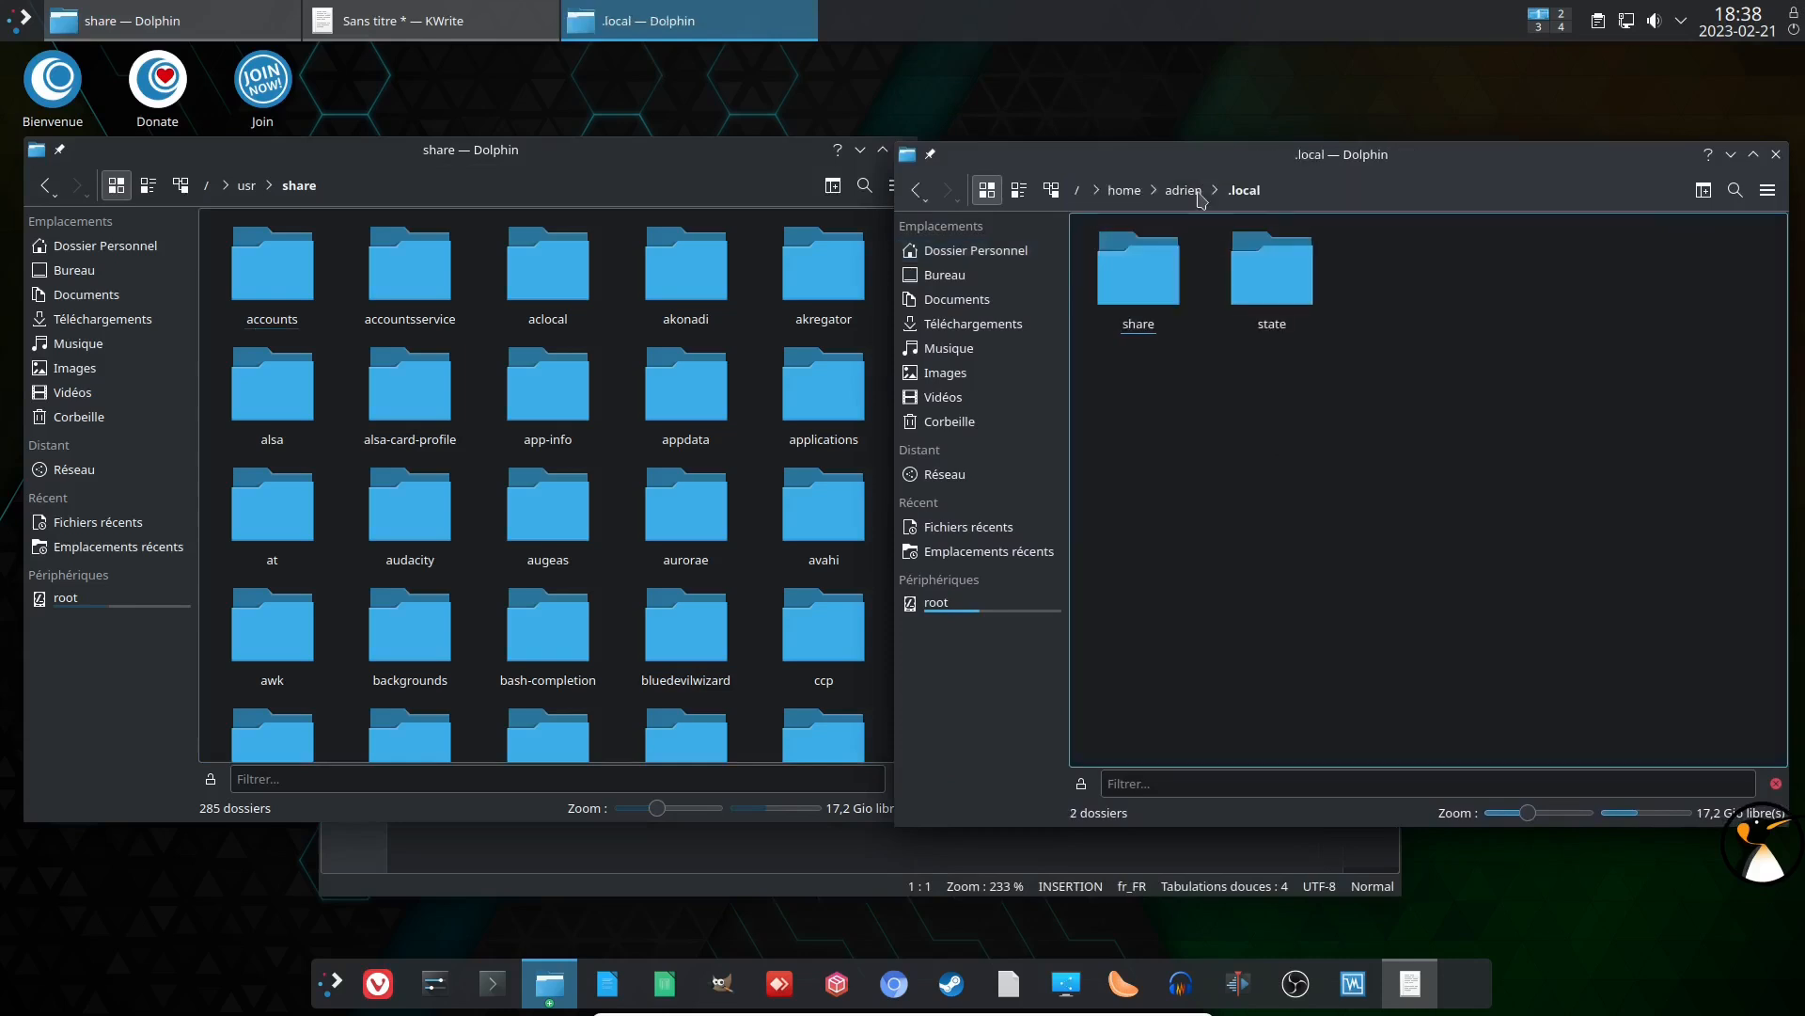
left_click(1156, 296)
double_click(1156, 296)
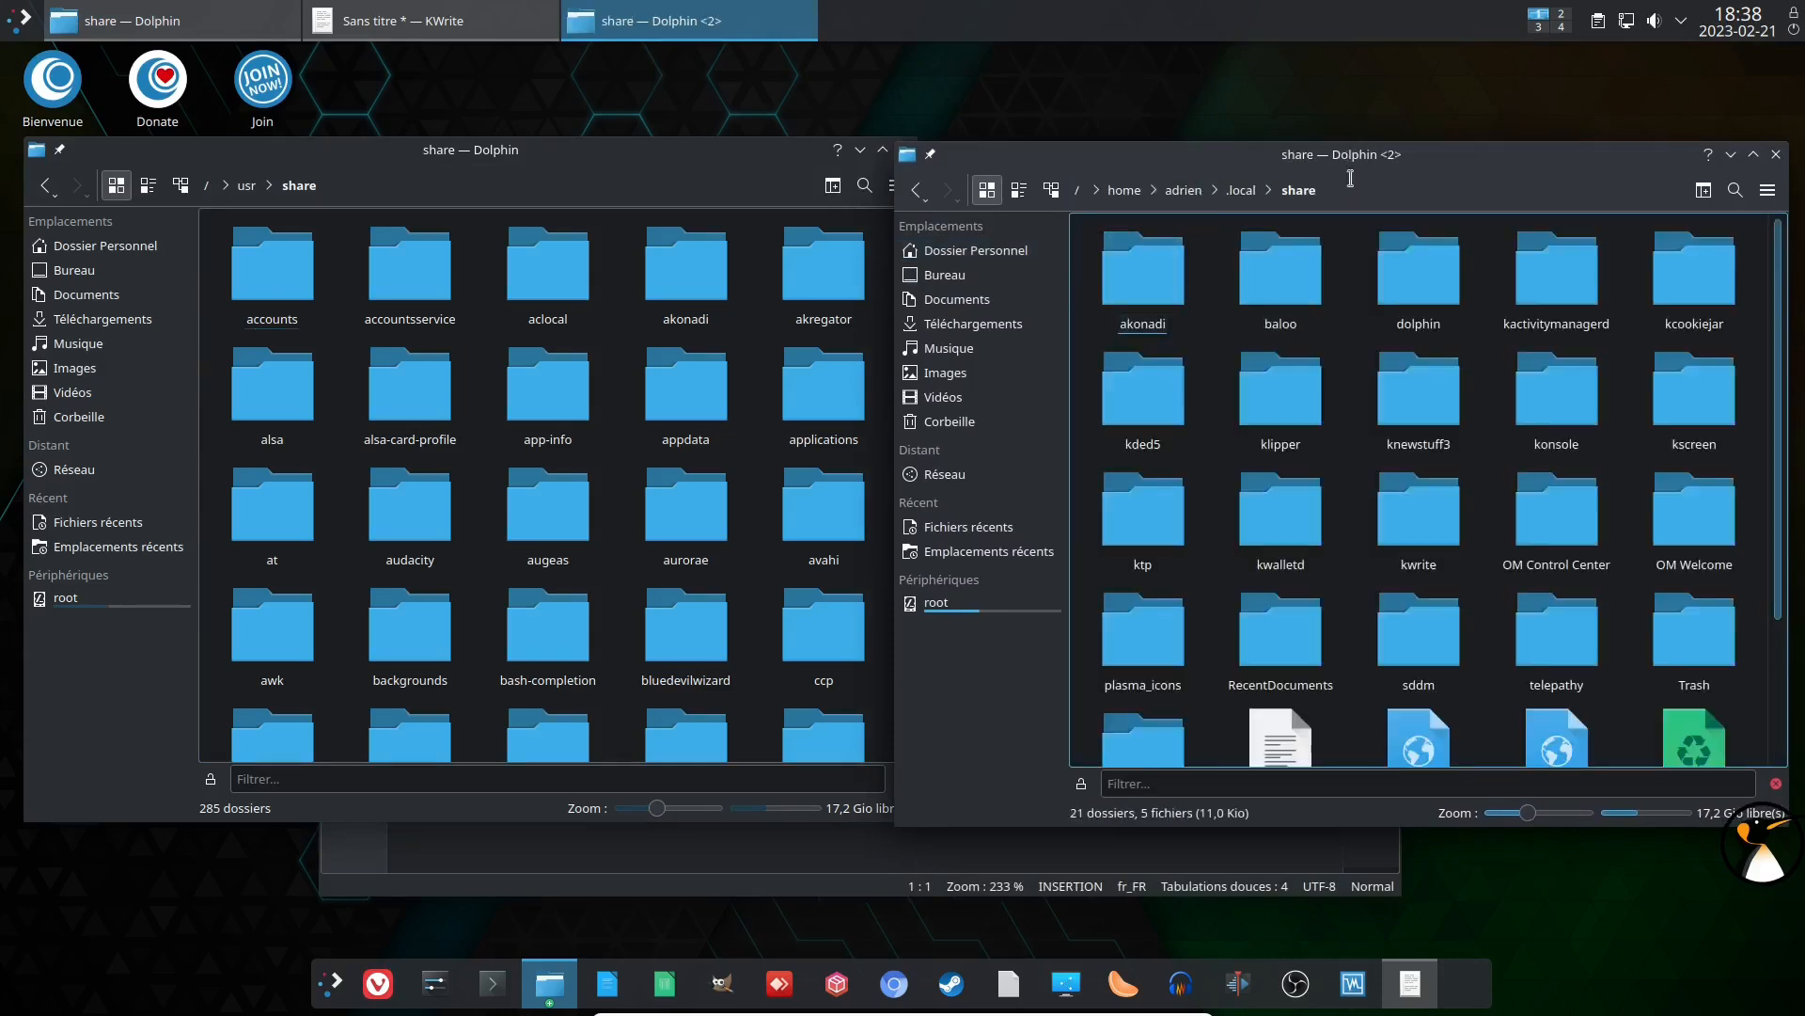
Step: Look through the contents of .local/share and the context actions available for that folder
scroll(1504, 447, "down", 2)
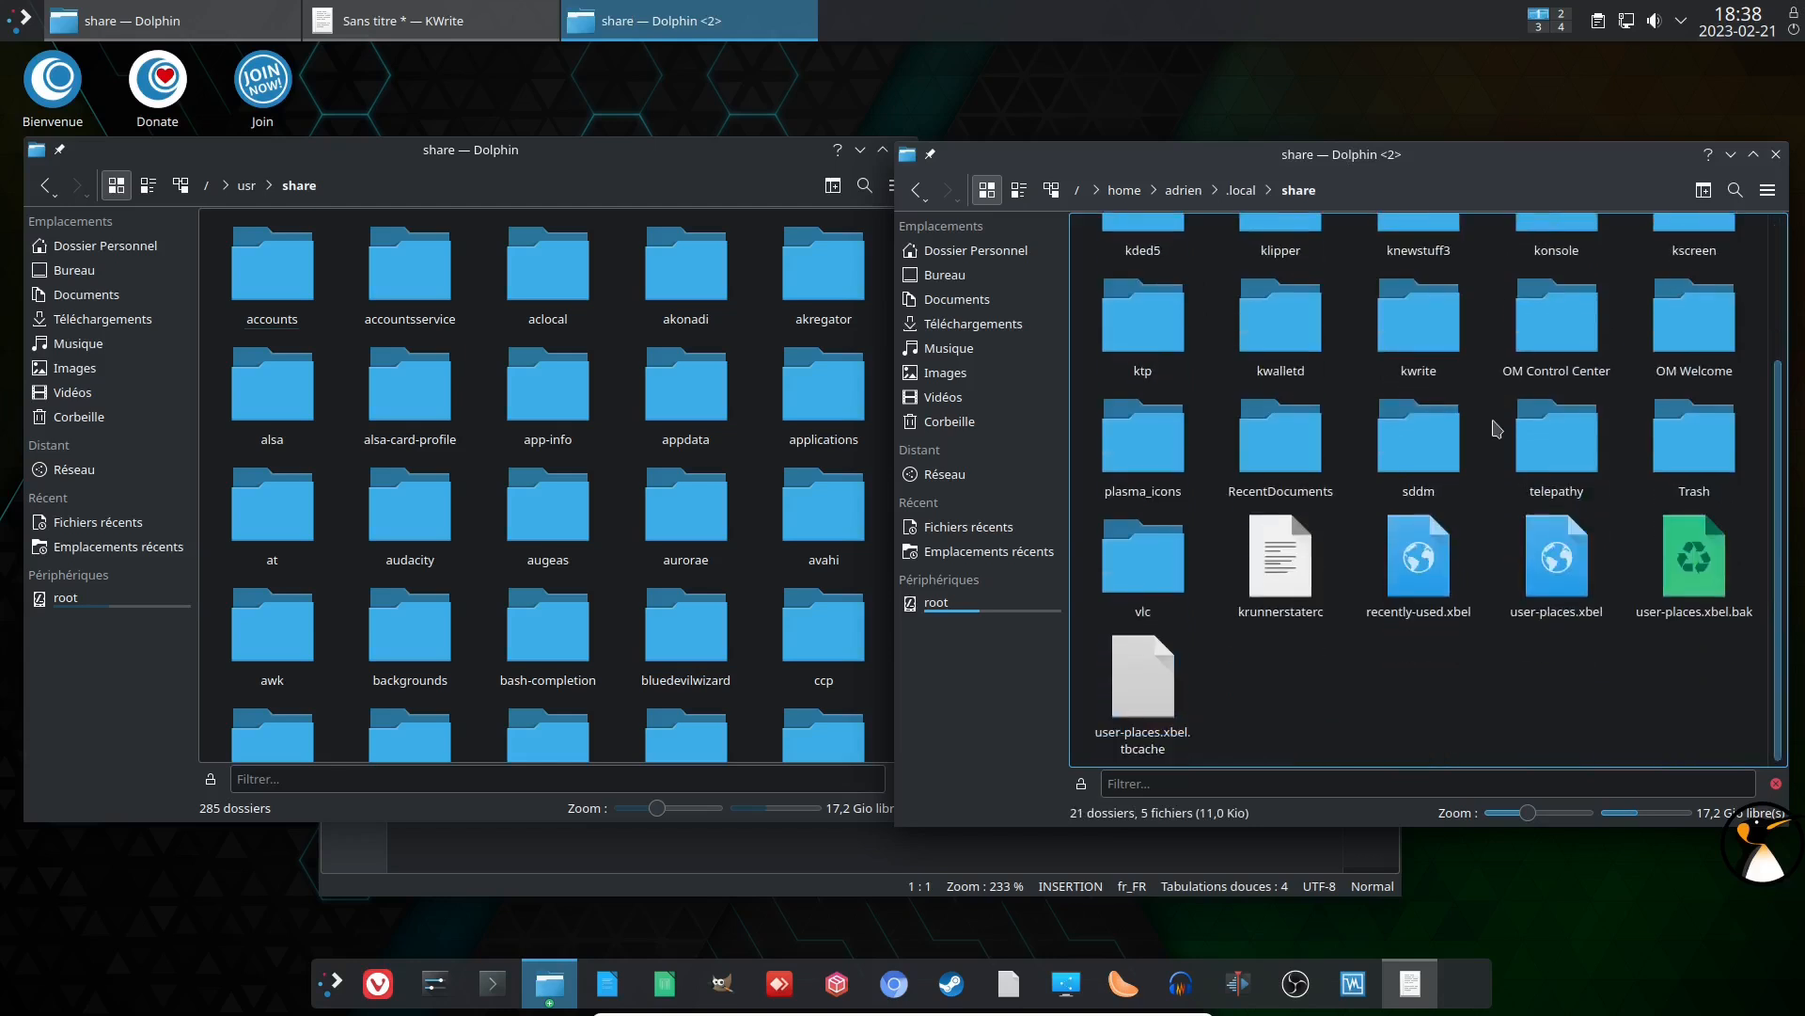
left_click(598, 171)
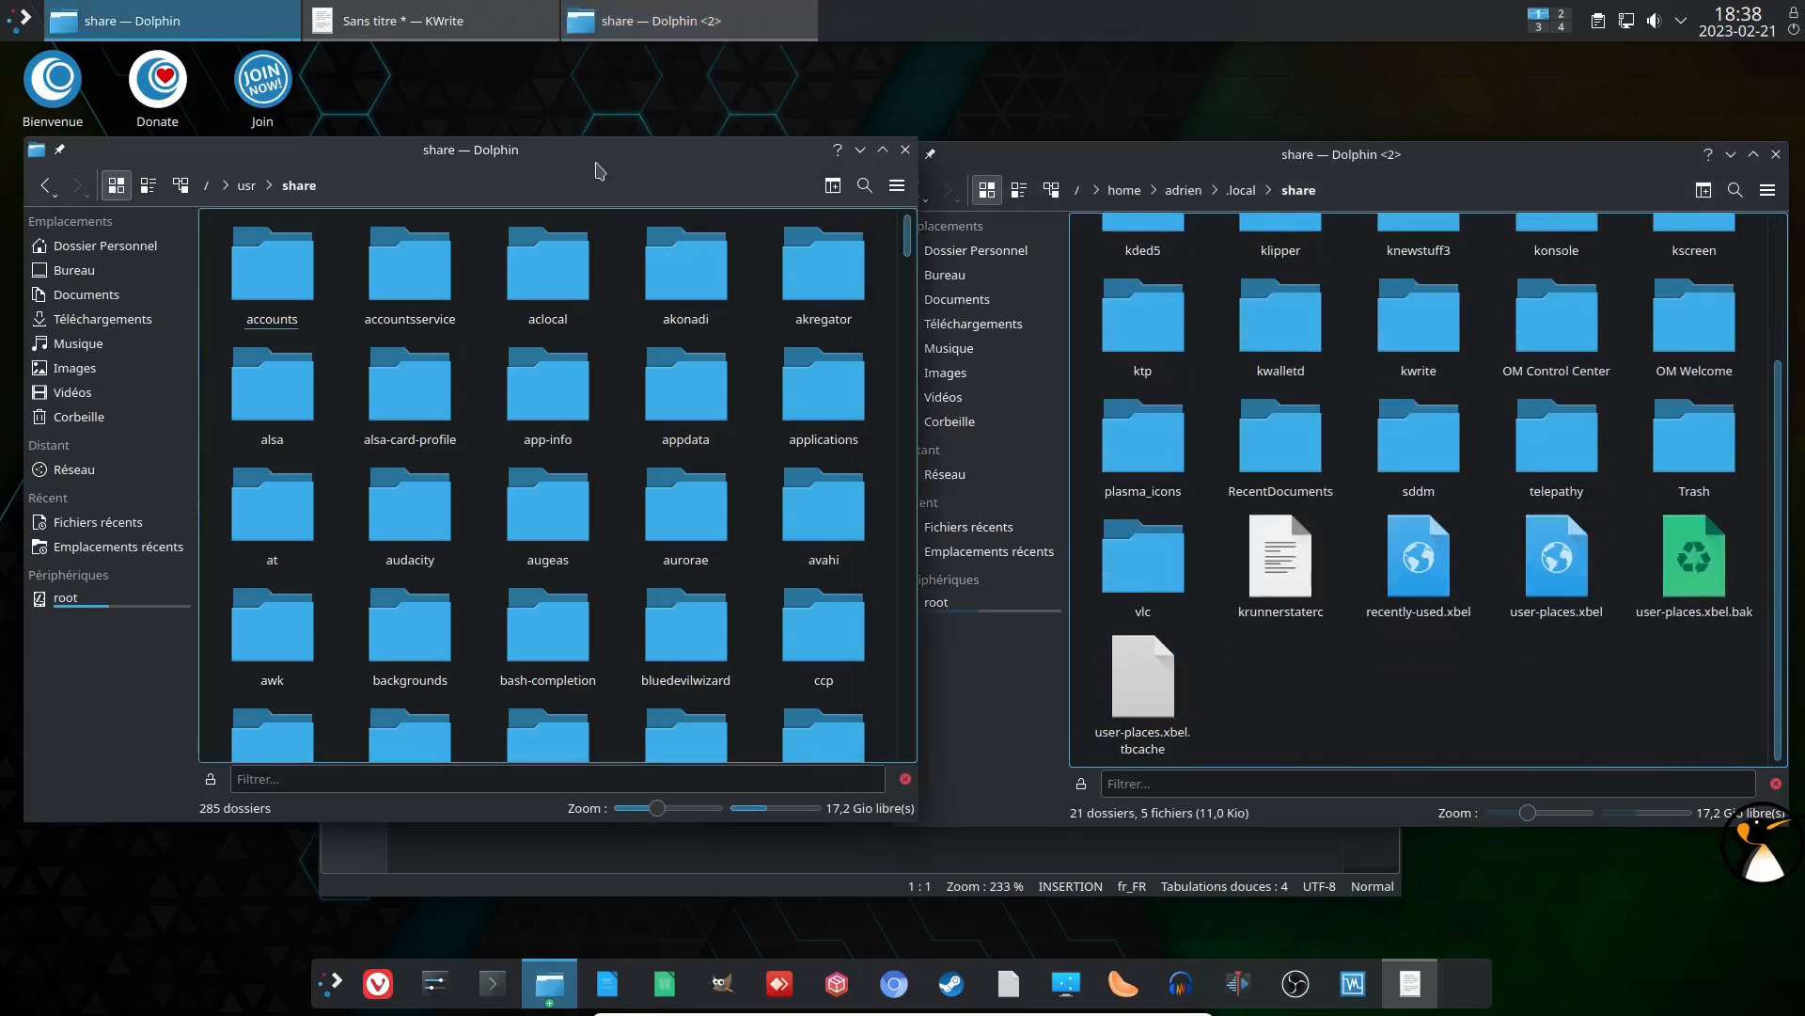
right_click(1337, 671)
mouse_move(1391, 864)
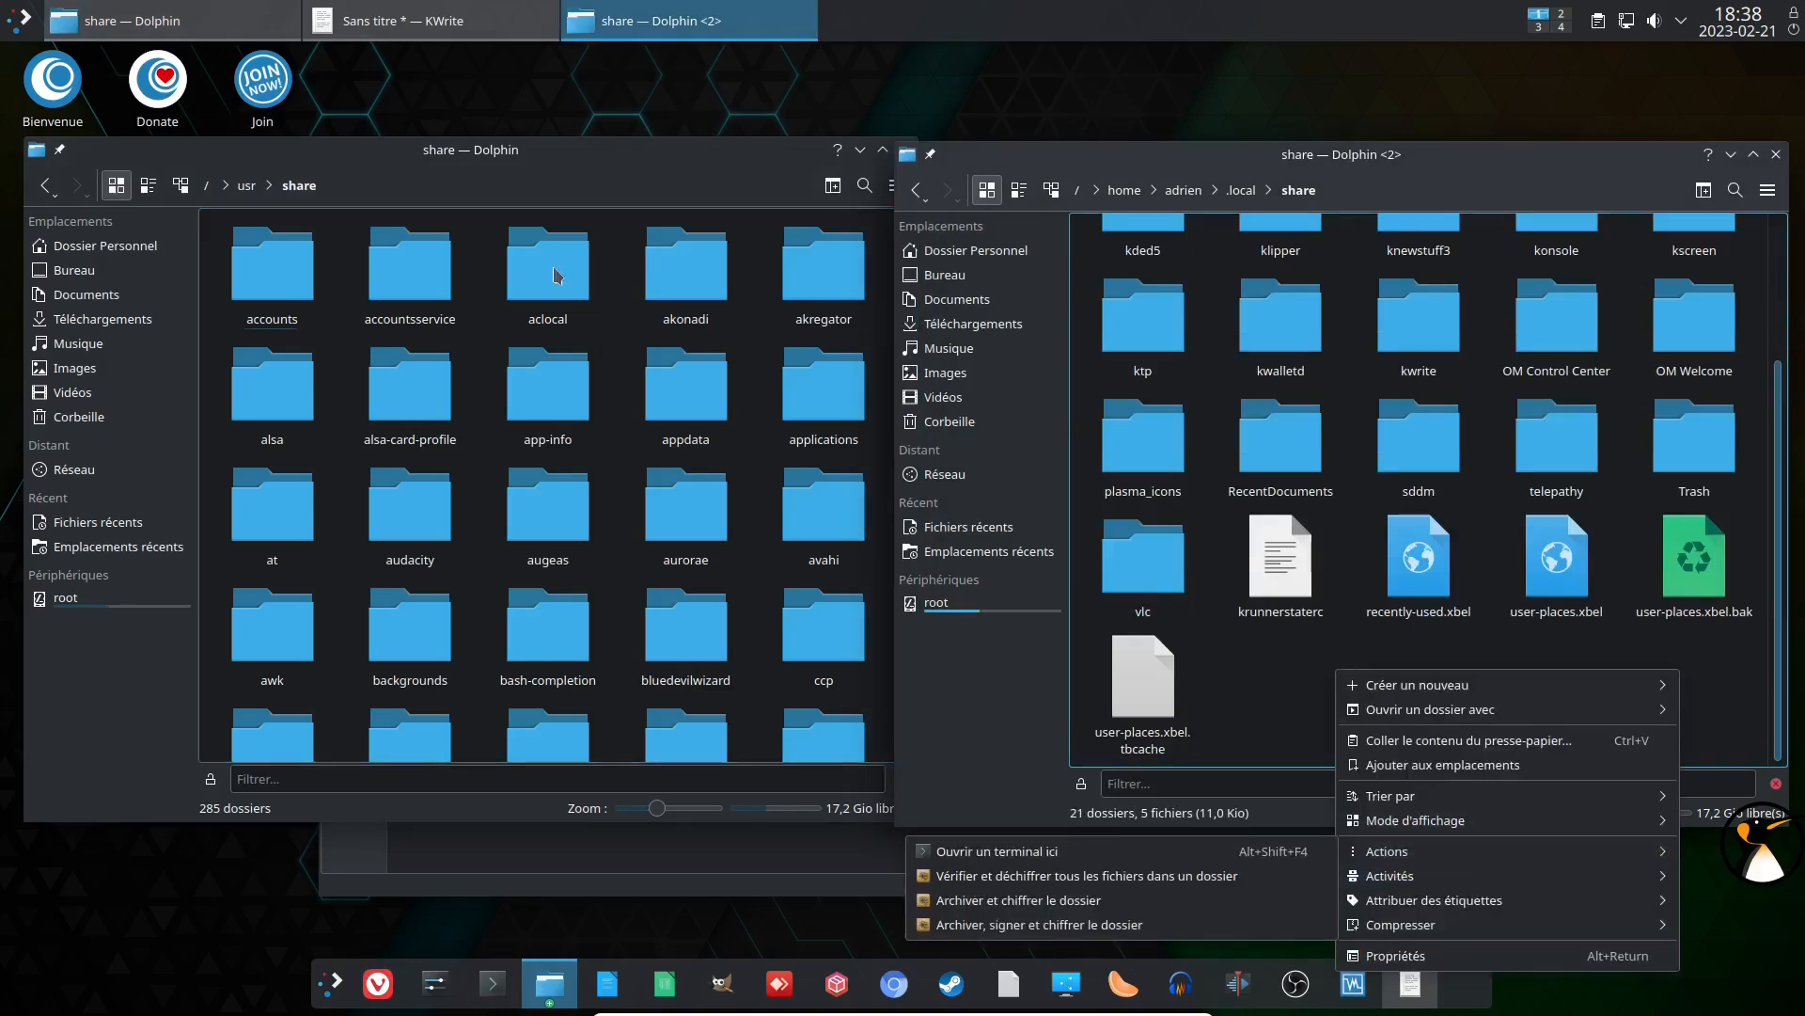
left_click(530, 167)
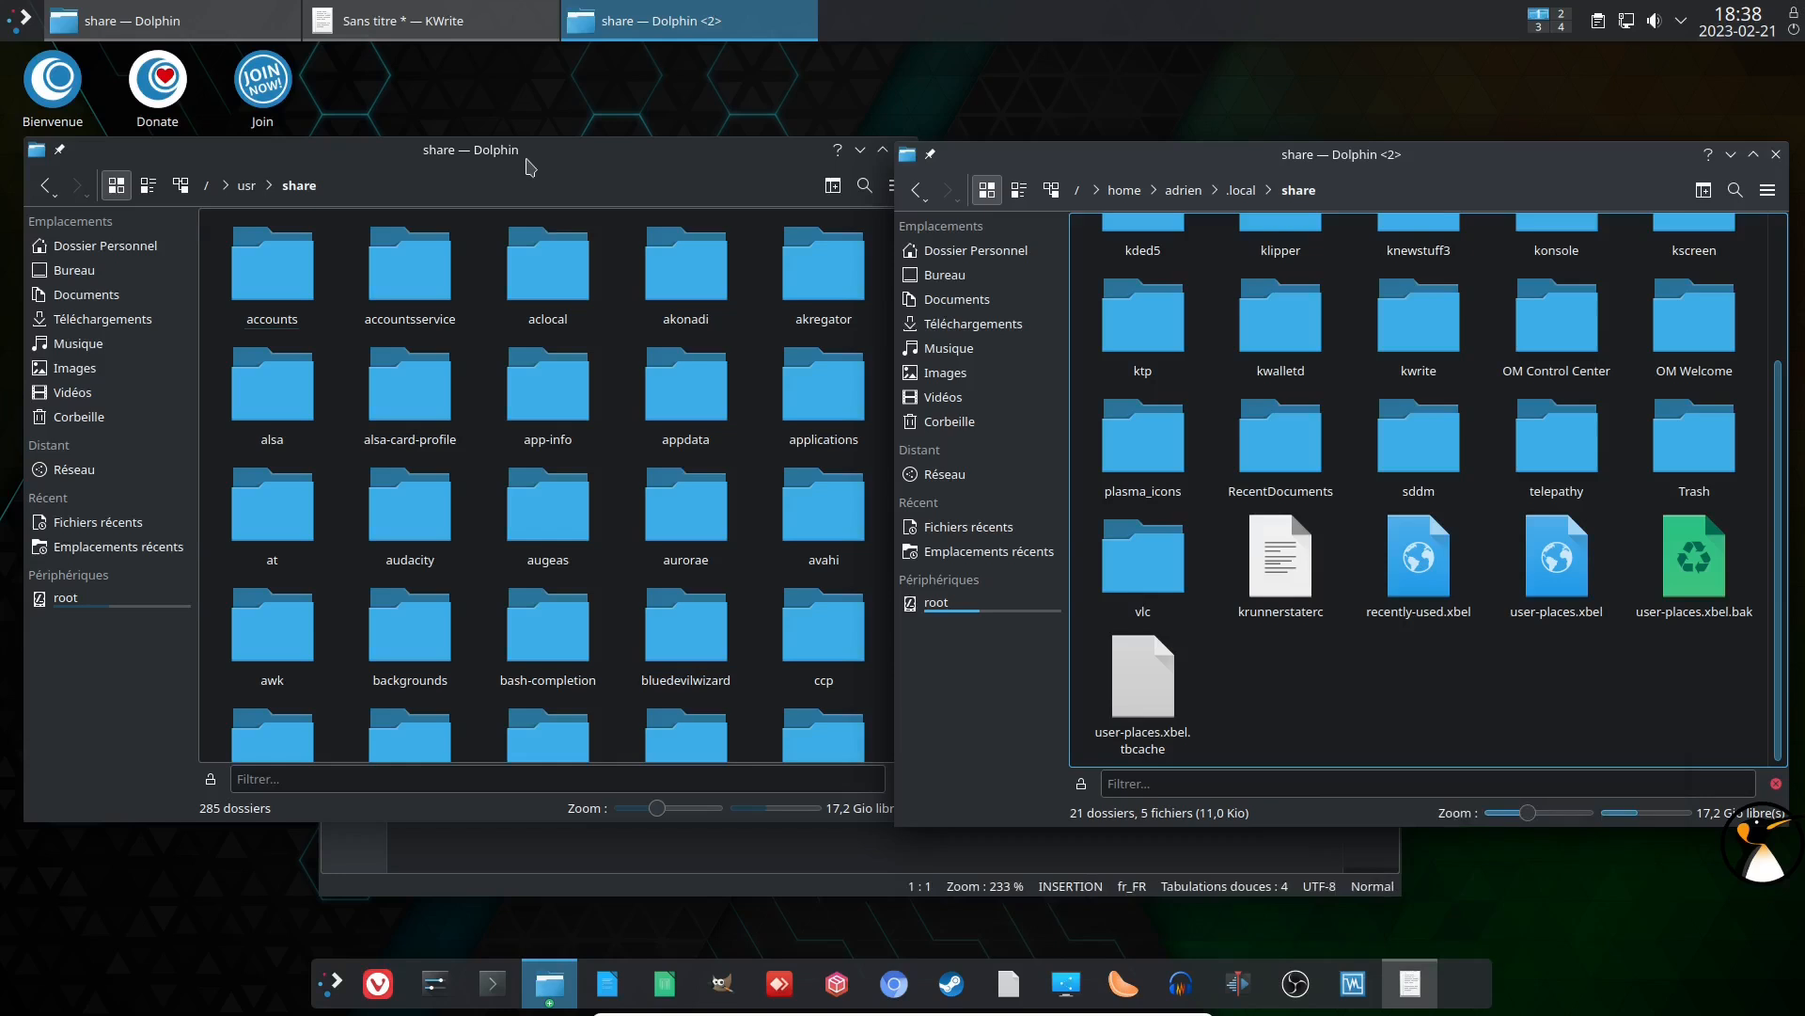
Step: Browse from /usr/share to kservices5/ServiceMenus in the first Dolphin window
left_click(485, 575)
scroll(489, 574, "down", 10)
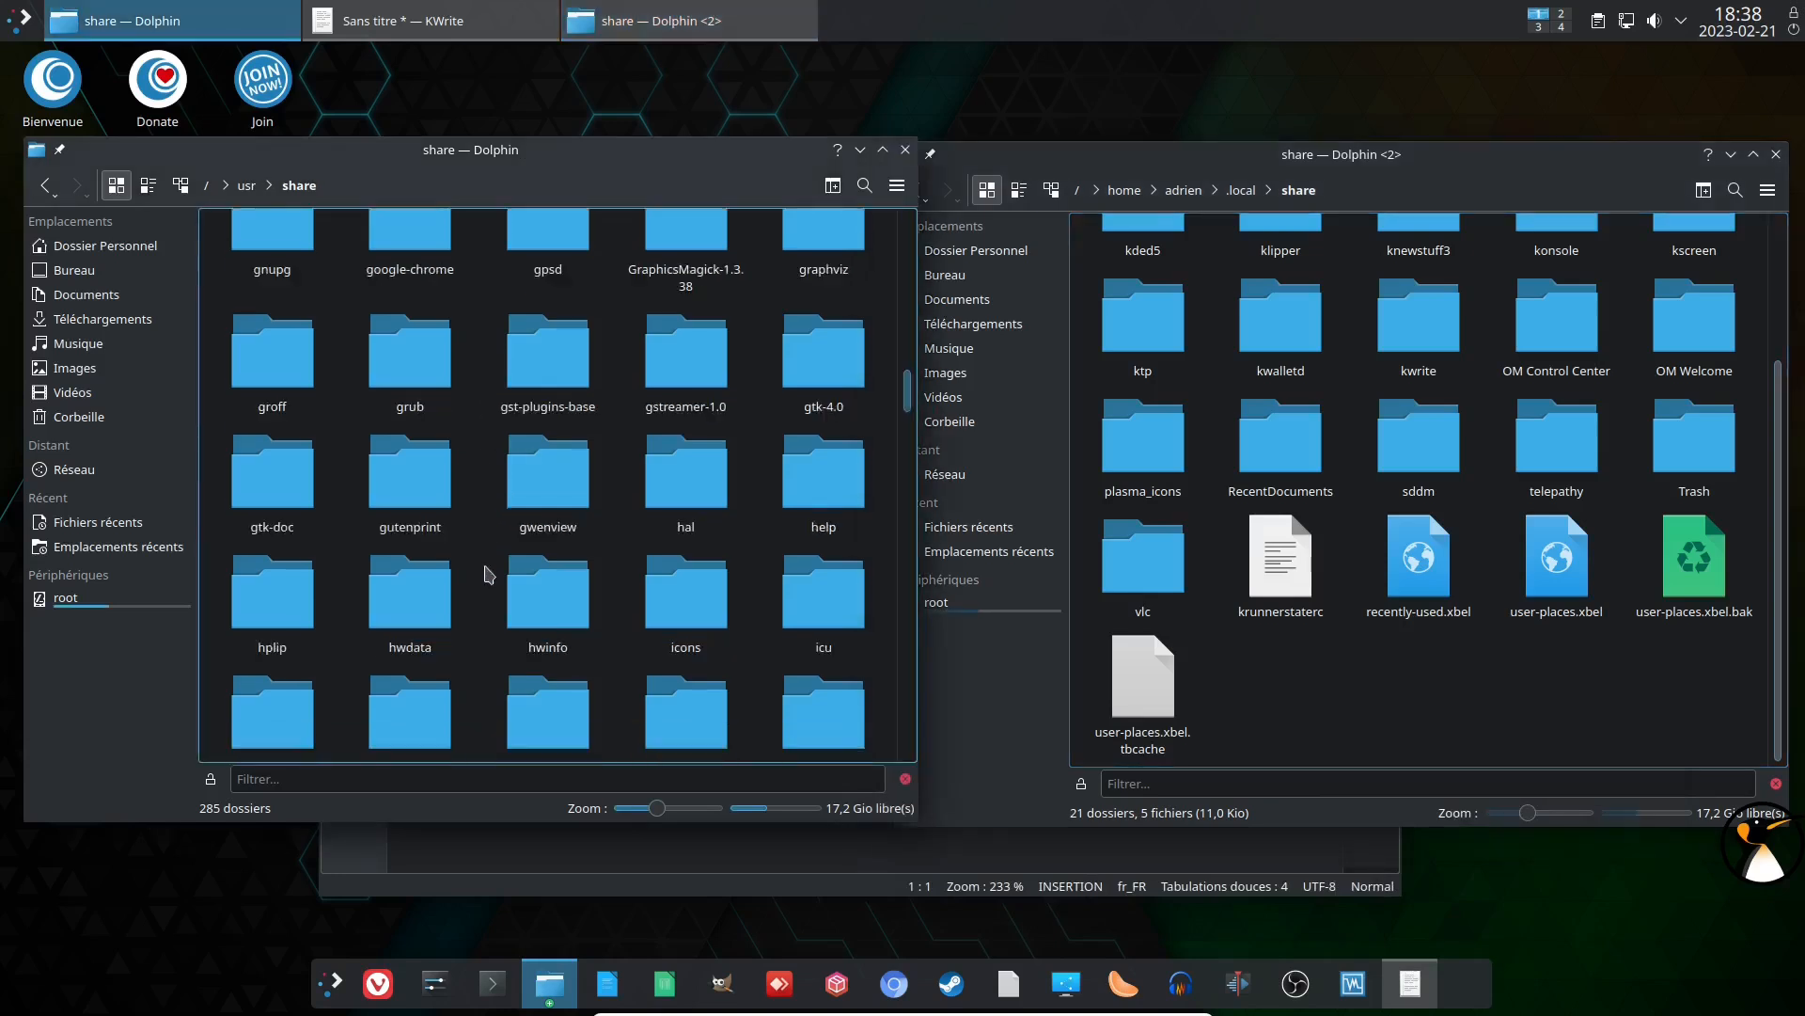
scroll(486, 575, "down", 8)
left_click(715, 726)
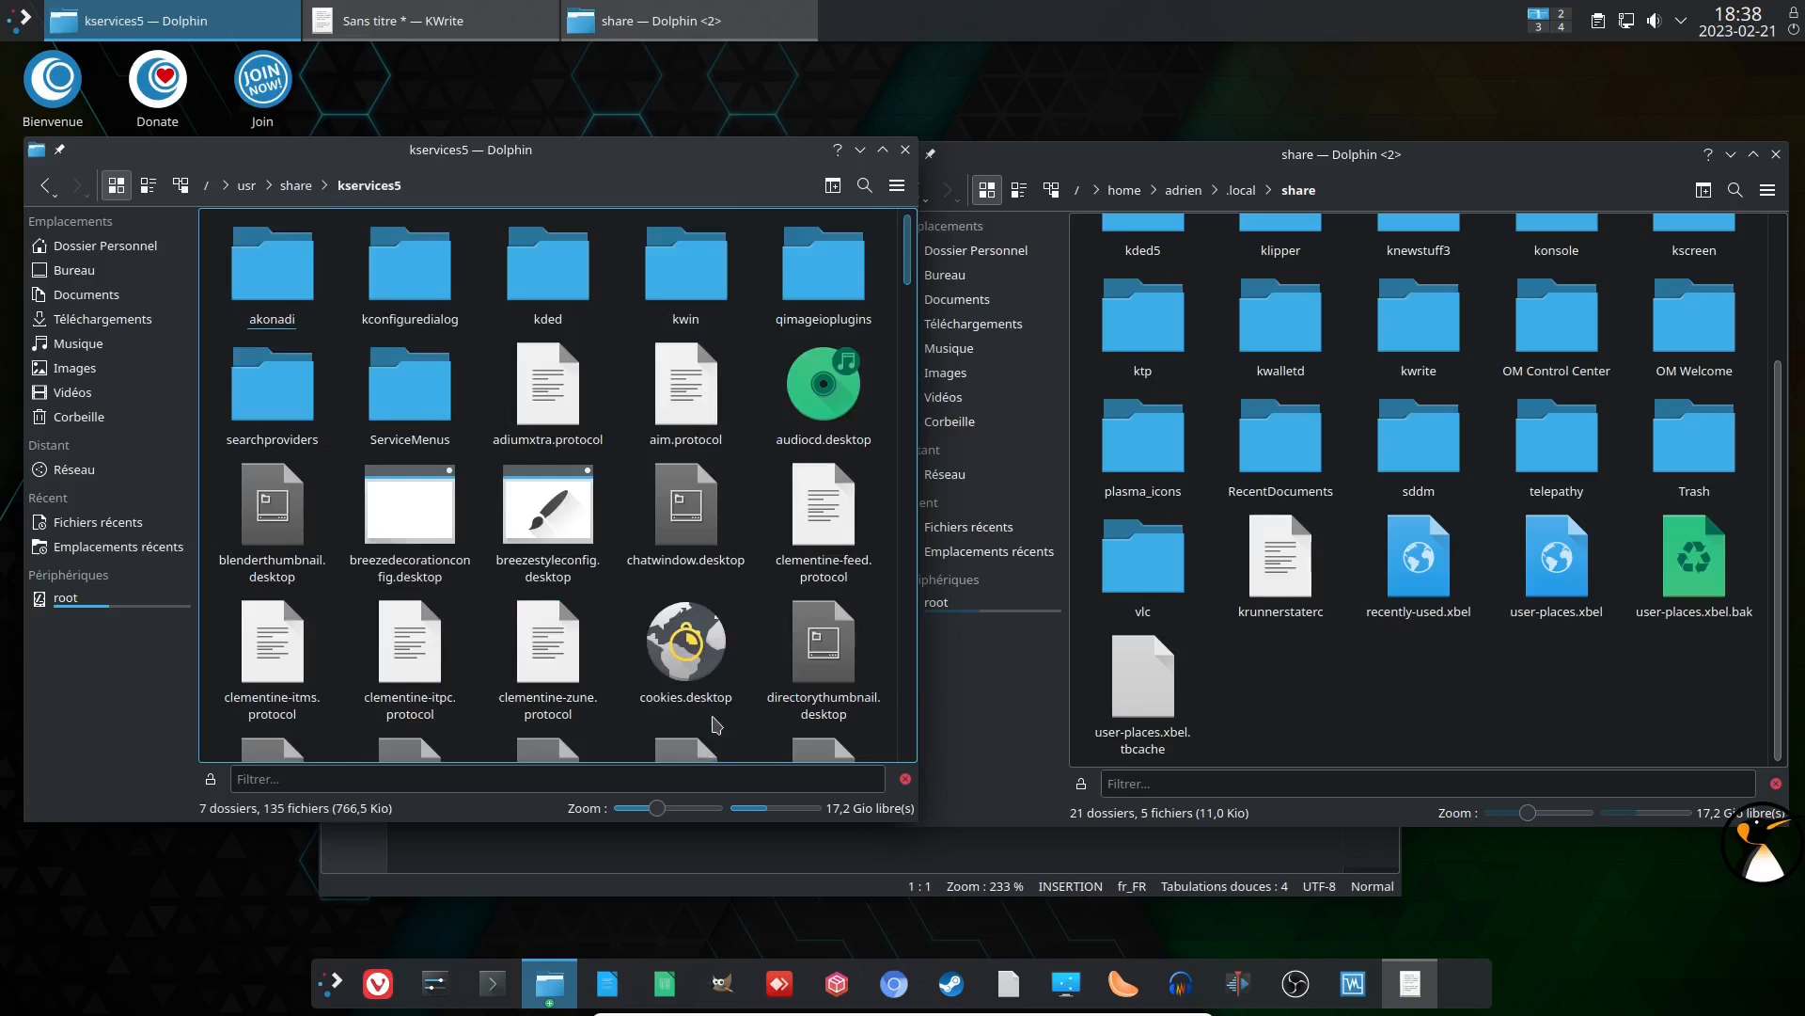
left_click(403, 399)
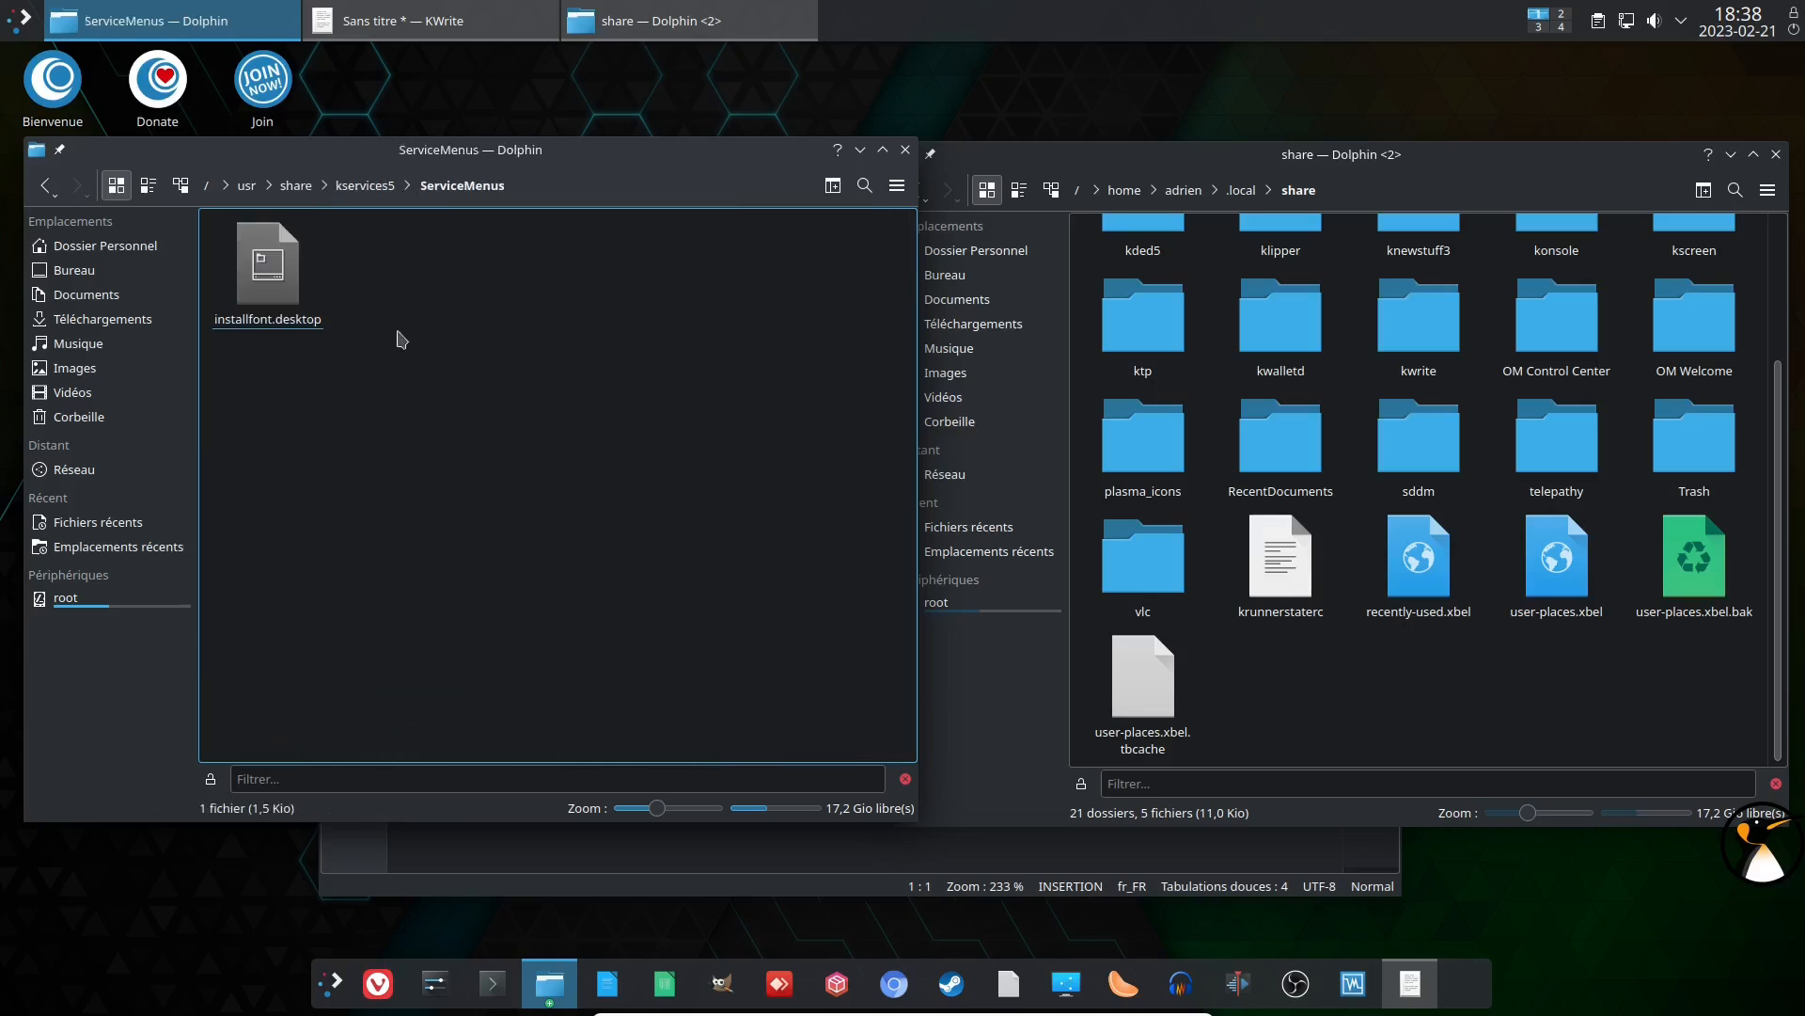
mouse_move(427, 316)
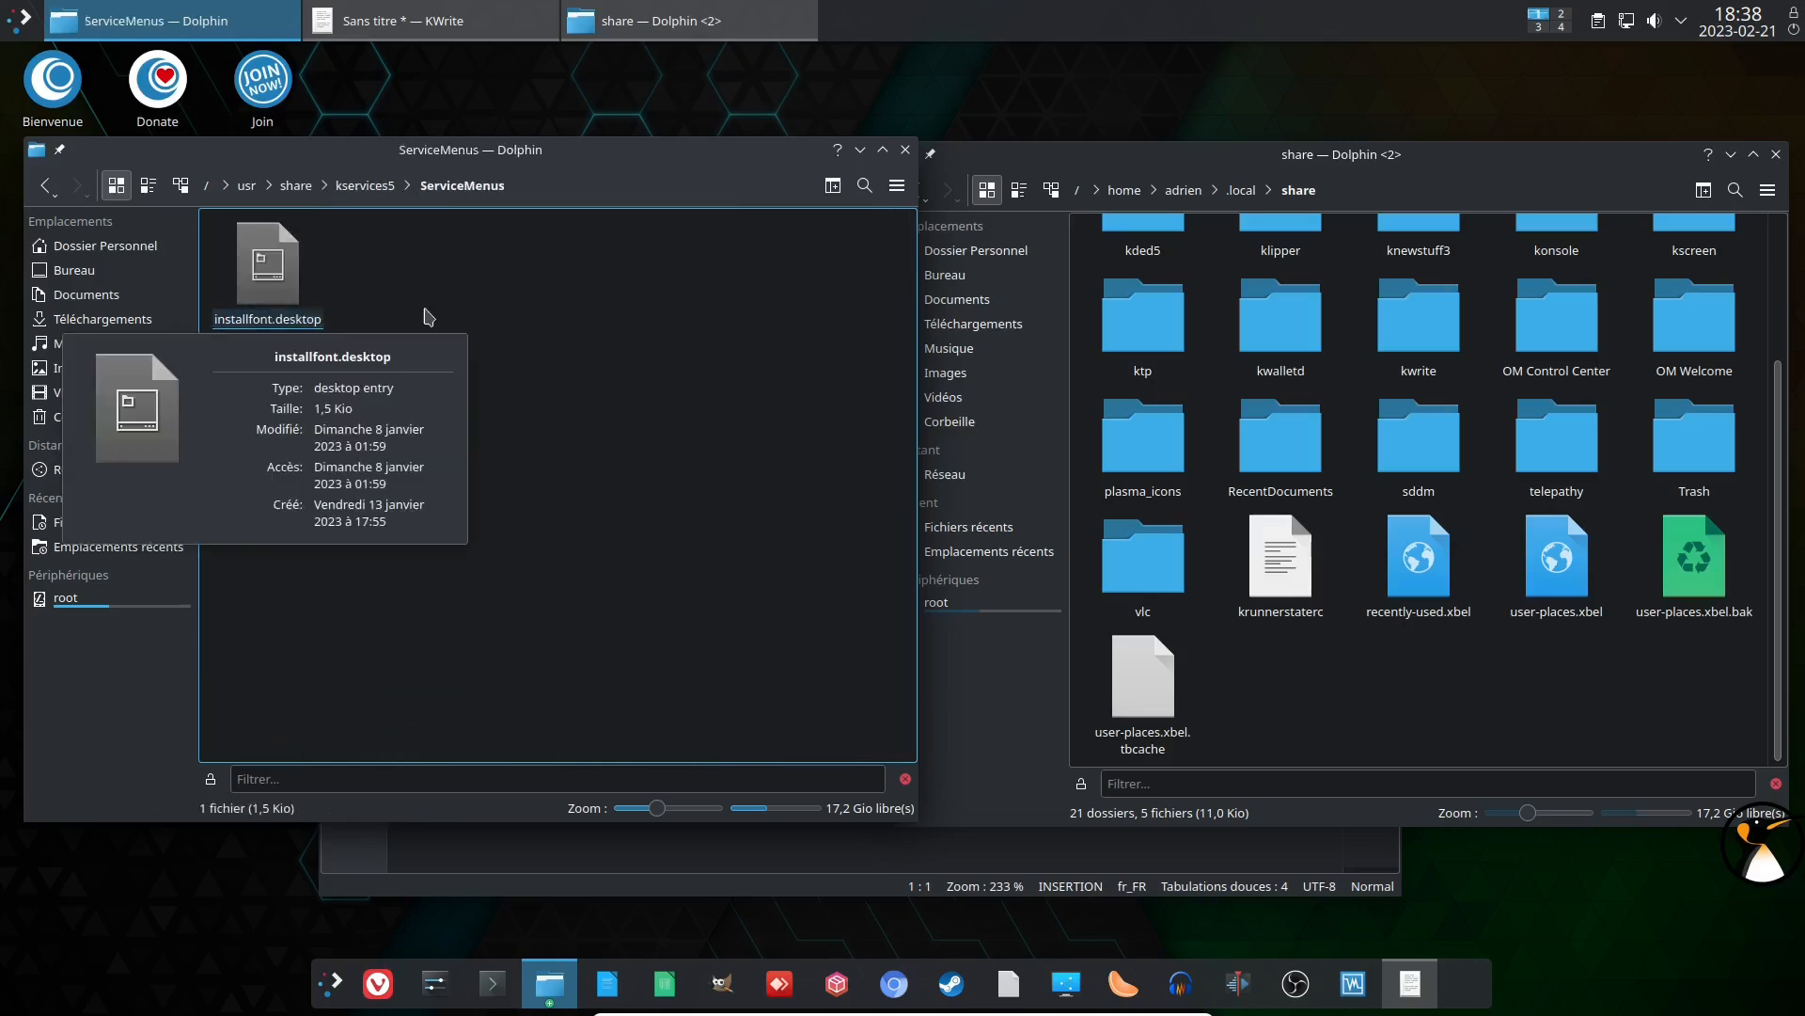
Step: Copy the kservices5 name from the /usr/share path and create a folder with that name in the home folder's .local/share
mouse_move(1403, 234)
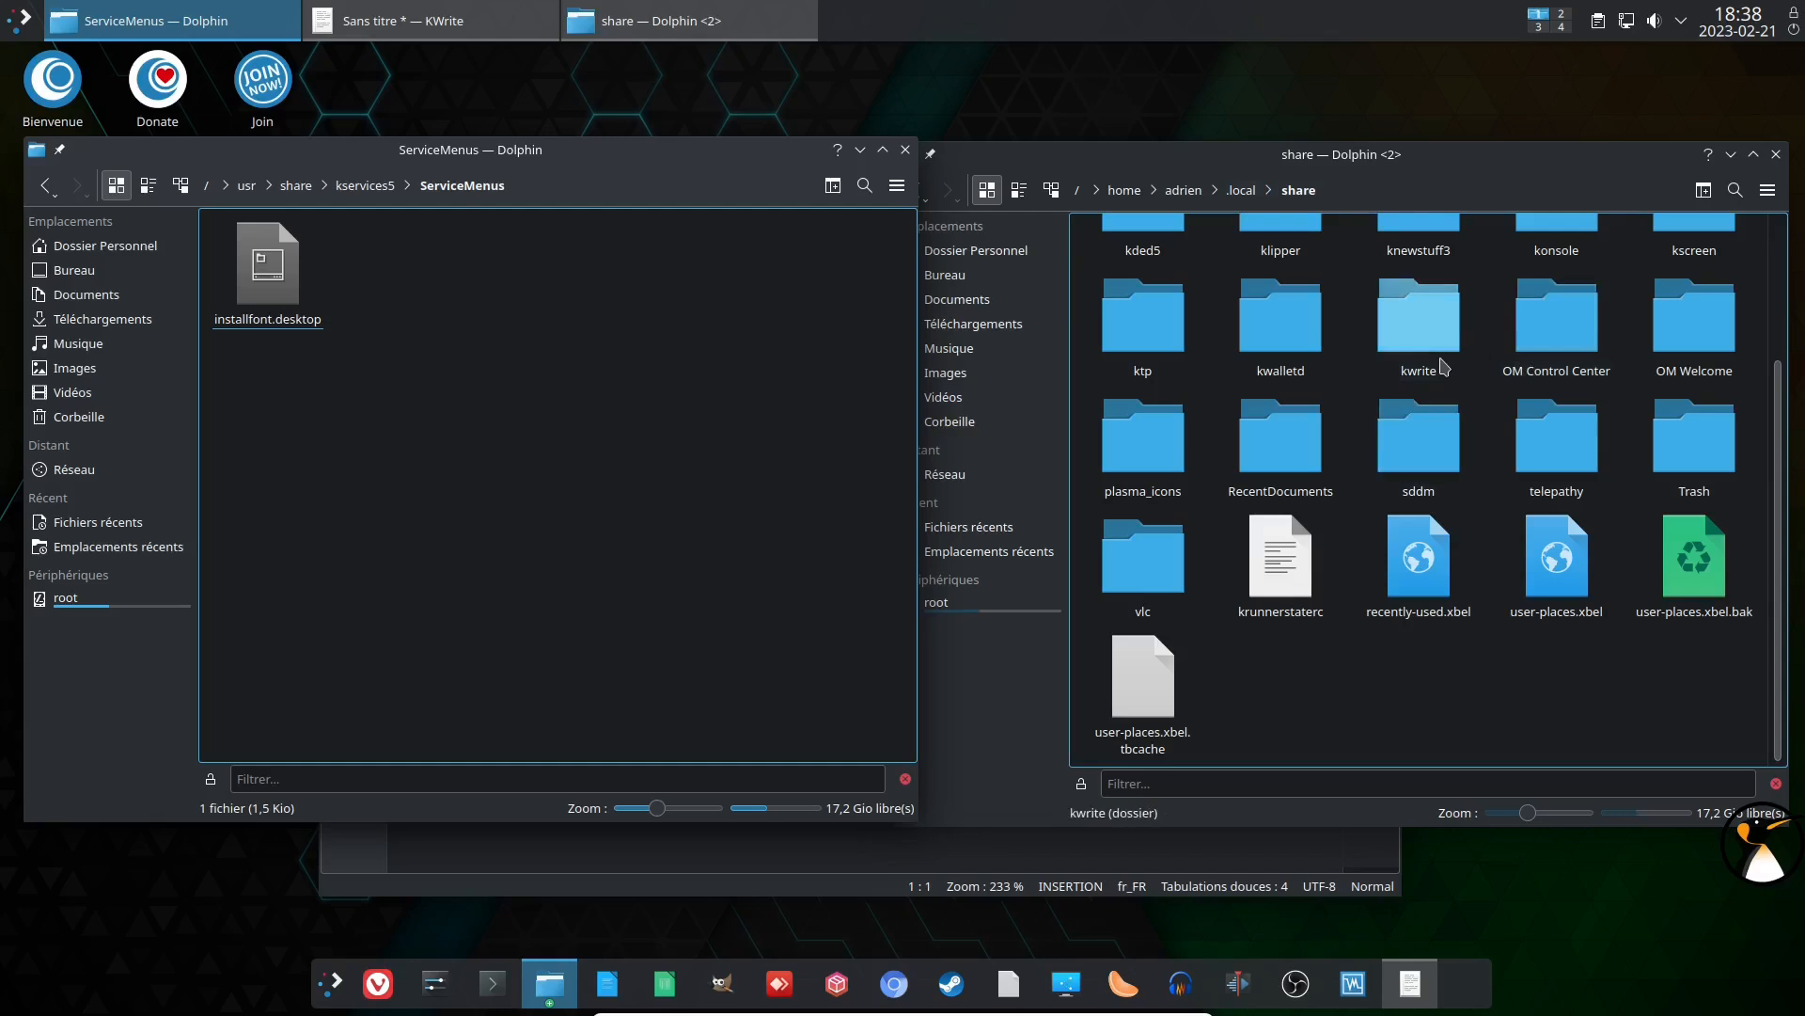
scroll(1445, 374, "up", 2)
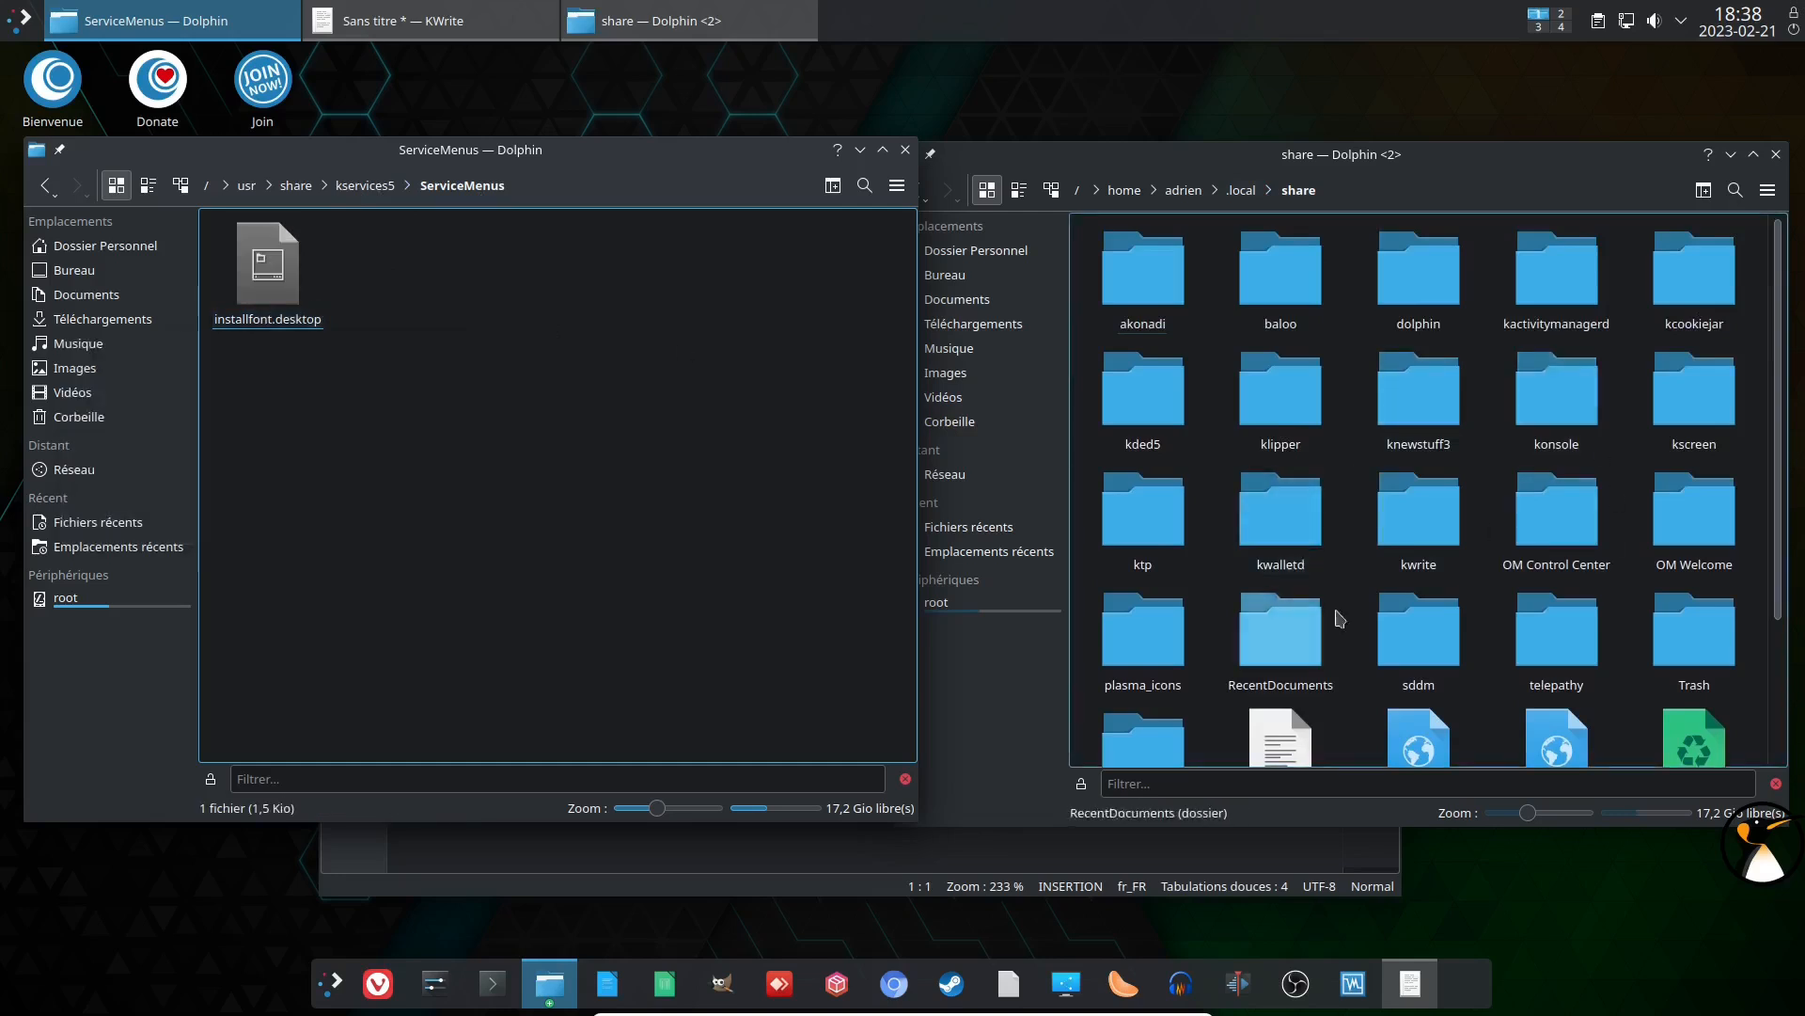
left_click(594, 196)
double_click(323, 187)
key("ctrl+c")
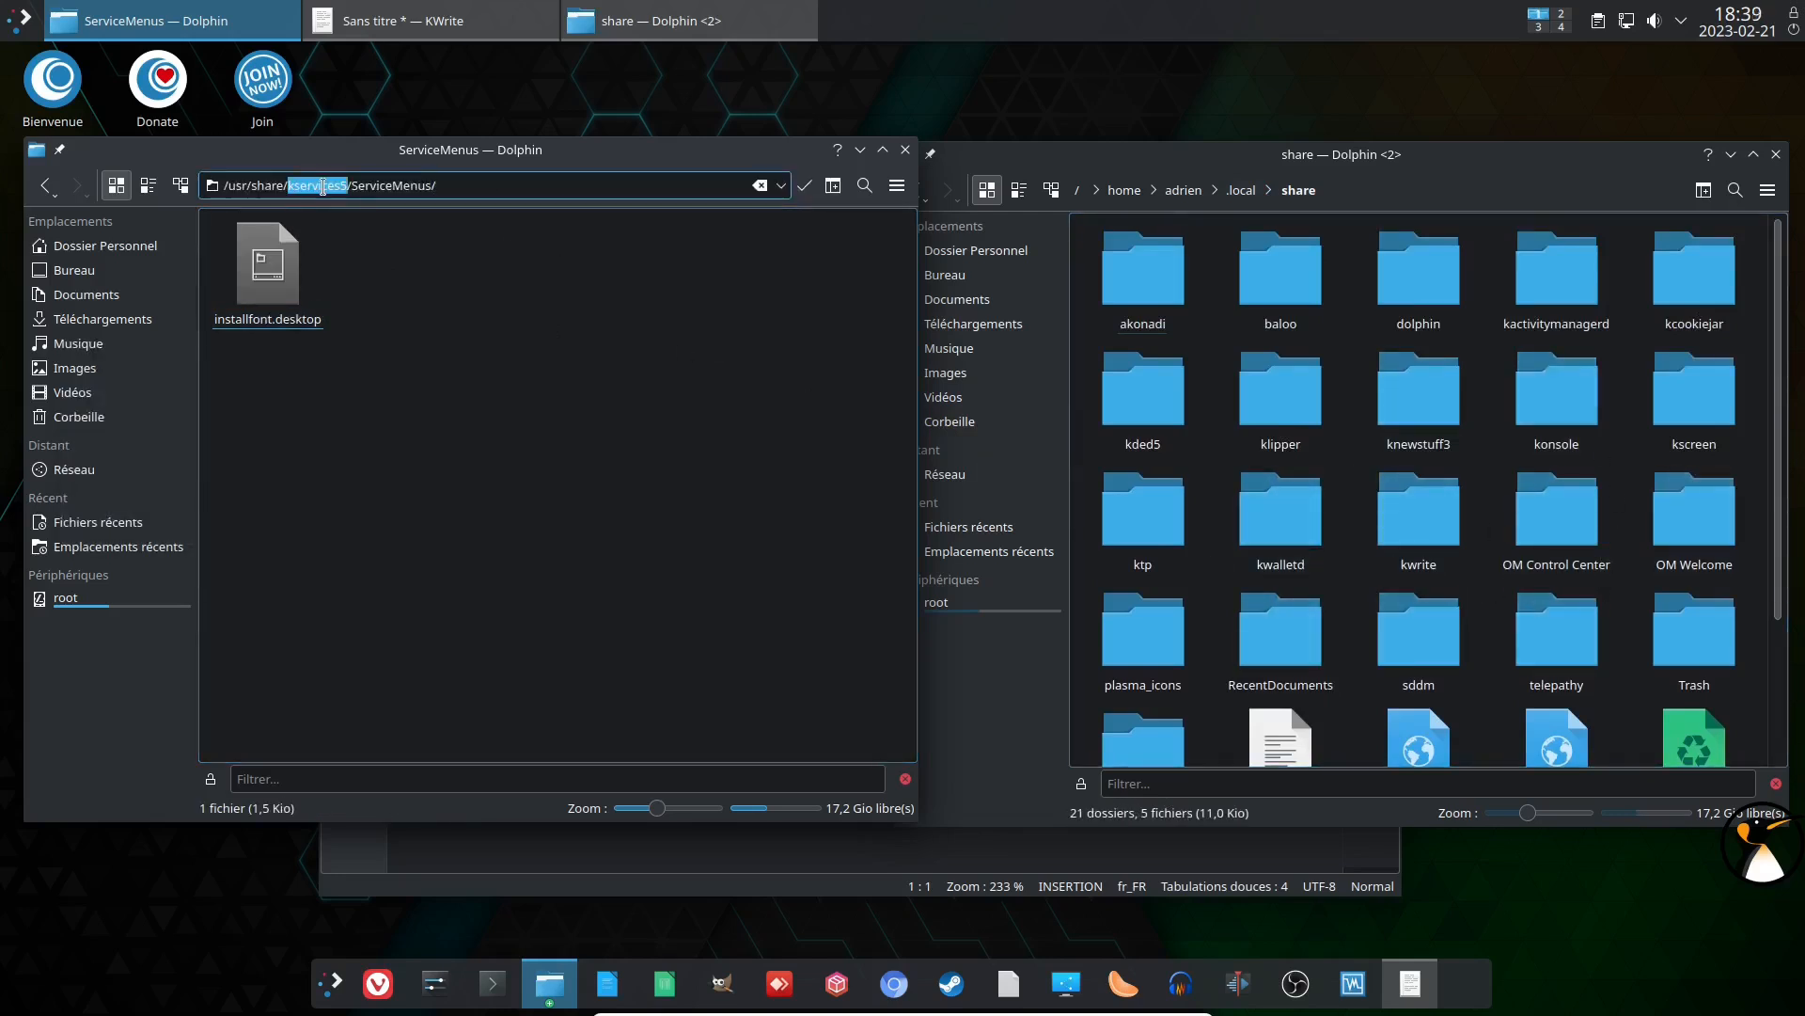
right_click(1213, 568)
mouse_move(1503, 585)
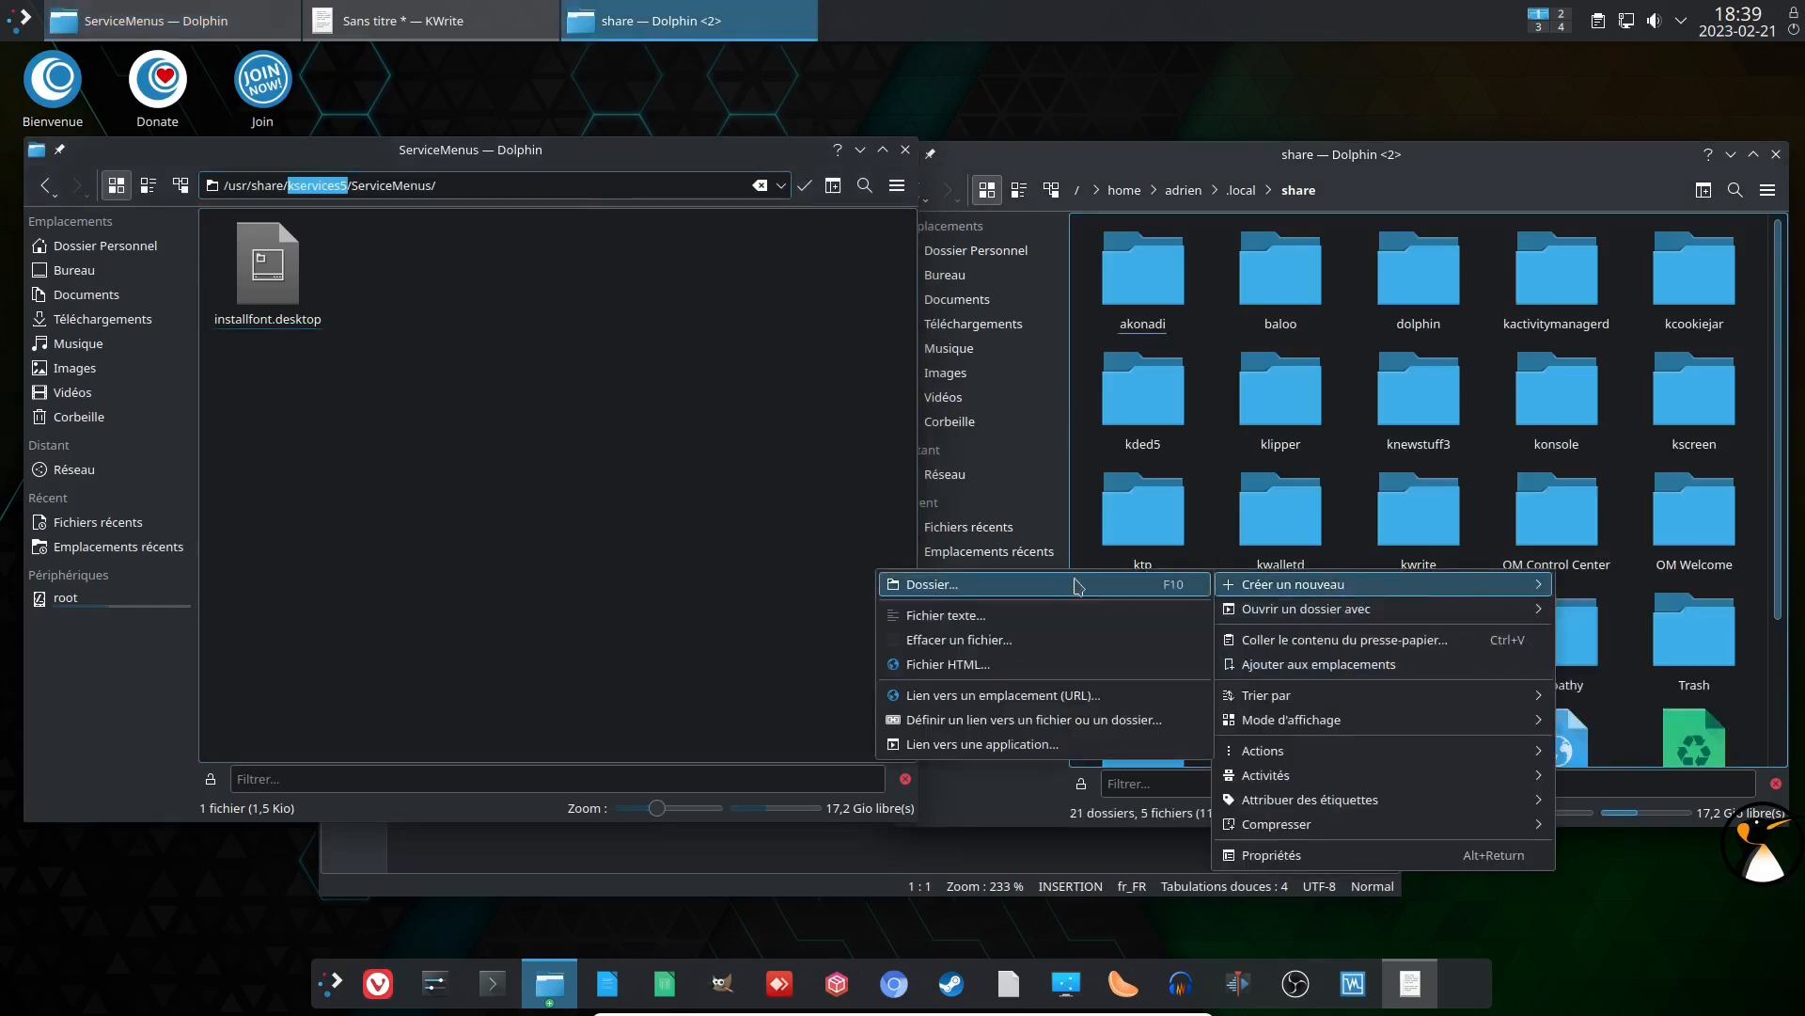
left_click(1147, 585)
key("ctrl+v")
left_click(1410, 496)
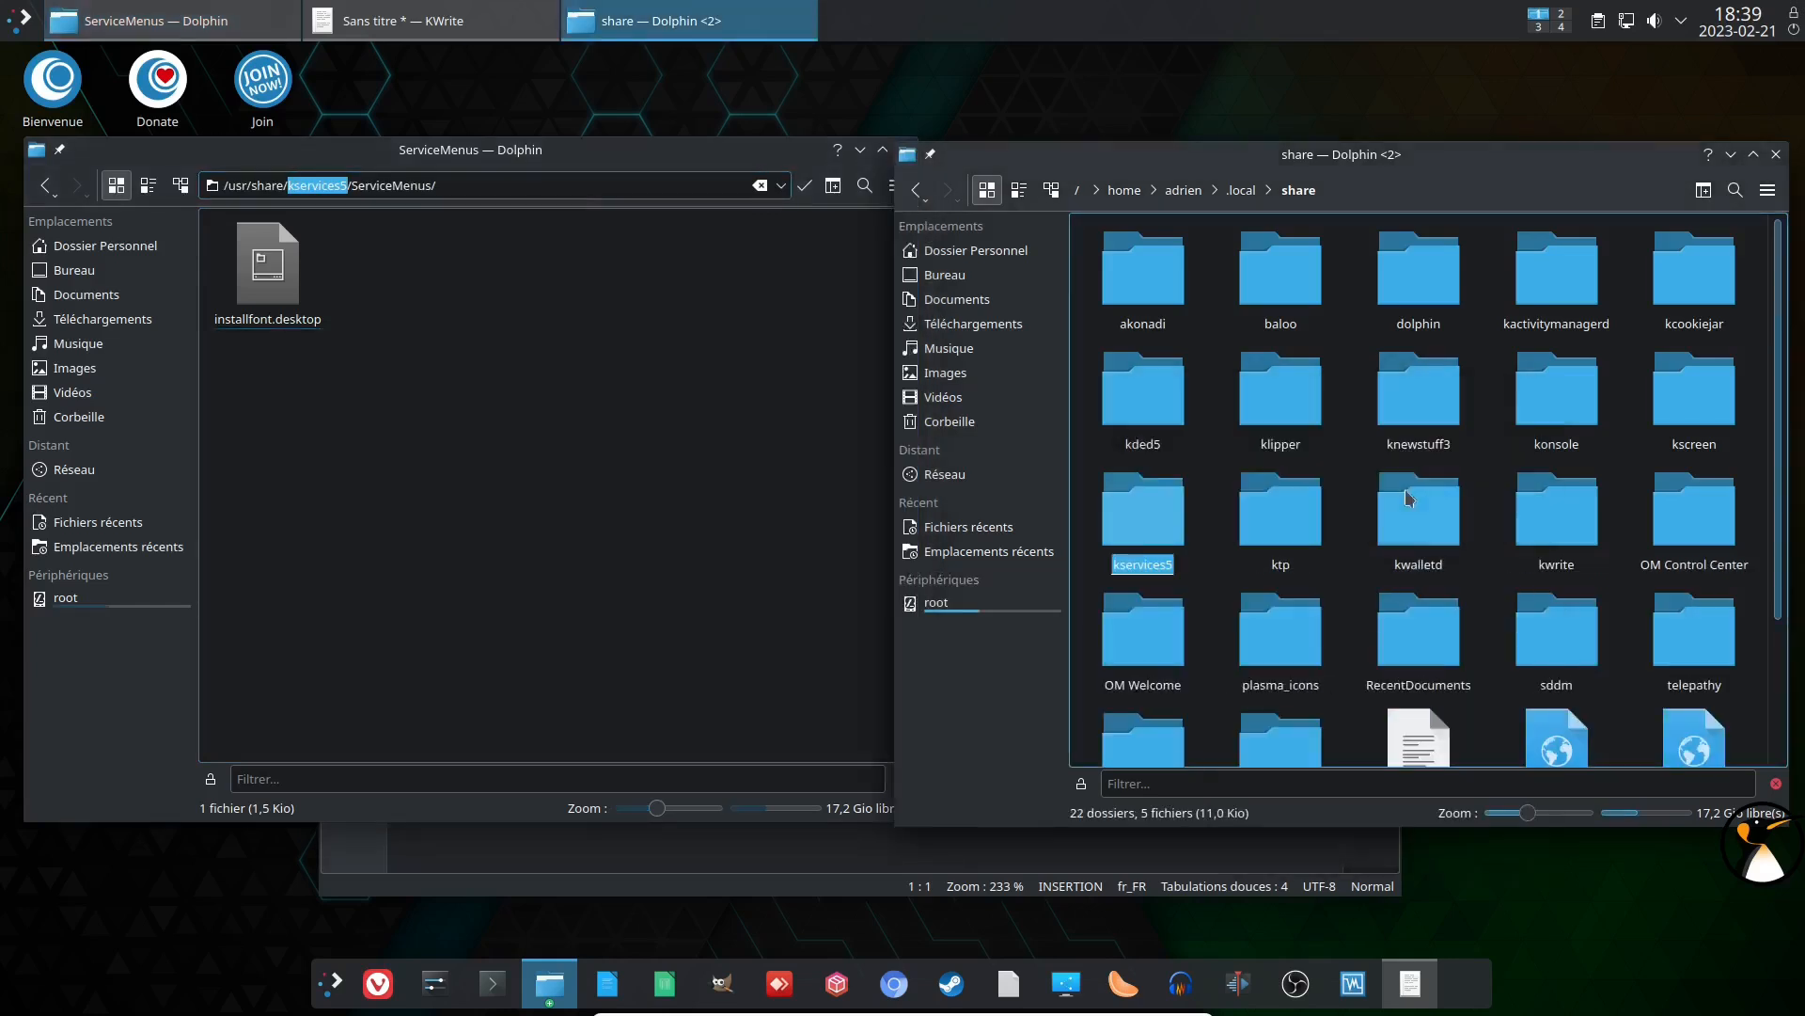
Step: Open the new kservices5 folder and create a folder named ServiceMenus inside it
double_click(1178, 507)
right_click(1219, 331)
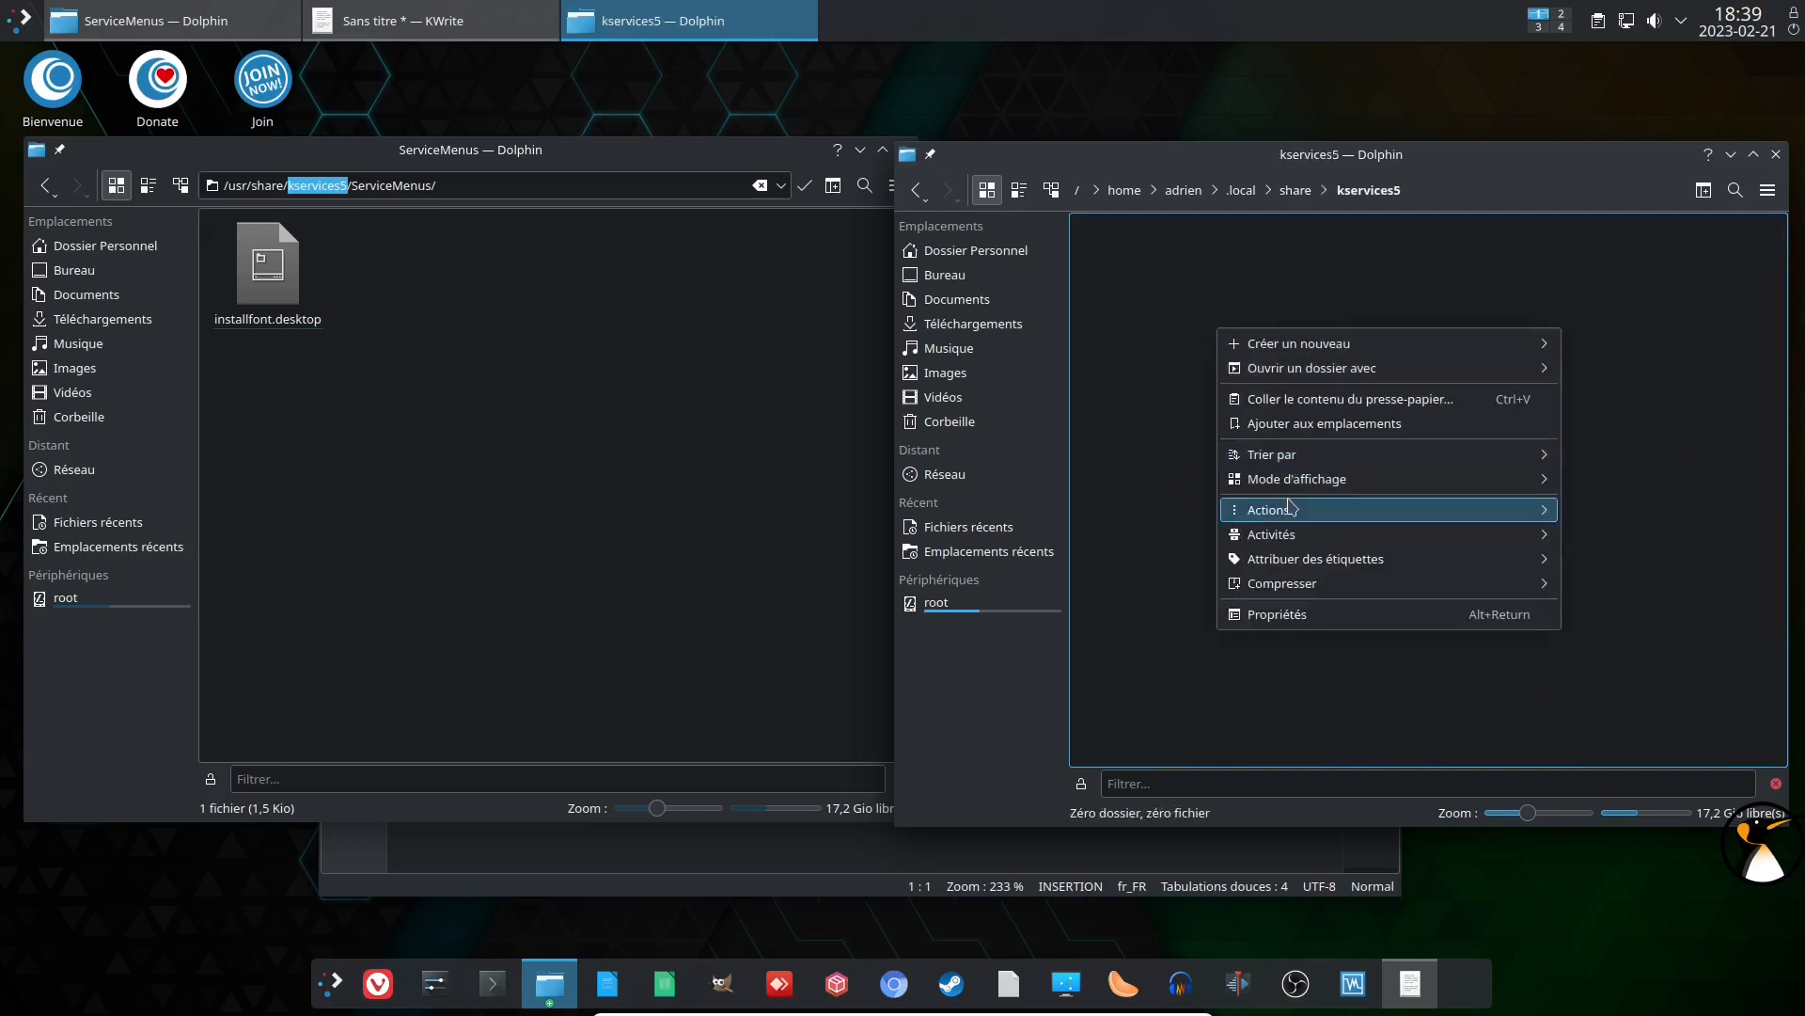
mouse_move(1293, 508)
mouse_move(1298, 344)
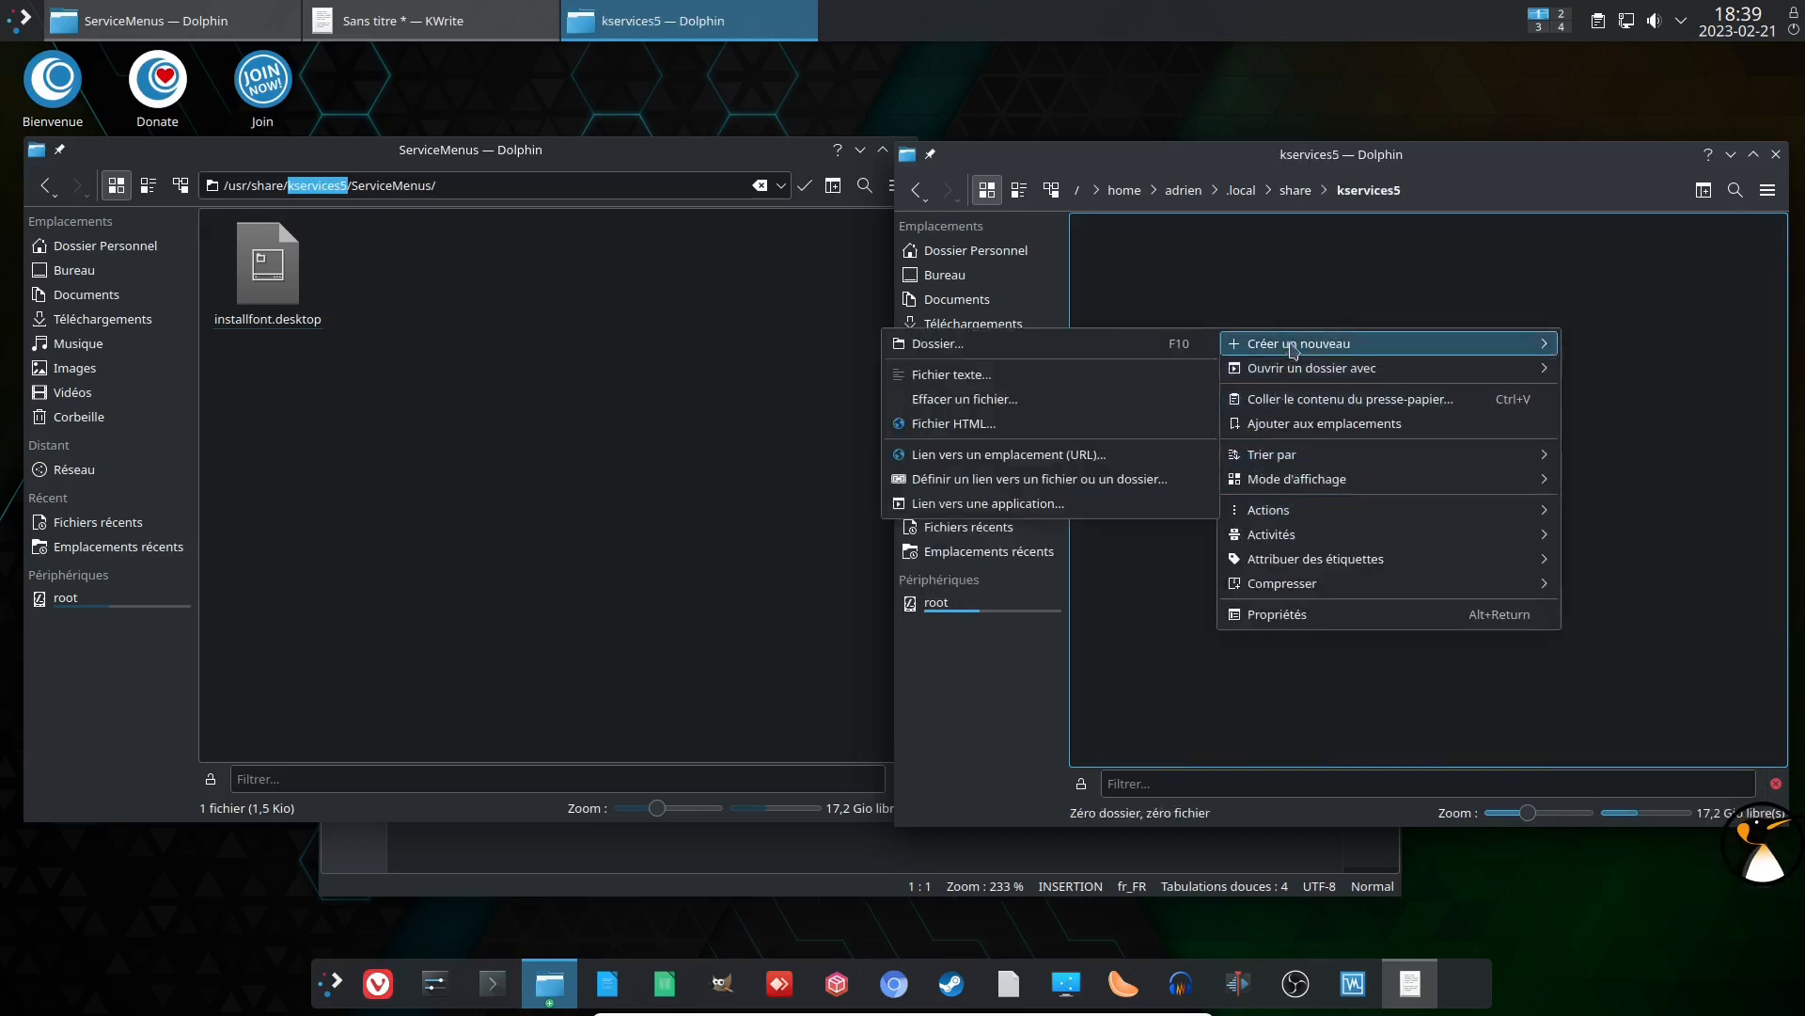
left_click(1060, 345)
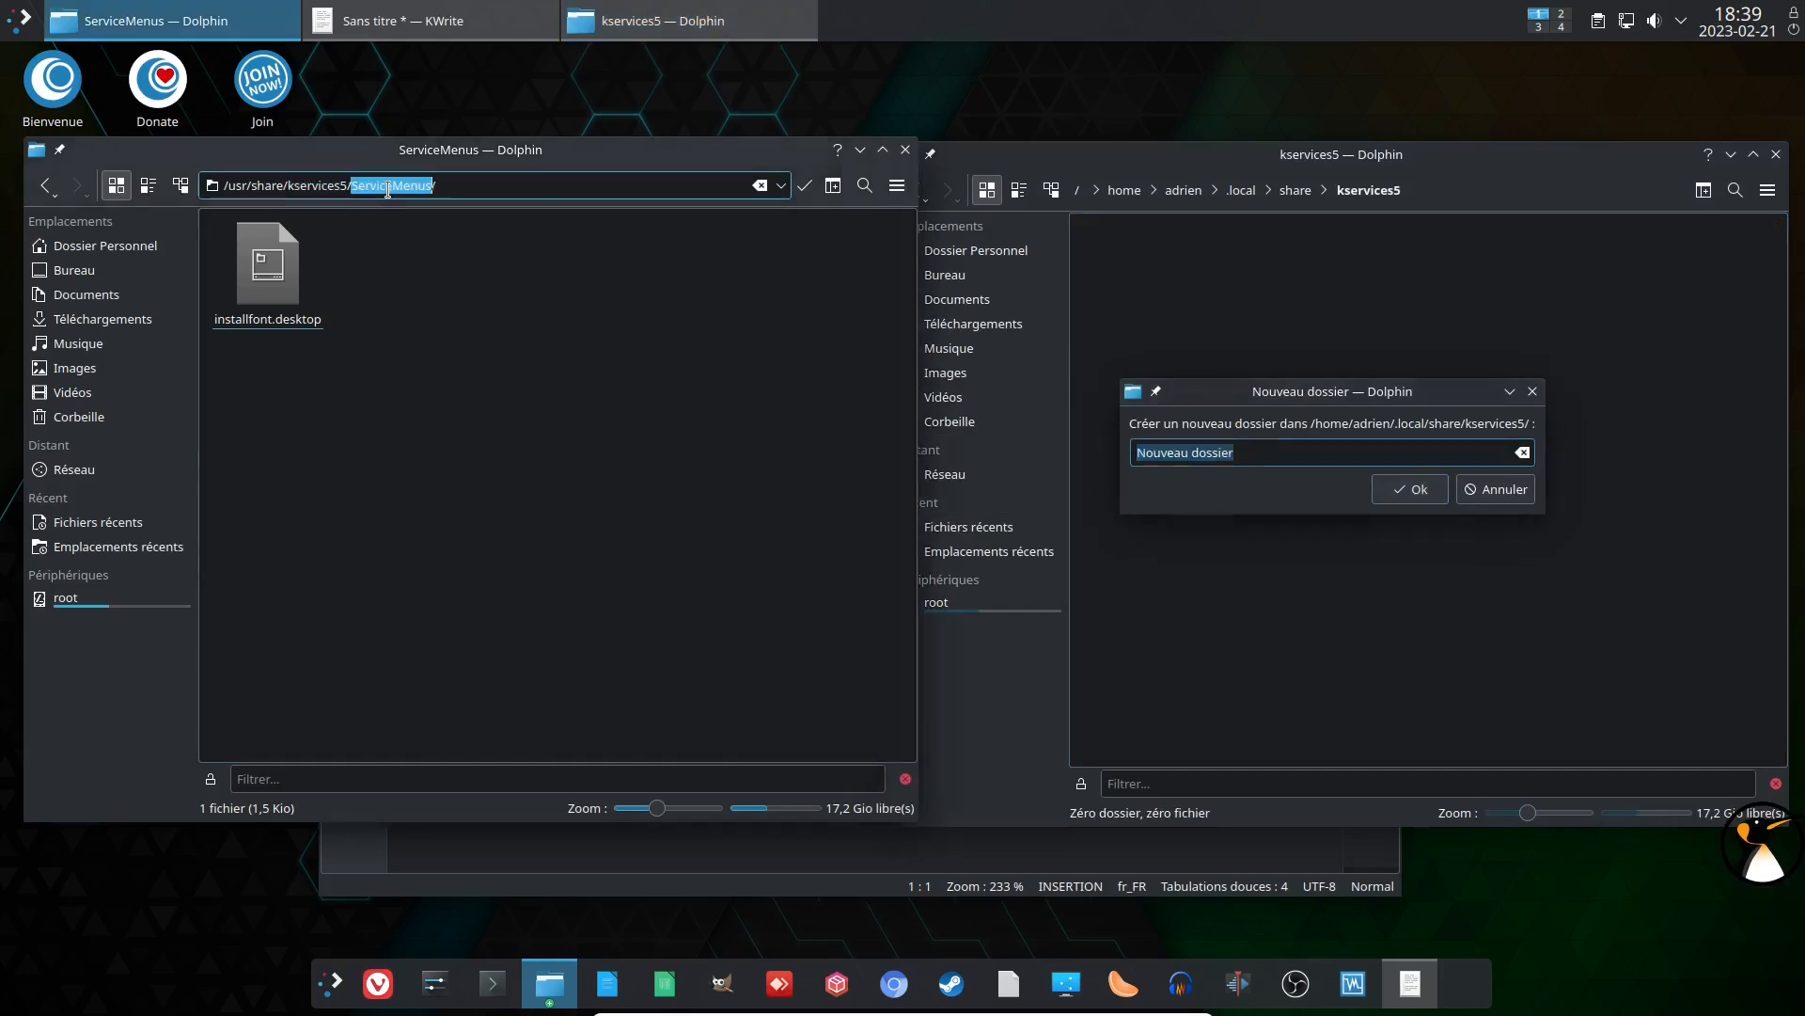
left_click_drag(1288, 453, 1119, 444)
type("ServiceMenus")
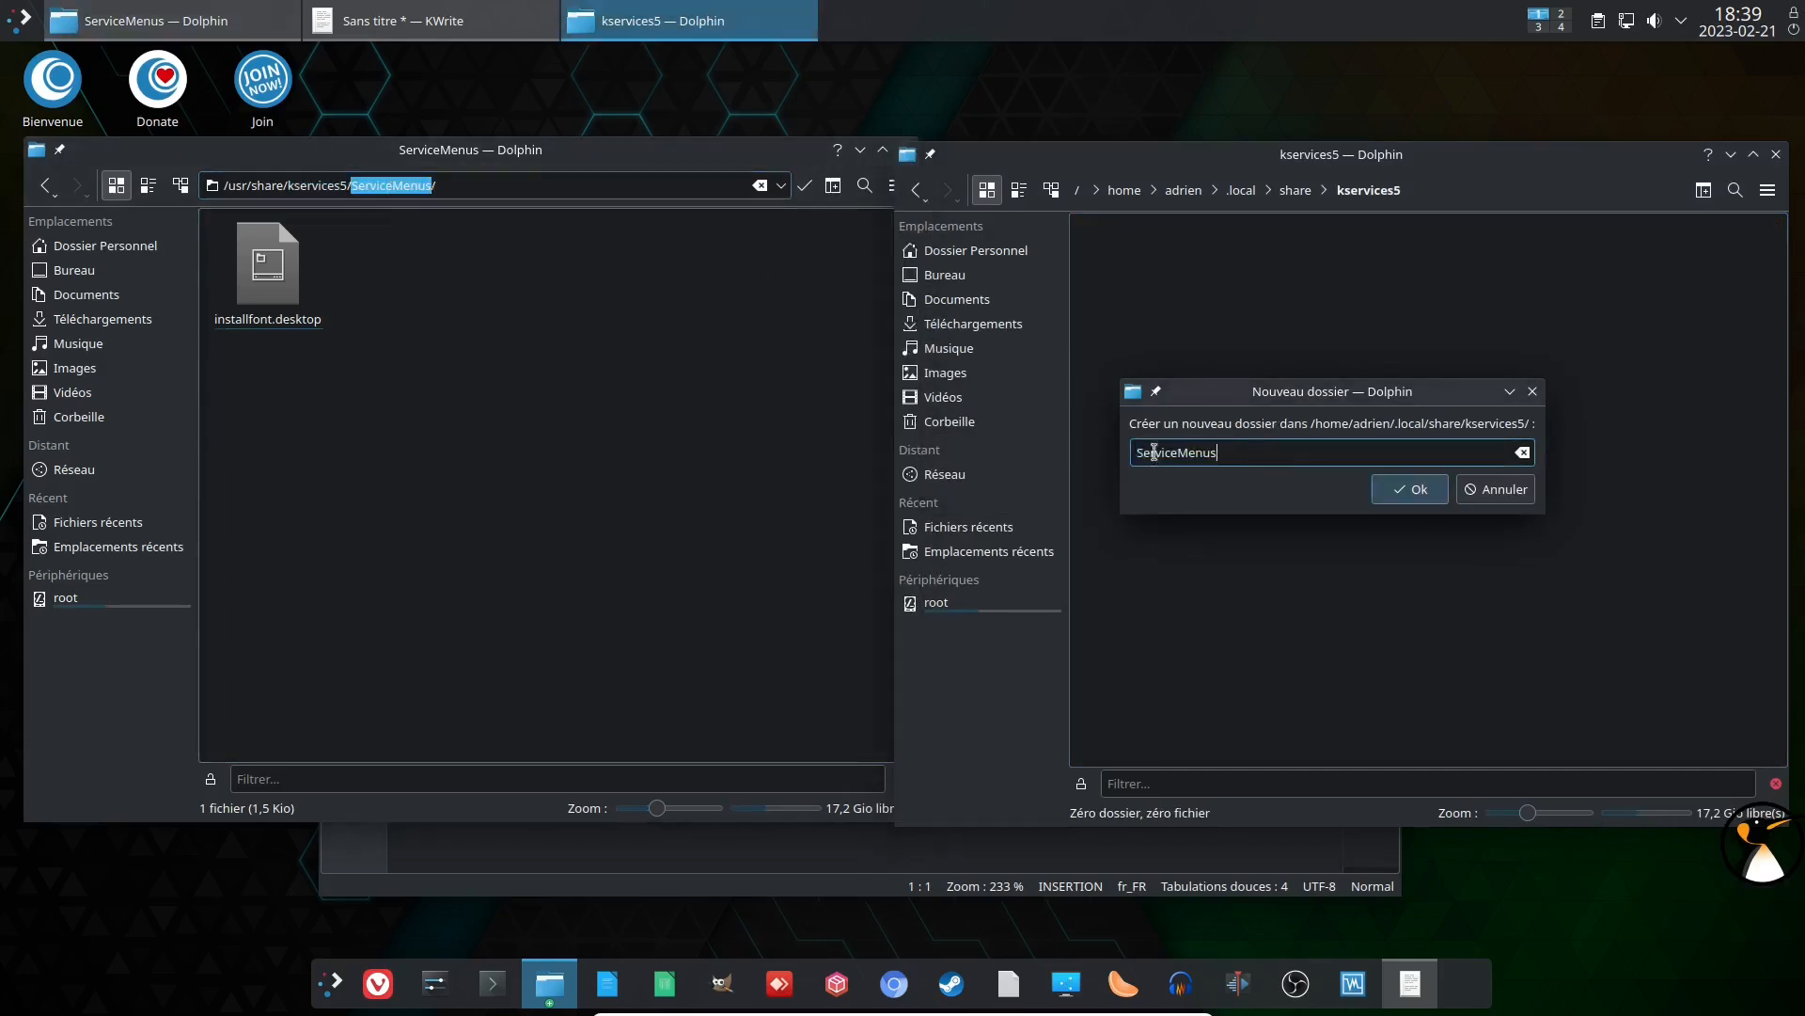
left_click(1394, 498)
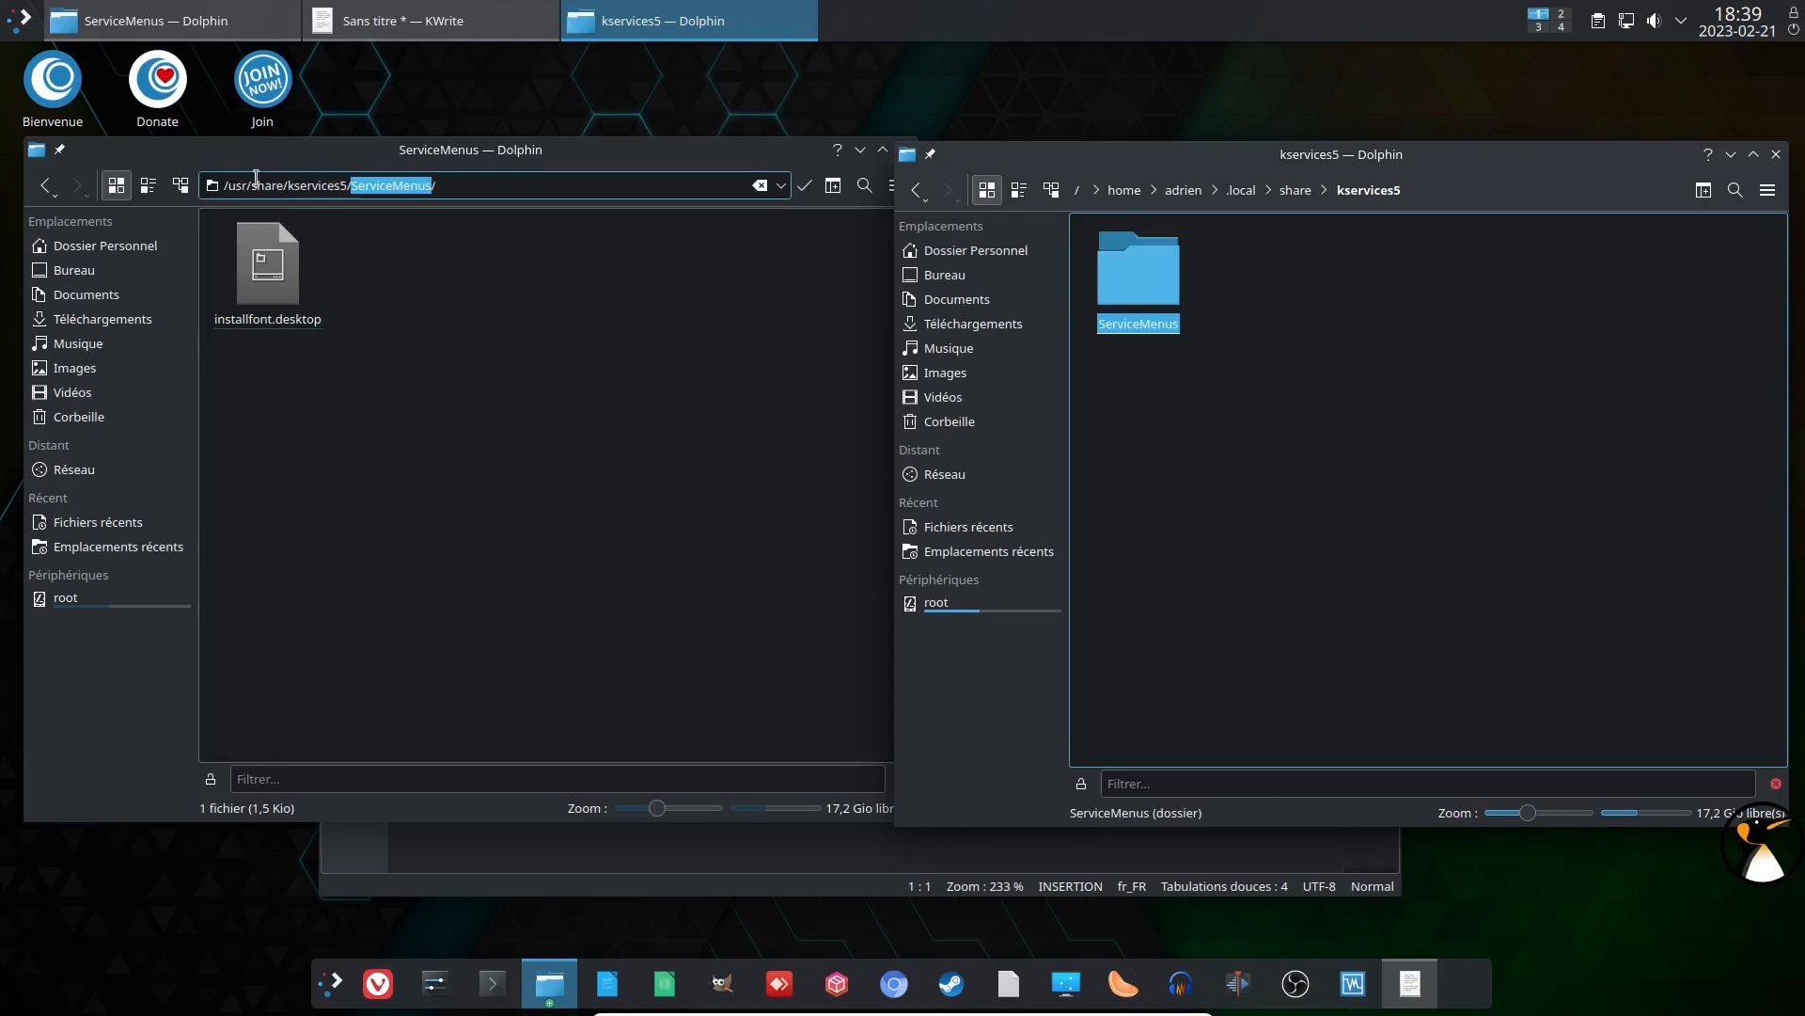
Step: Copy installfont.desktop from /usr/share/kservices5/ServiceMenus into the new ServiceMenus folder under the home folder's .local/share/kservices5
left_click(1142, 282)
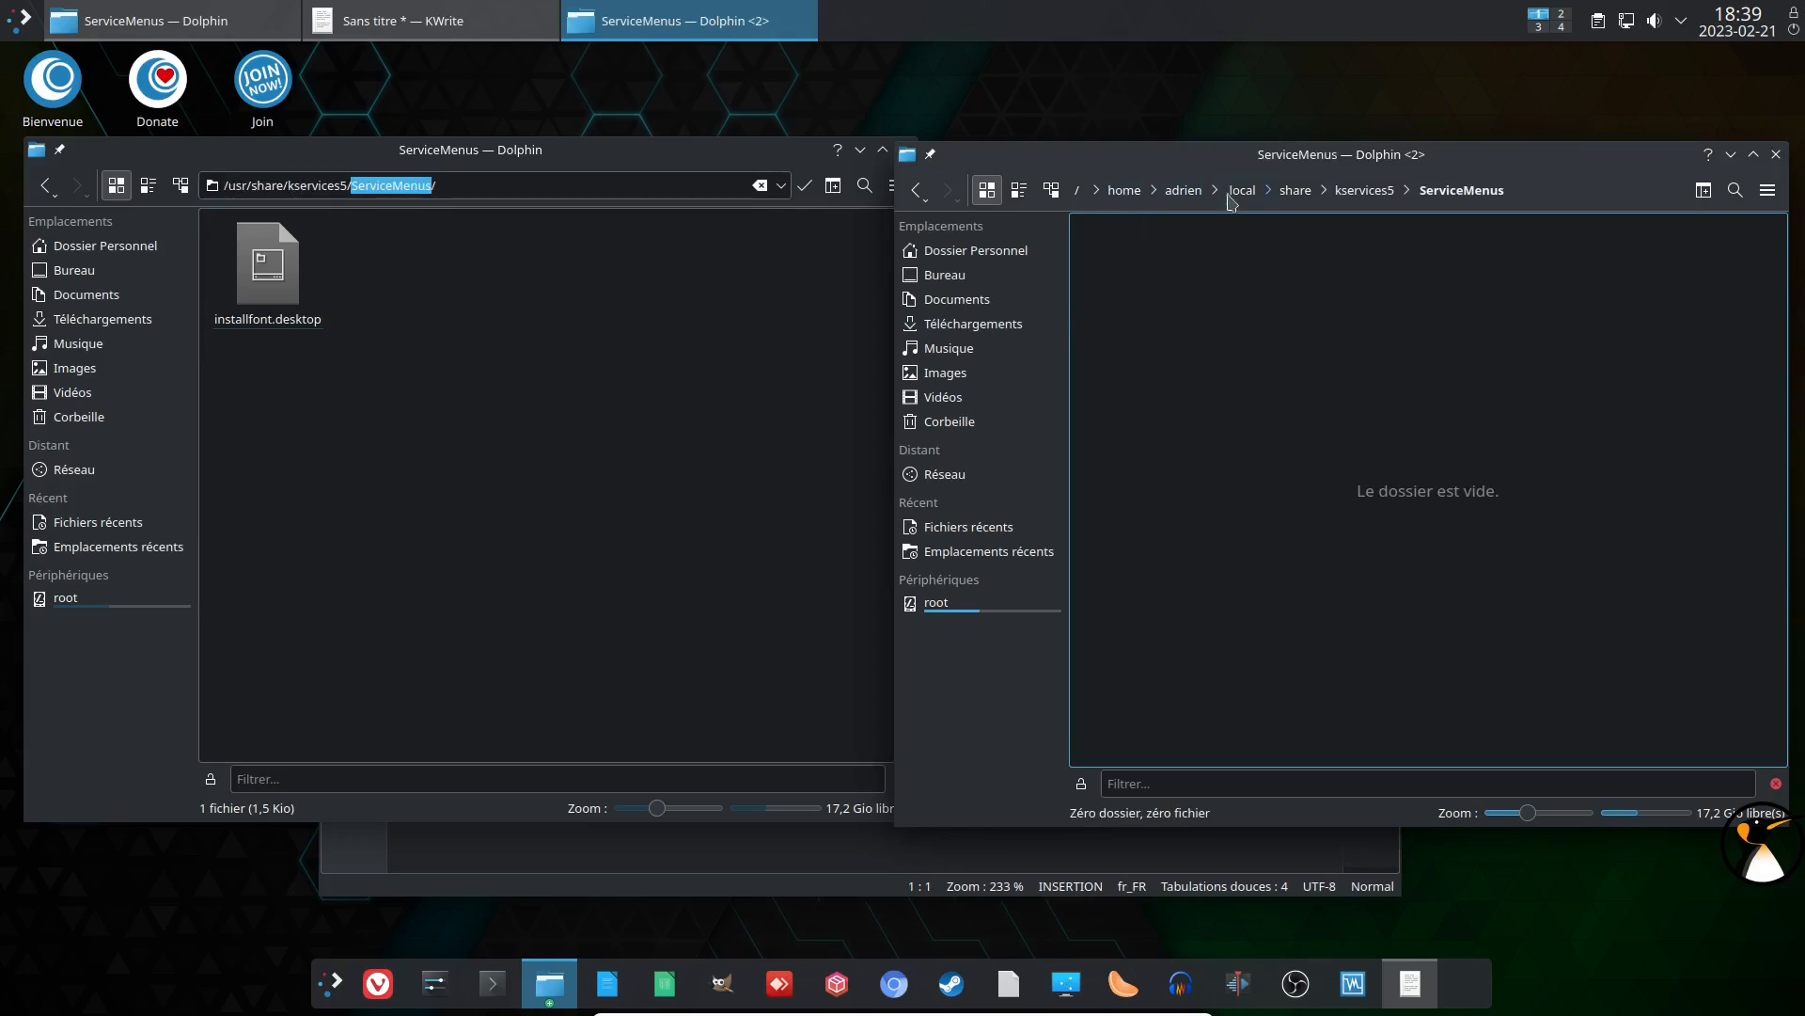
right_click(245, 282)
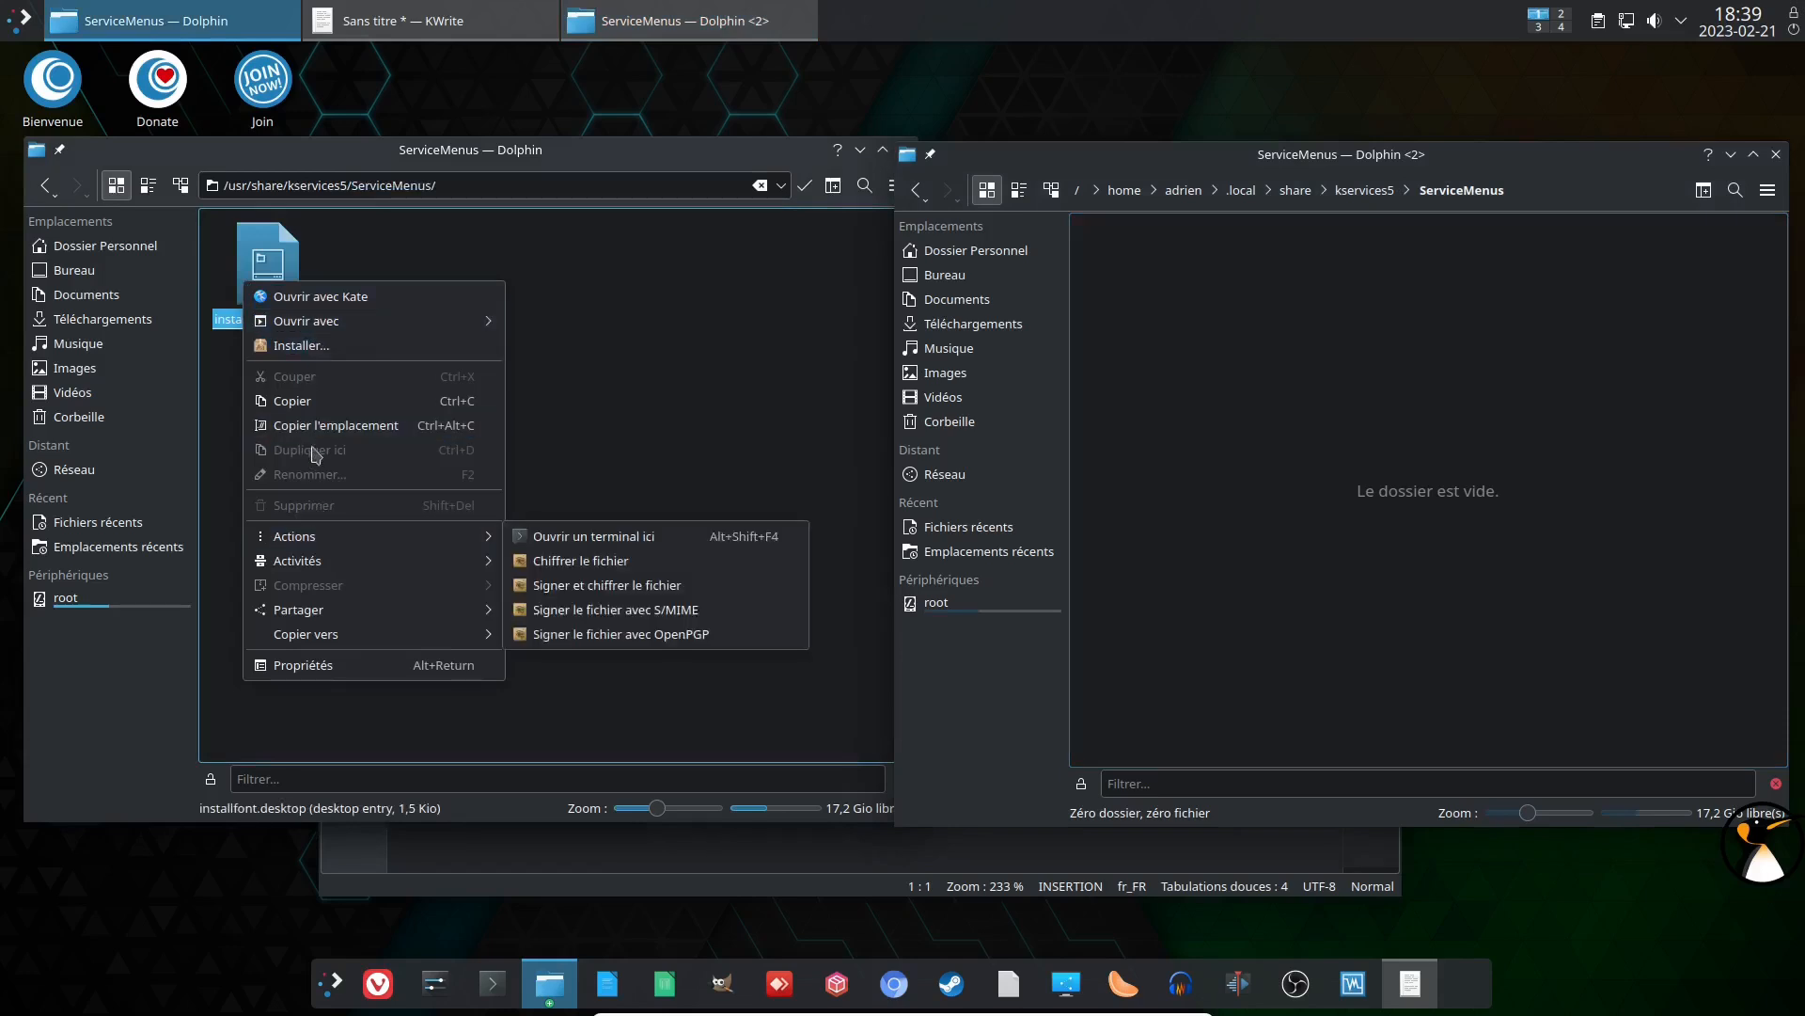
left_click(310, 401)
right_click(1252, 340)
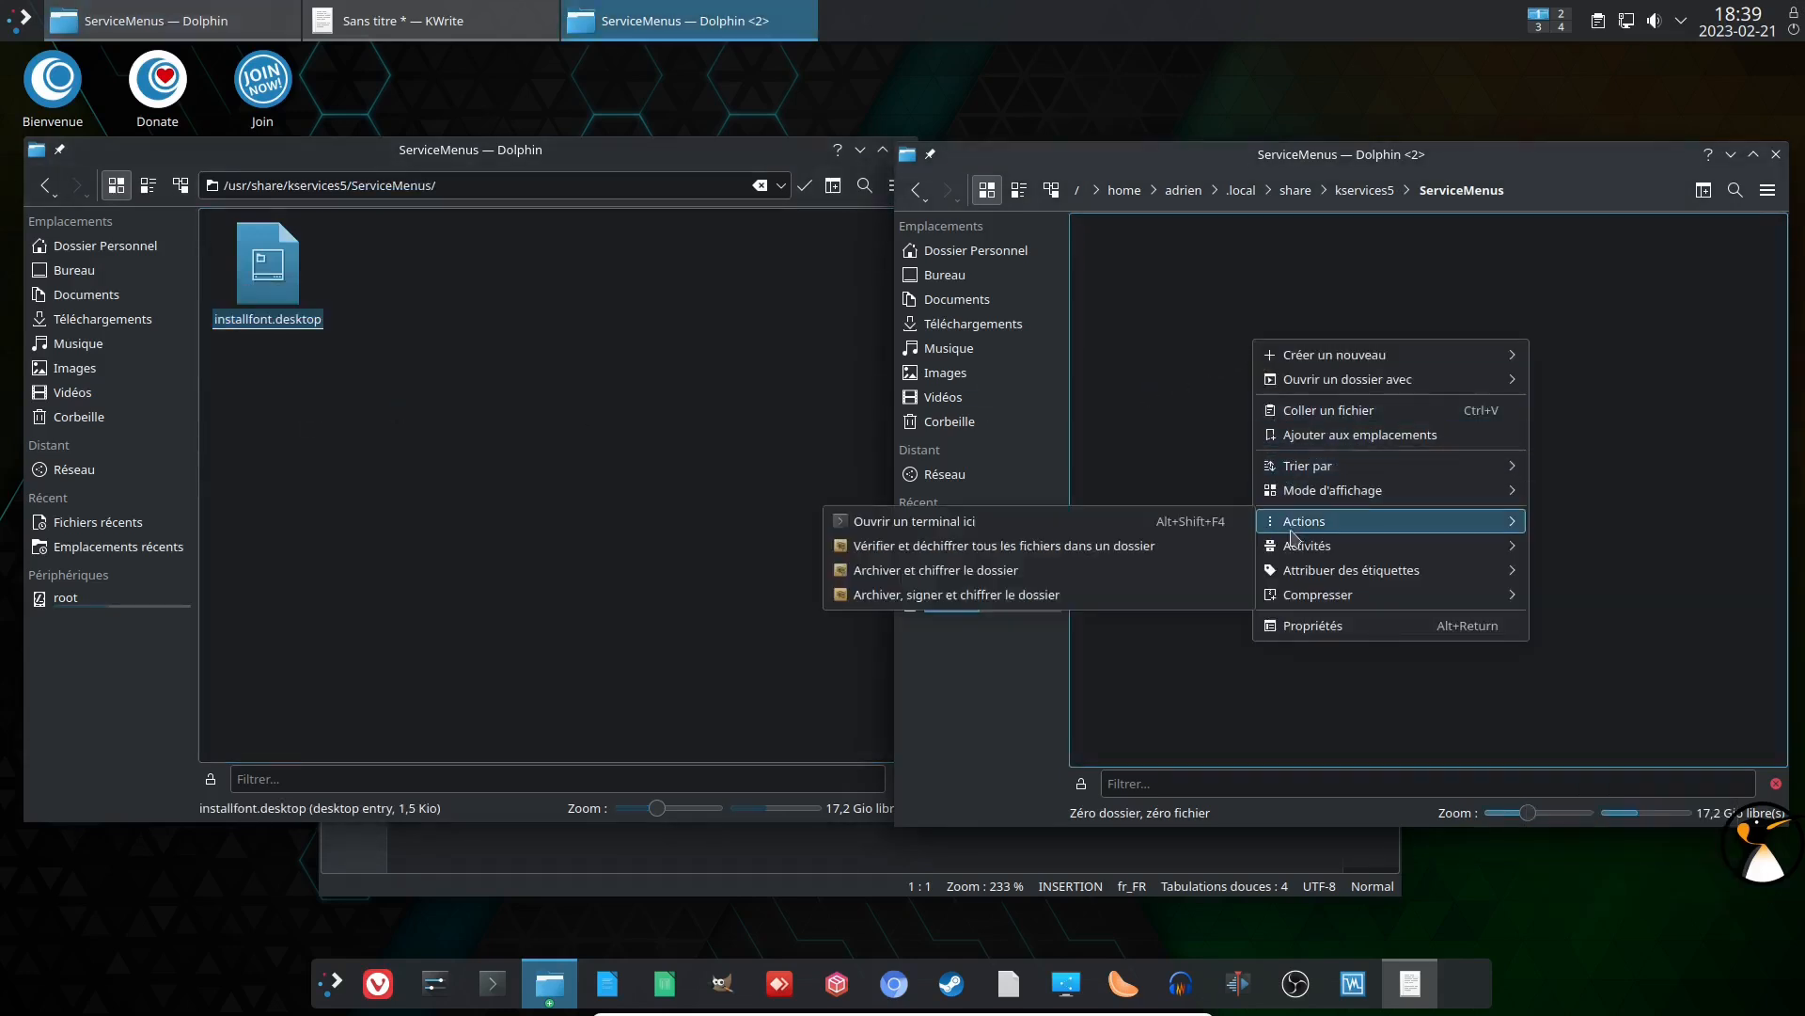
left_click(1305, 406)
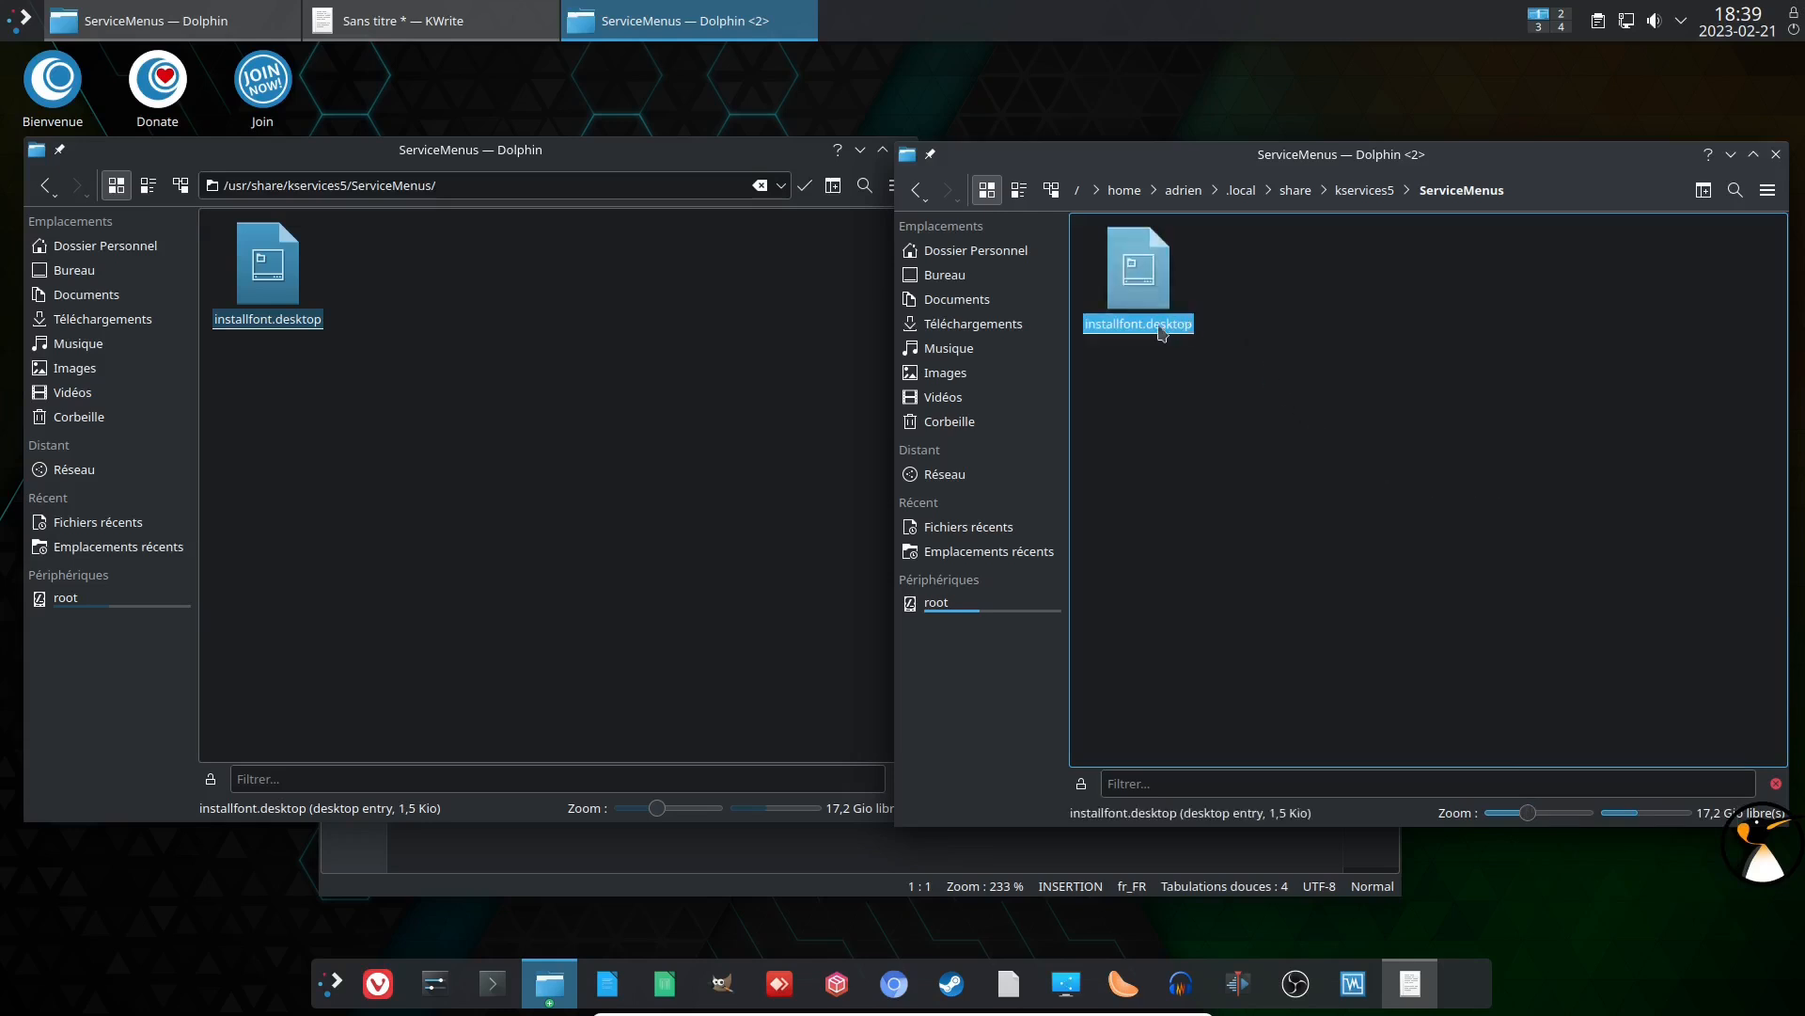
Step: Rename the copied installfont.desktop file as dolphinroot.desktop
right_click(1149, 325)
left_click(1209, 523)
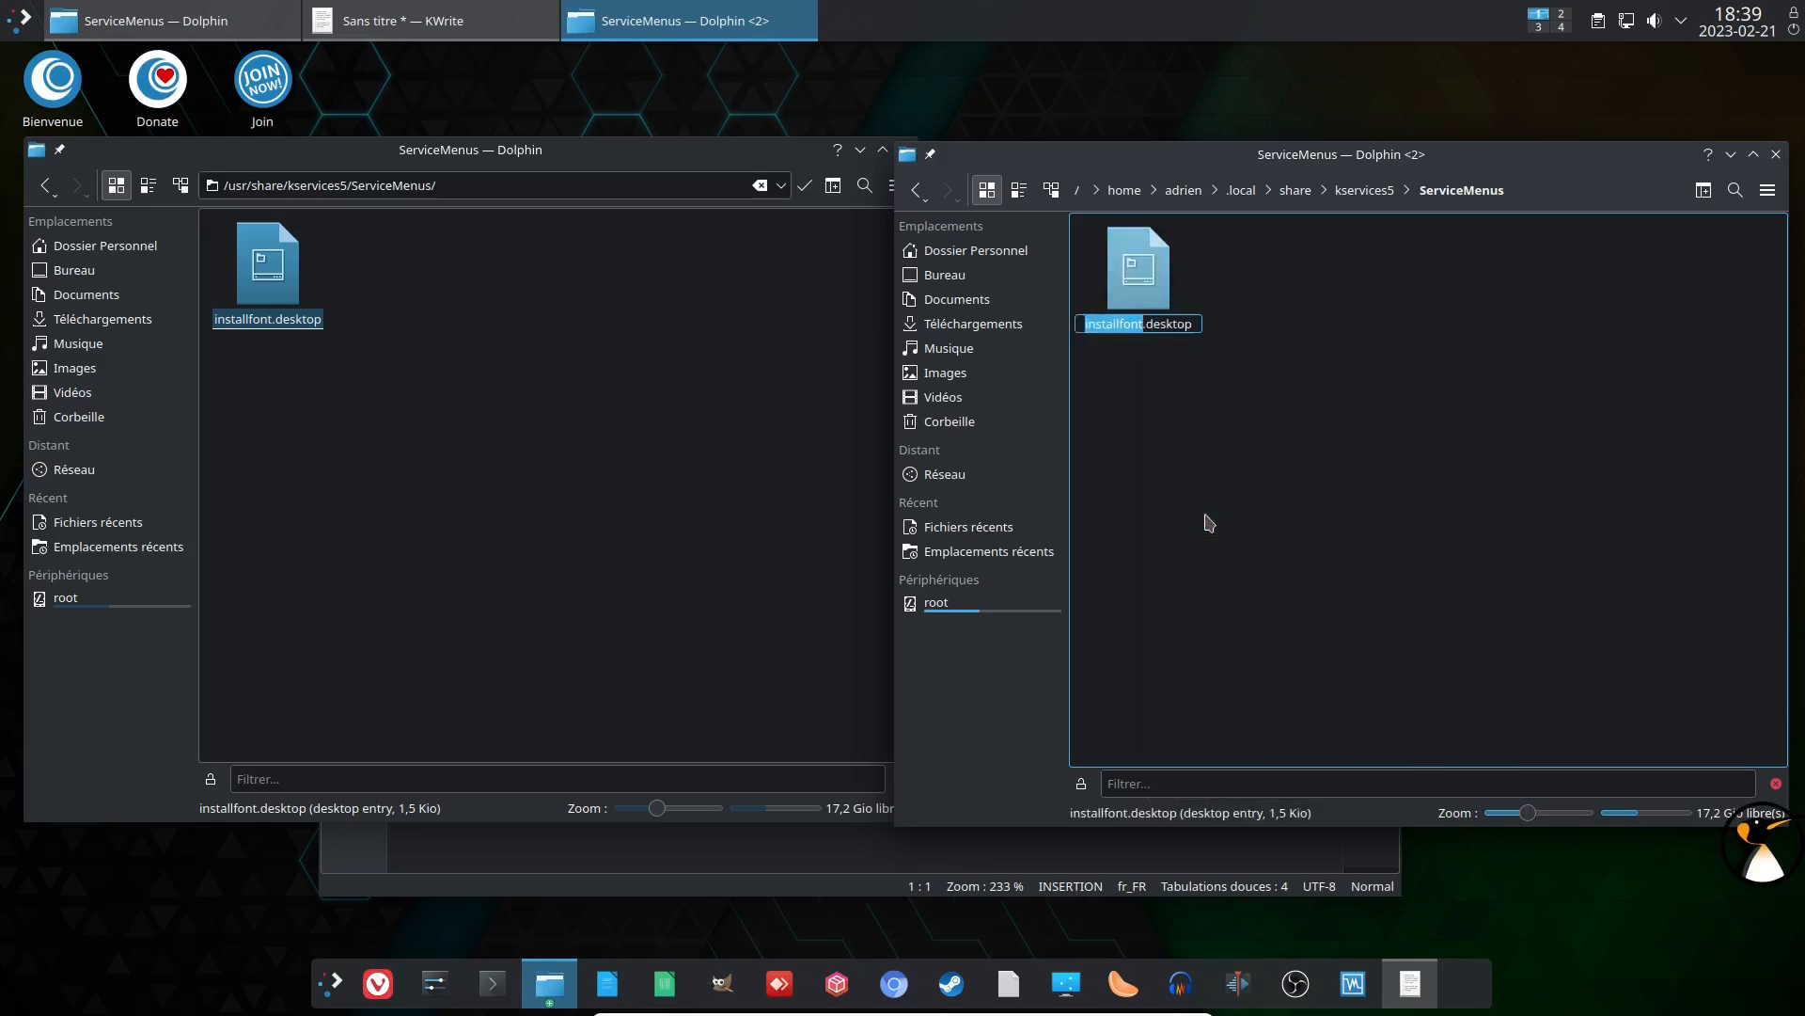
type("dolphin")
type("root")
key("Return")
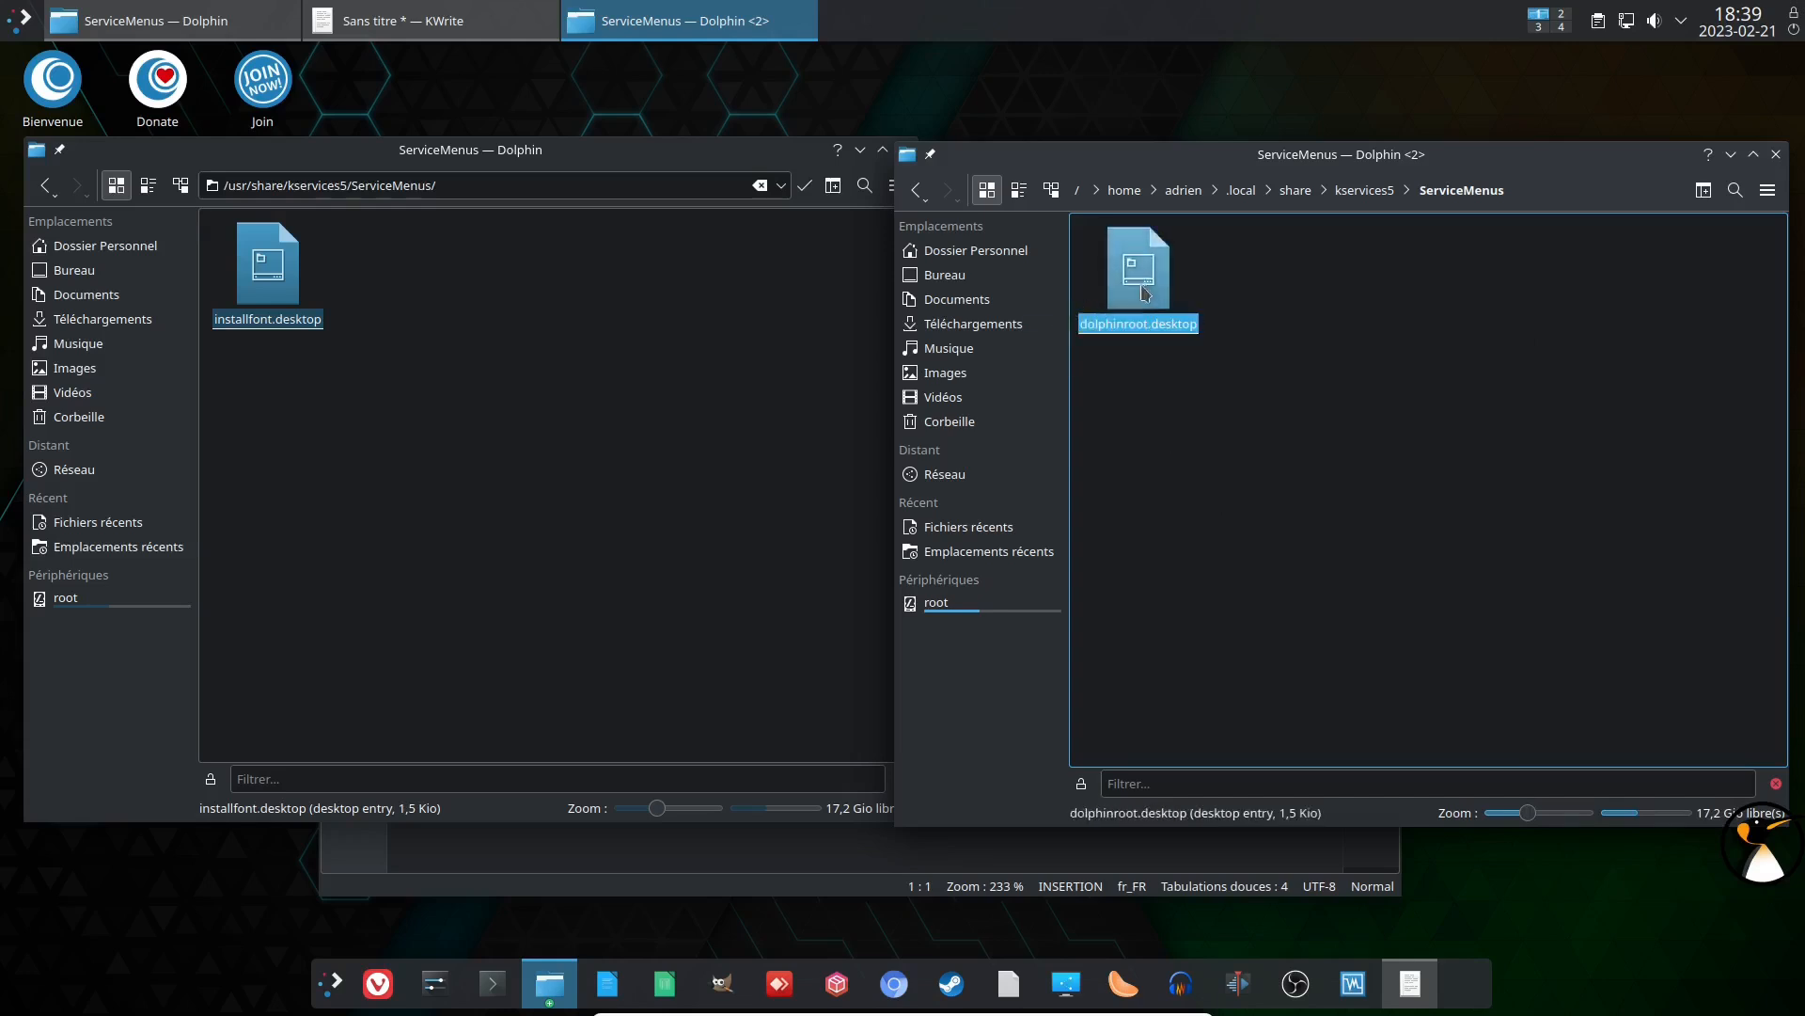
Step: Minimize the first Dolphin window, open dolphinroot.desktop in KWrite and take the editor window out of full-screen size
left_click(861, 151)
right_click(1162, 281)
mouse_move(1223, 320)
left_click(1562, 322)
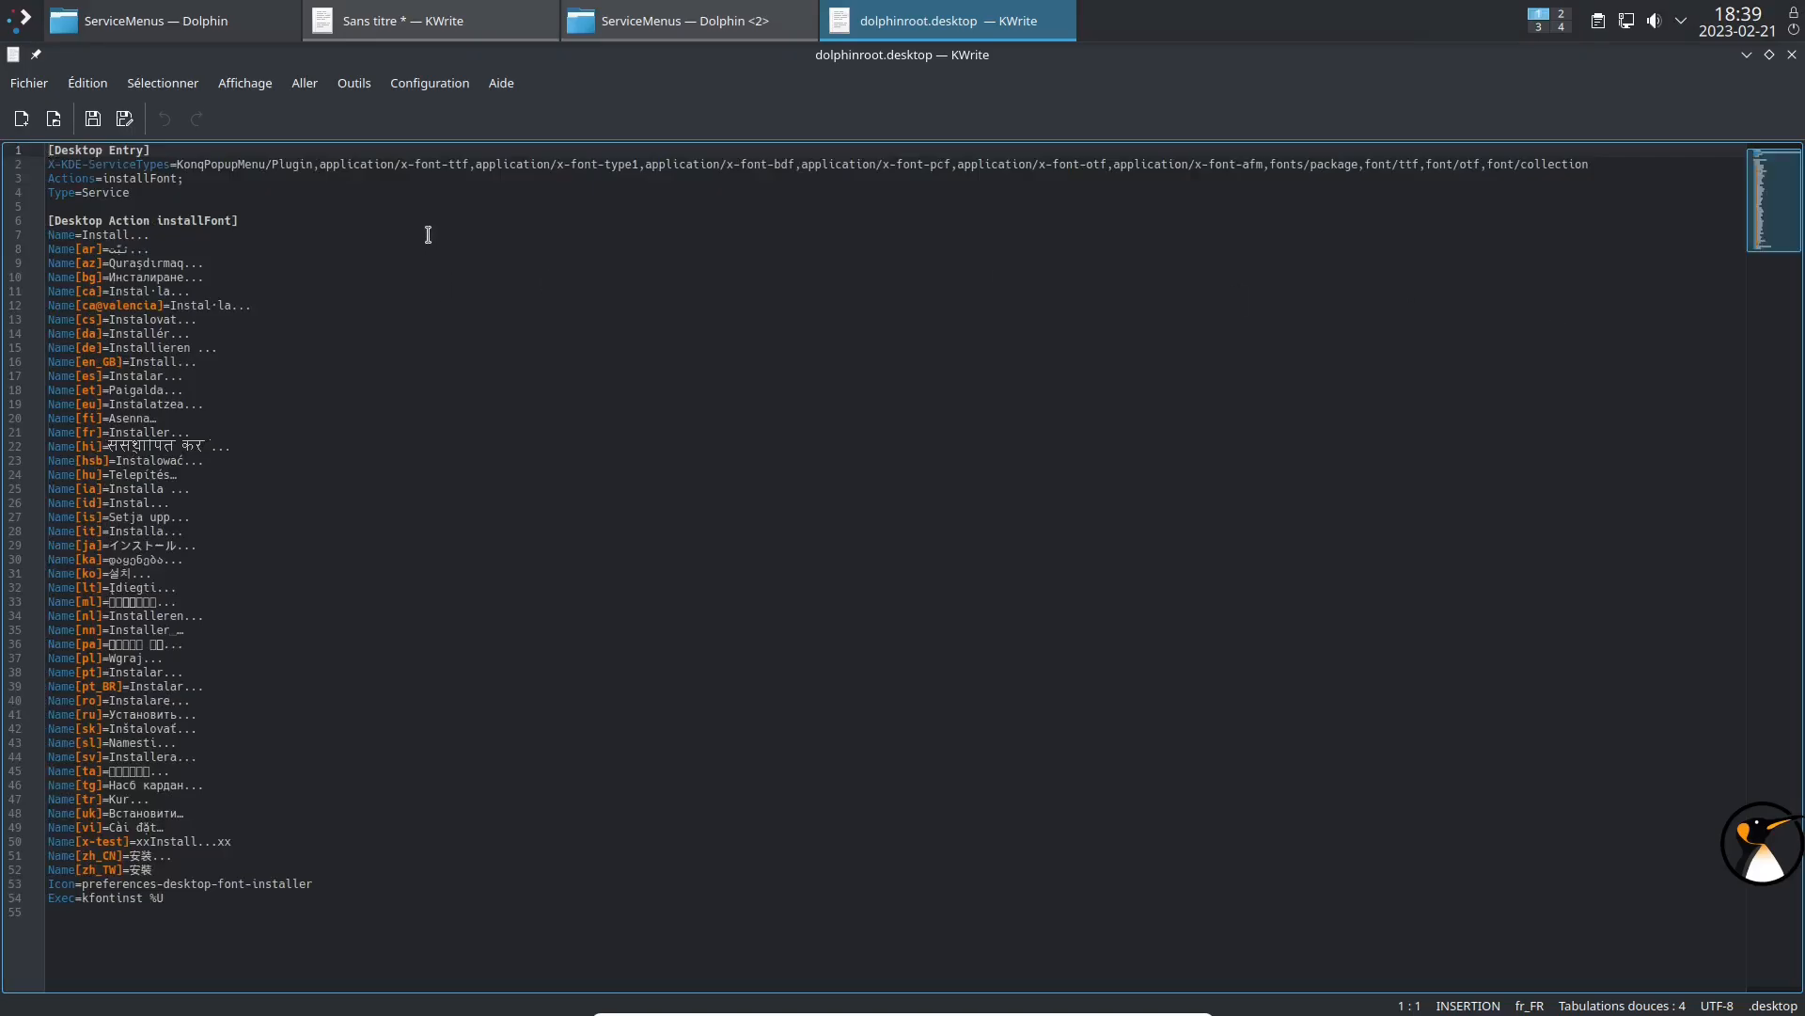
left_click_drag(485, 57, 653, 182)
Step: Enlarge the text and delete all the translated Name[...] lines, keeping only the plain Name line
scroll(608, 454, "up", 6)
left_click_drag(438, 479, 780, 670)
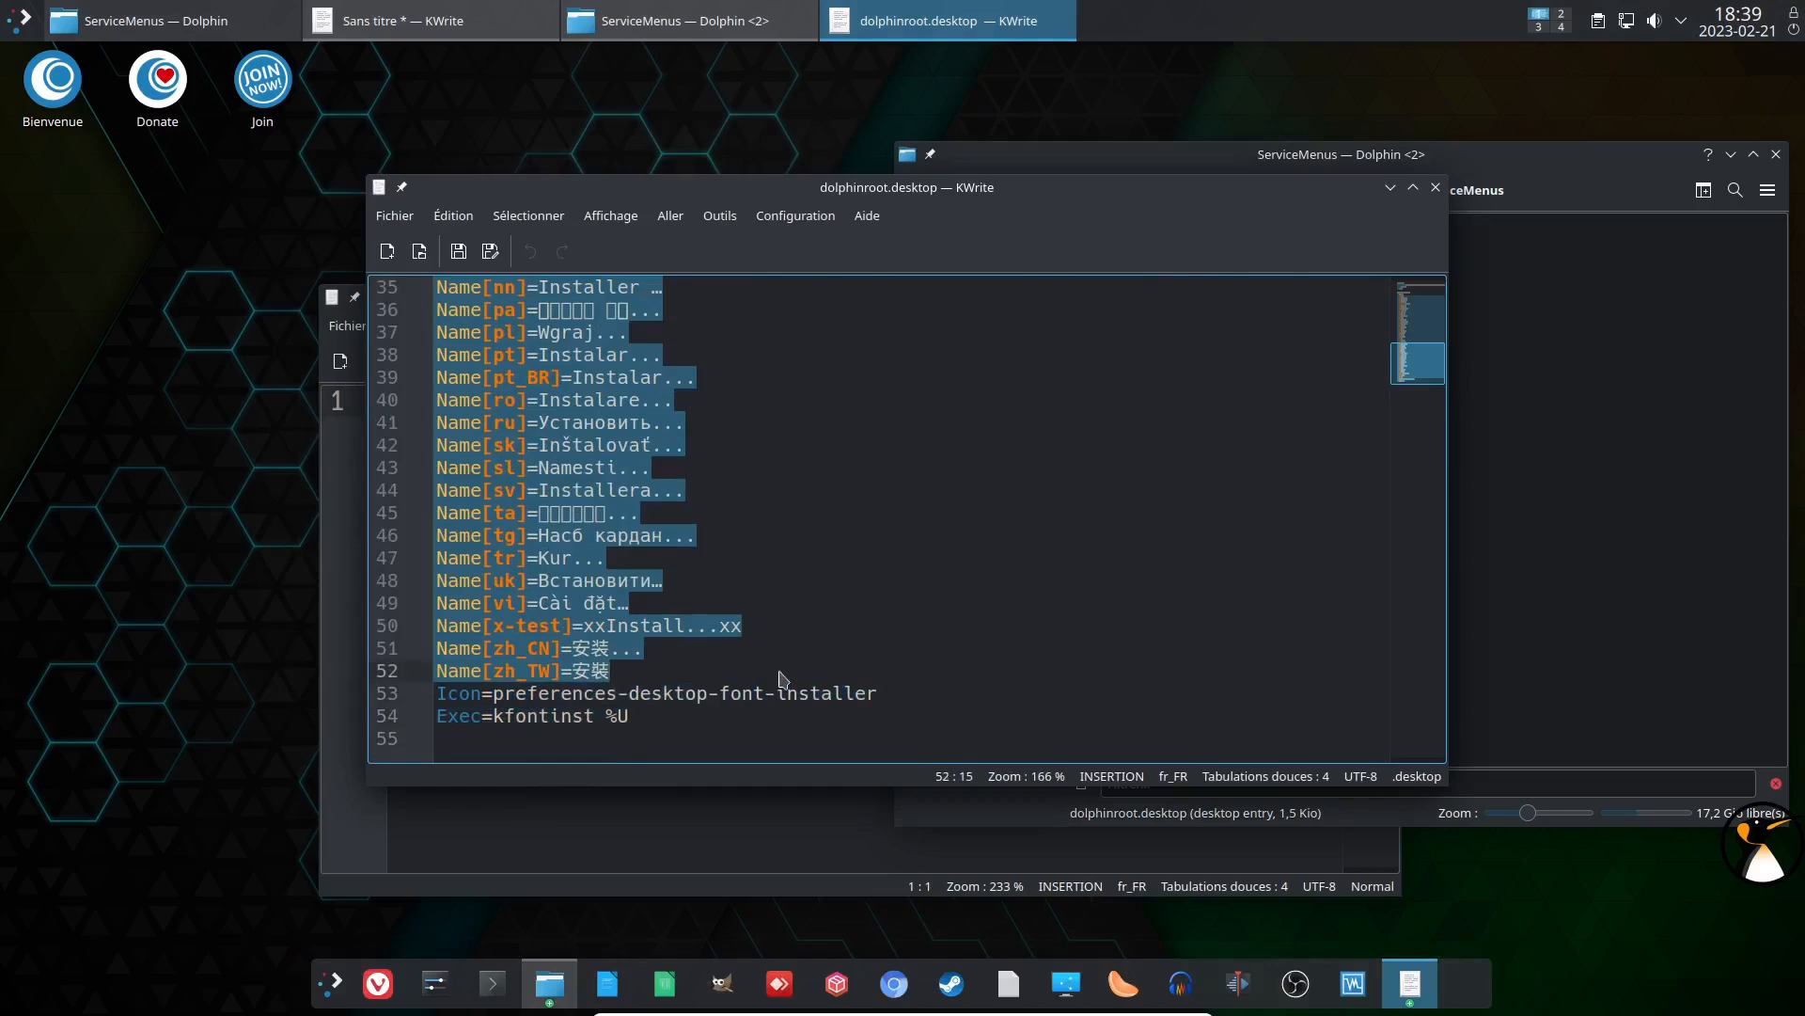
key("Delete")
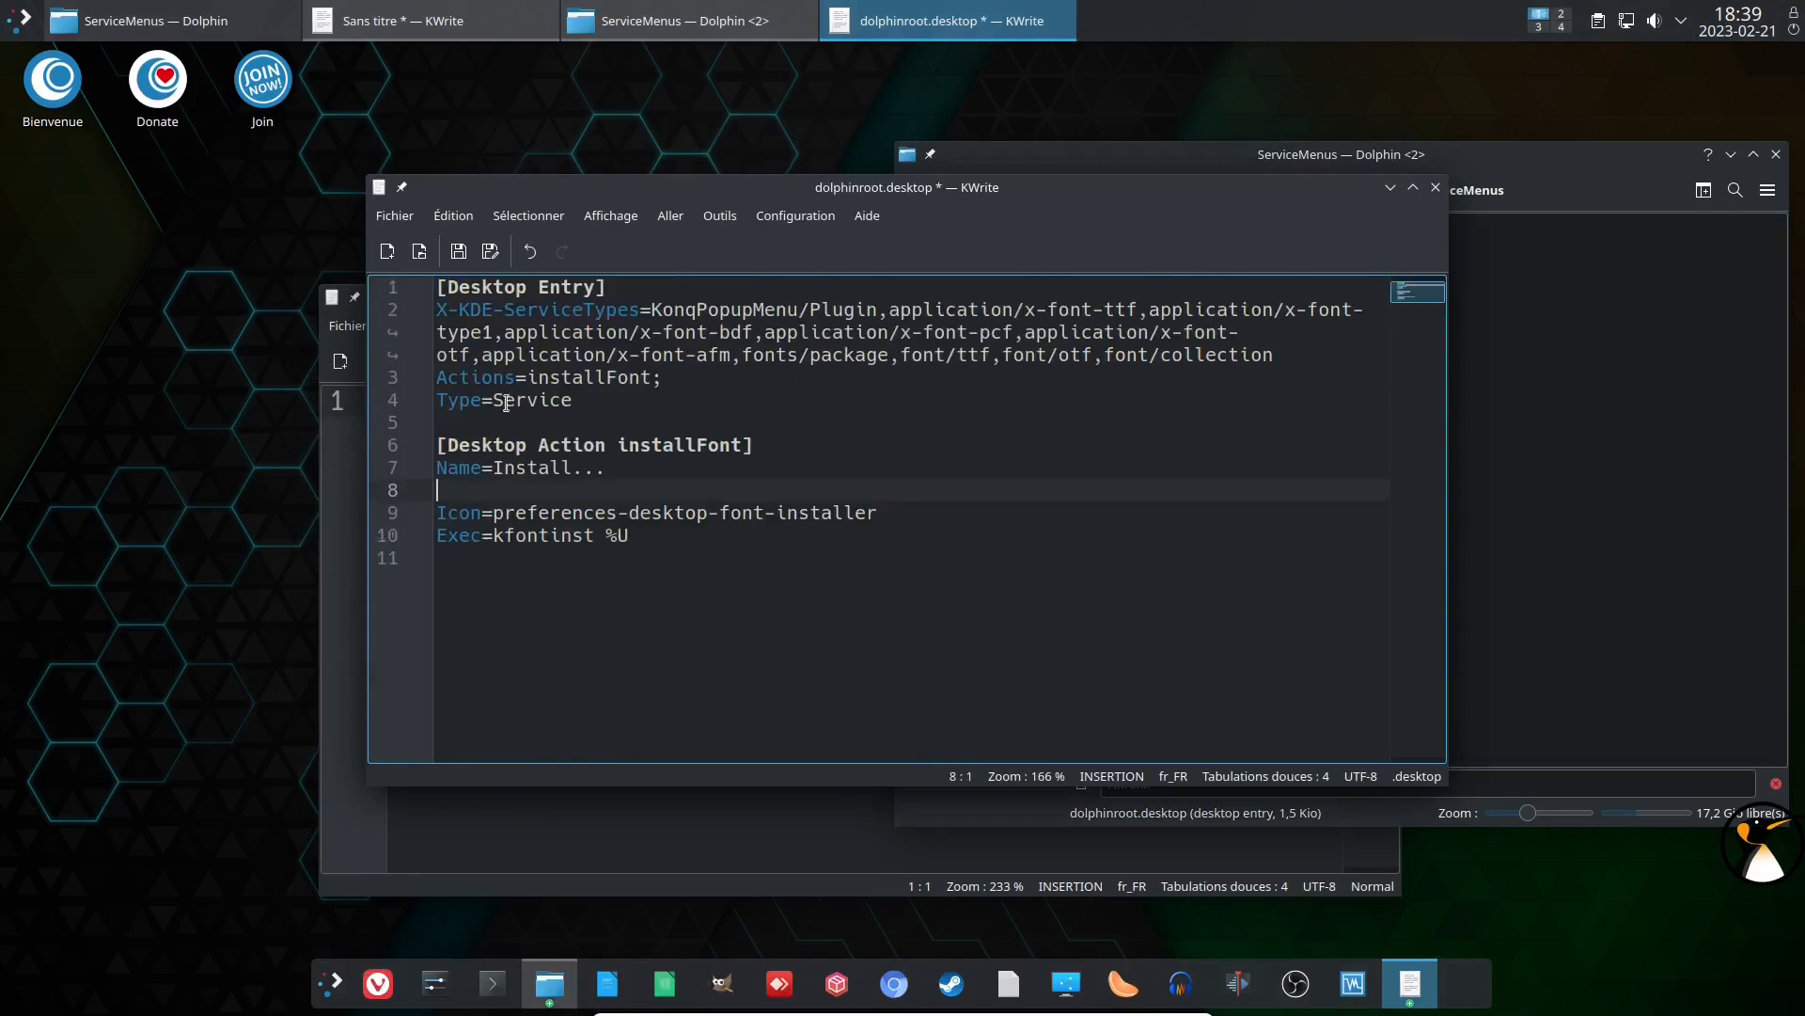
Step: Examine the Type=Service line and compare it with the context actions offered inside the ServiceMenus folder in Dolphin
double_click(542, 402)
key("End")
key("shift+Home")
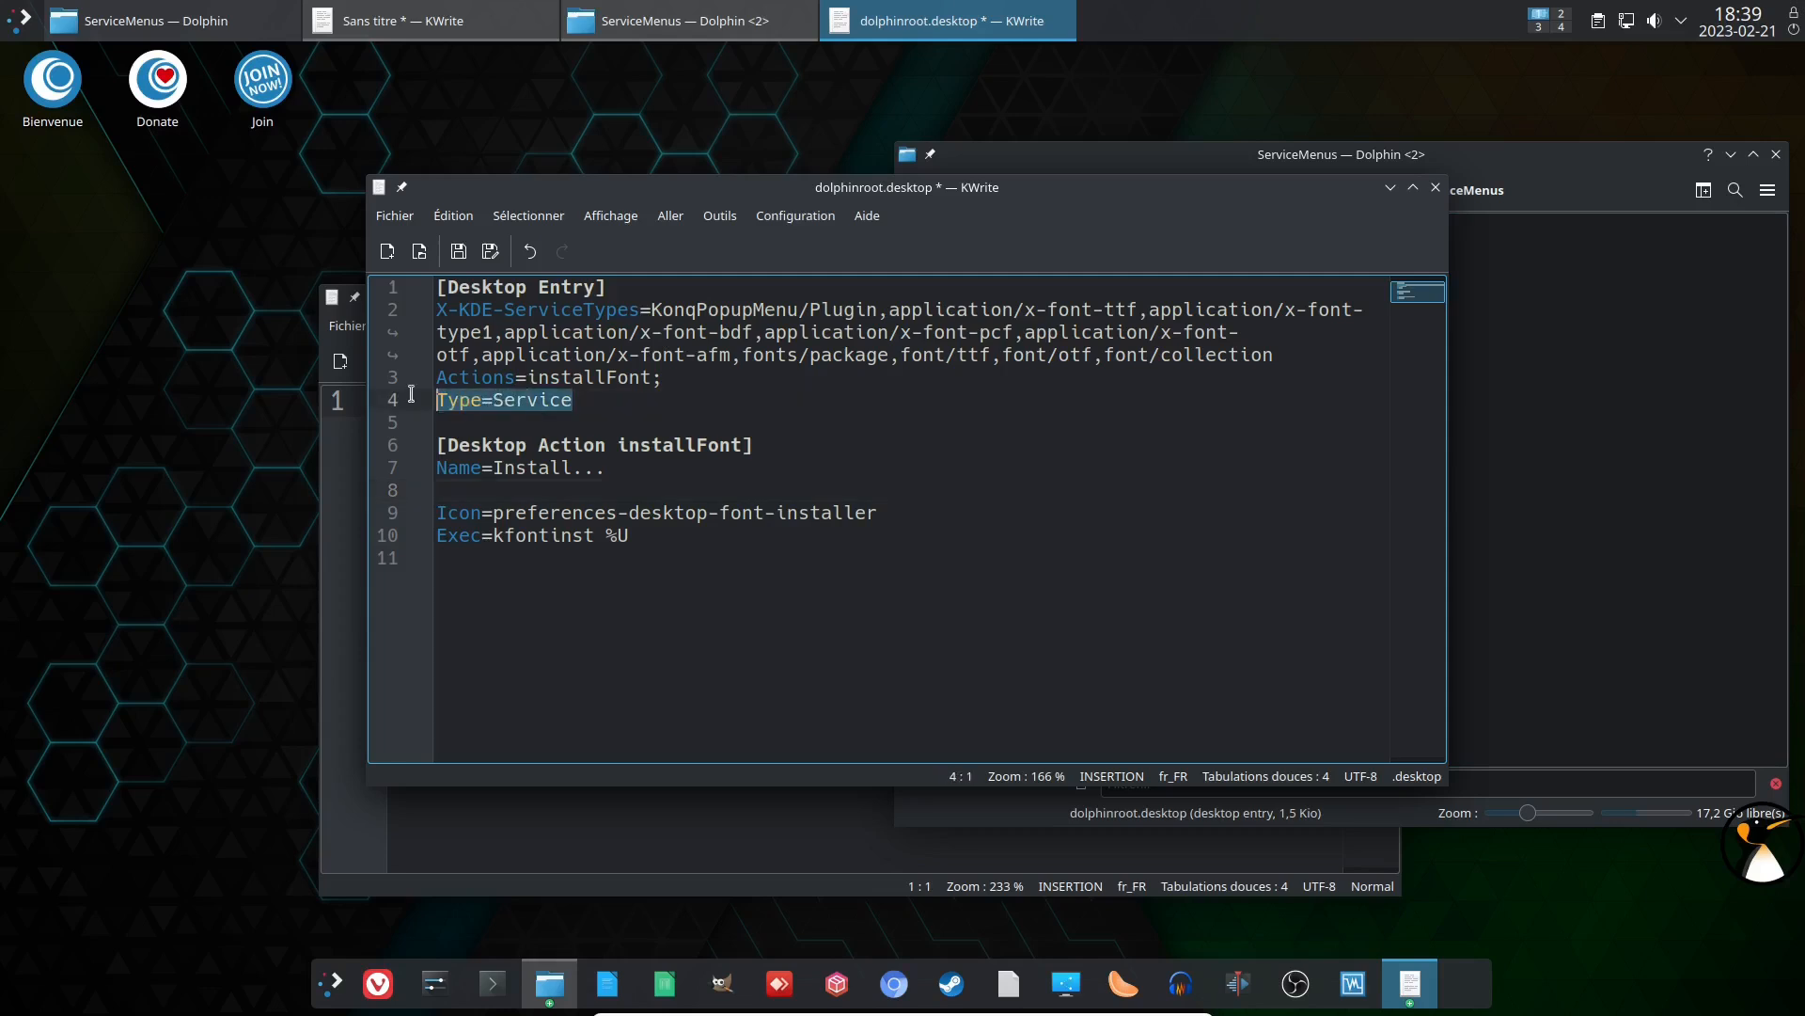
left_click_drag(1110, 196, 945, 186)
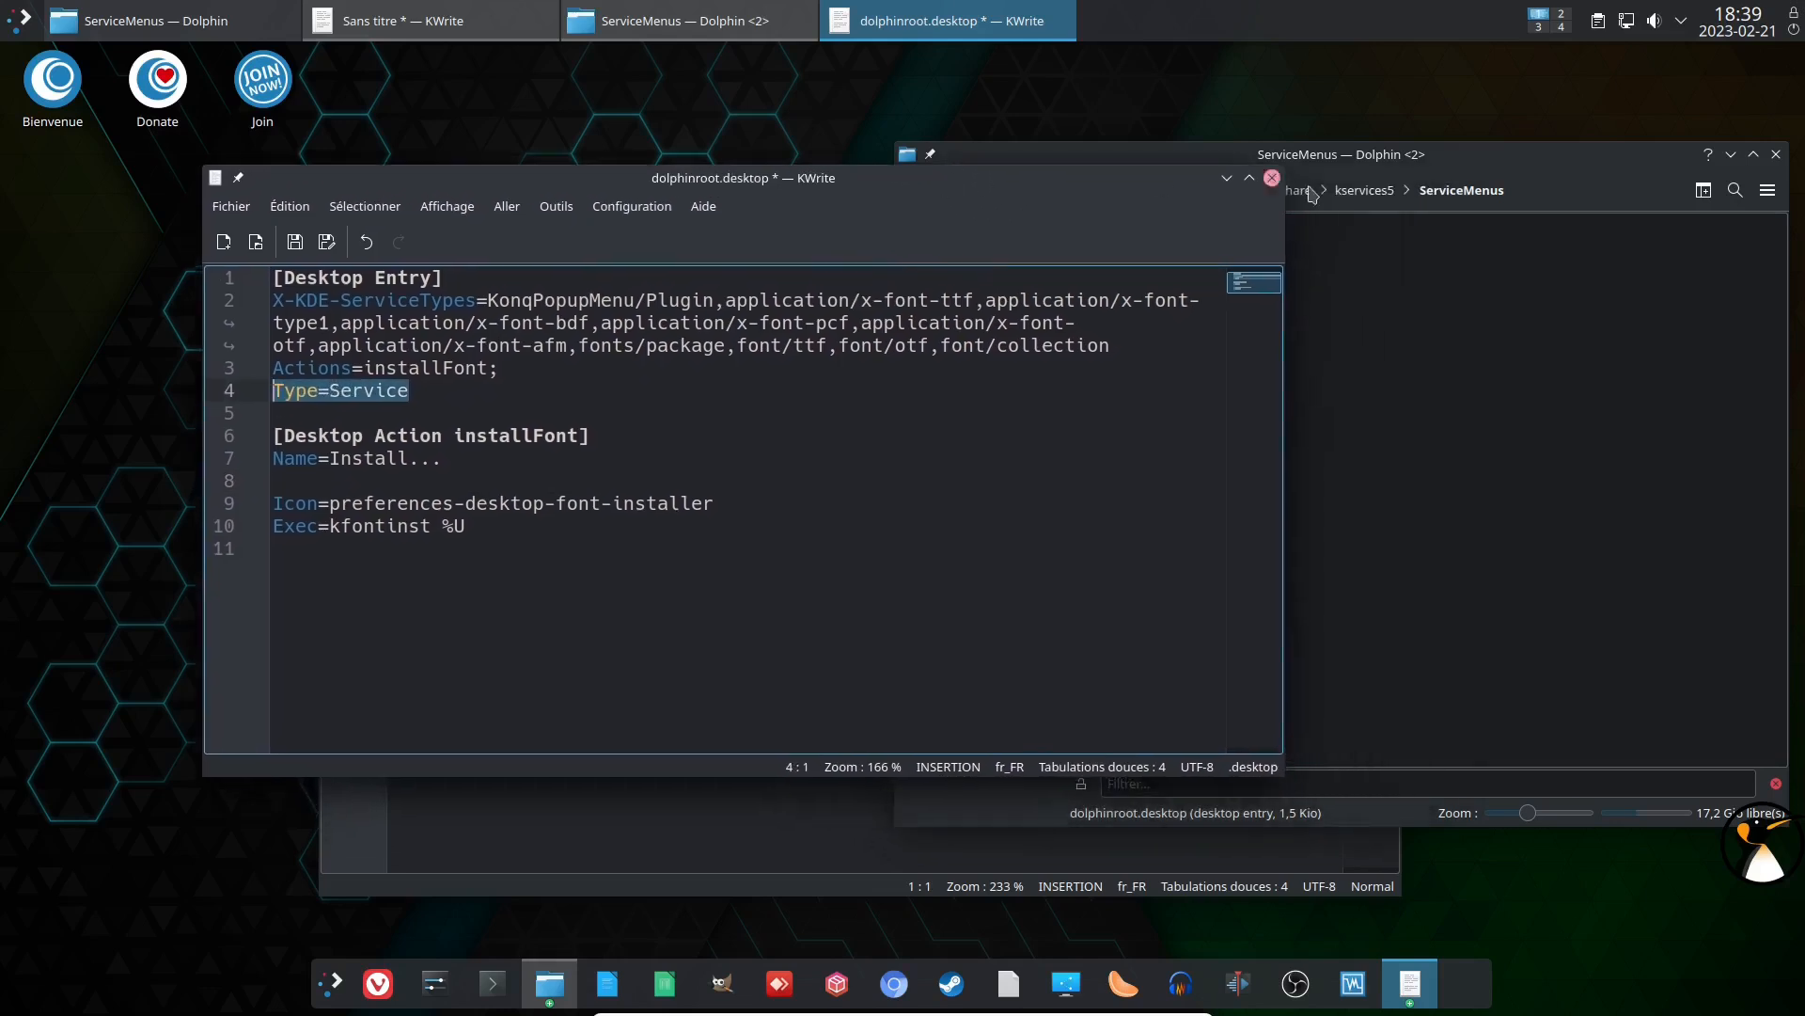
left_click(1297, 371)
right_click(1298, 366)
mouse_move(1371, 553)
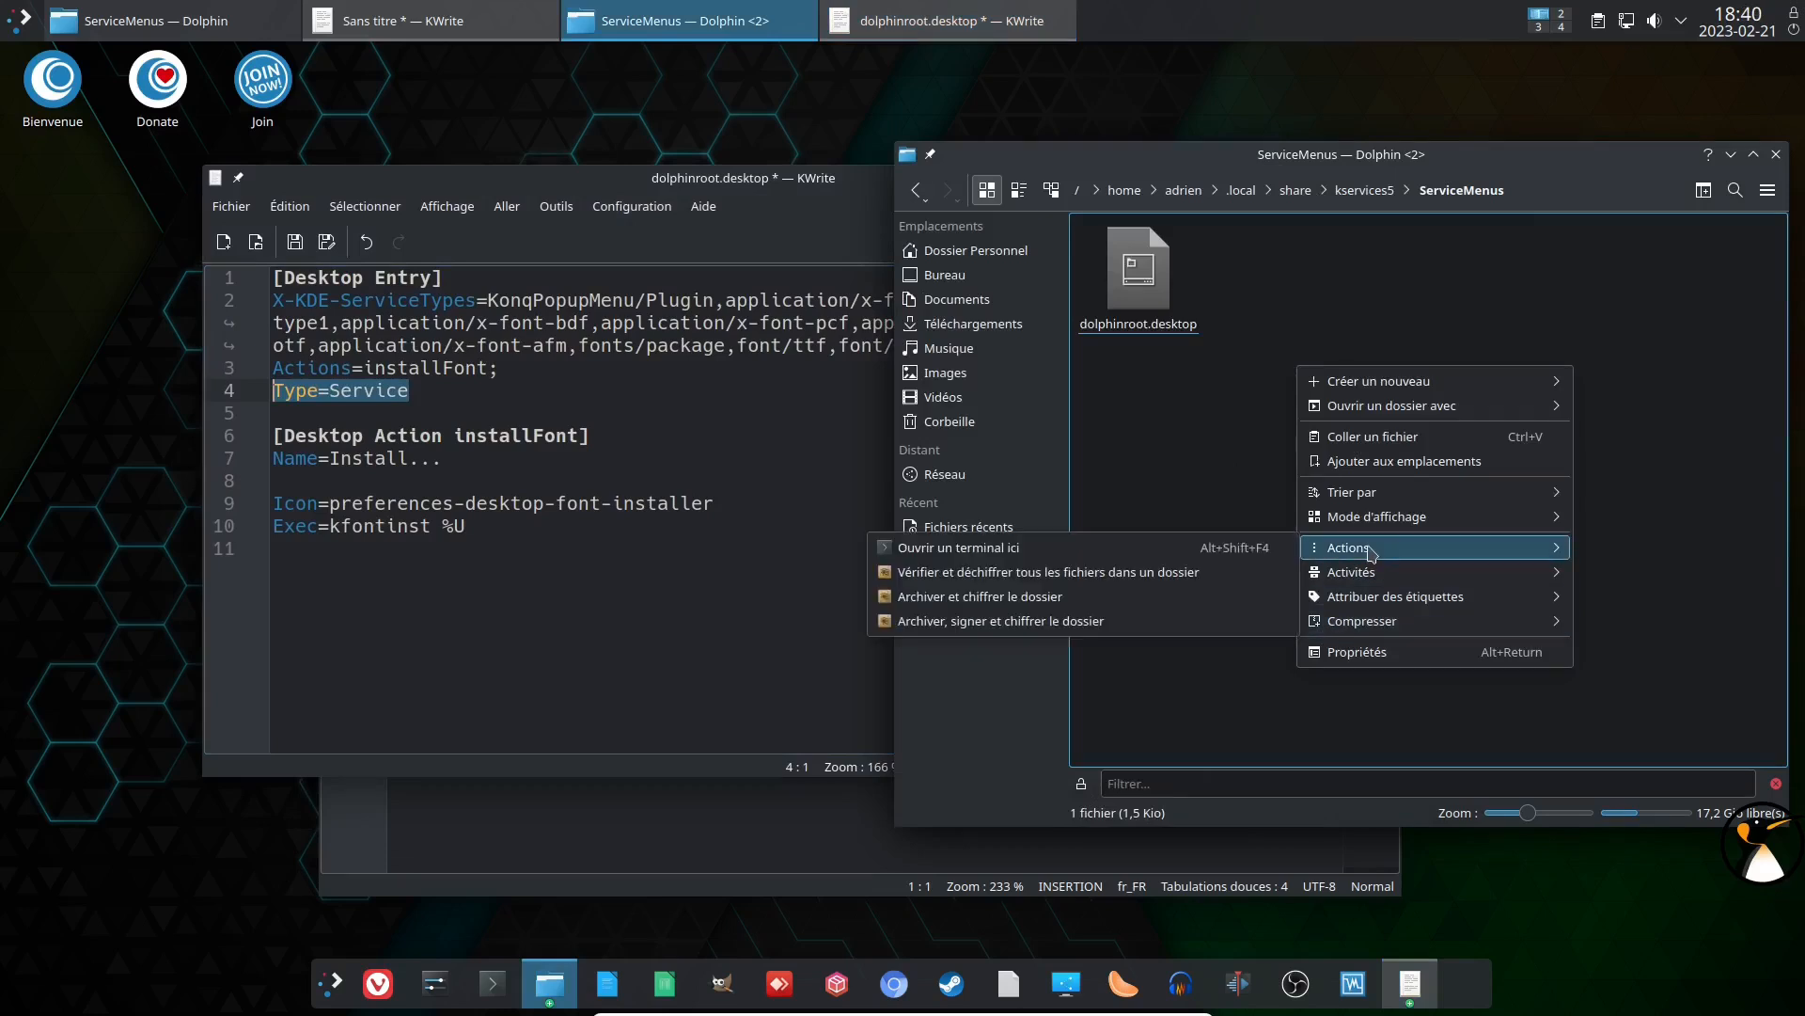
left_click(622, 194)
left_click(408, 320)
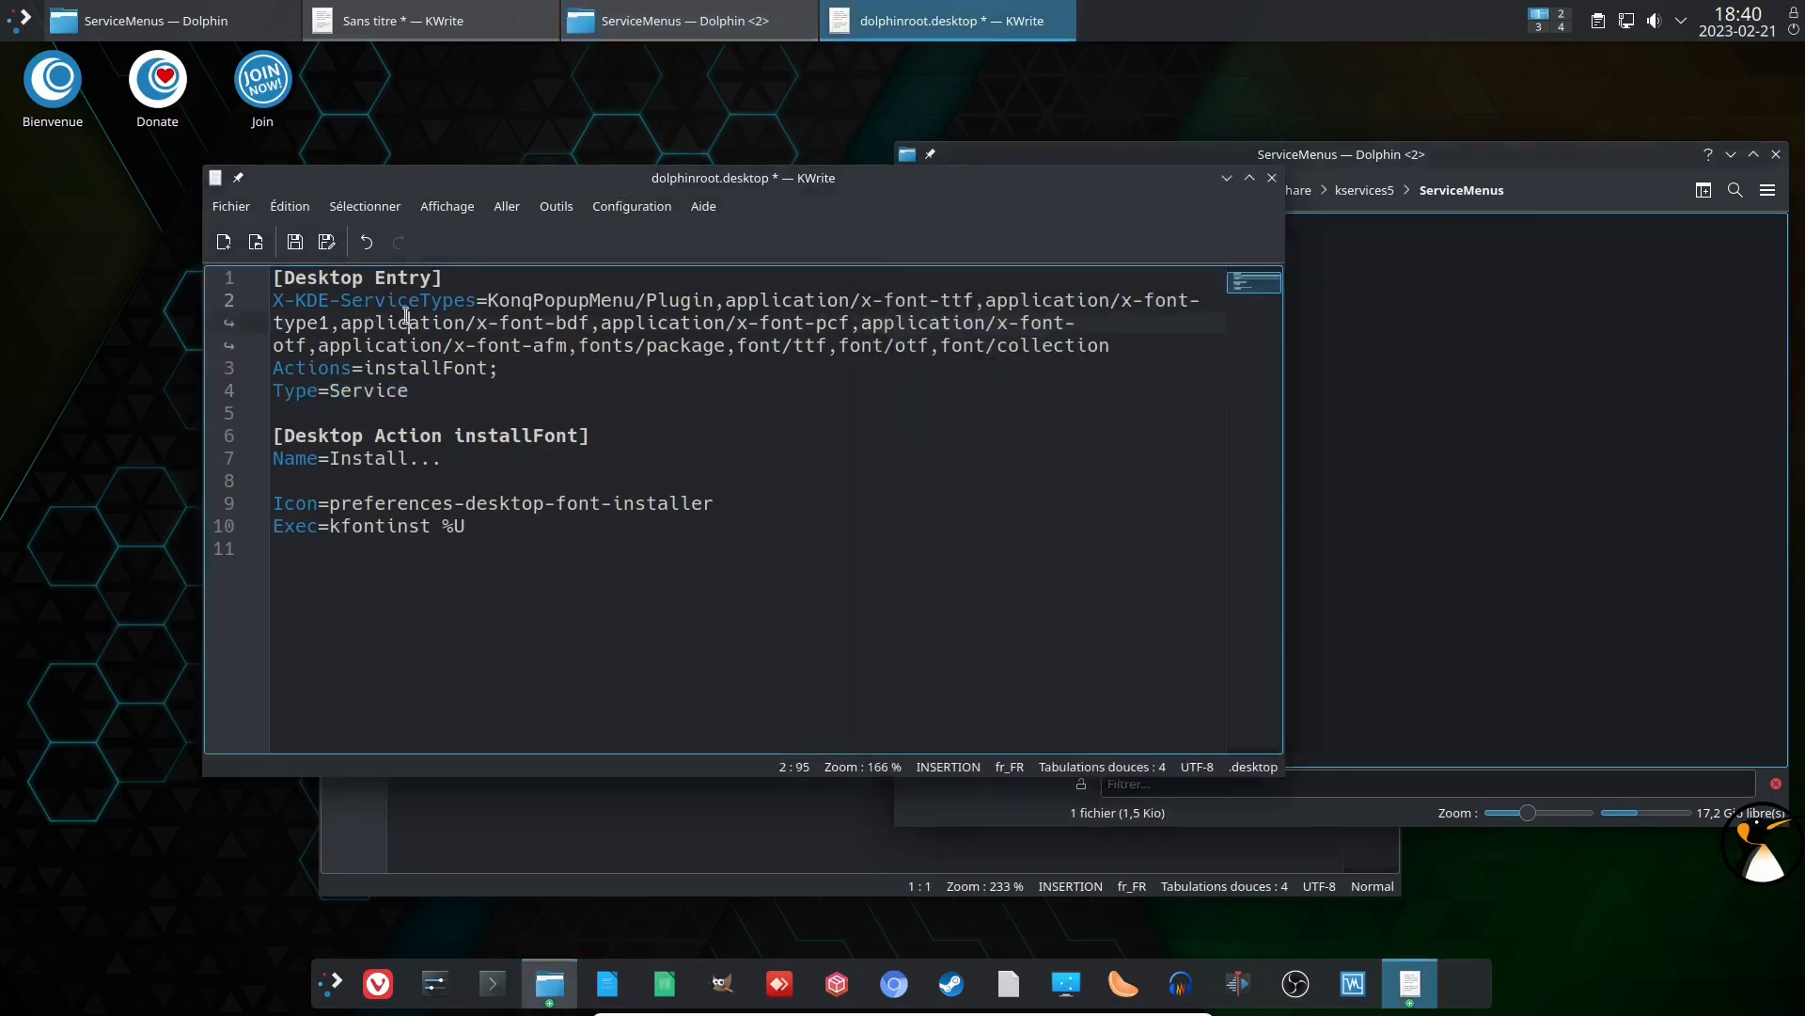
Step: Set Actions to ouvrirDolphinRoot and remove the font types from X-KDE-ServiceTypes, leaving only KonqPopupMenu/Plugin
double_click(480, 370)
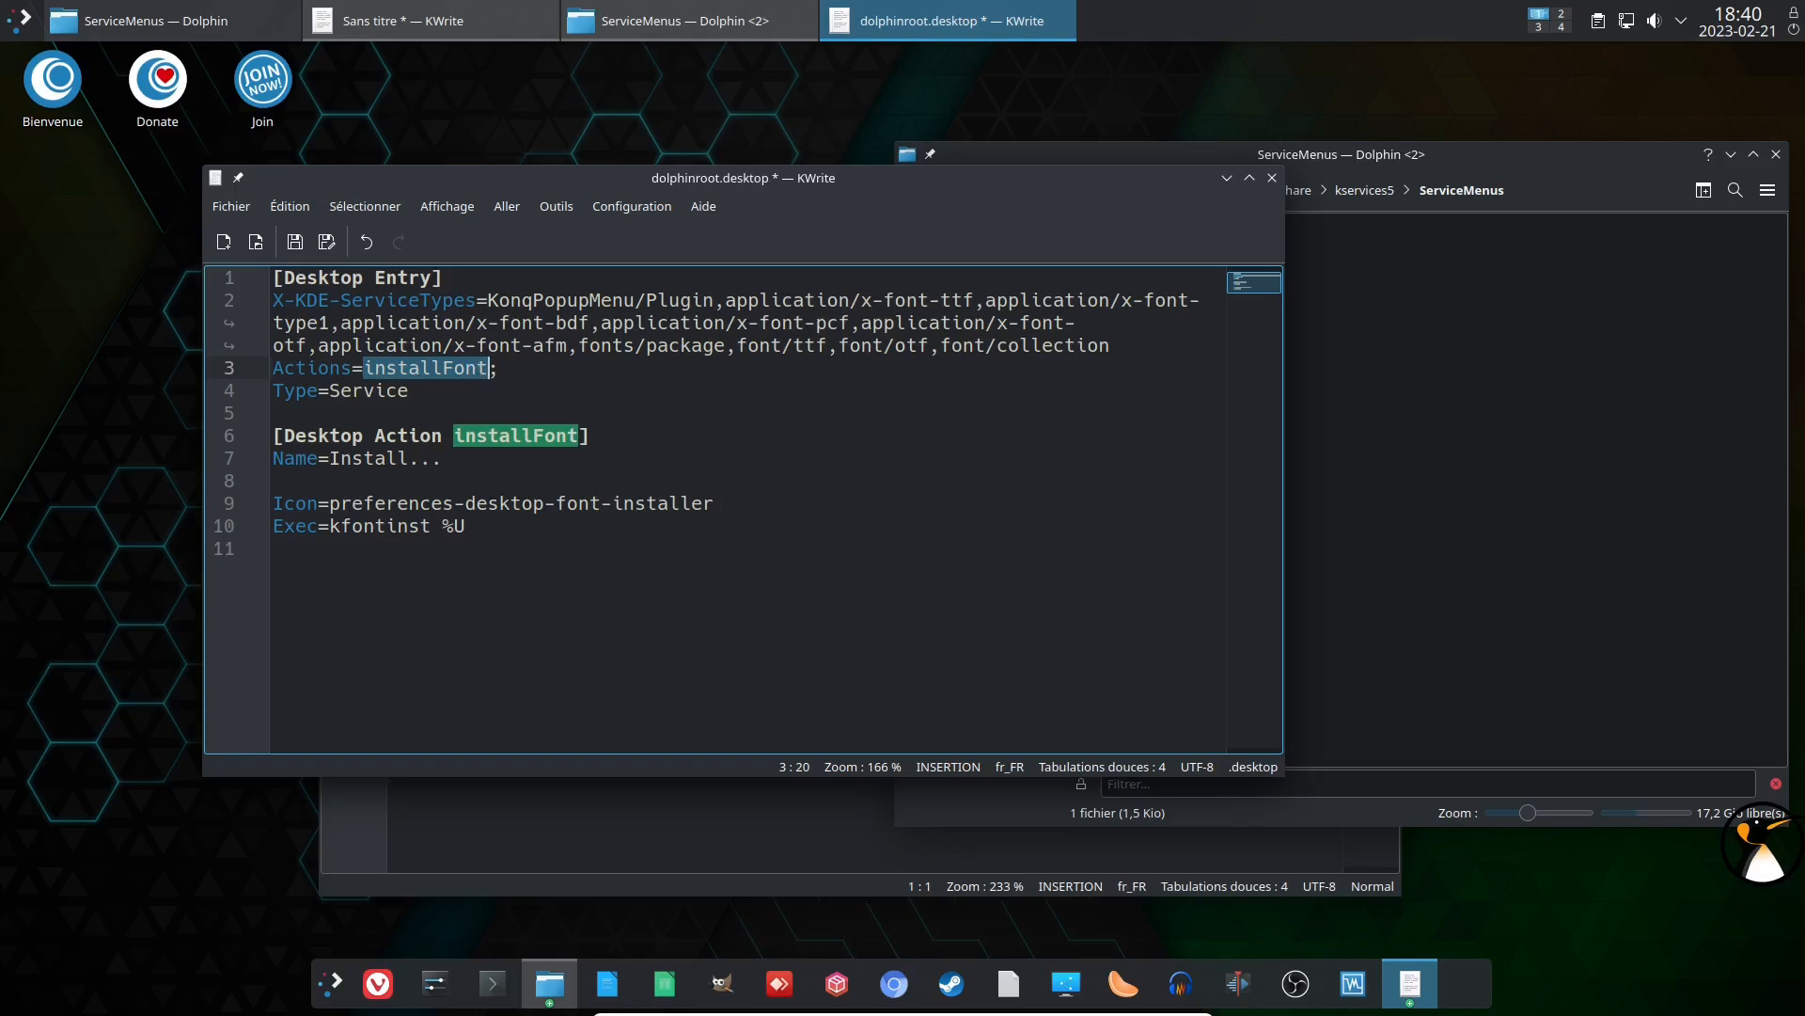
type("ouvrirDolp")
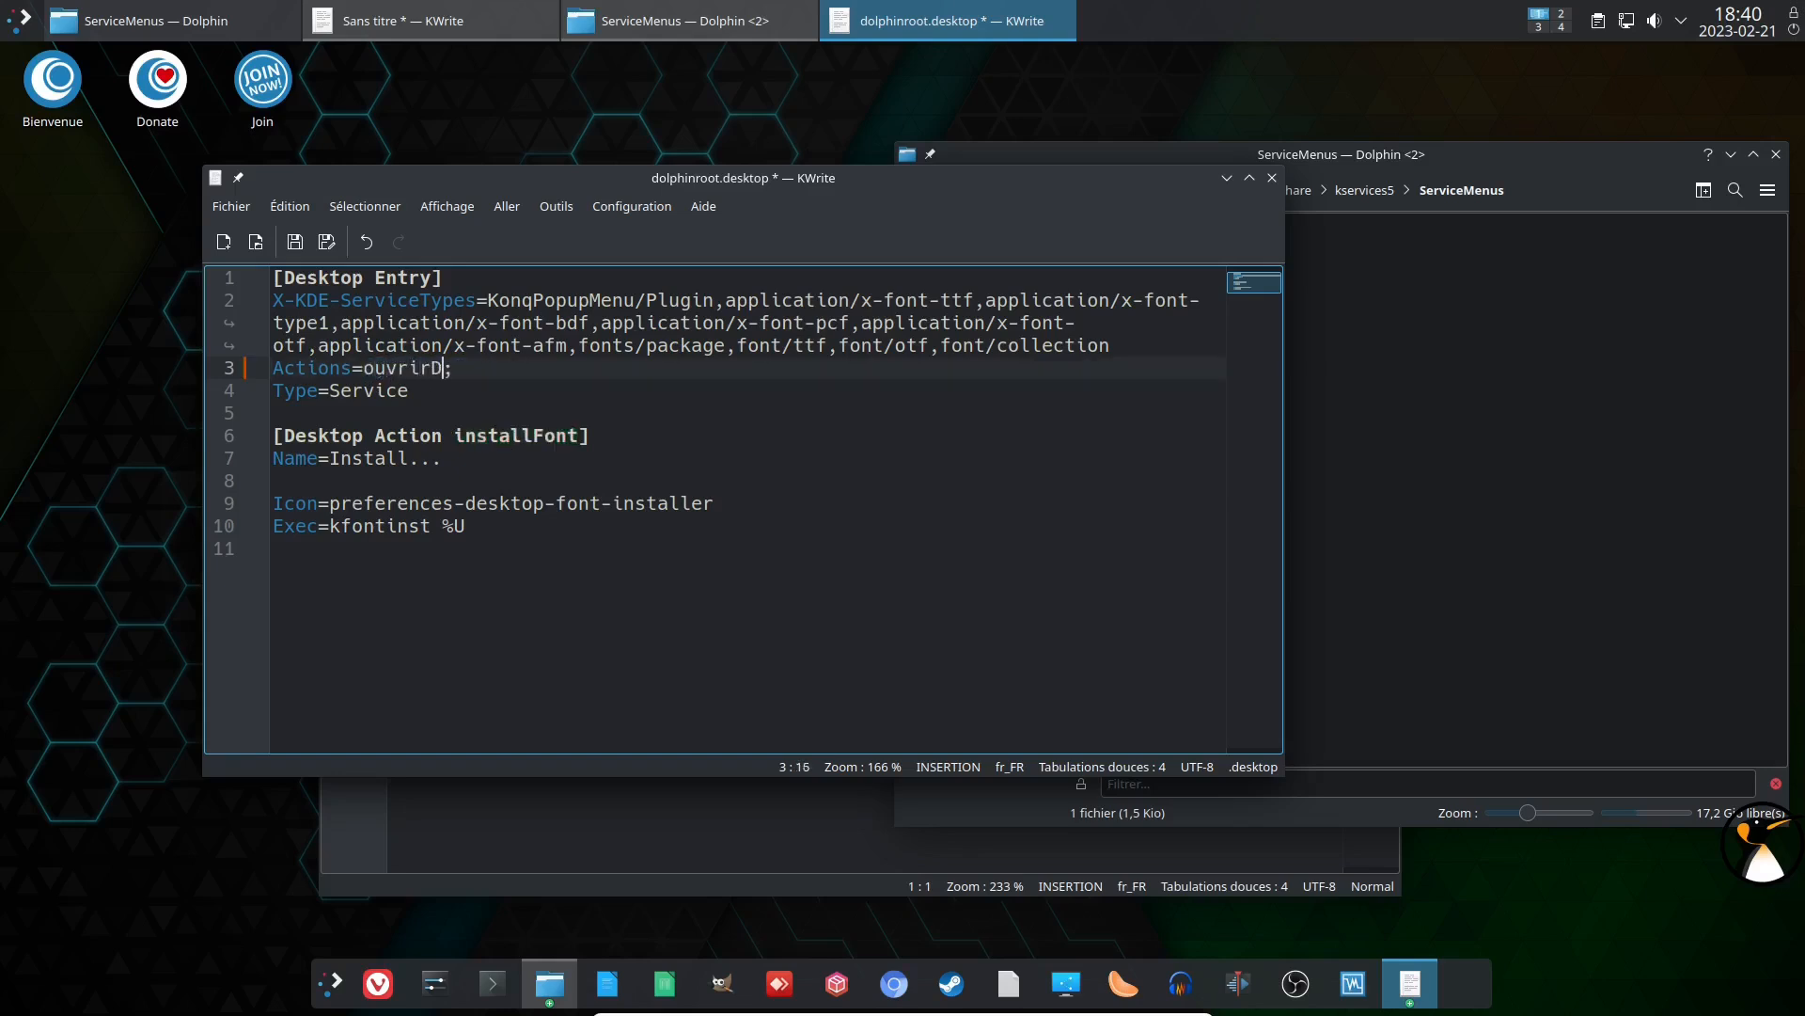
type("hinRoot")
left_click_drag(715, 300, 1145, 354)
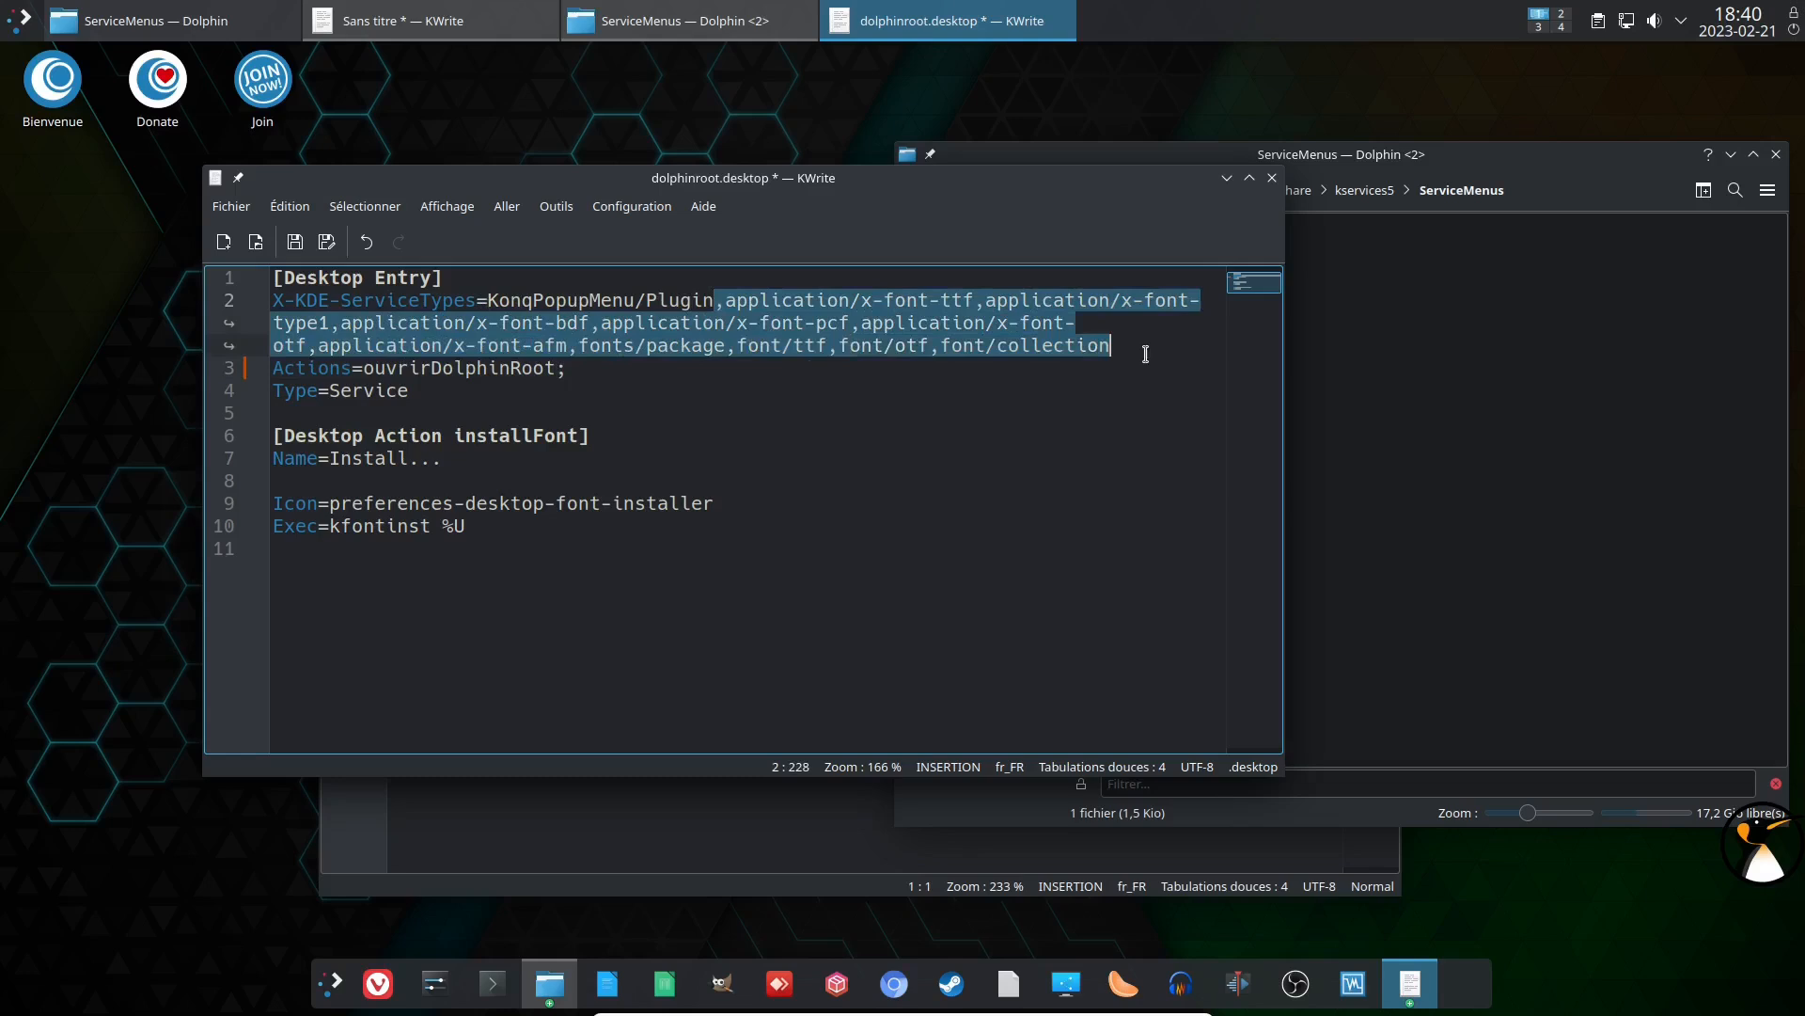
key("BackSpace")
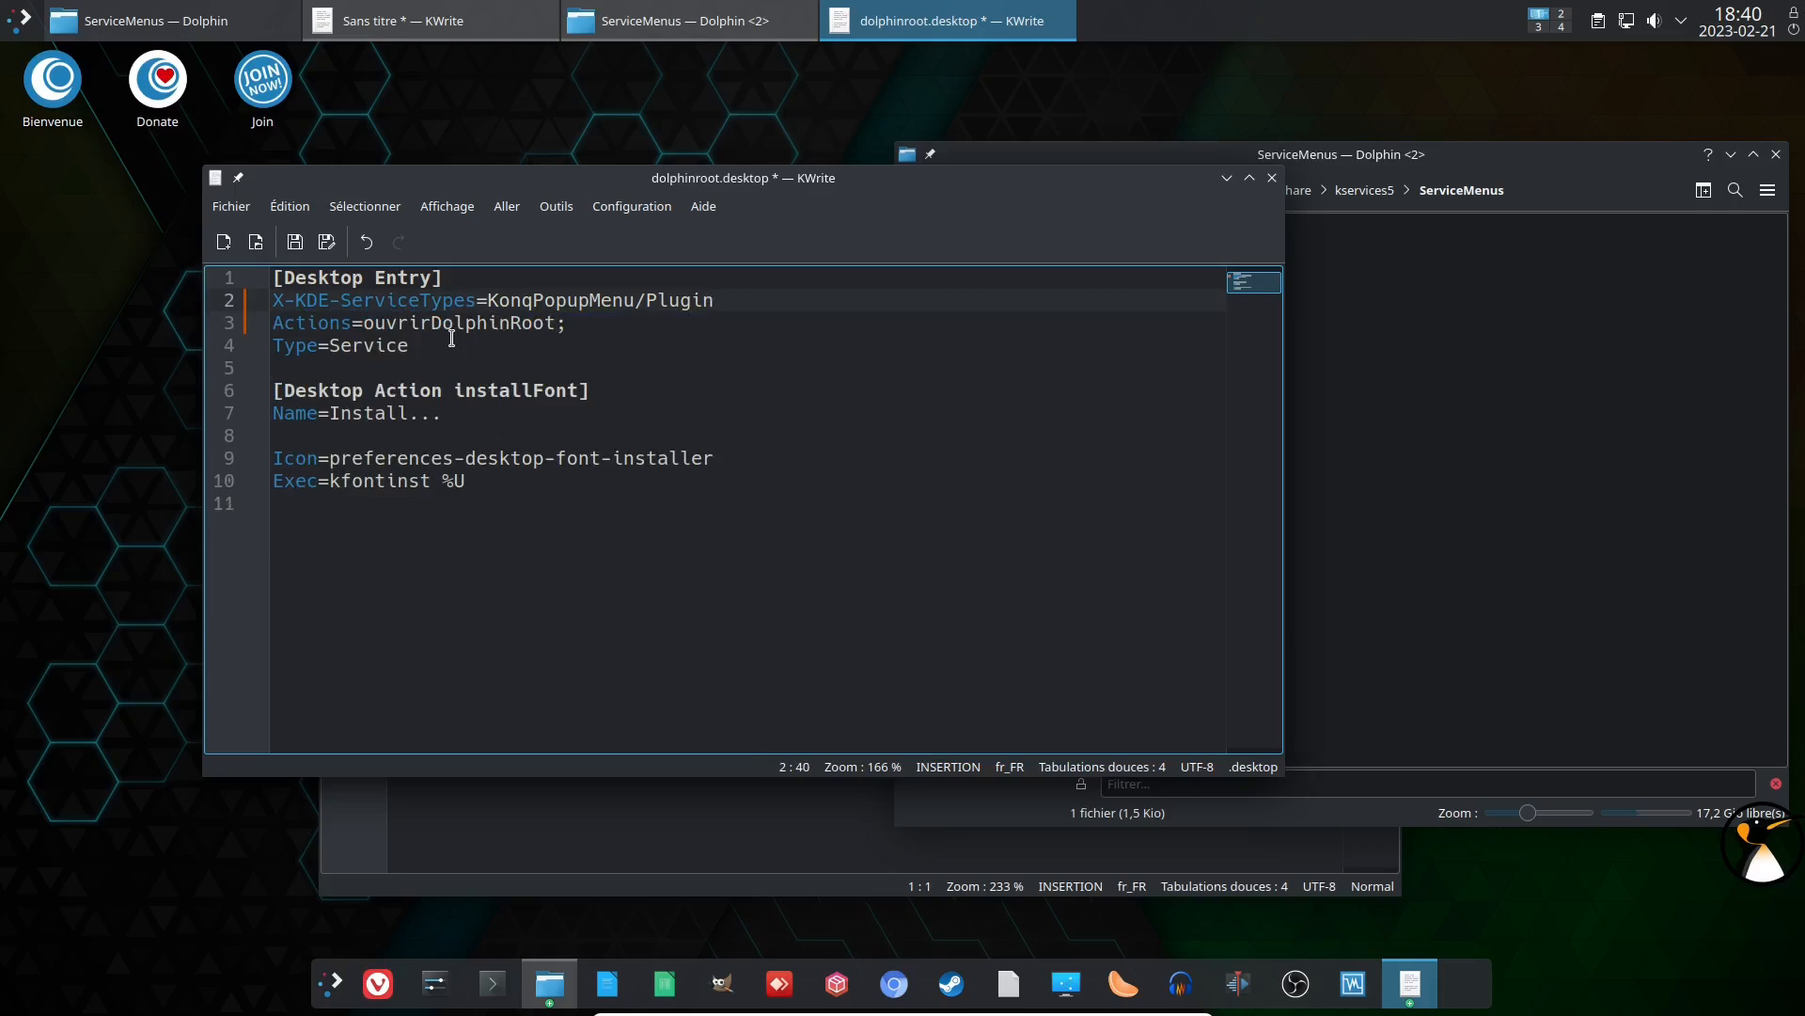
Step: Add a line reading MimeType= below Type=Service
left_click(422, 346)
key("Return")
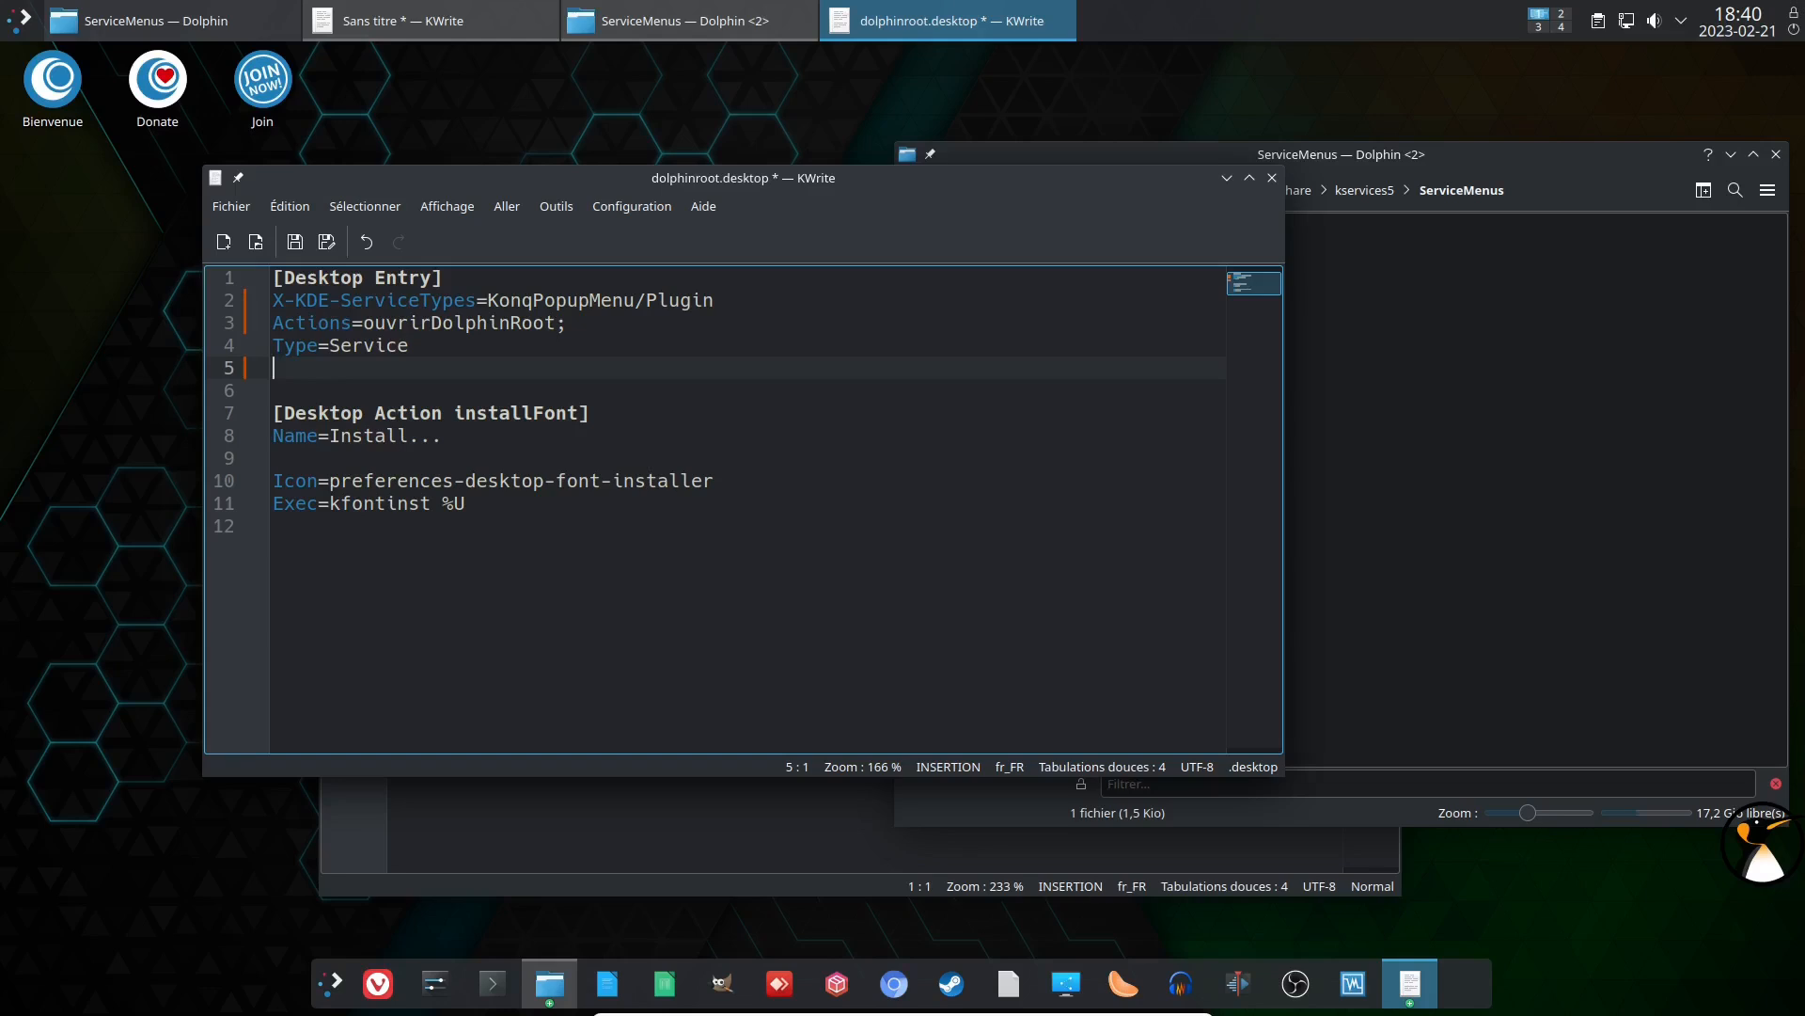
type("MimeType=")
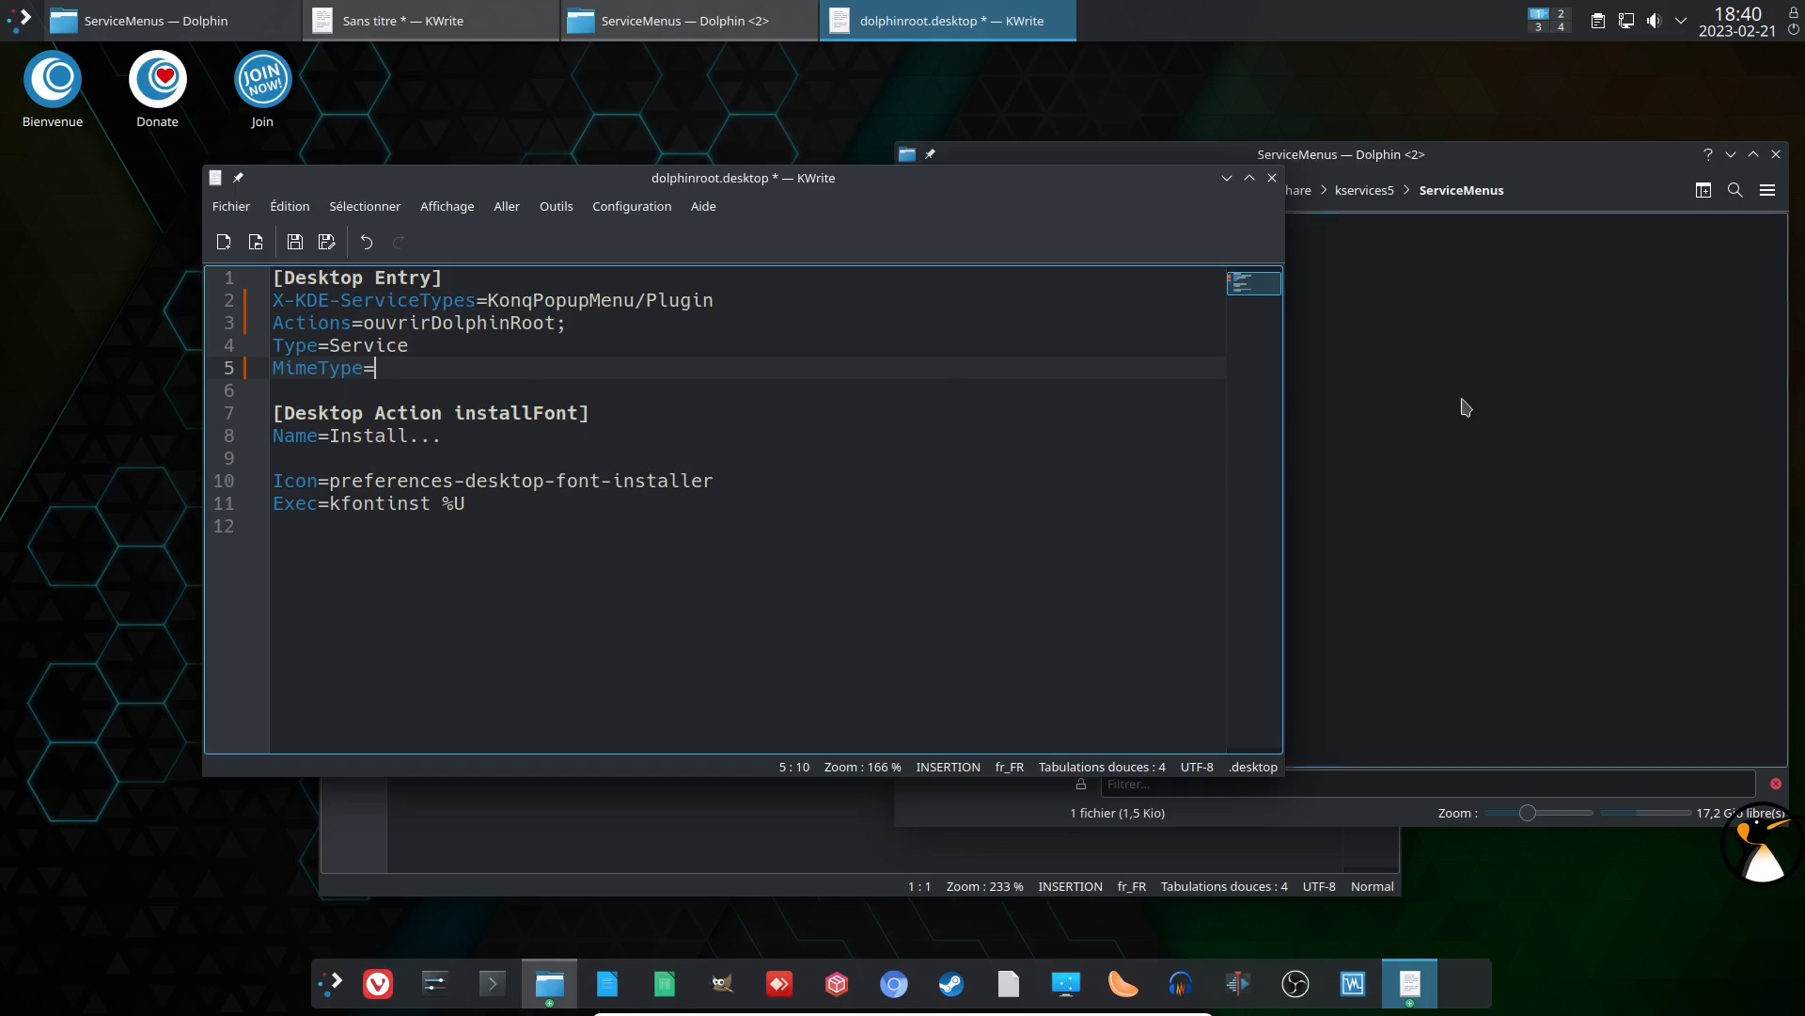
Step: Look at the folders in the home directory in Dolphin, return to ServiceMenus and examine the context actions for dolphinroot.desktop
left_click(1307, 282)
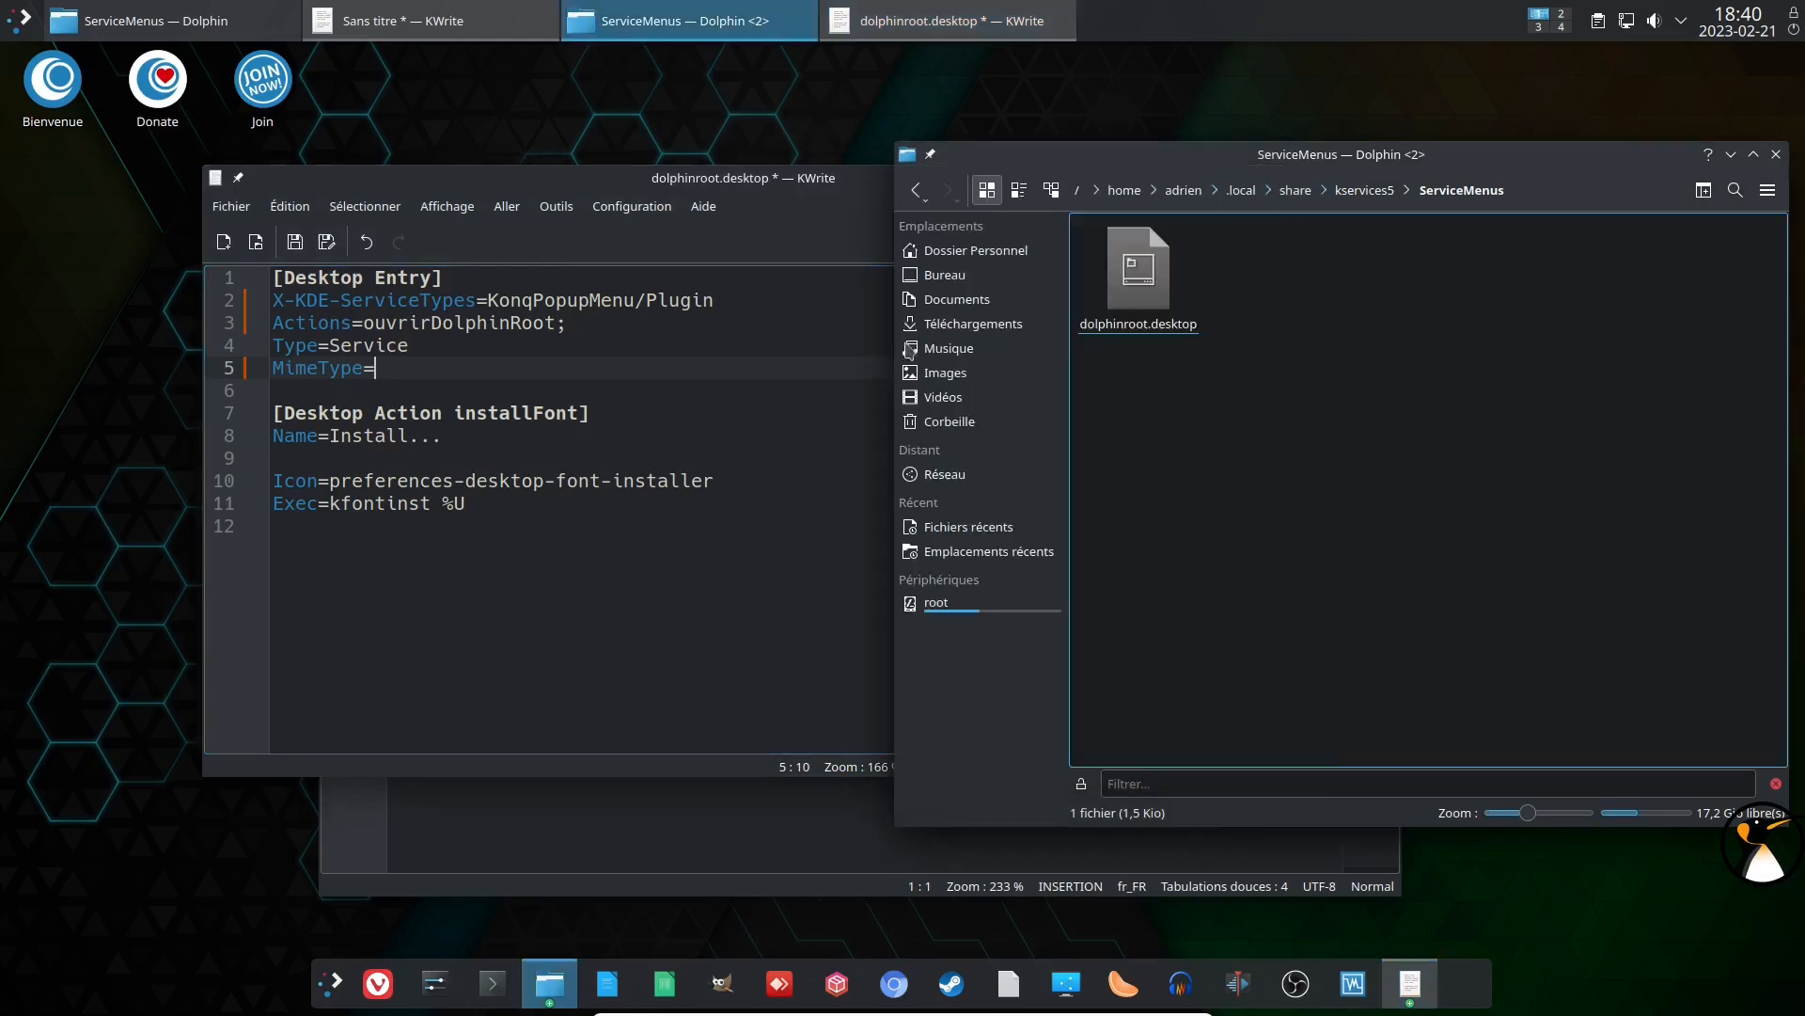
left_click(1182, 191)
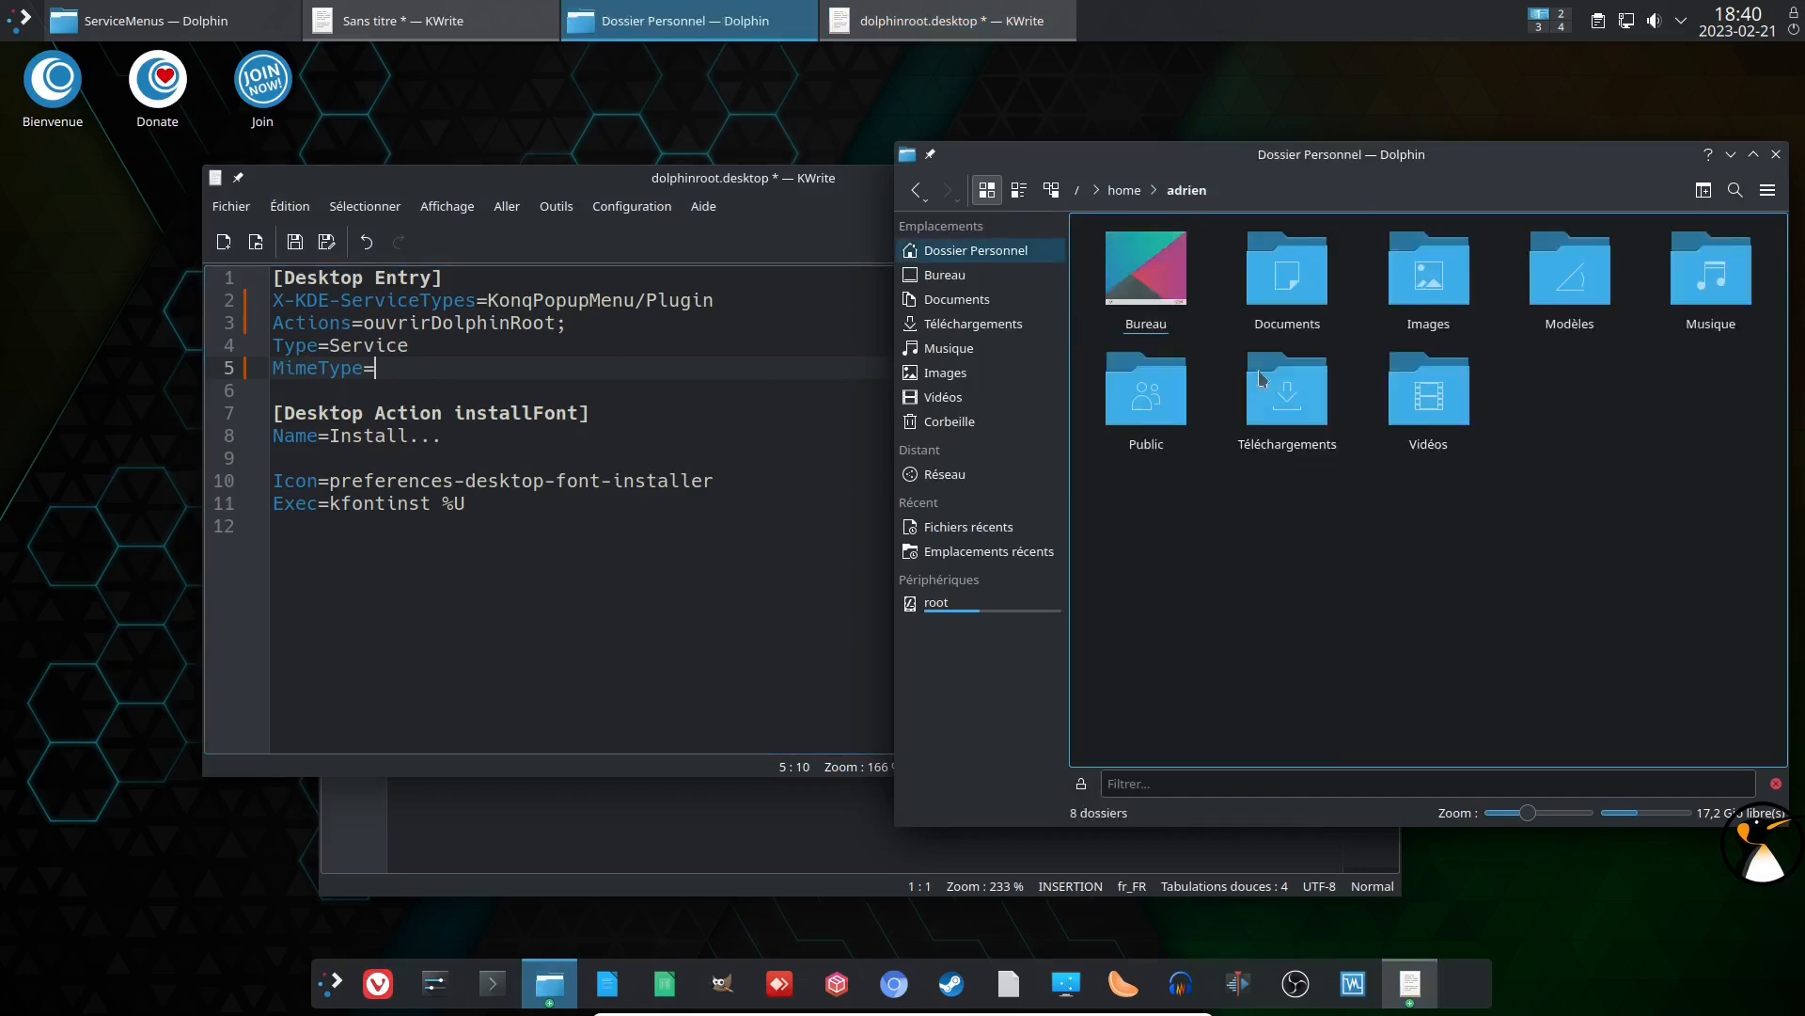
left_click(1429, 393)
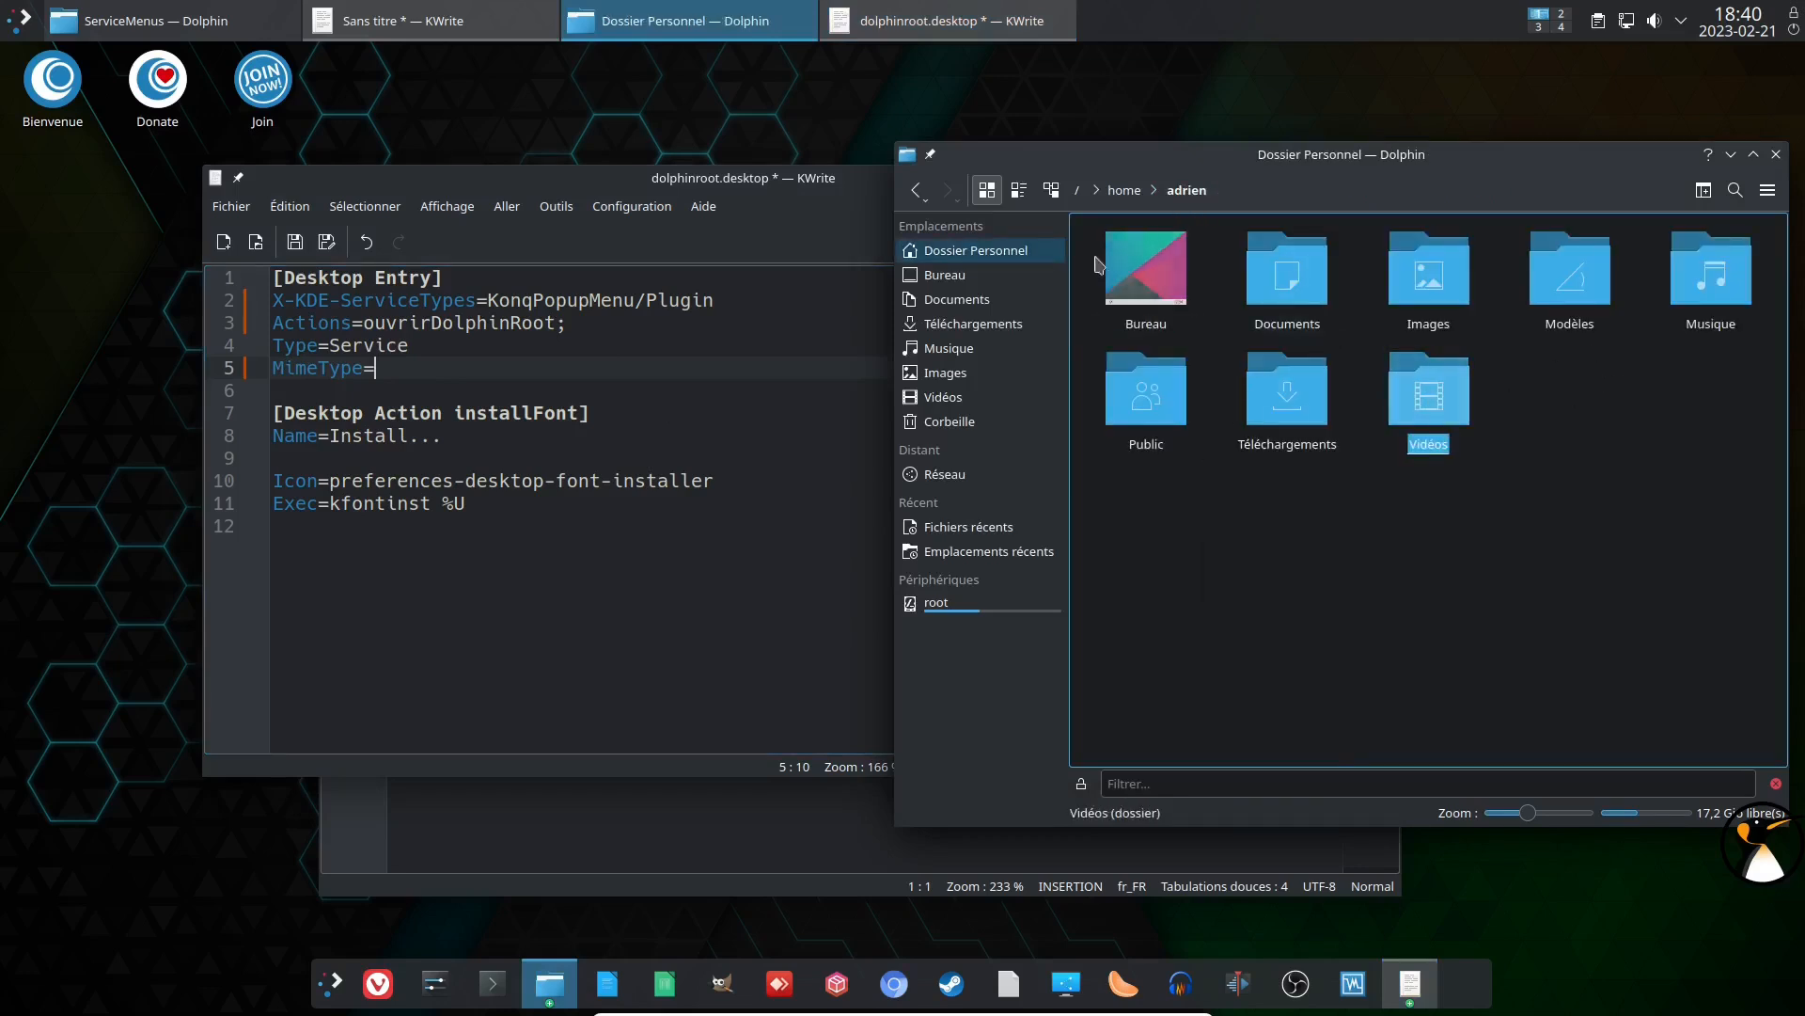
key("alt+Left")
right_click(1135, 286)
left_click(1124, 346)
right_click(1146, 306)
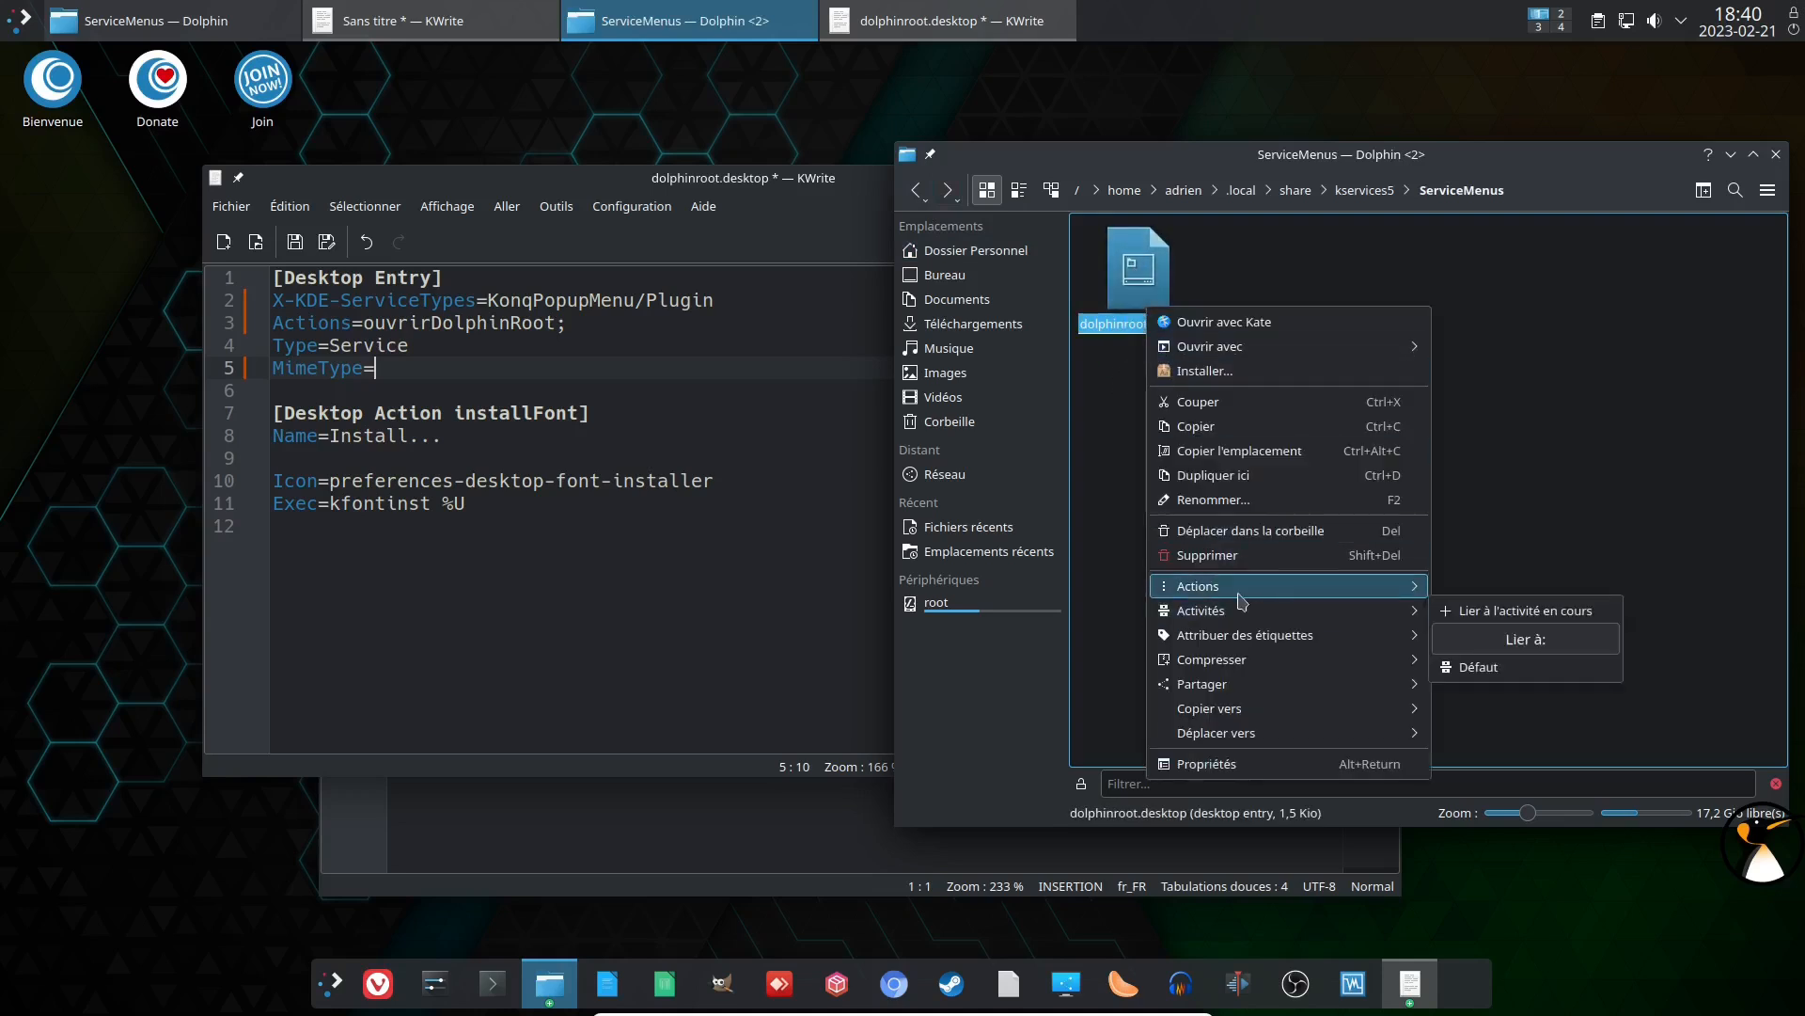
mouse_move(1241, 599)
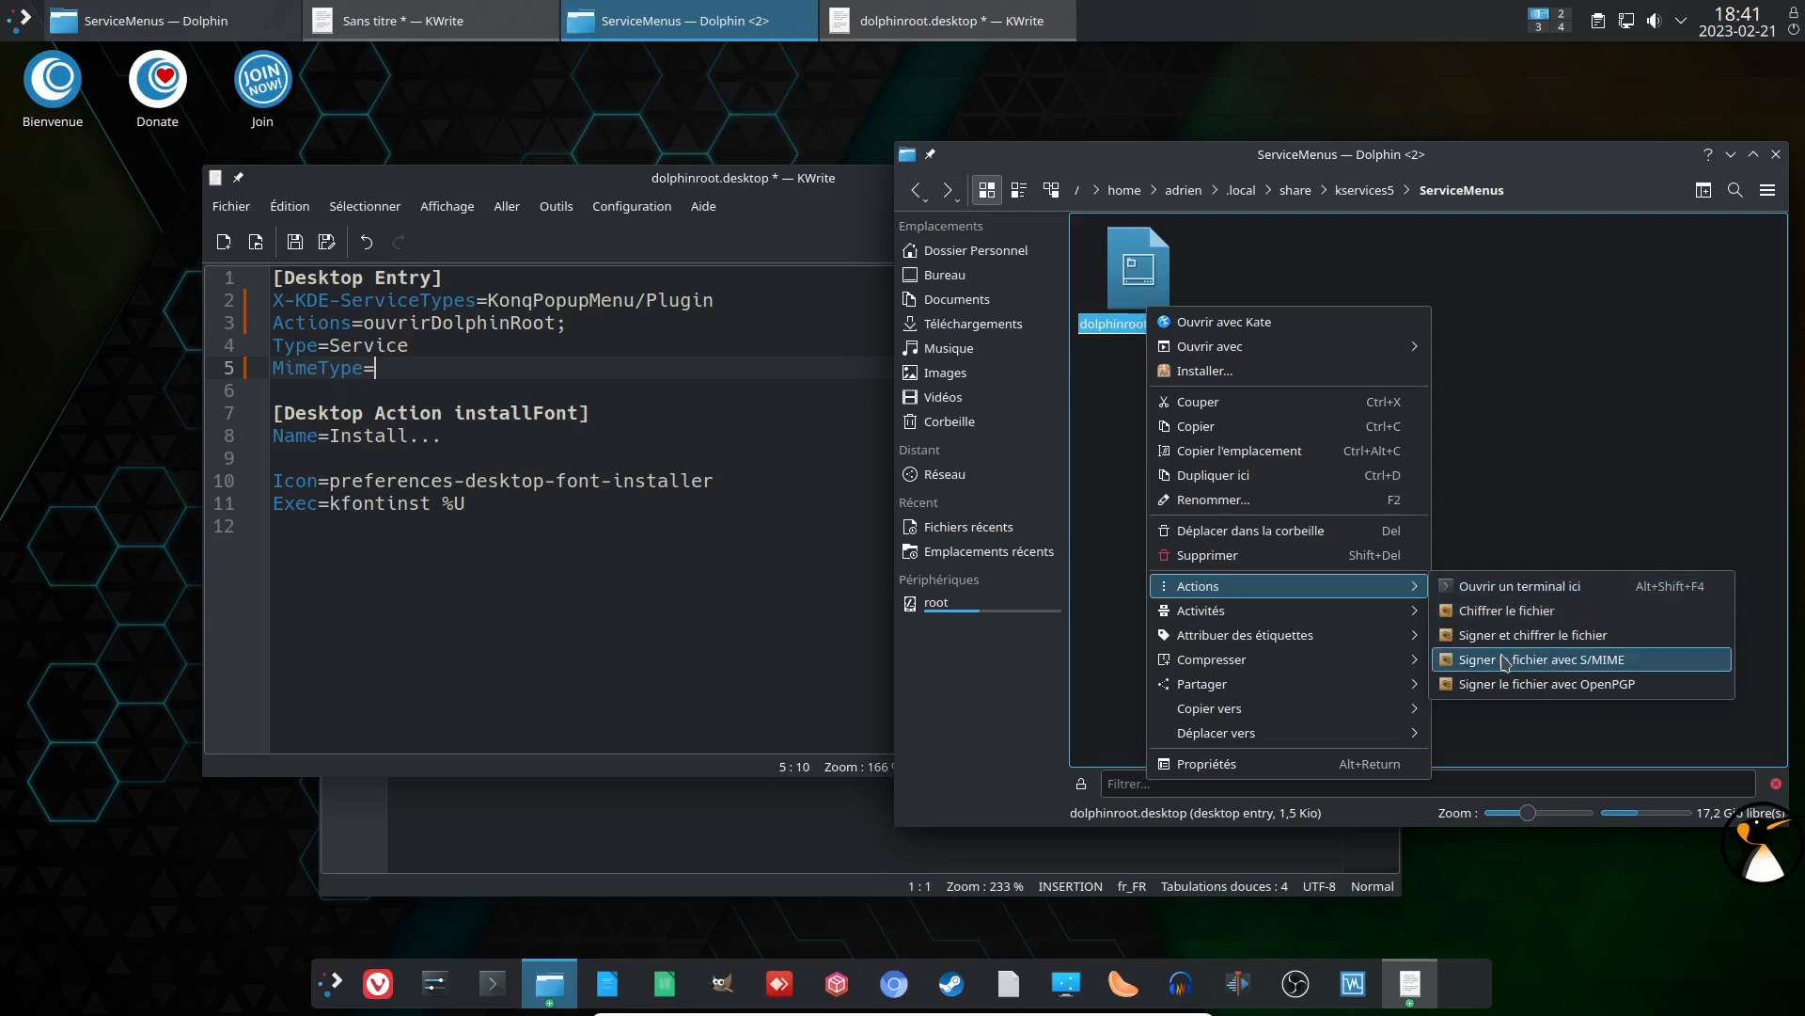
left_click(1439, 381)
Step: Set MimeType to inode/directory and add the line X-KDE-AuthorizeAction=shell_access below it
left_click(466, 369)
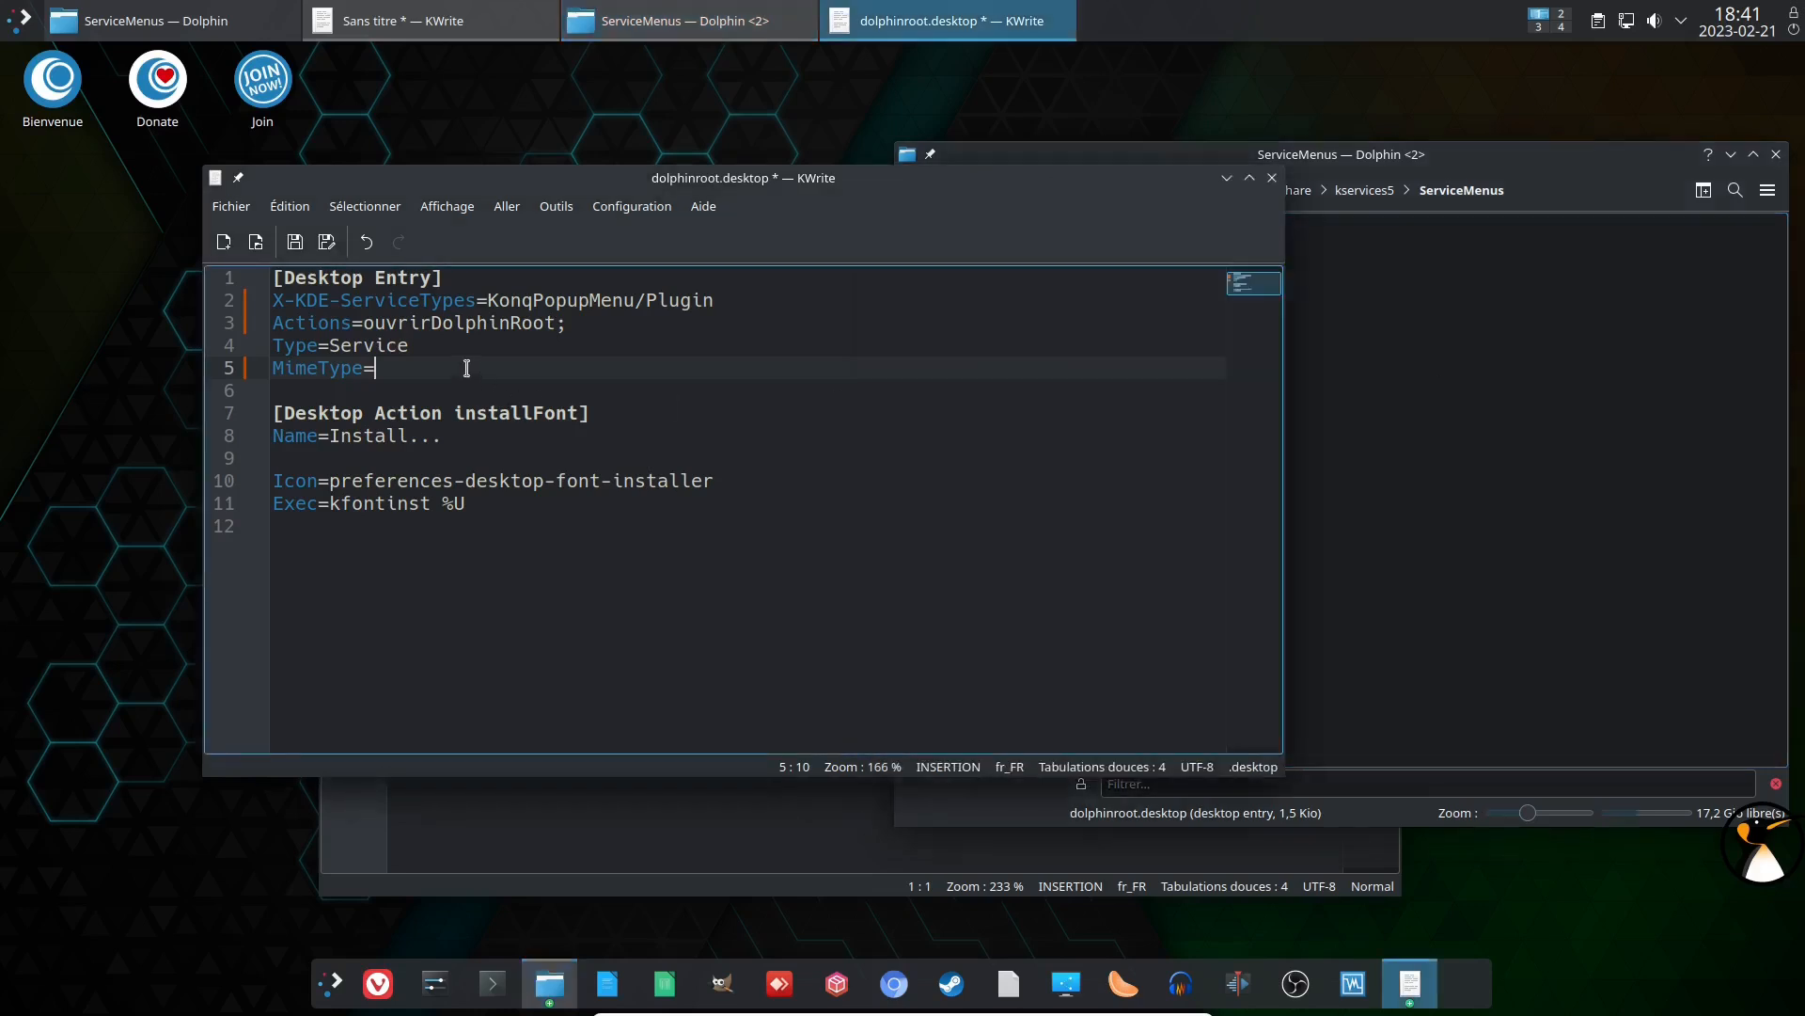
type("inode/directory")
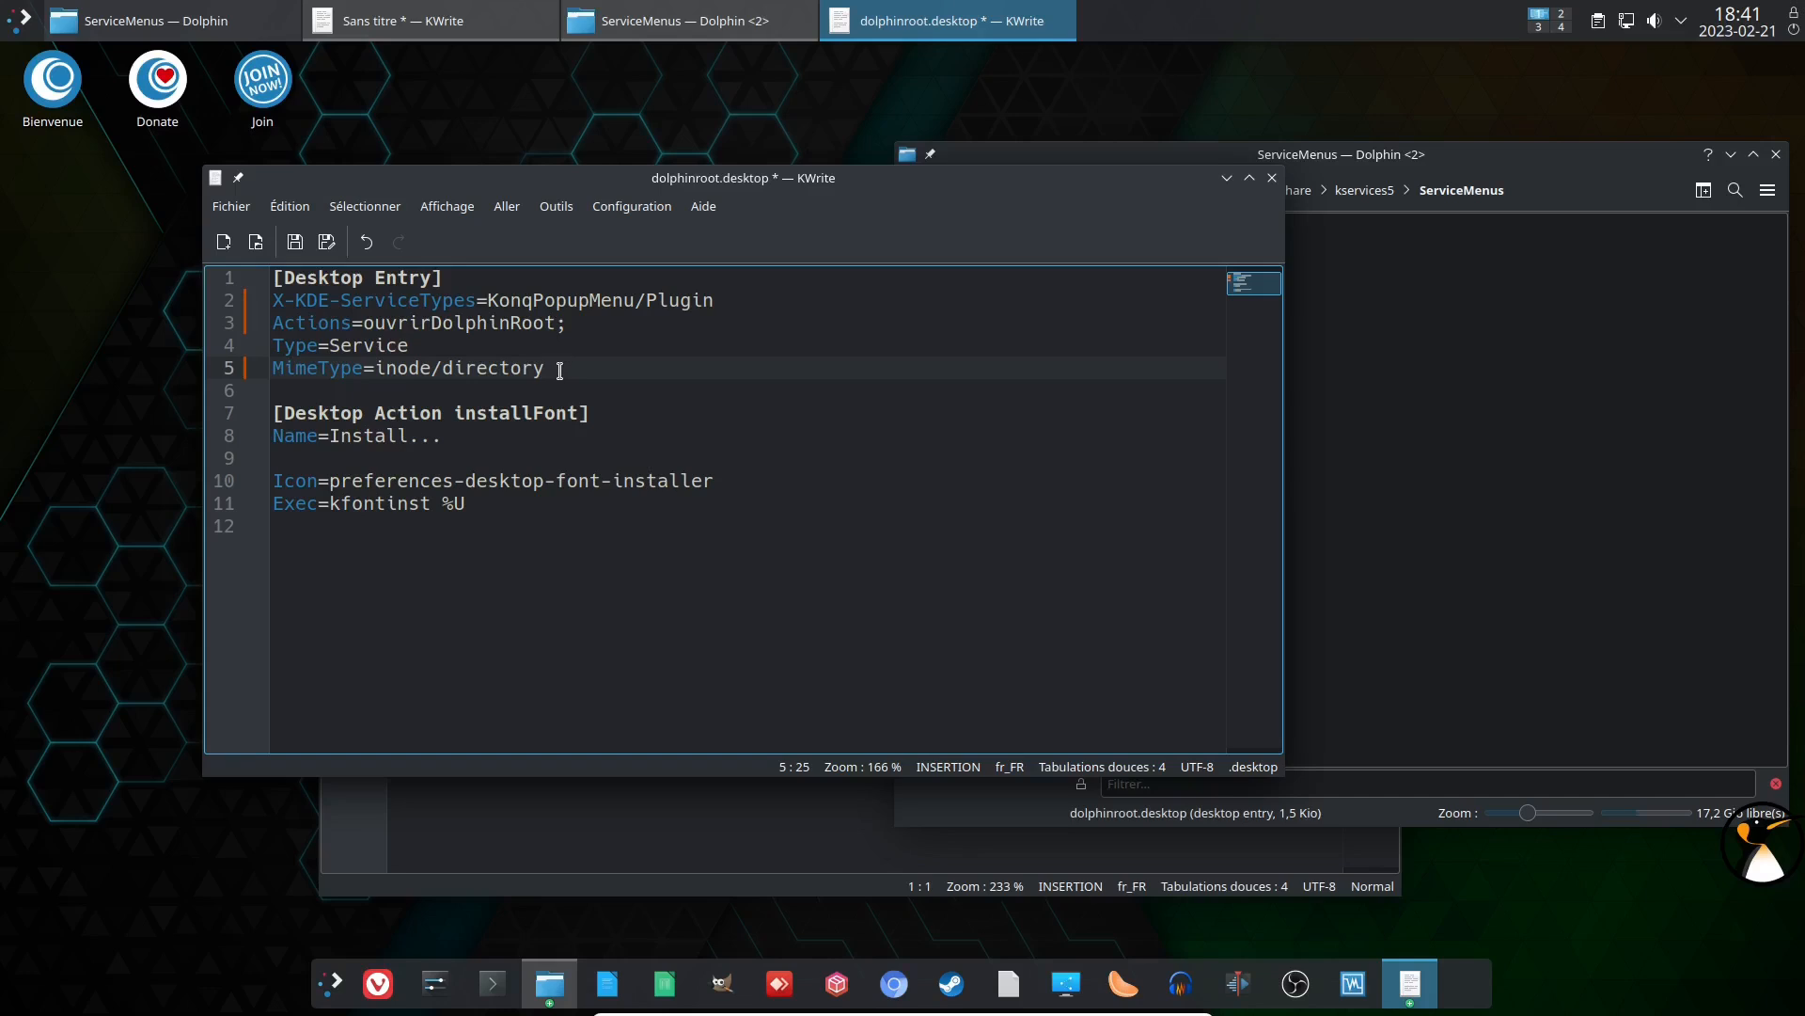
key("Return")
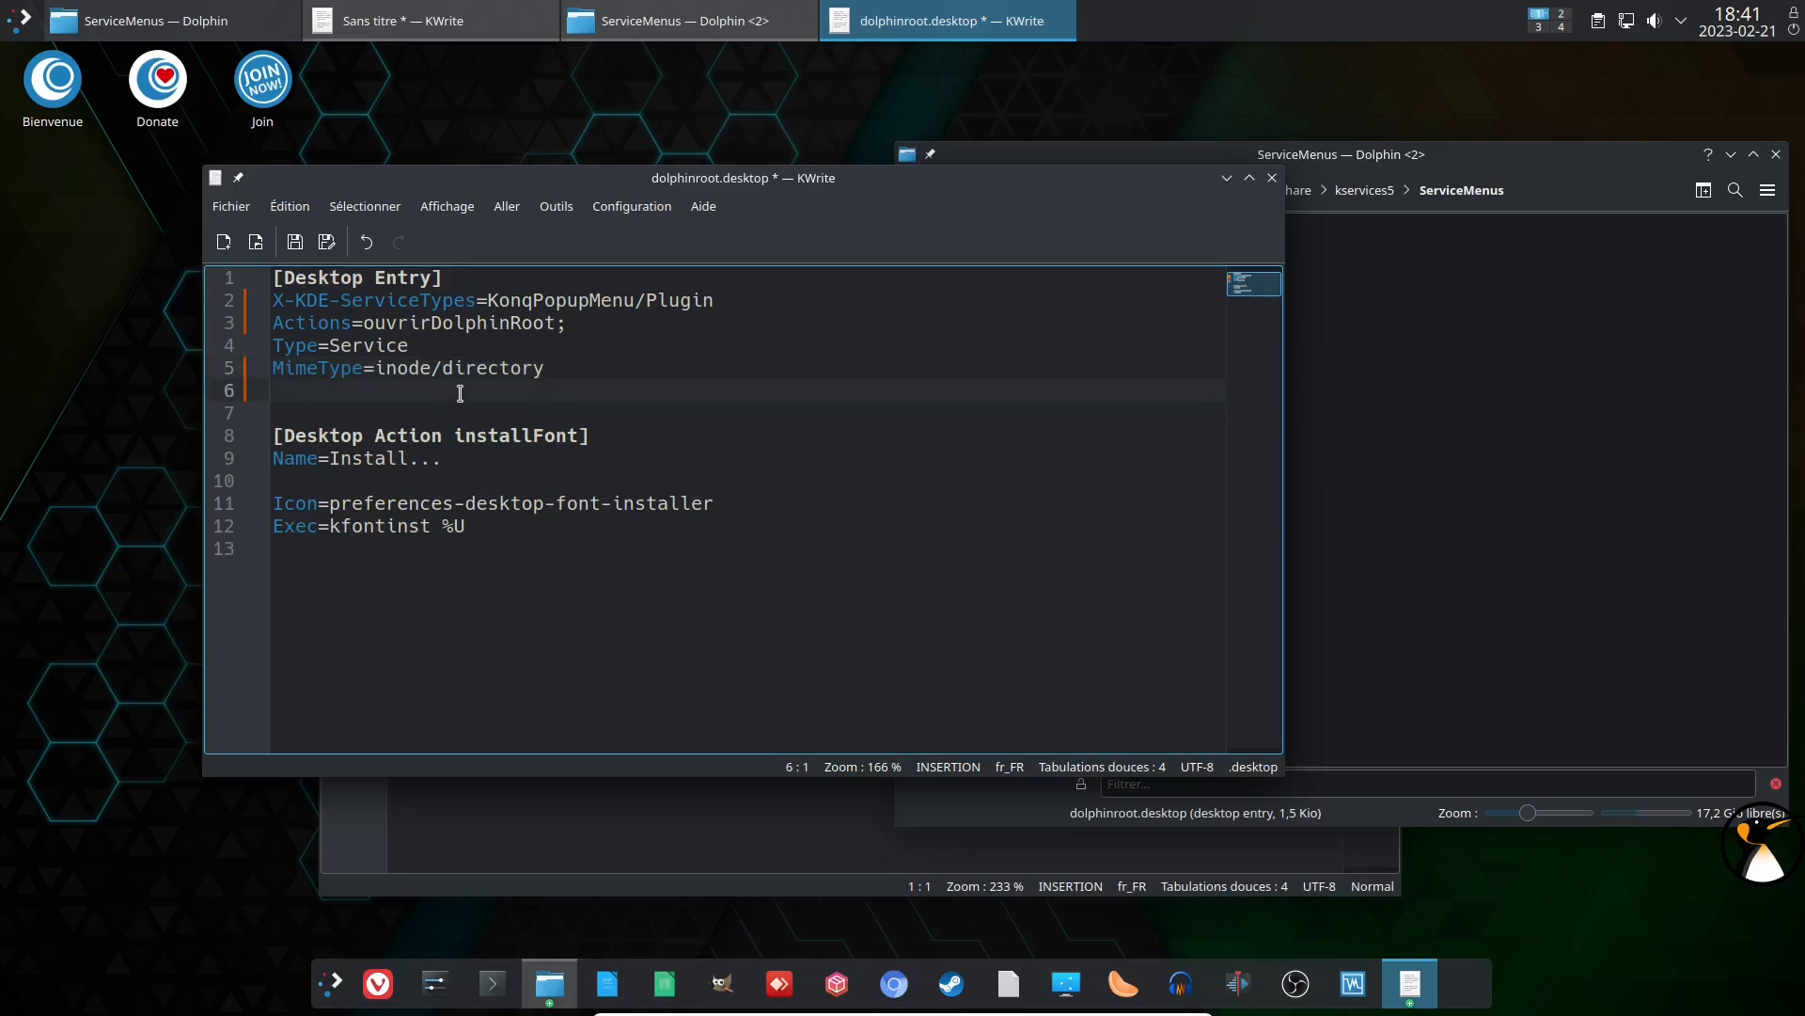
type("X-KDE-AuthorizeAction=shell_access")
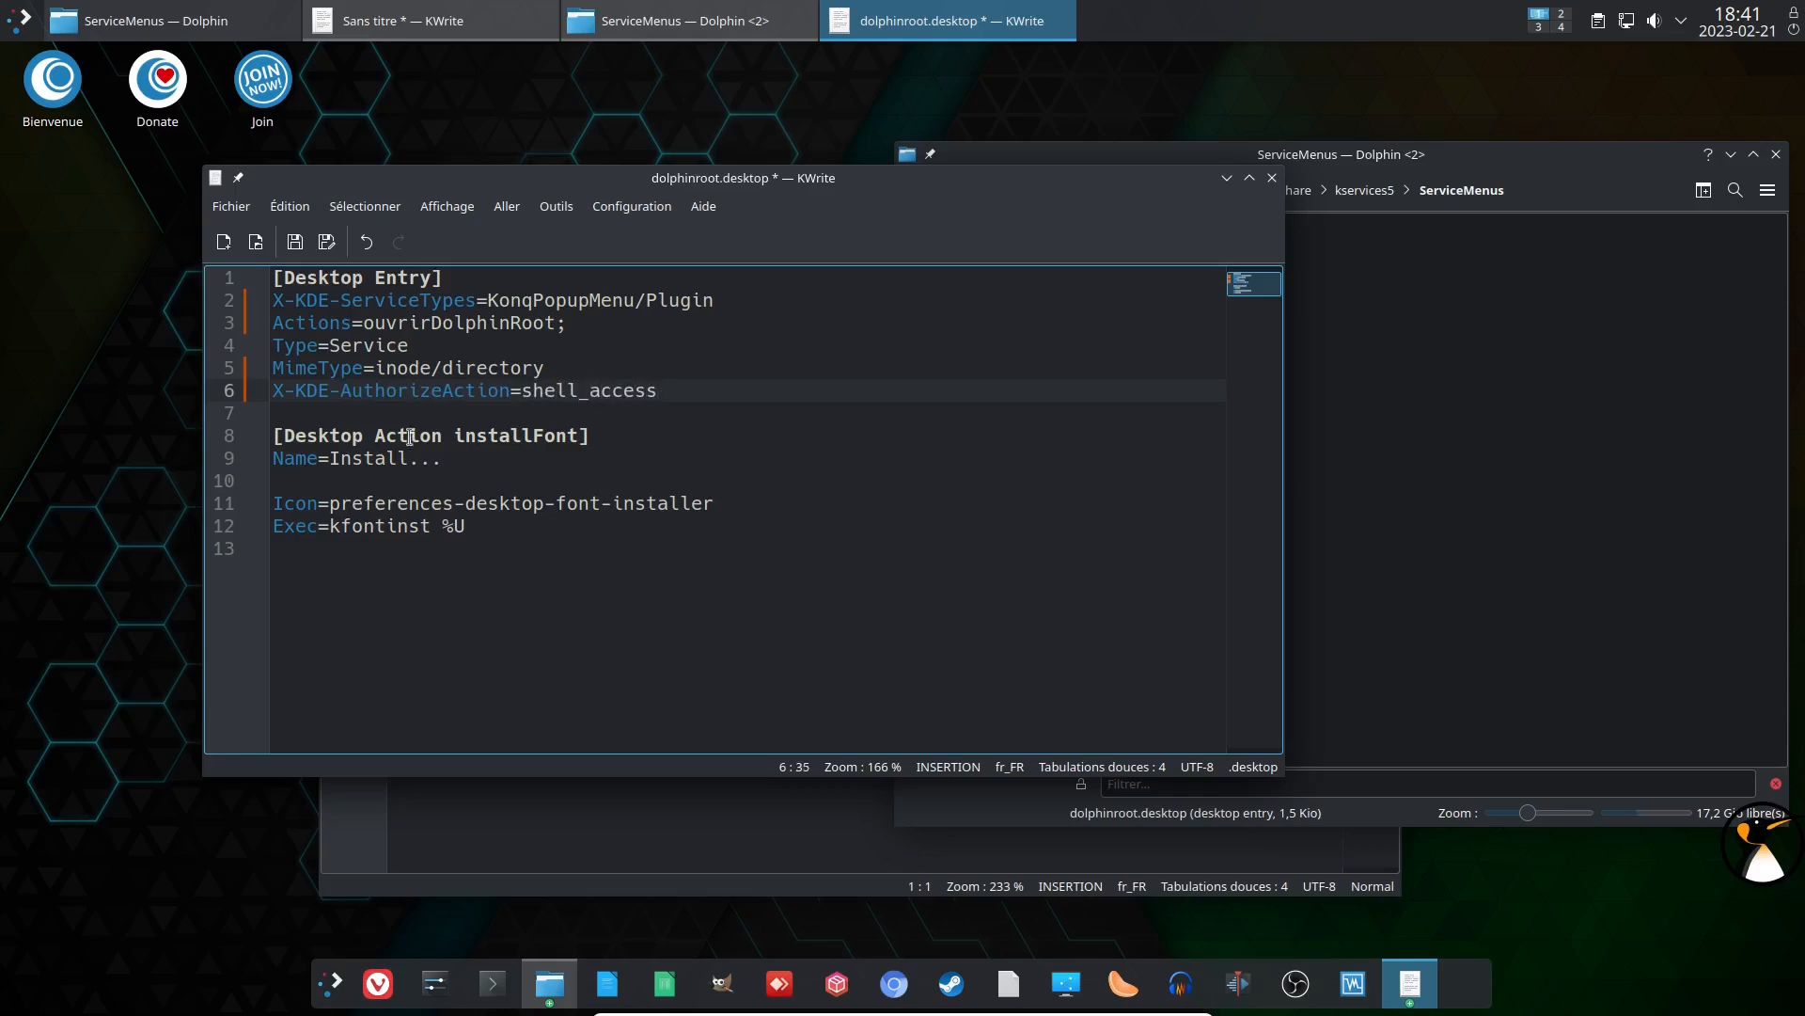
Step: Replace installFont in the Desktop Action header with ouvrirDolphinRoot copied from the Actions line
left_click_drag(284, 436, 553, 425)
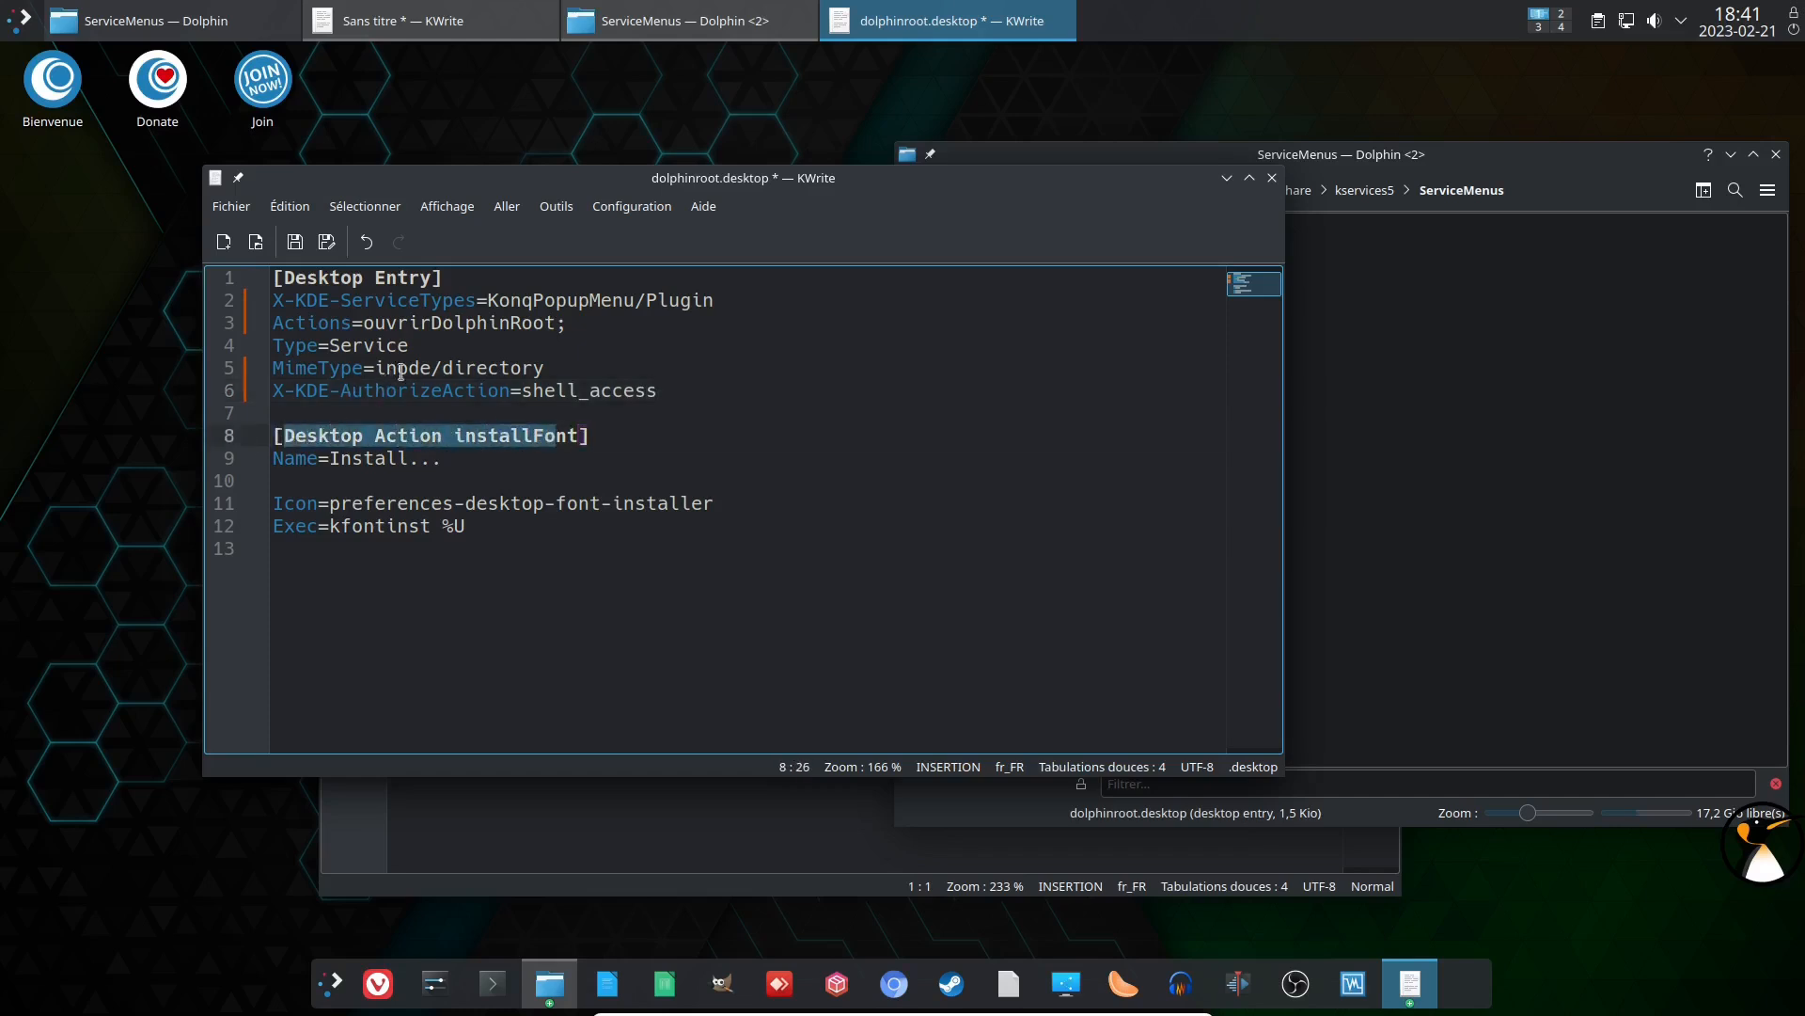
double_click(424, 324)
key("ctrl+c")
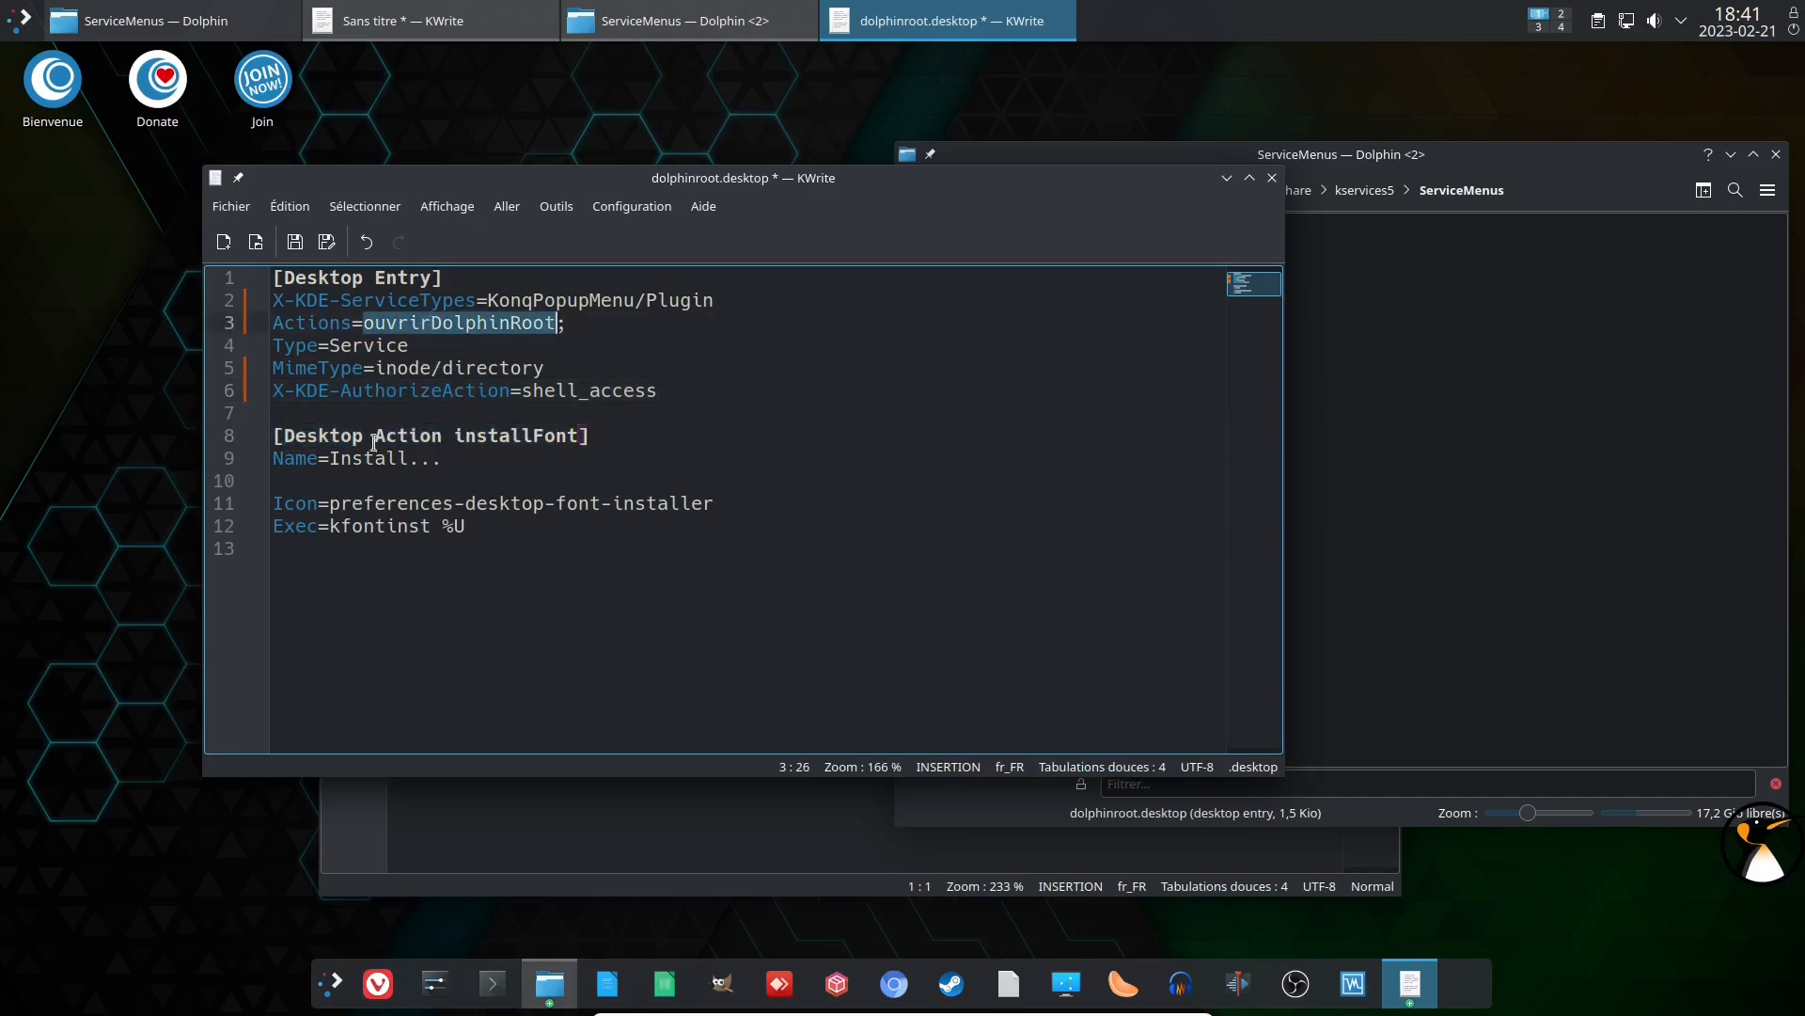
left_click(450, 438)
double_click(451, 437)
key("ctrl+v")
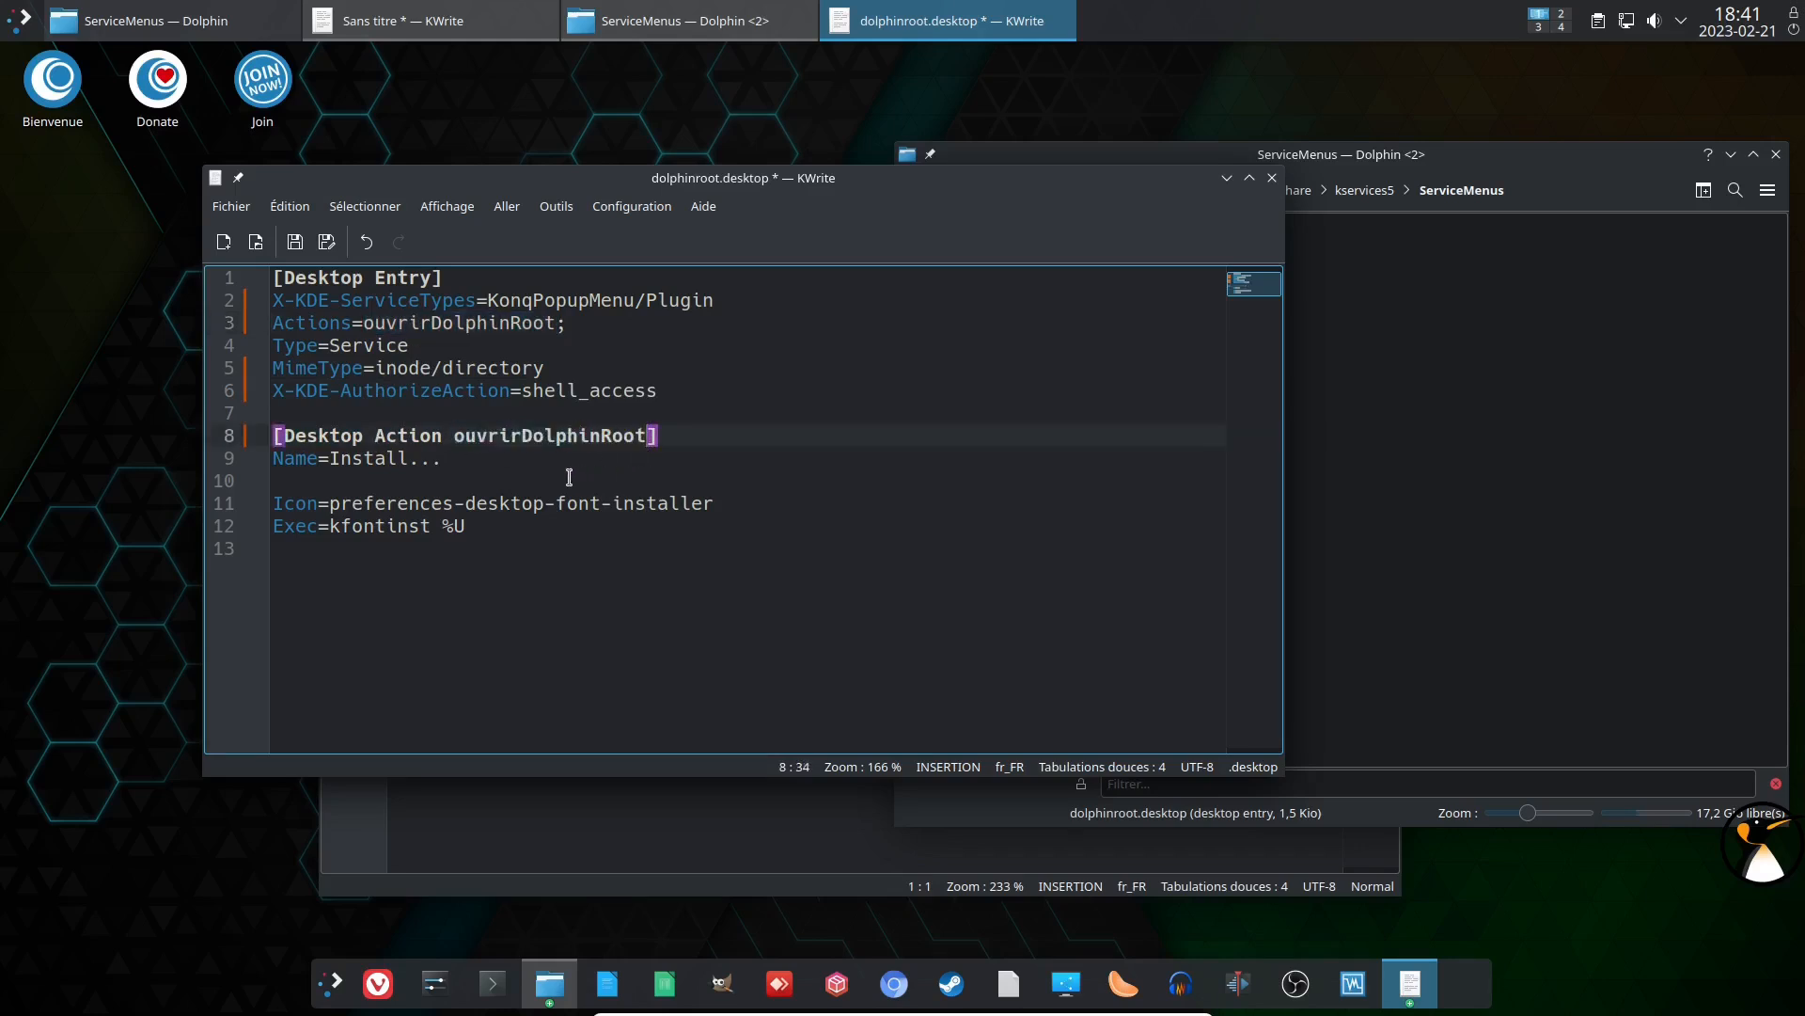
Step: Set the action's Name to "Ouvrir Dolphin en root ici"
left_click_drag(429, 462, 333, 457)
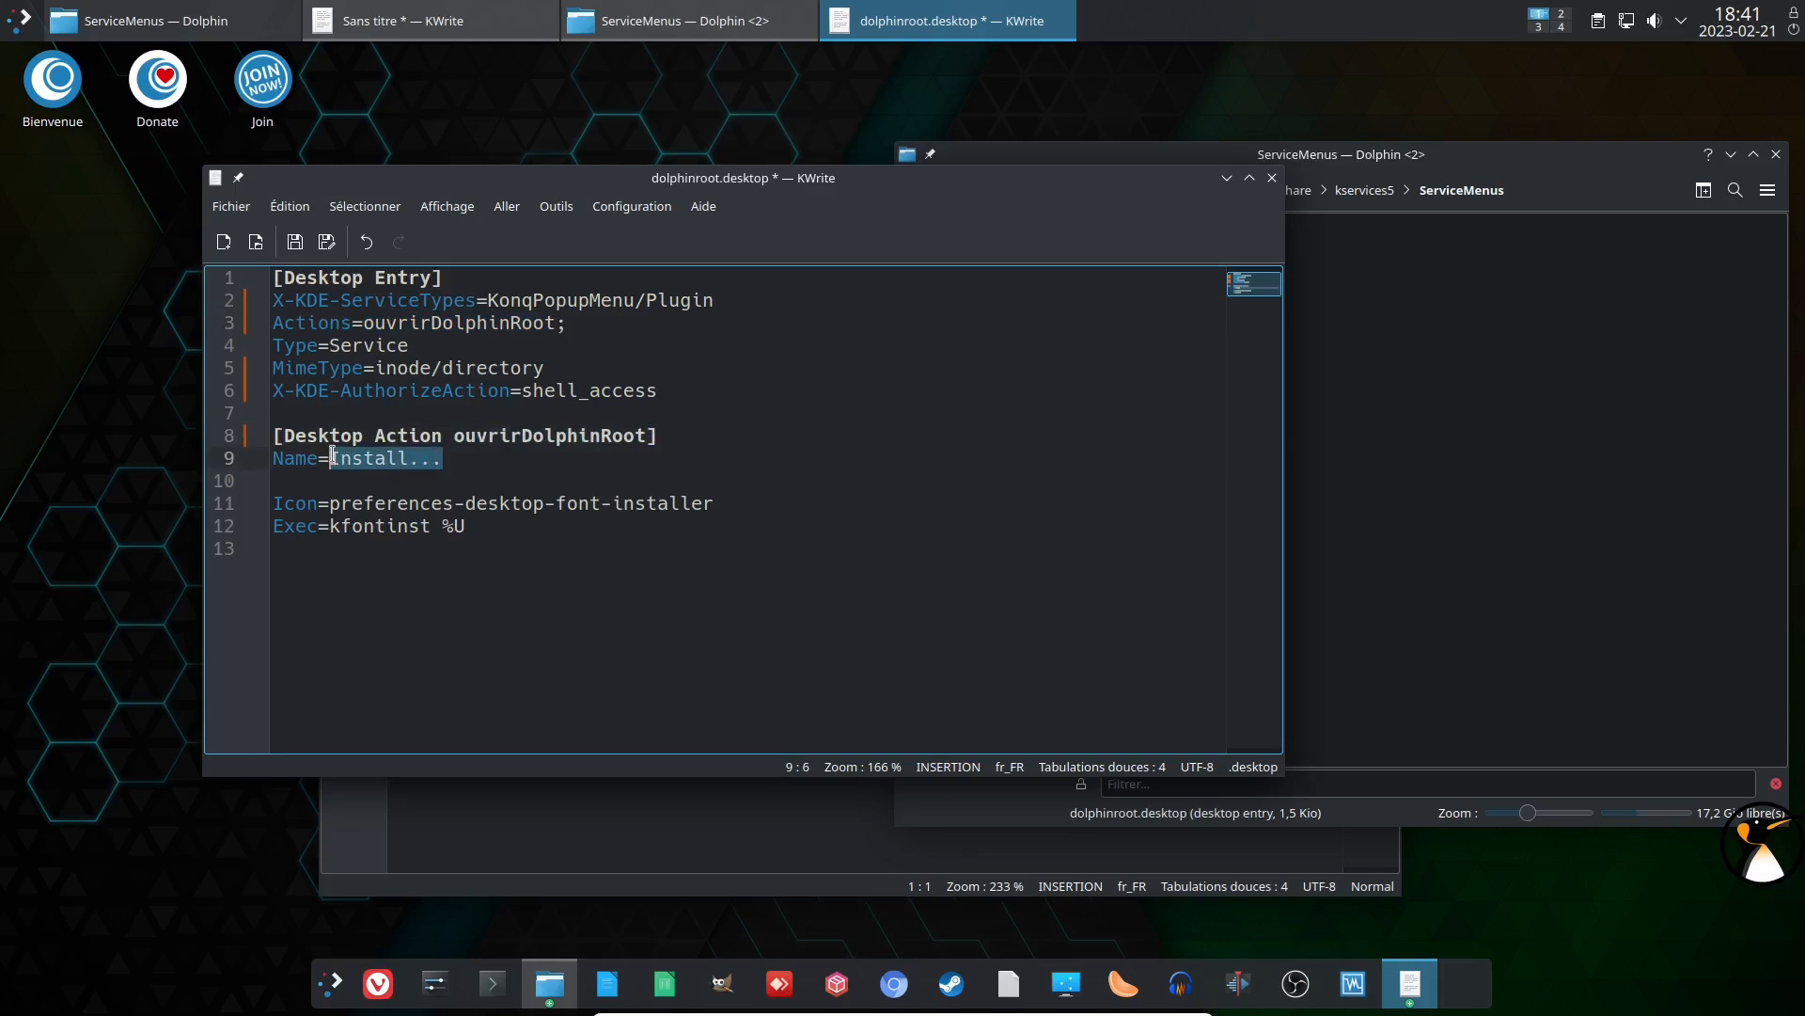
type("Ou")
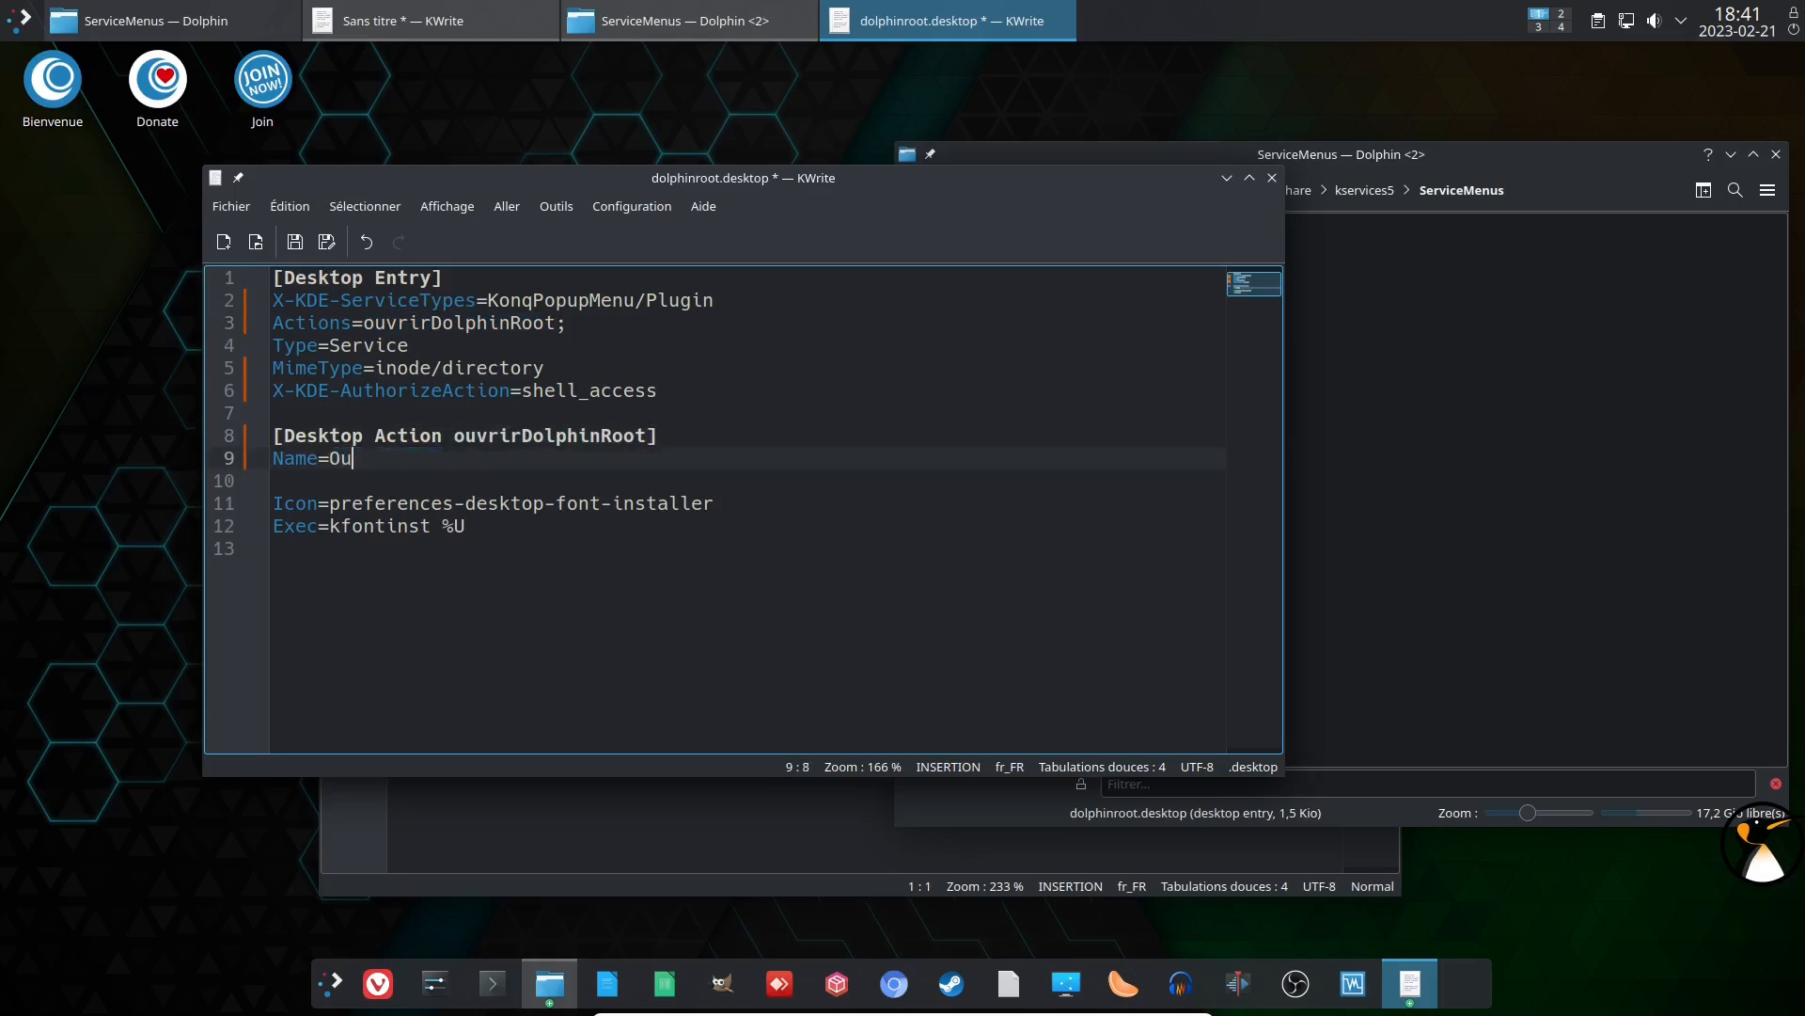
type("vrir Dolph")
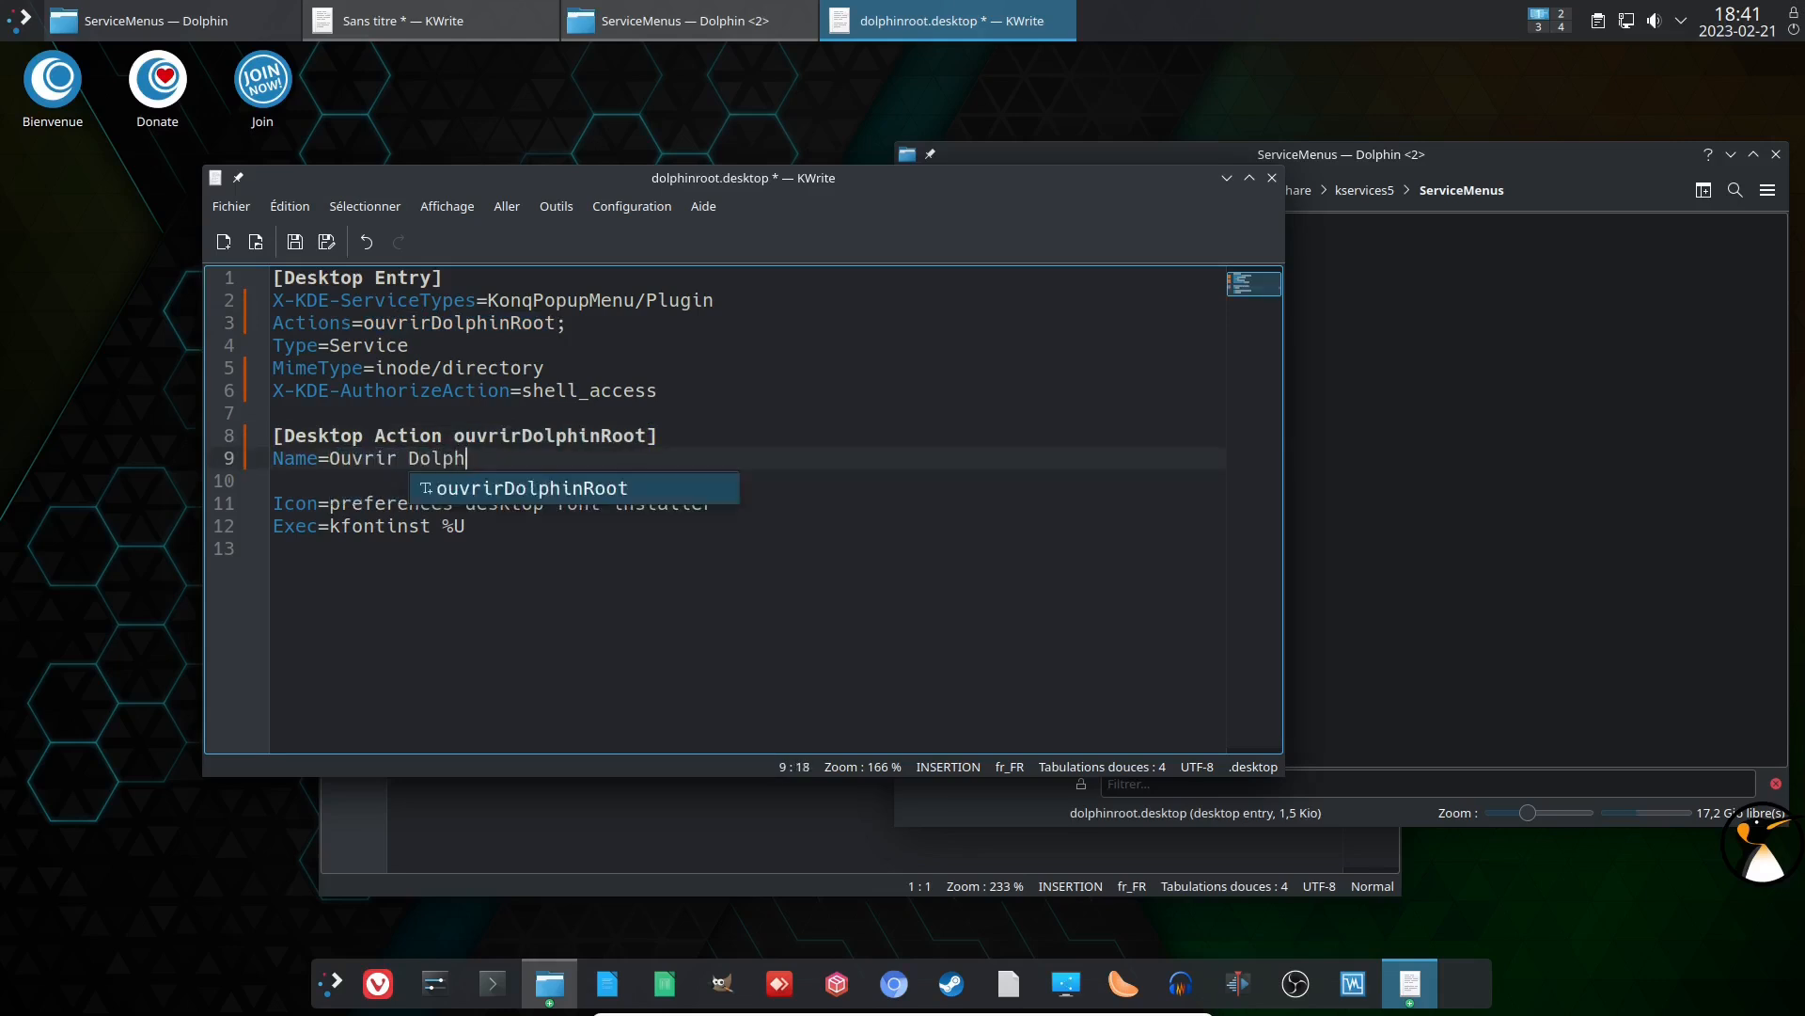
type("in en root ici")
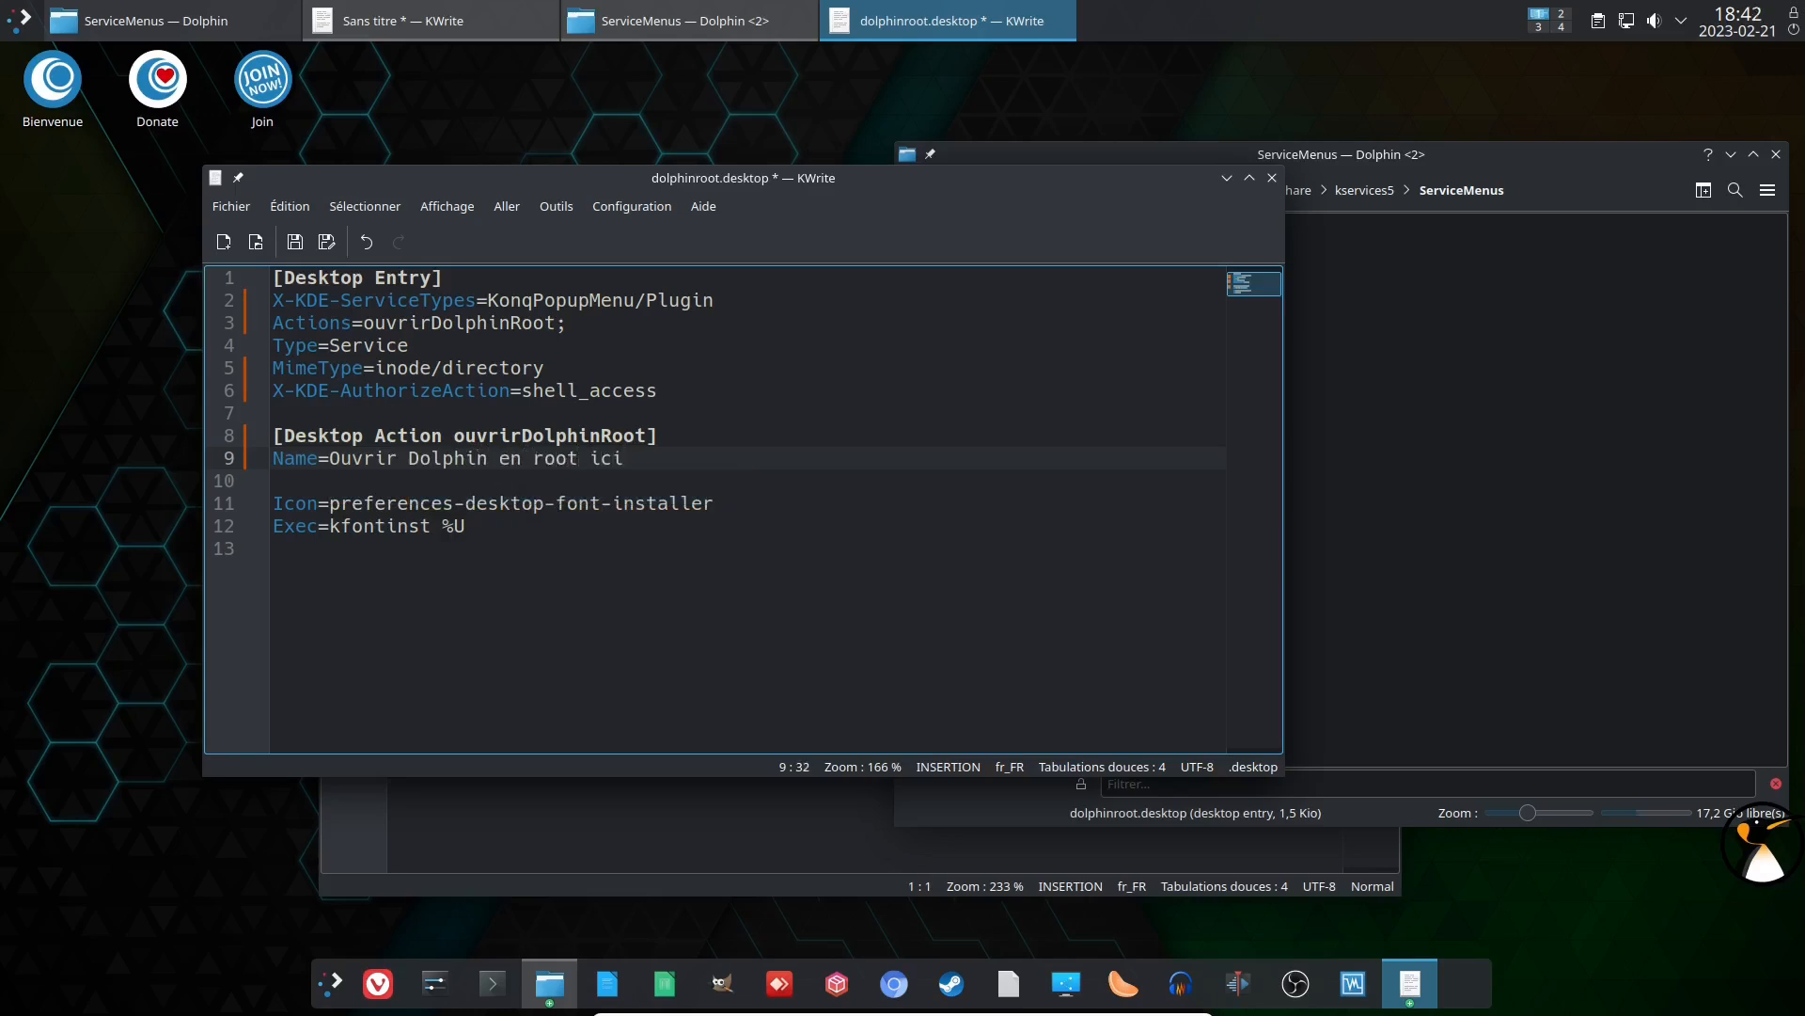
Step: Check the folder's existing context actions in Dolphin and add the line TryExec=pkexec below the Name entry in dolphinroot.desktop
right_click(1436, 344)
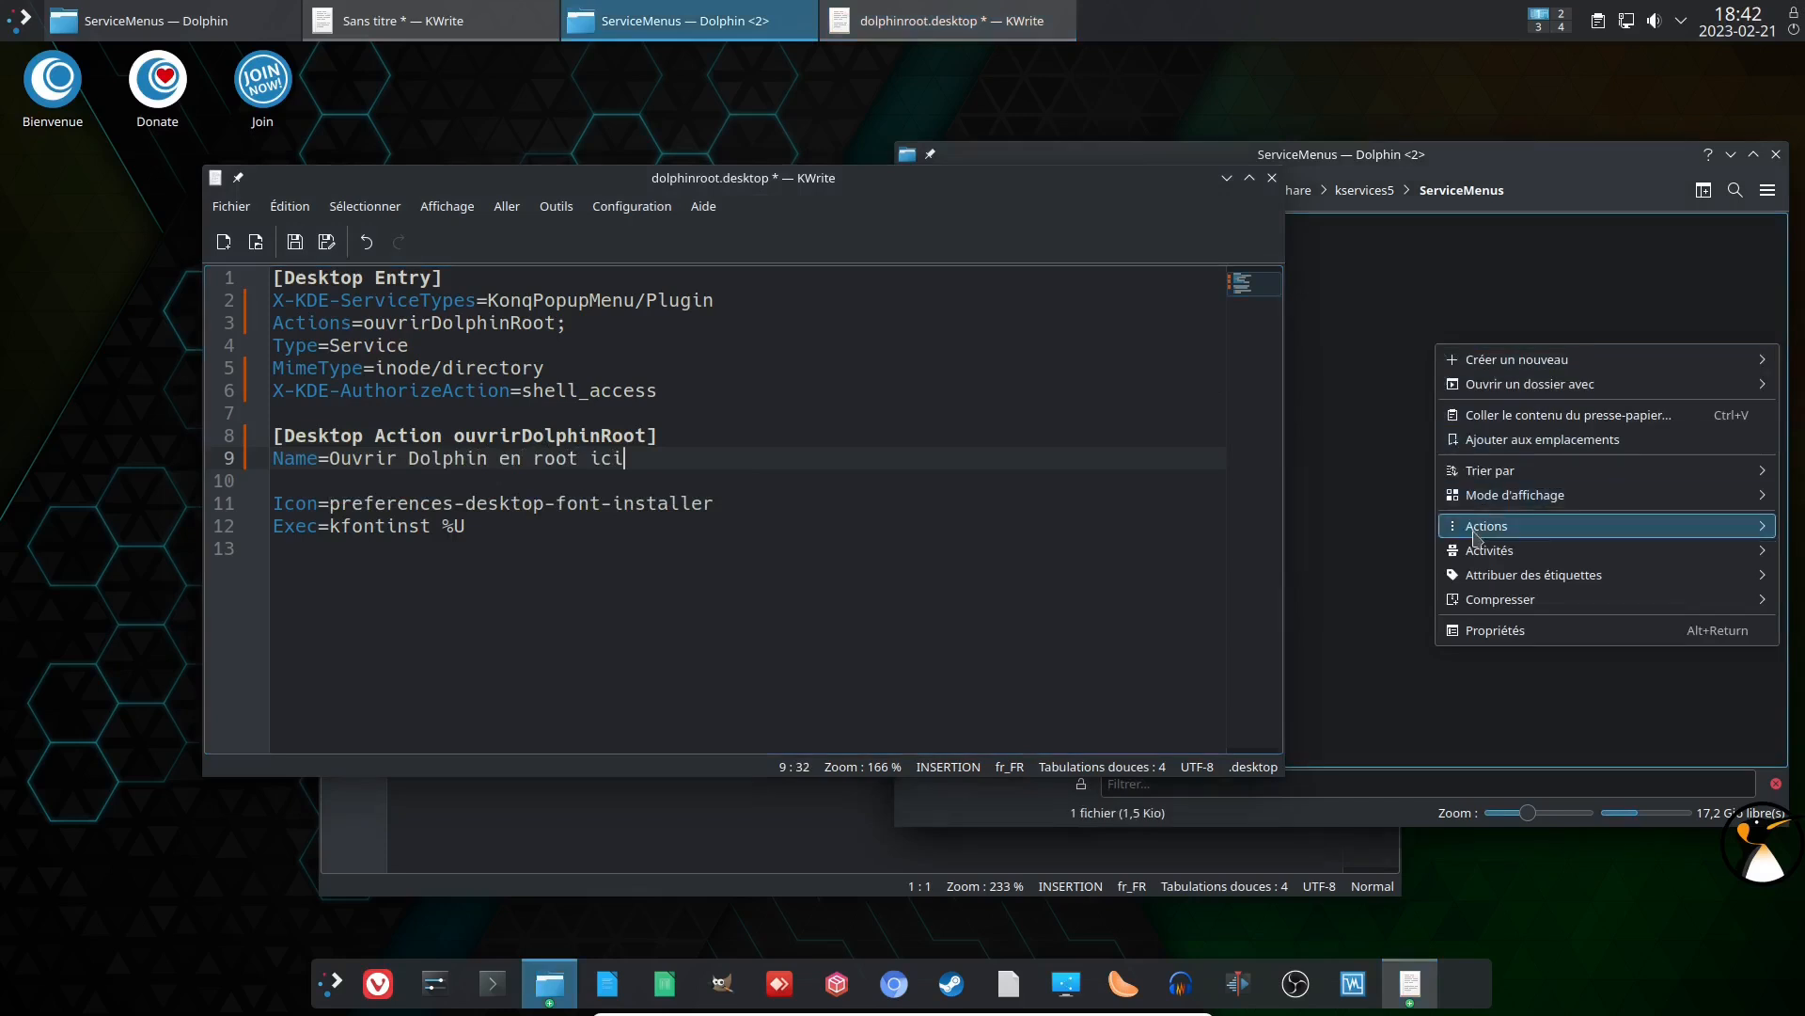
mouse_move(1486, 525)
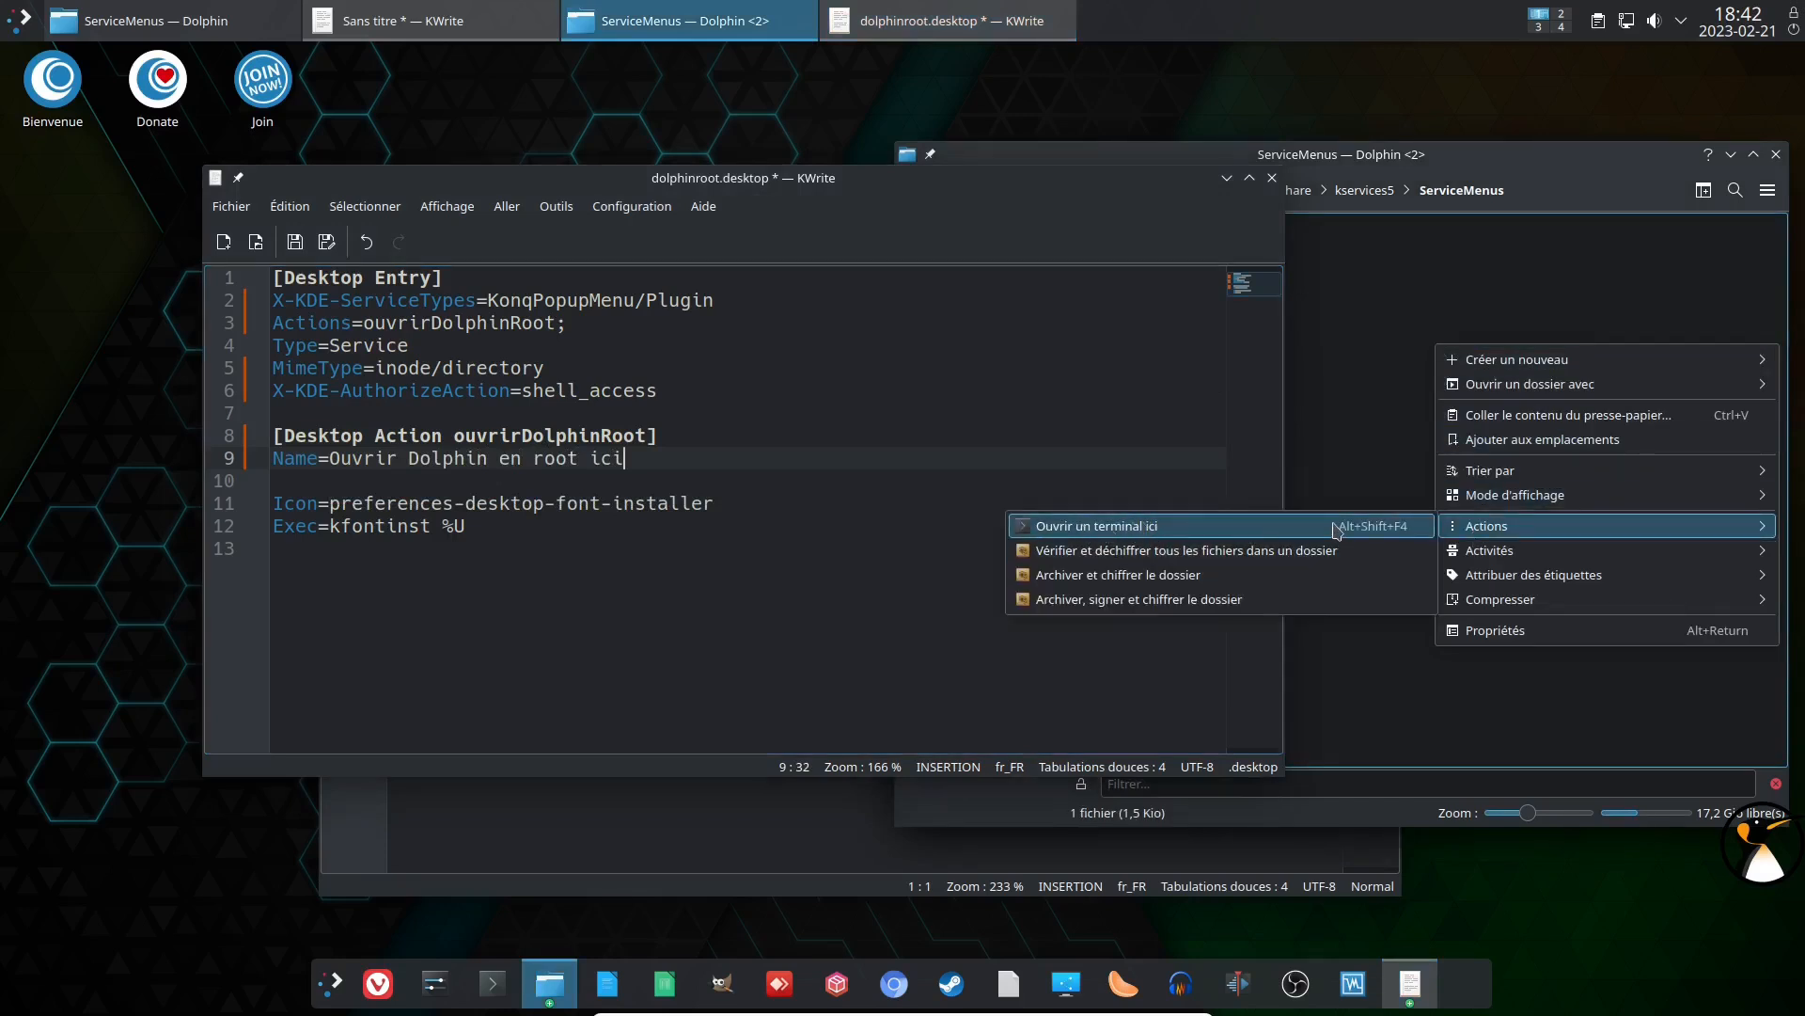
left_click(536, 482)
type("TryExec")
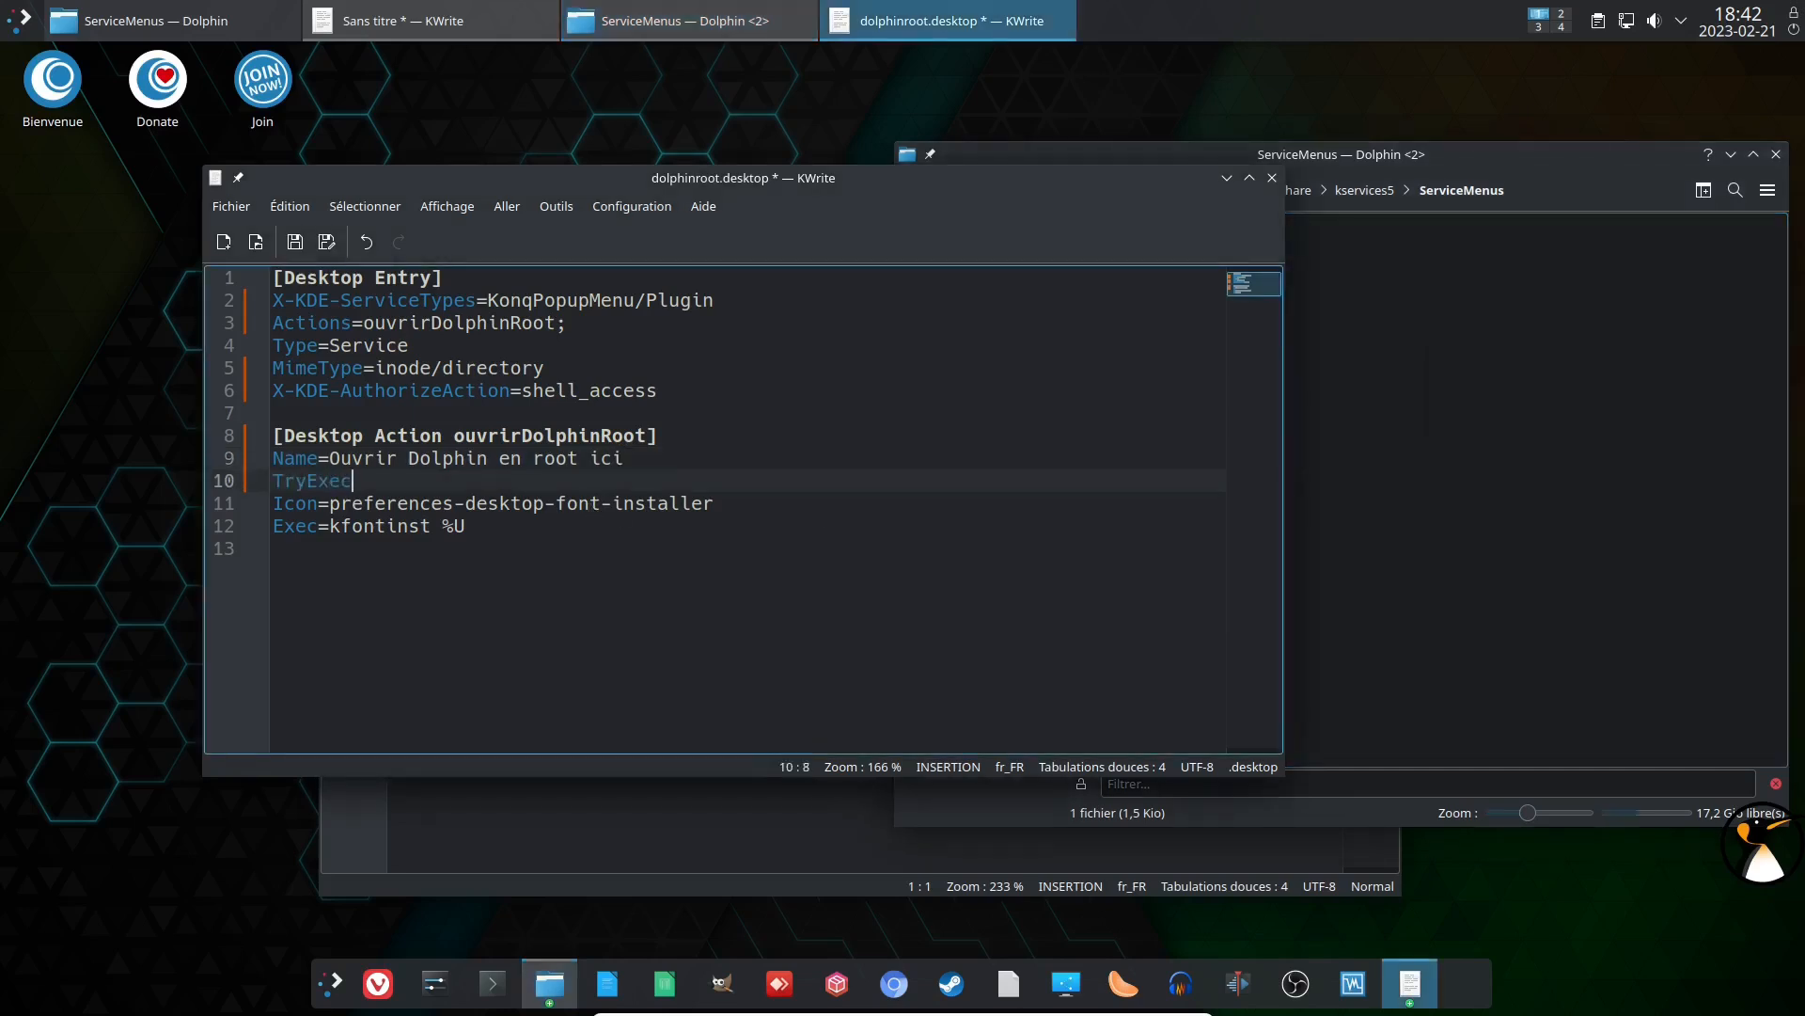
type("=pkexec")
Step: Move the Exec line from below the Icon line to directly below TryExec=pkexec
left_click_drag(470, 528, 267, 531)
key("ctrl+x")
left_click(458, 481)
key("Return")
key("ctrl+v")
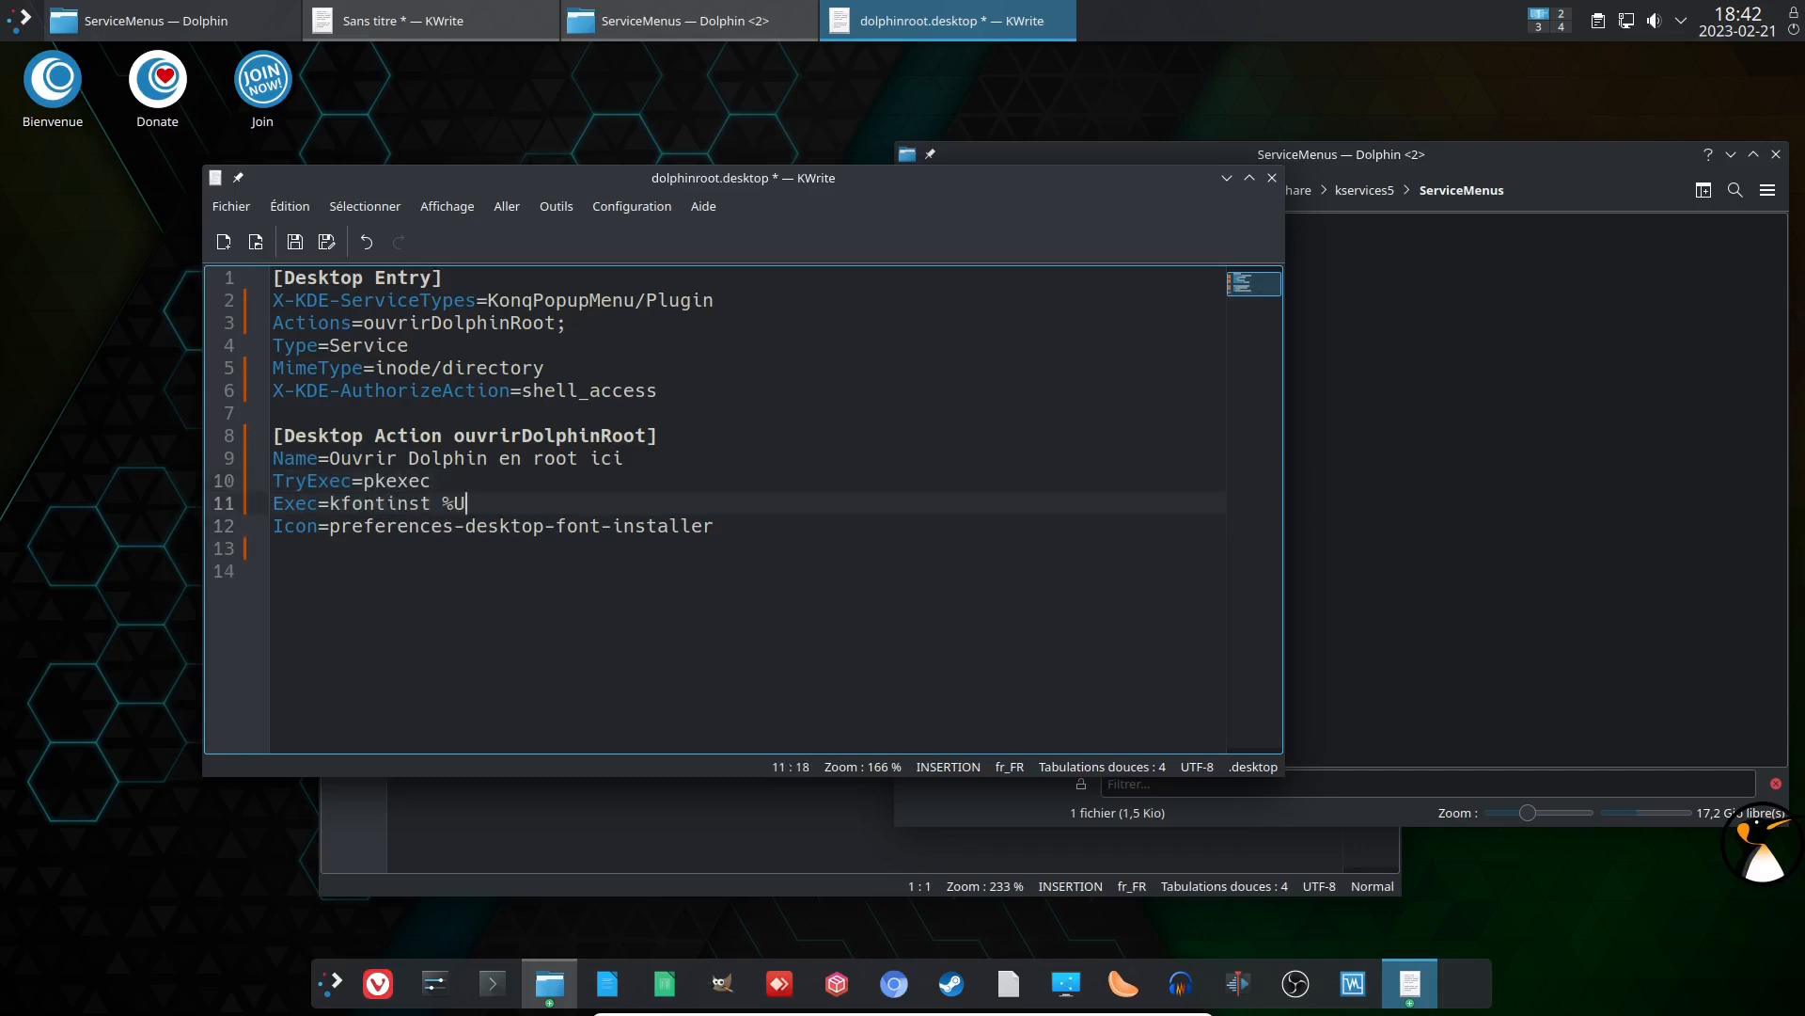
Step: Replace kfontinst in the Exec line with "pkexec env DISPLAY=$DISPLAY XAUTHORITY=$XAUTHORITY dolphin" copied from the untitled KWrite document, keeping %U
left_click(511, 834)
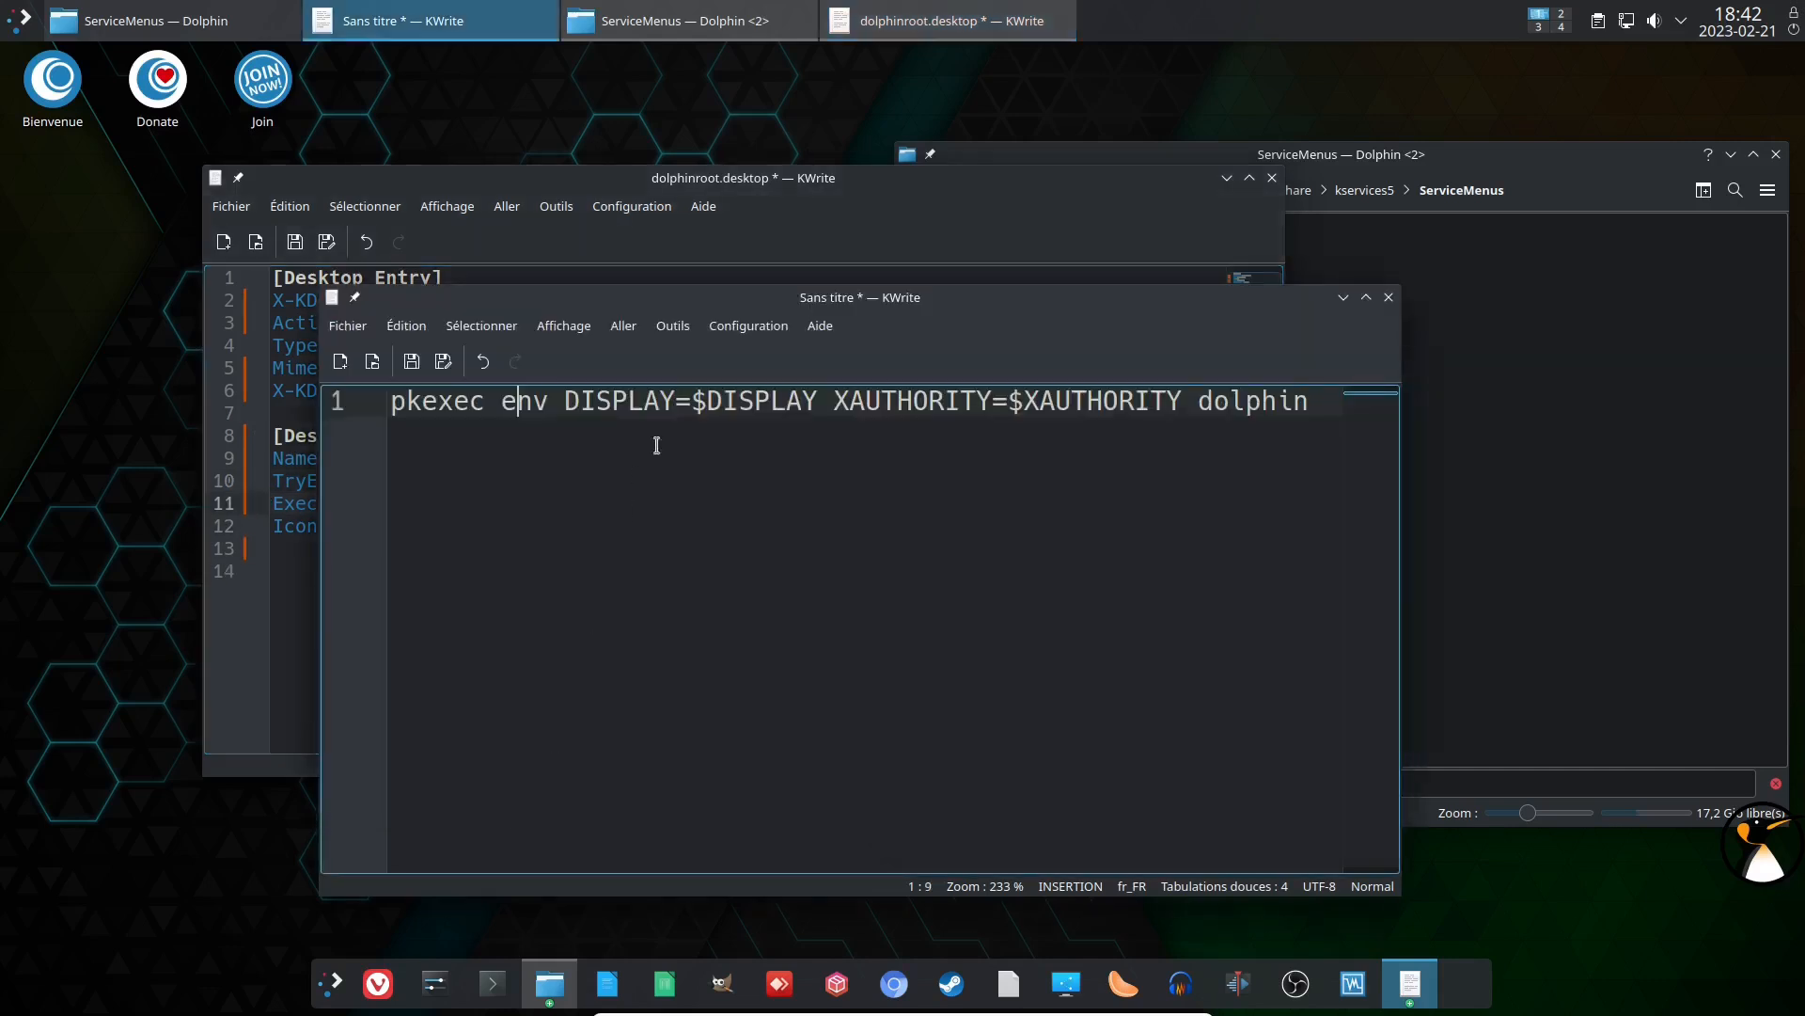
left_click_drag(1317, 403, 1023, 403)
left_click_drag(882, 375, 237, 345)
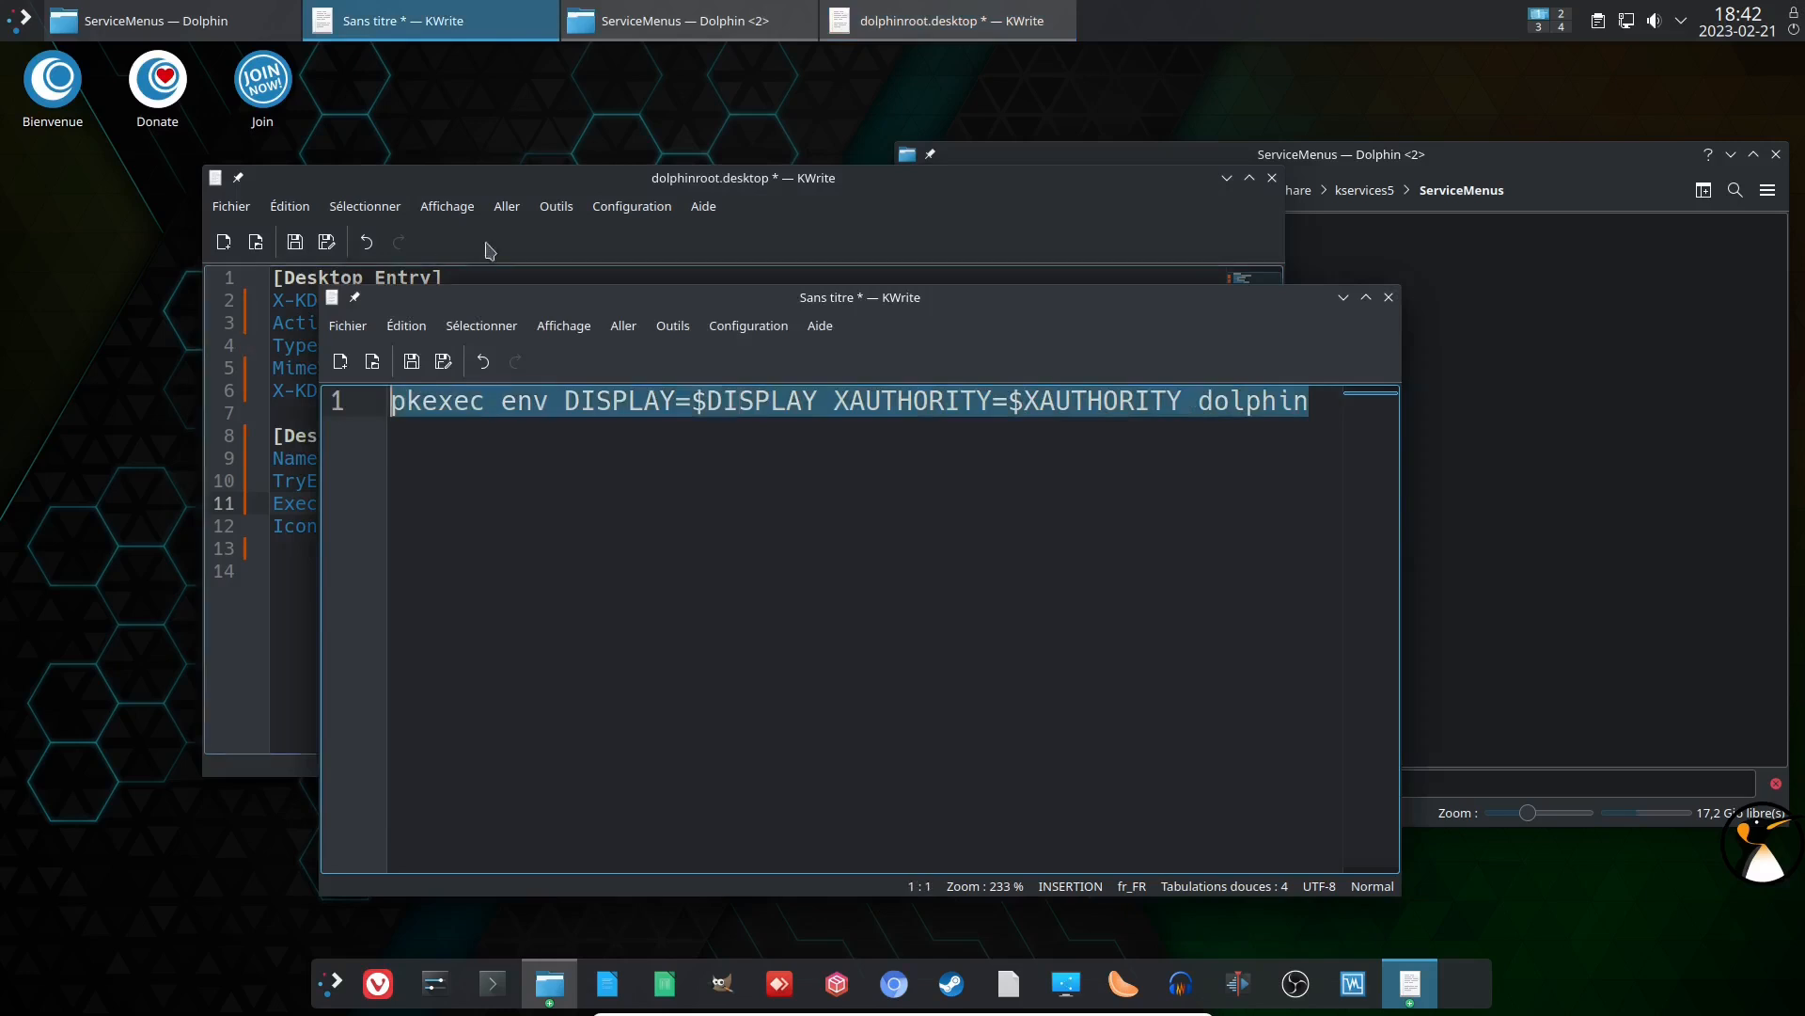
left_click(542, 184)
double_click(331, 507)
key("ctrl+v")
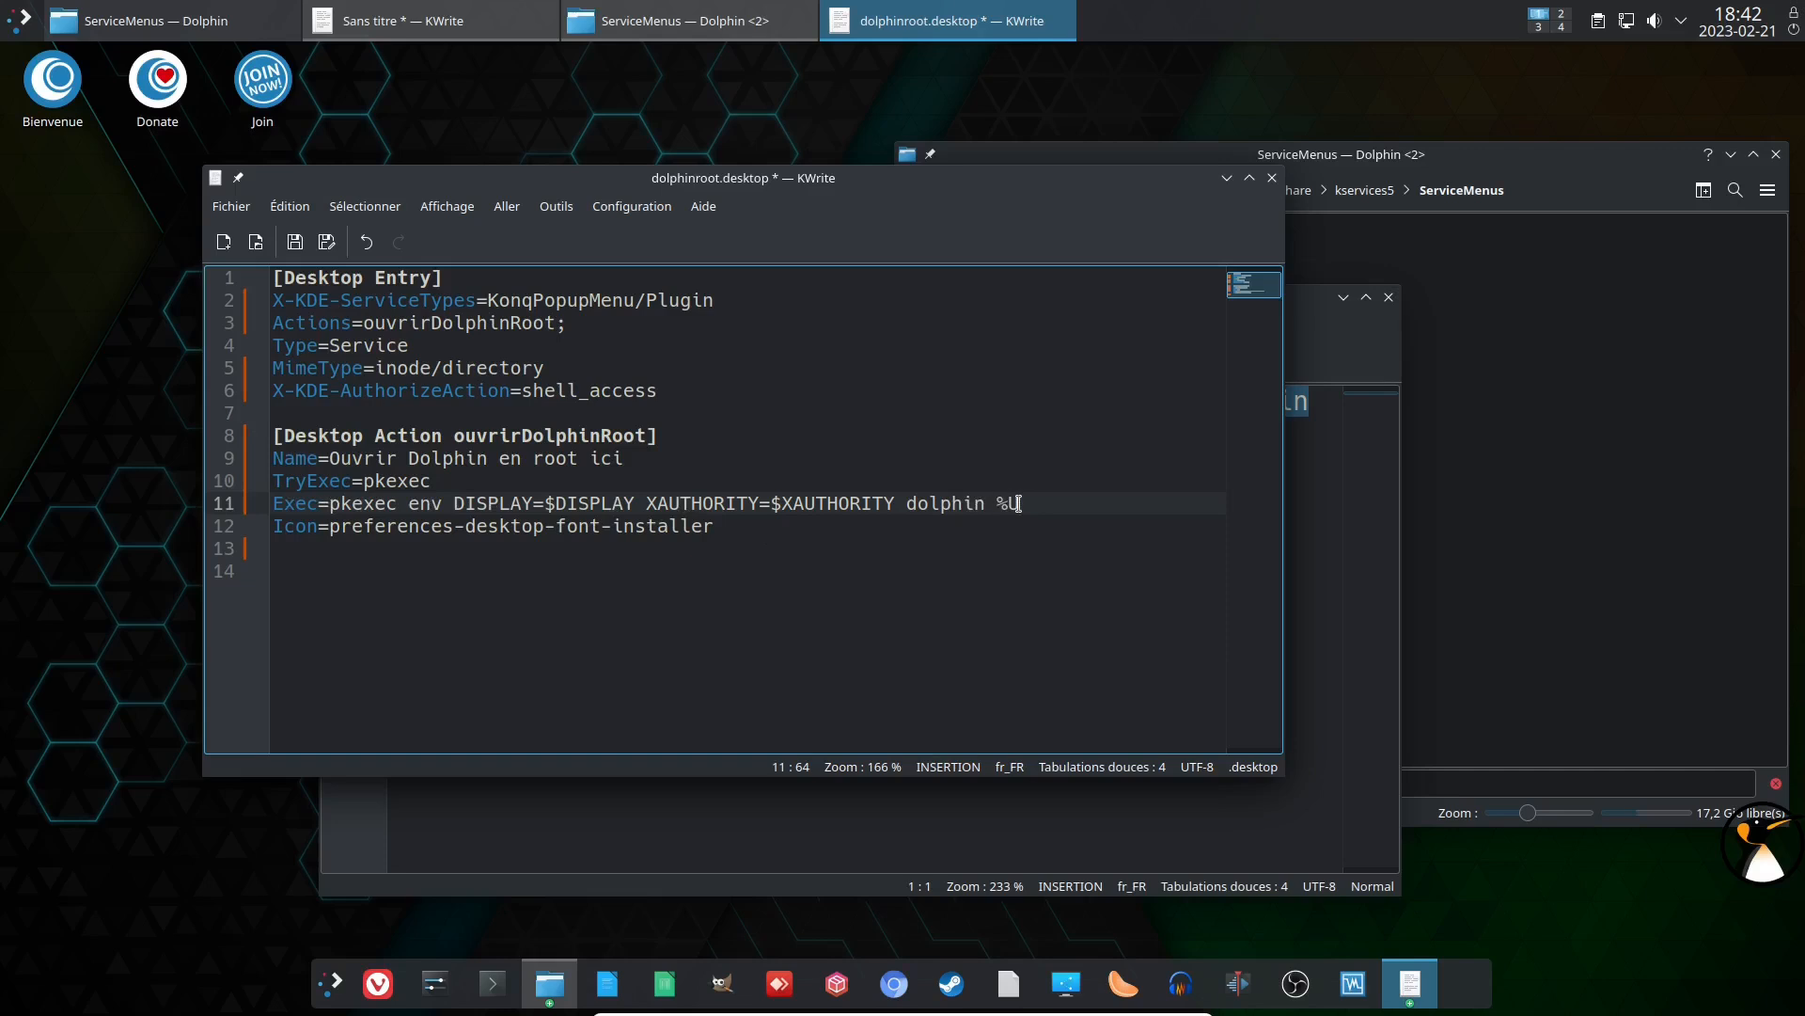
Step: Set the action's Icon to folder-red in place of the font installer icon
left_click(1598, 381)
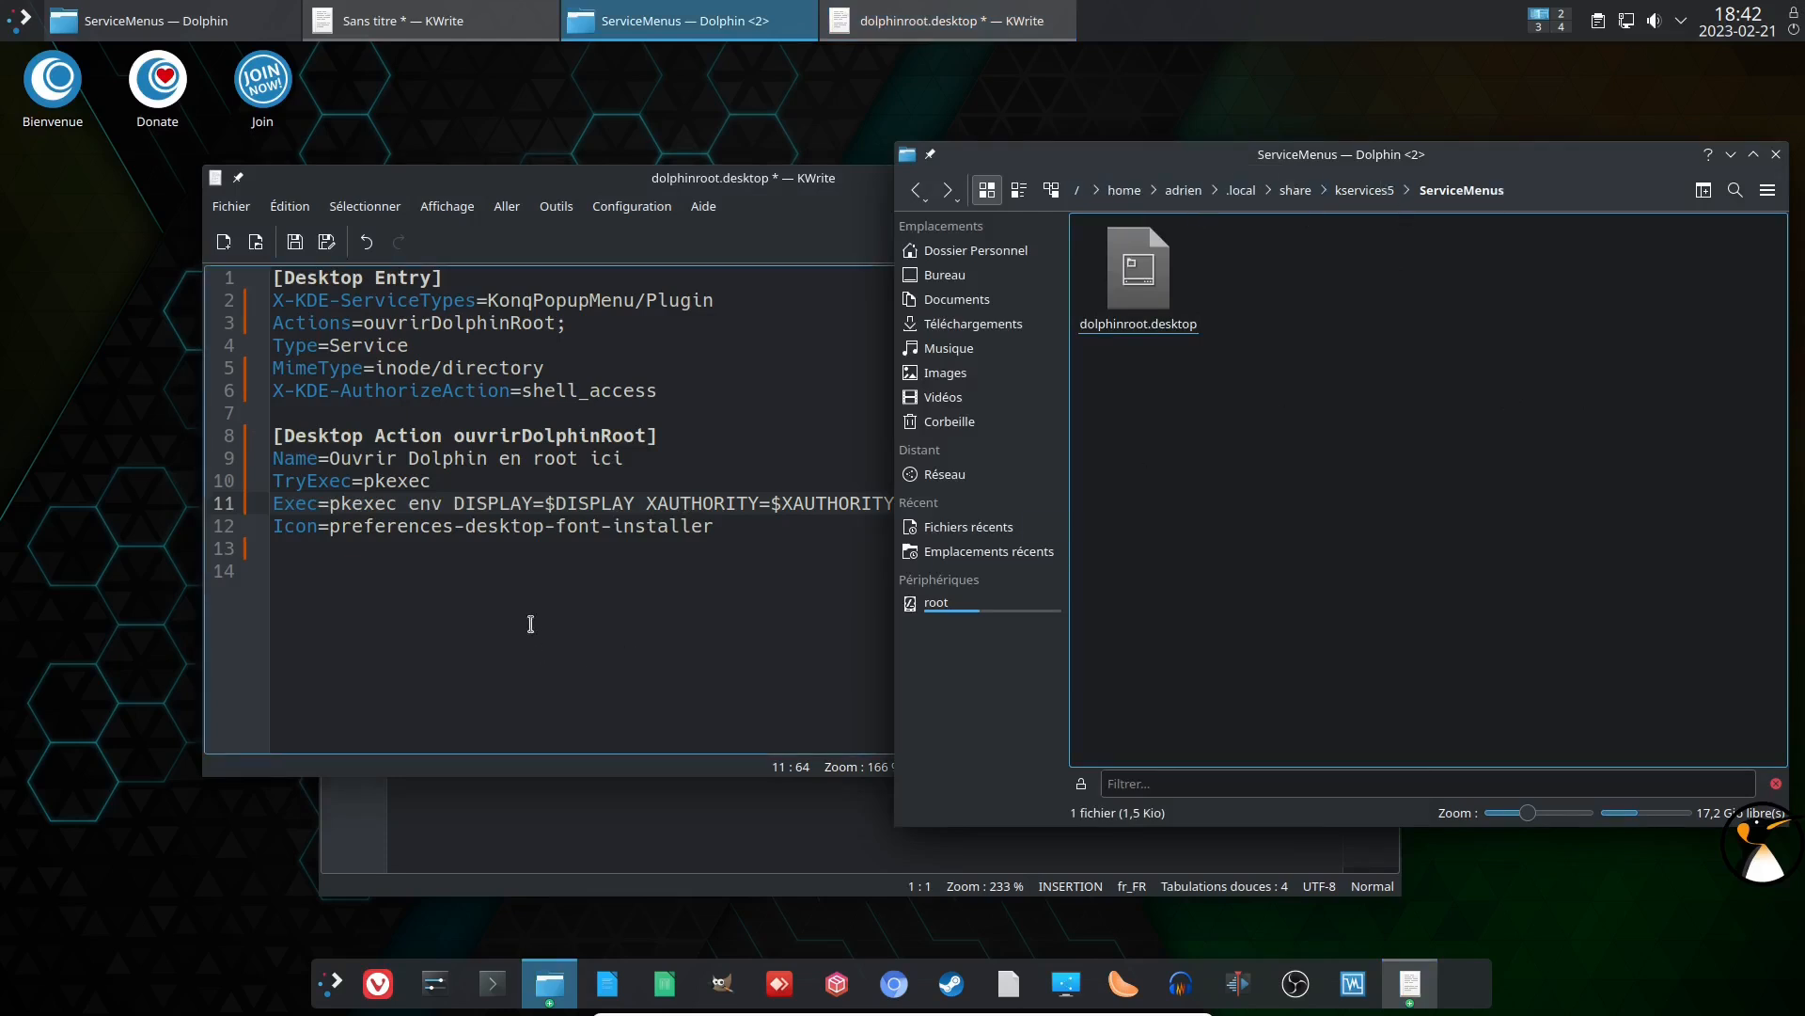
left_click(322, 530)
left_click_drag(337, 526, 763, 524)
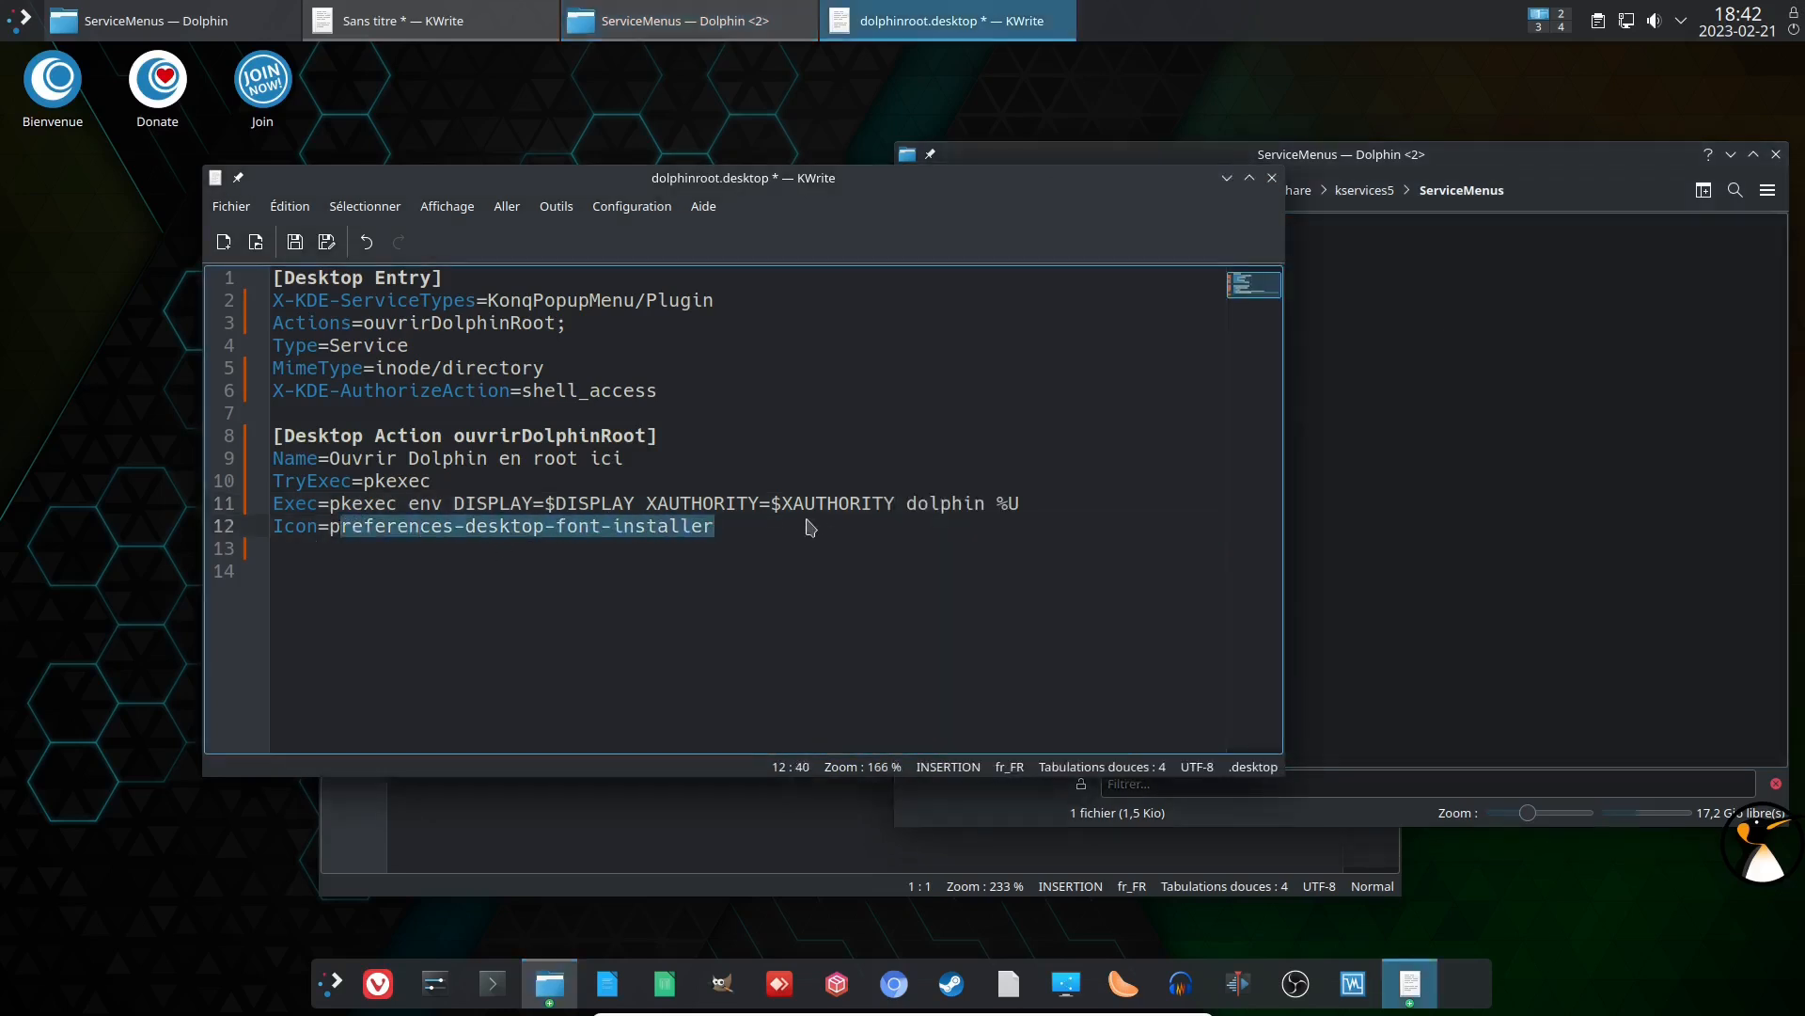
key("BackSpace")
key("BackSpace")
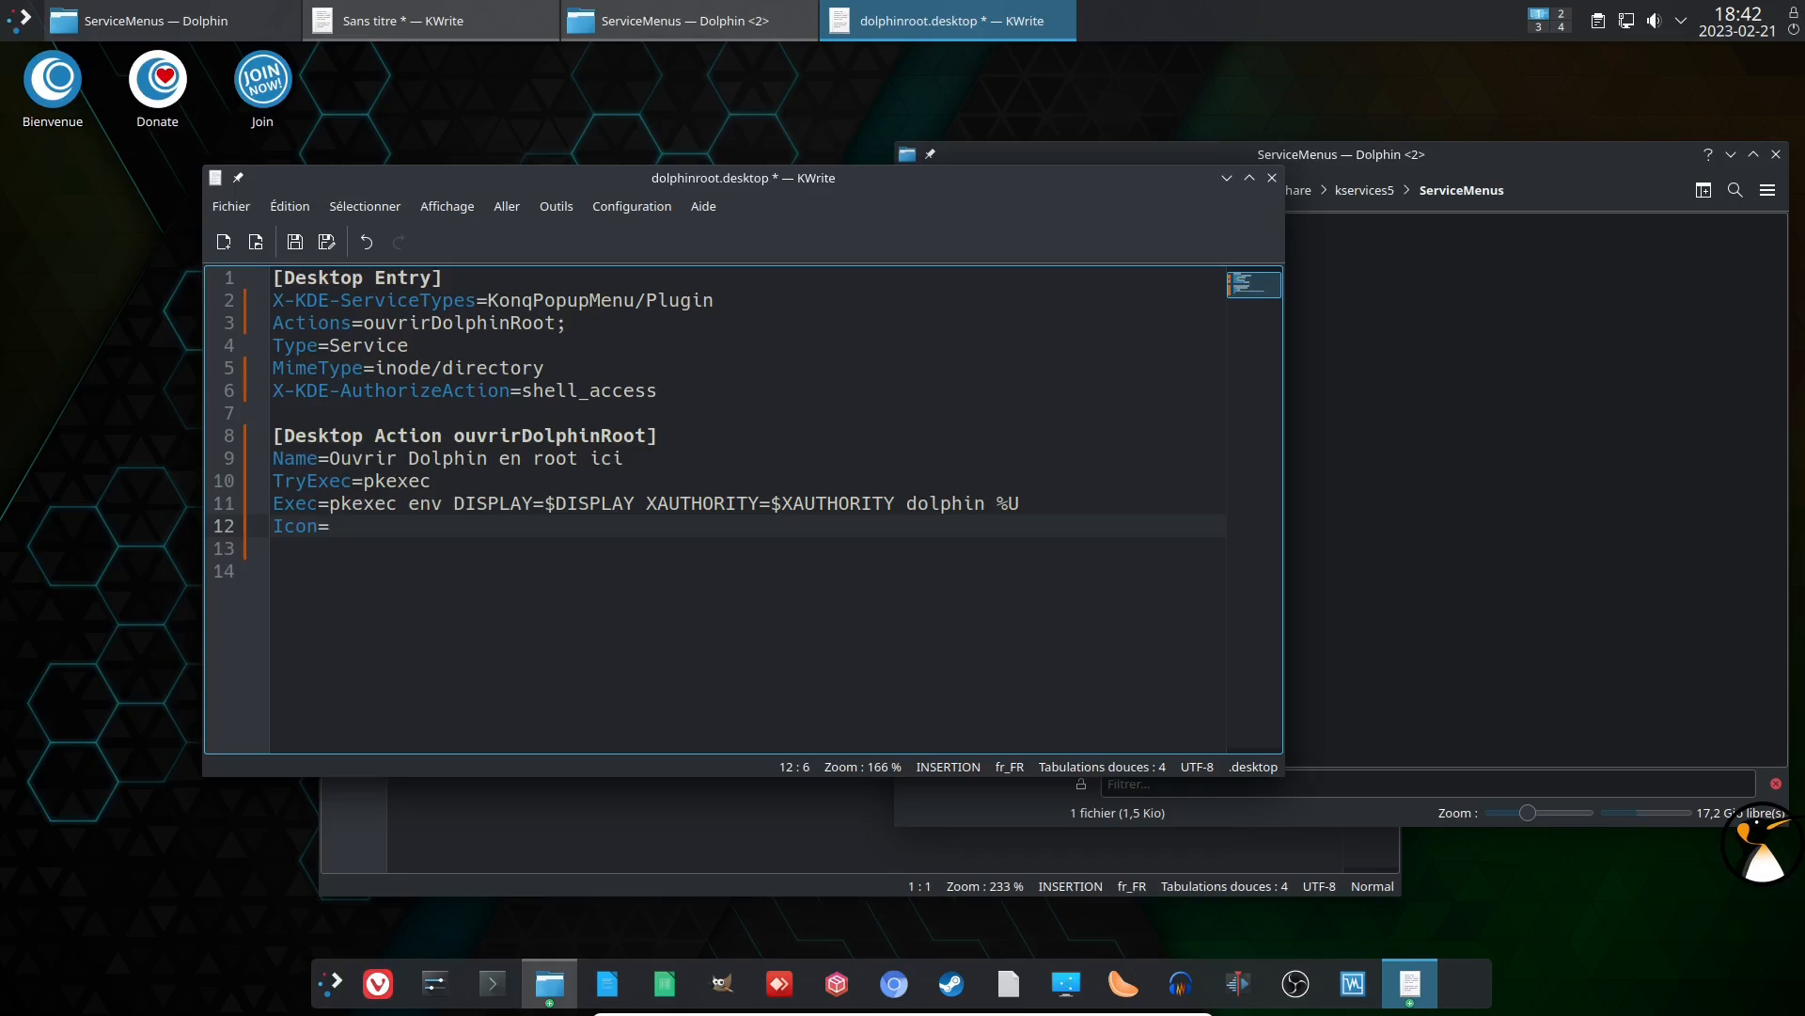
type("folder-red")
Step: Remove the surplus empty lines at the end of dolphinroot.desktop and save the file
left_click(295, 242)
key("Delete")
key("Delete")
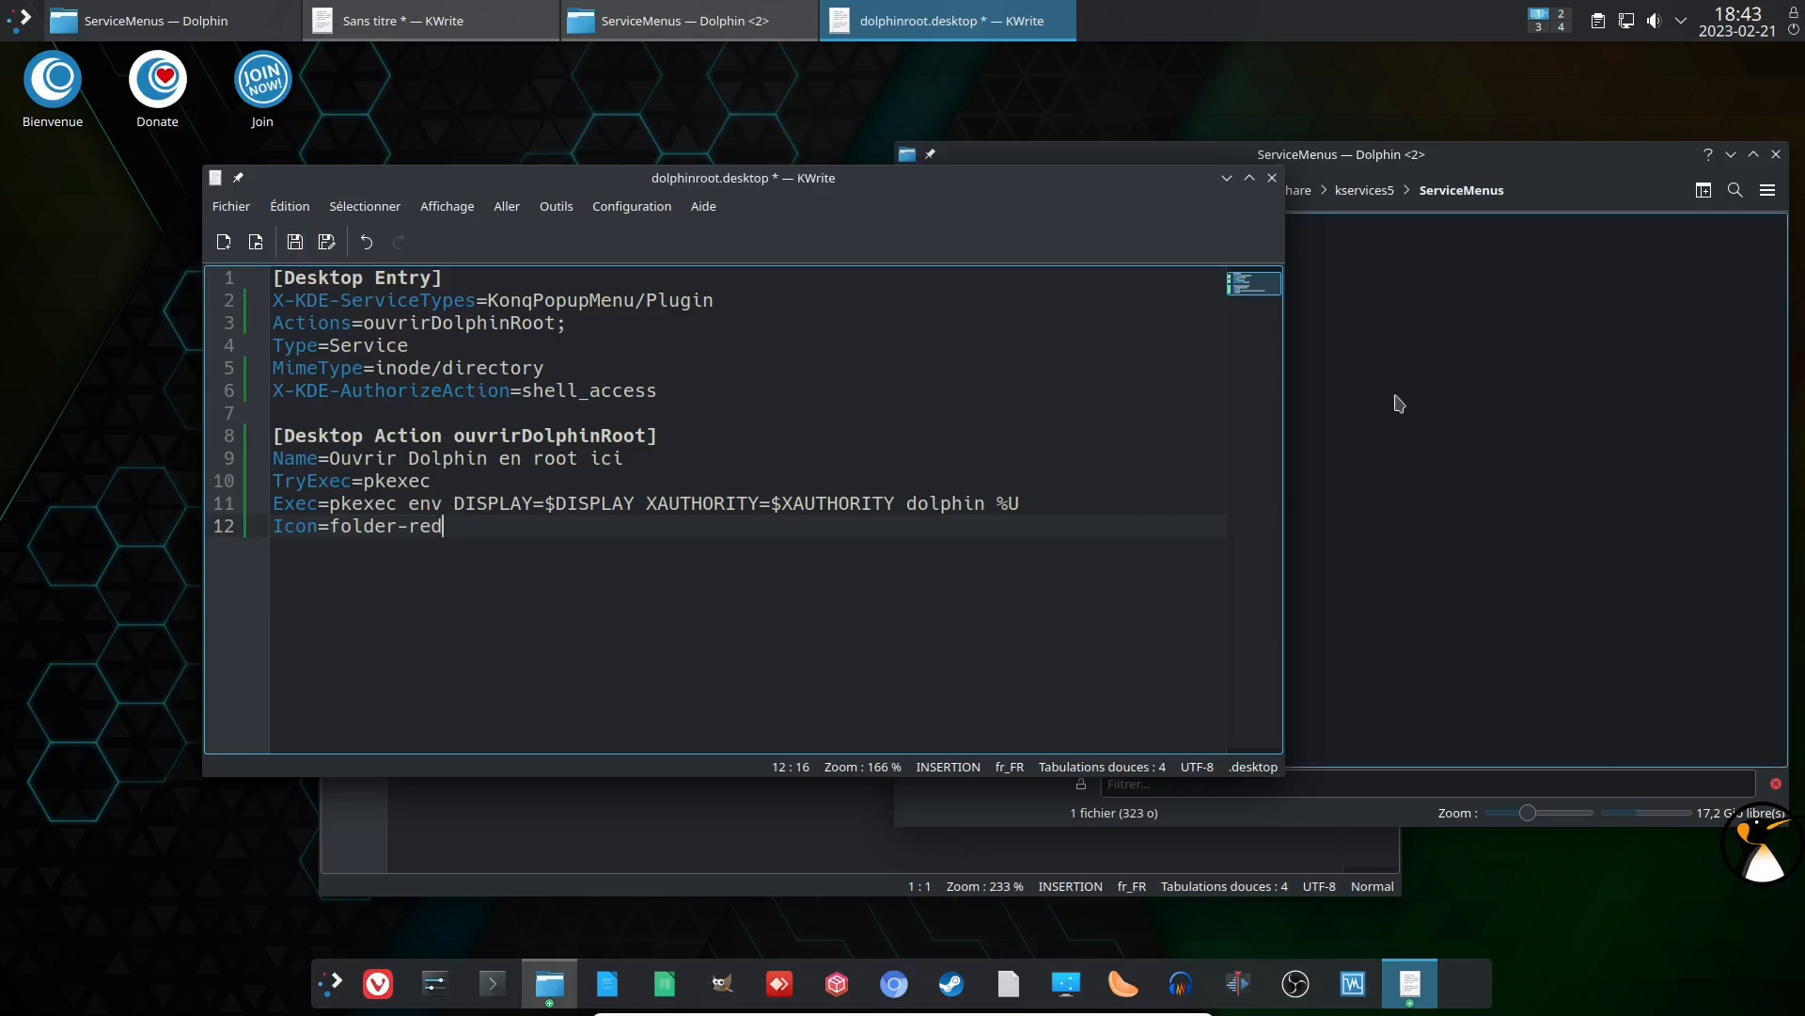
left_click(294, 241)
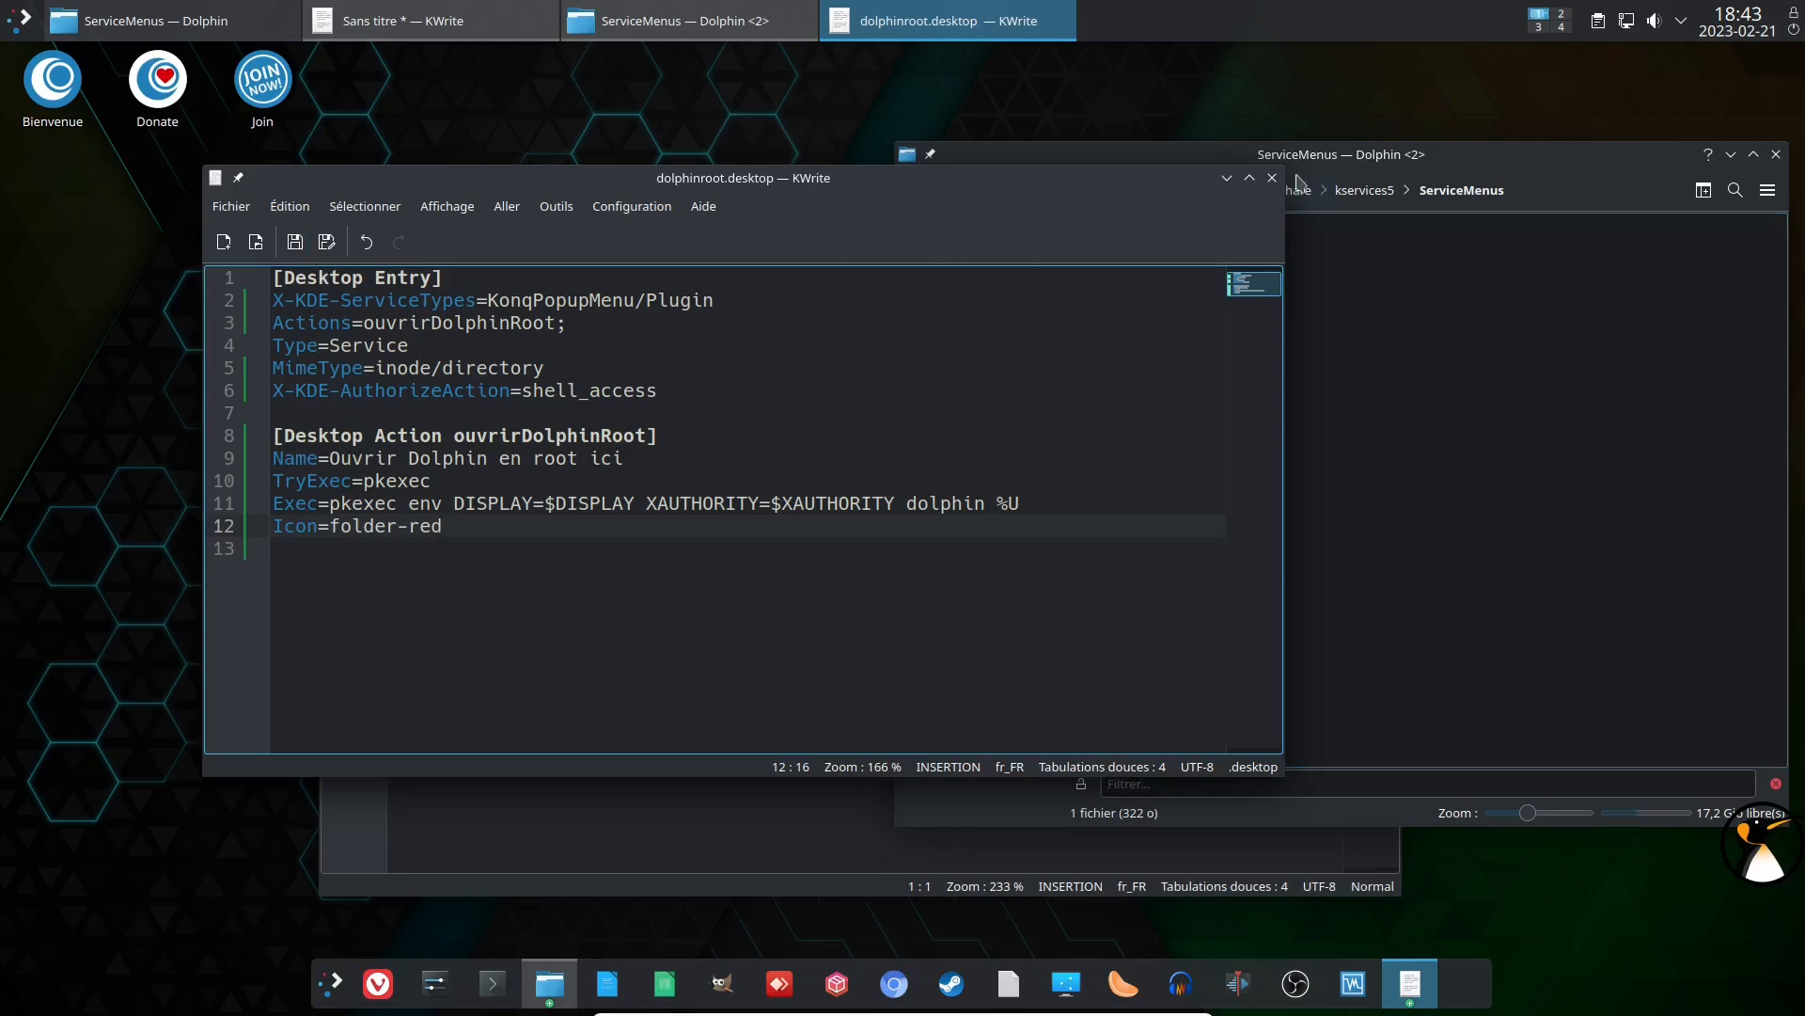
Step: Minimize both KWrite documents and close the two open Dolphin windows
left_click(1227, 178)
left_click(1775, 154)
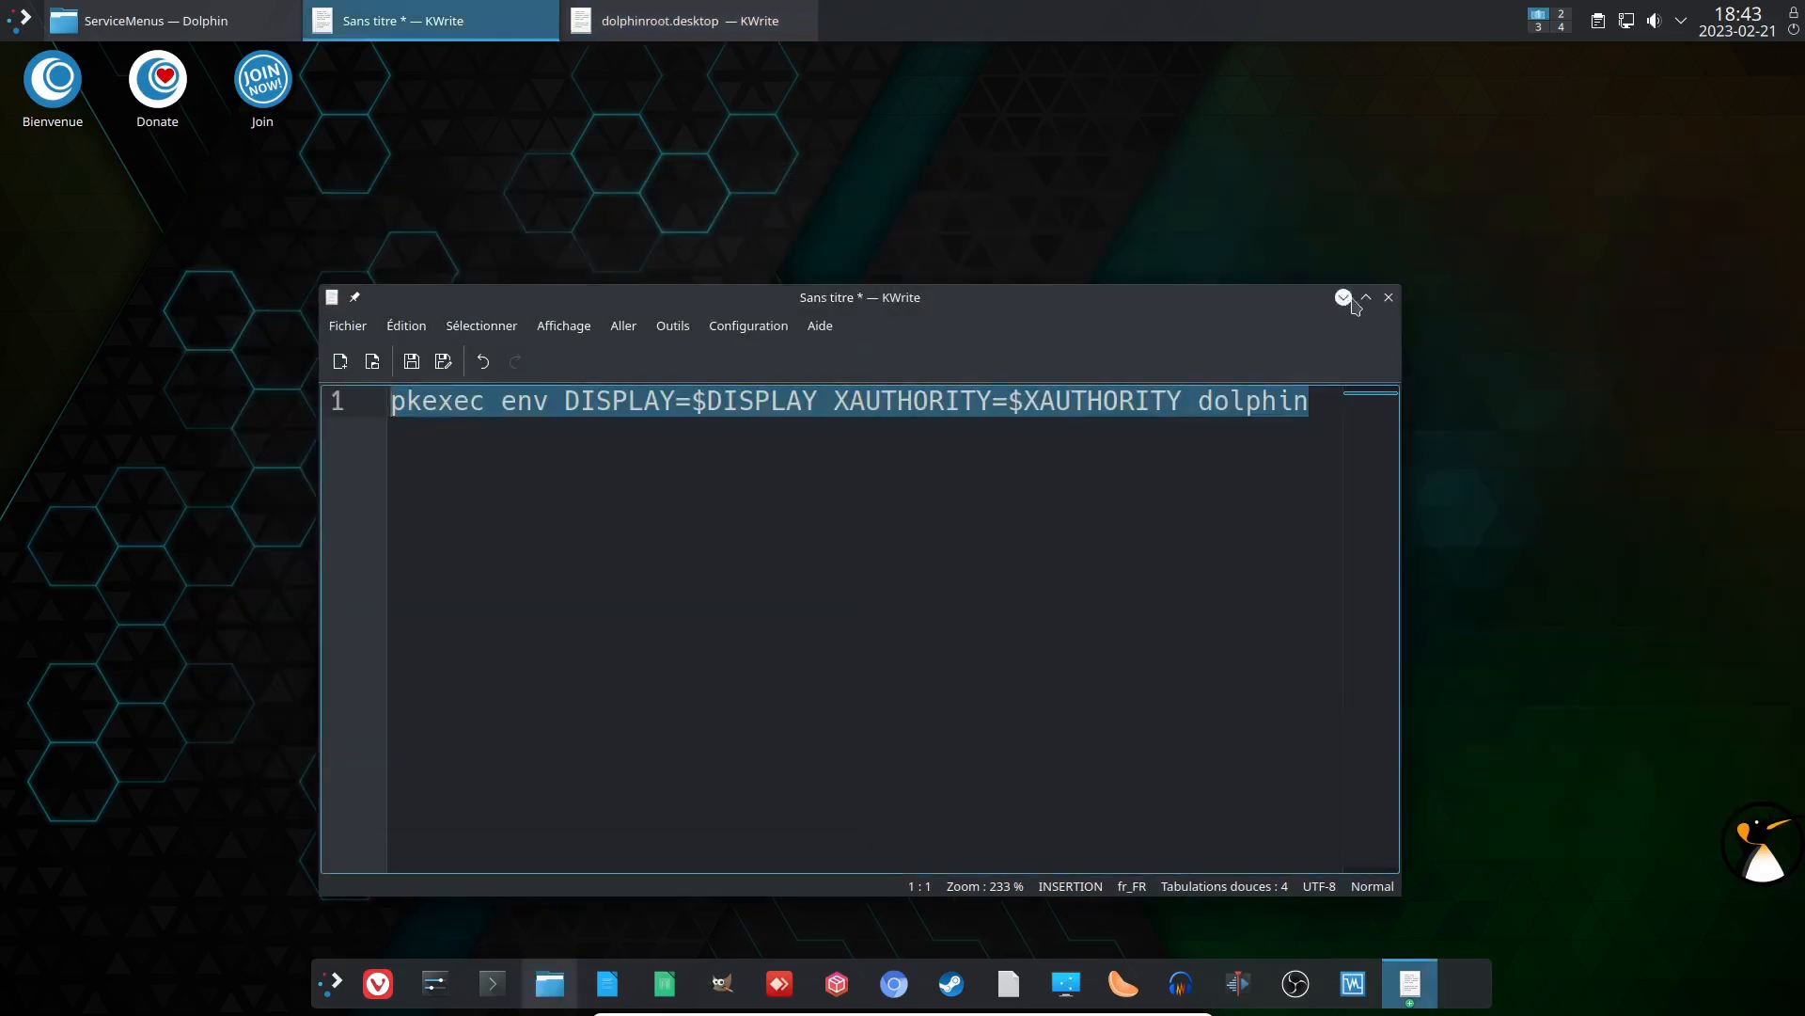
left_click(1346, 297)
left_click(179, 20)
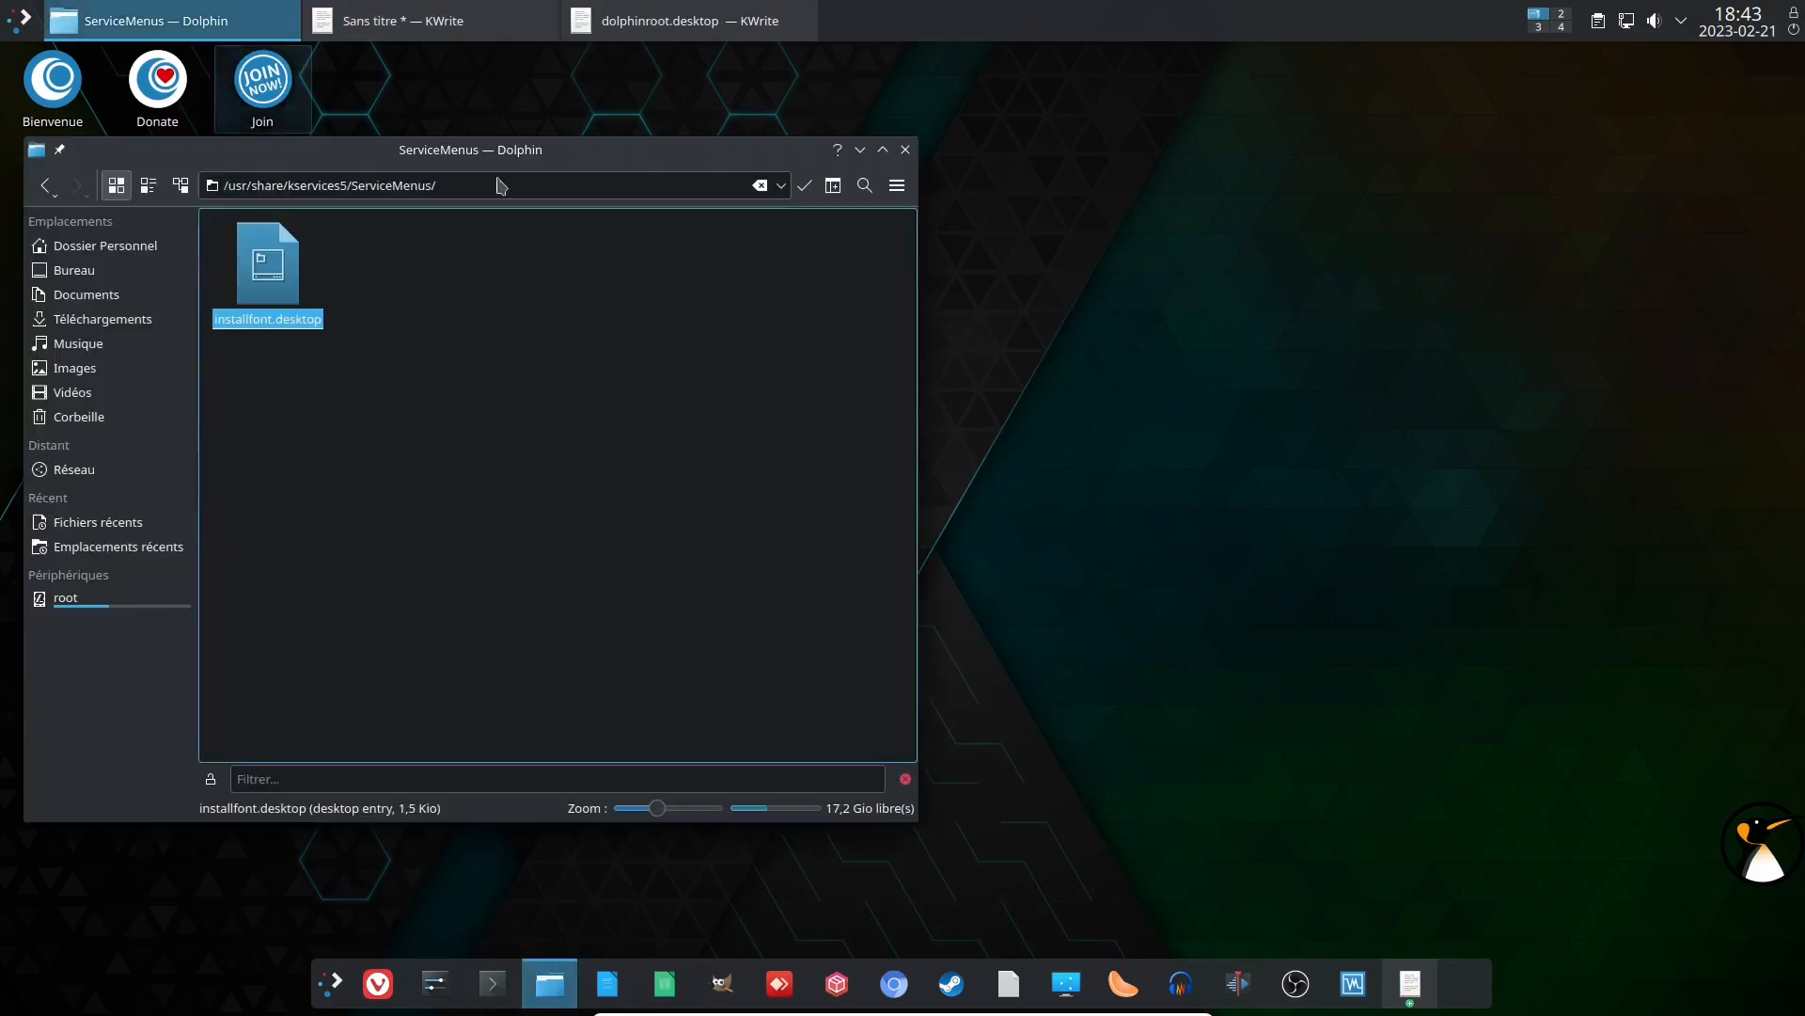
left_click(905, 155)
Step: Reopen Dolphin, go to the home folder and check its context actions for the "Ouvrir Dolphin en root ici" entry
left_click(551, 982)
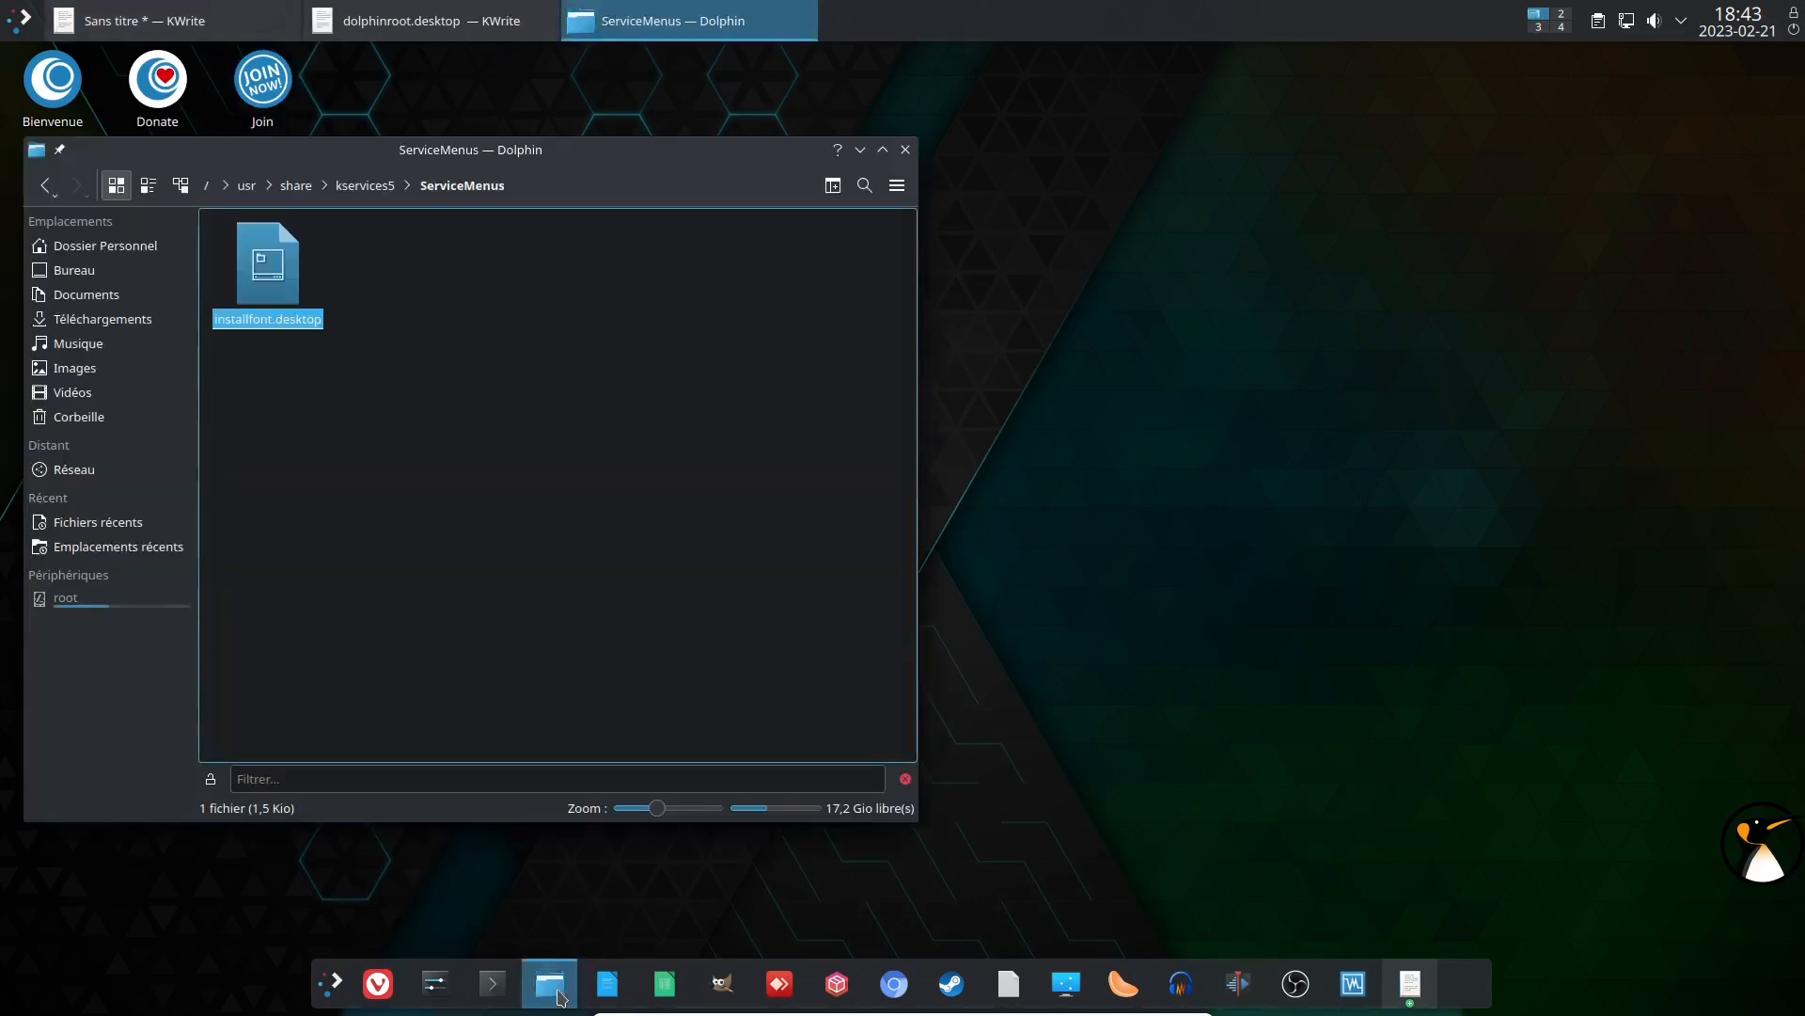
left_click_drag(526, 170, 1056, 193)
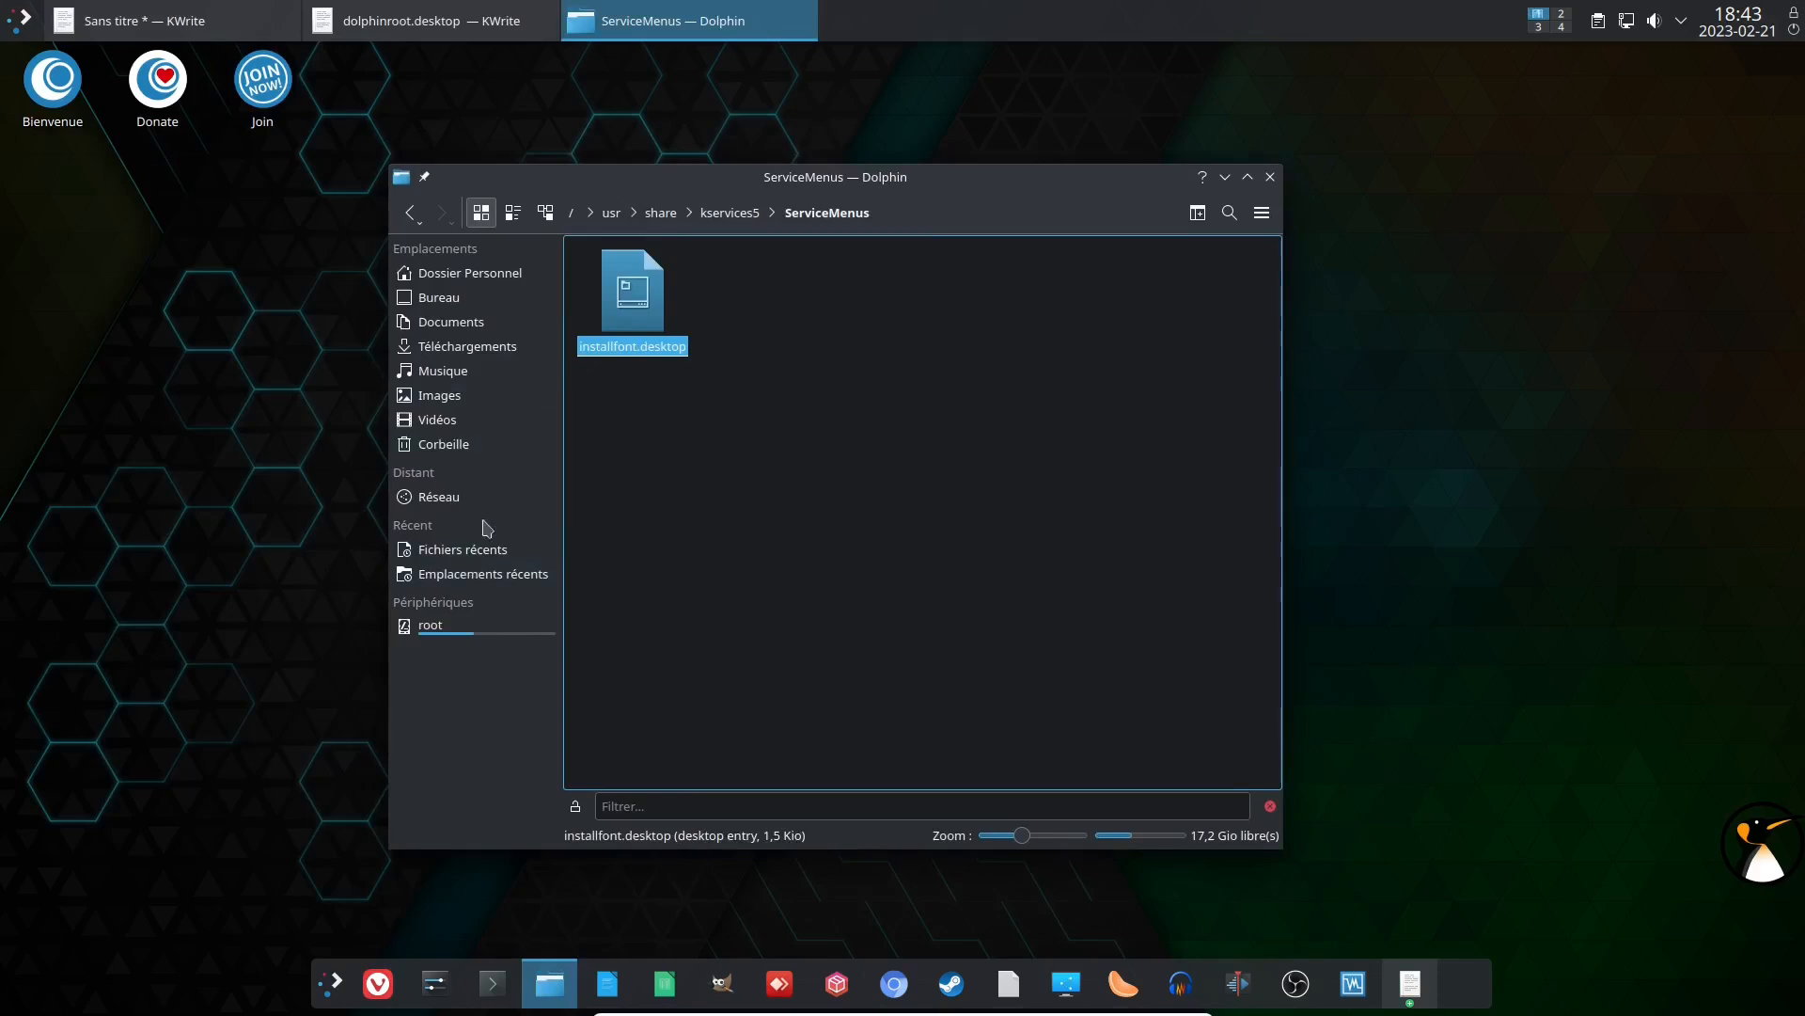
left_click(505, 284)
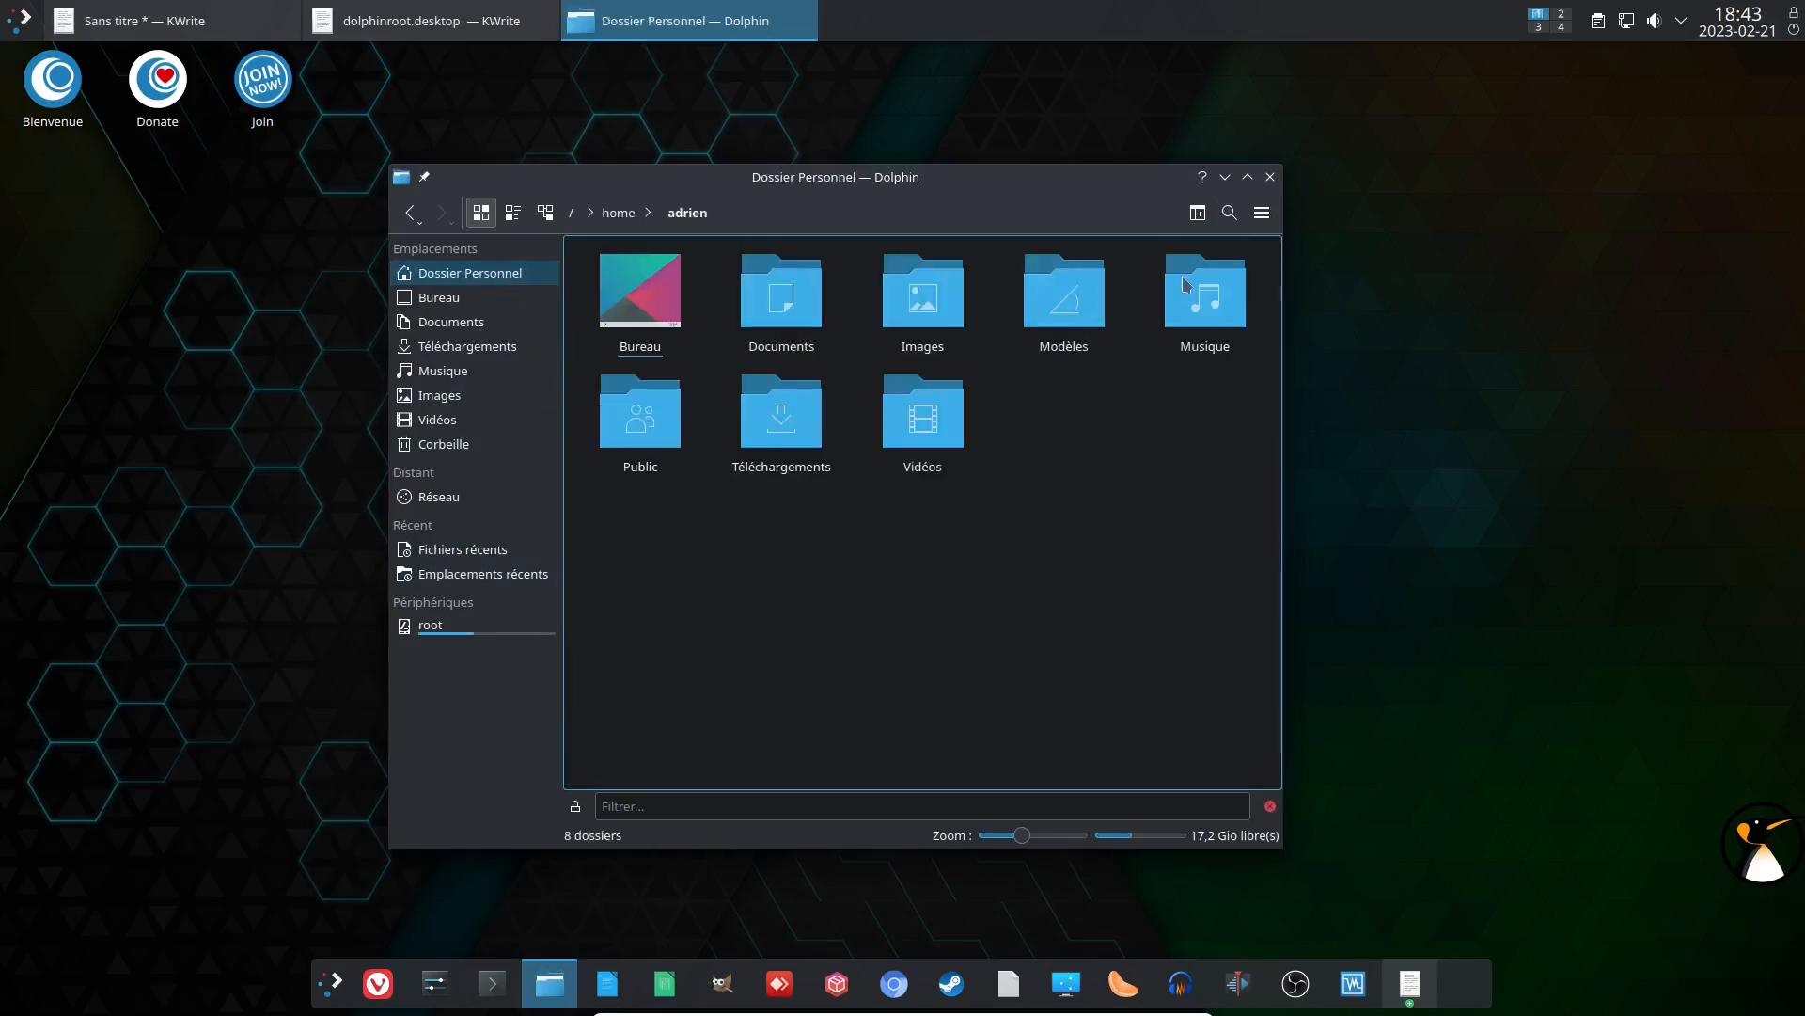
right_click(1038, 416)
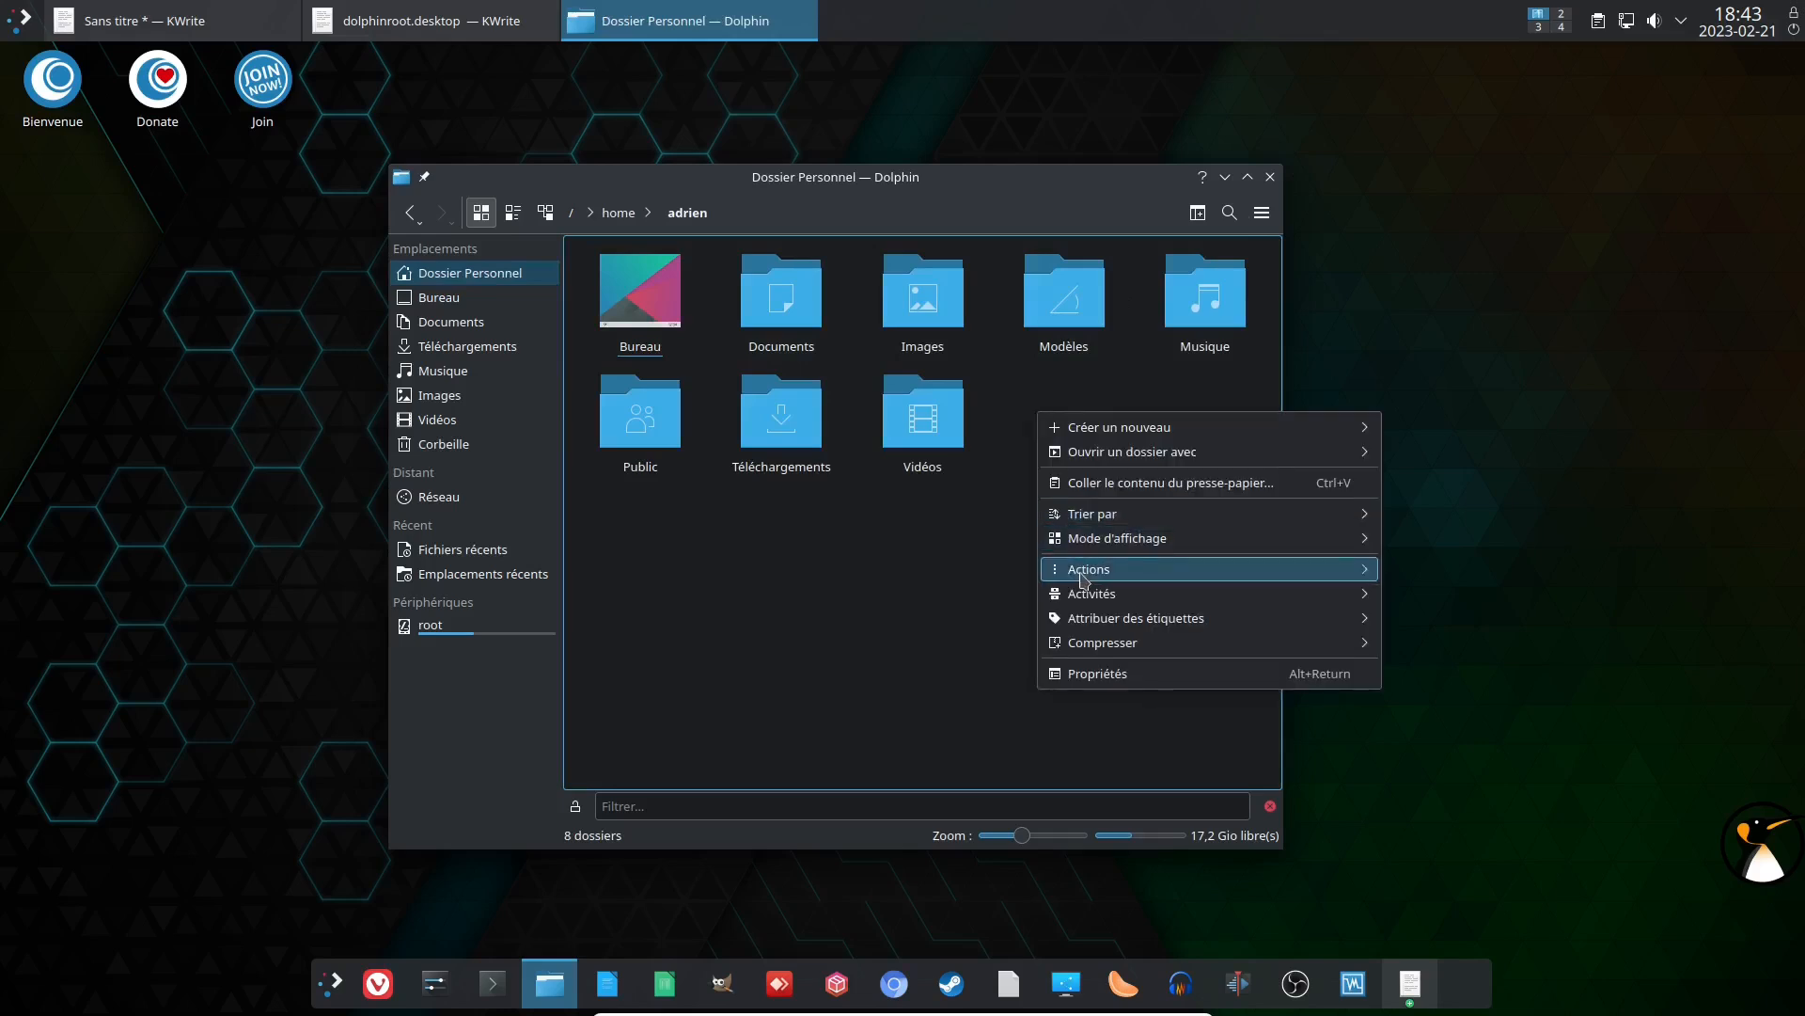
mouse_move(1084, 577)
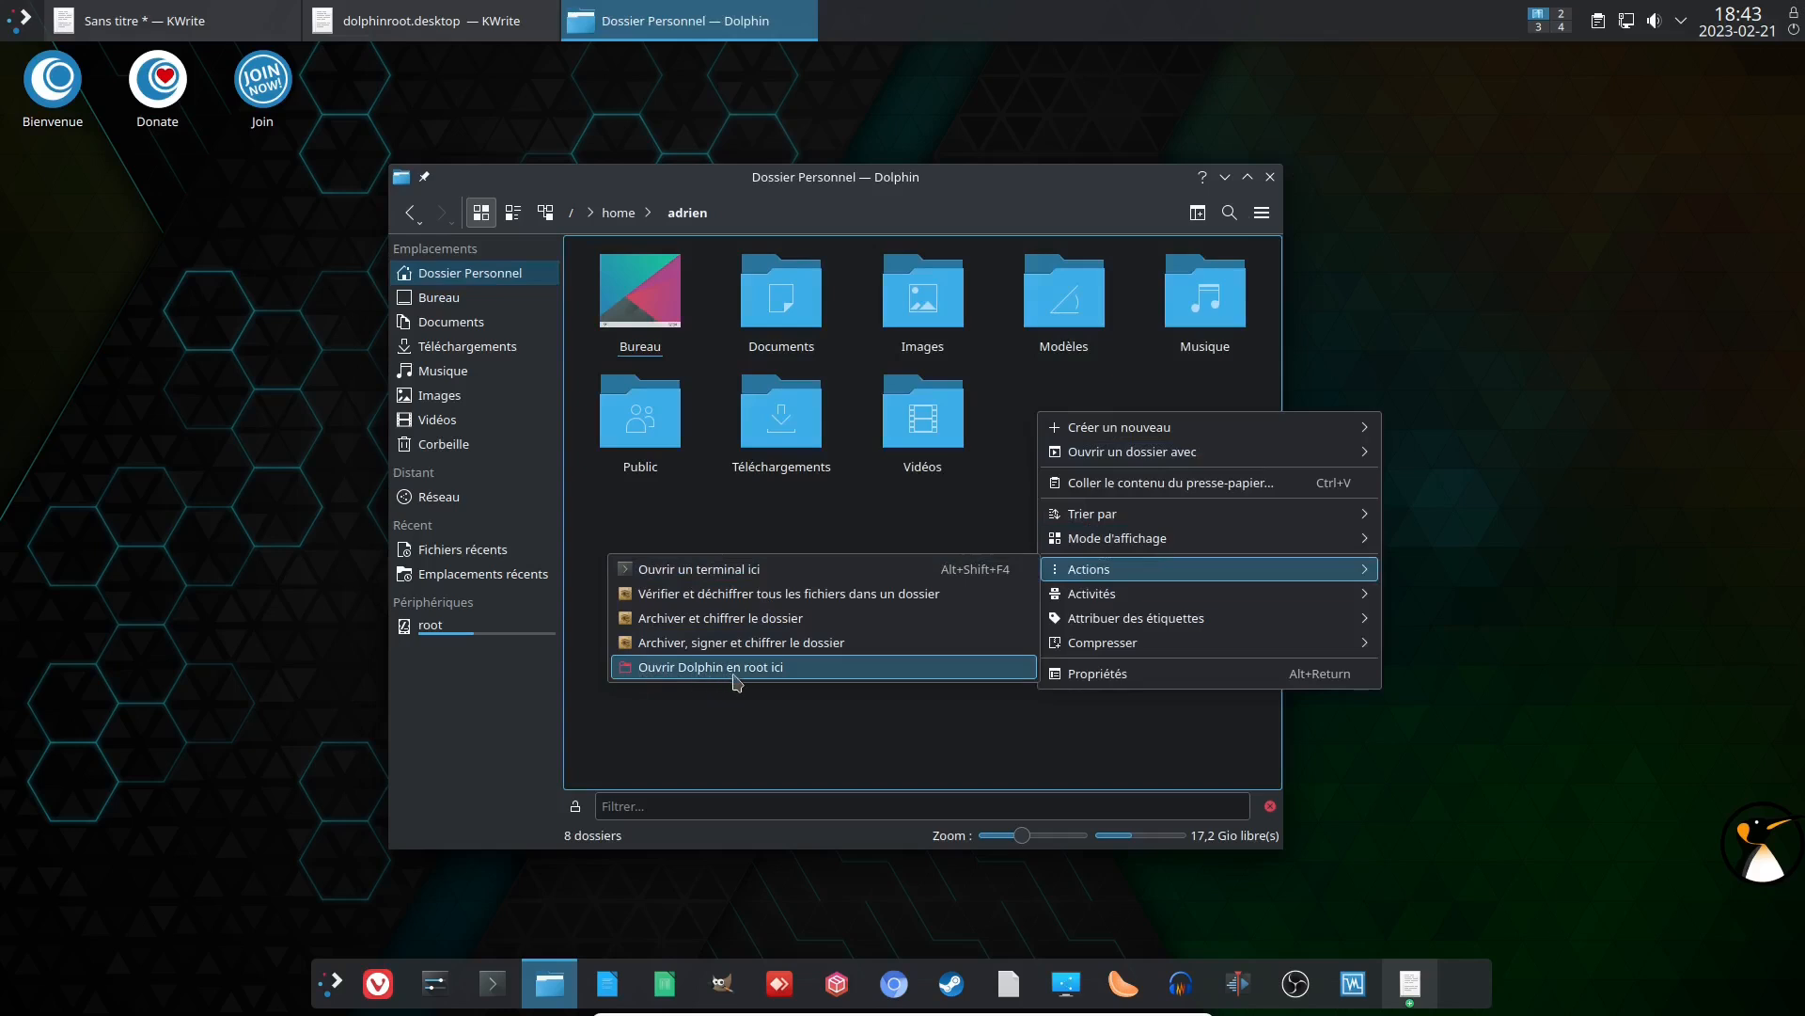
key("Escape")
key("Escape")
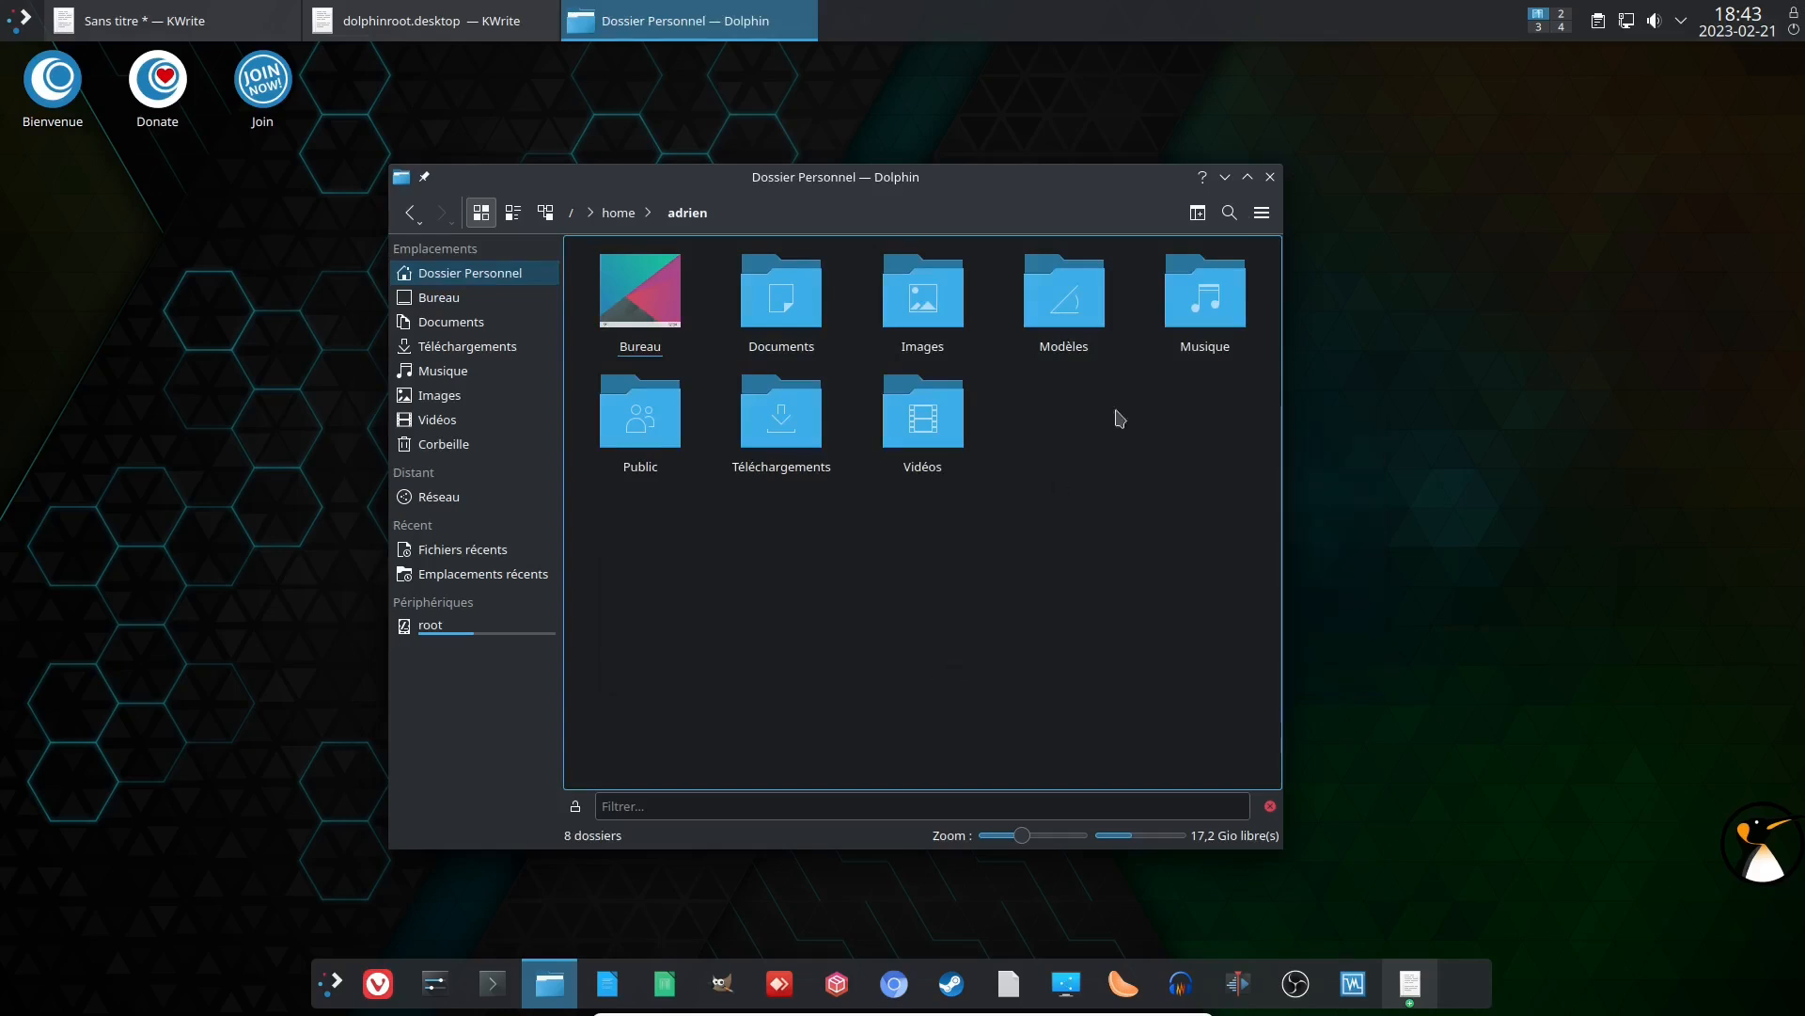
Step: Navigate from the file system root to the /var/log folder
left_click(446, 629)
scroll(818, 719, "down", 1)
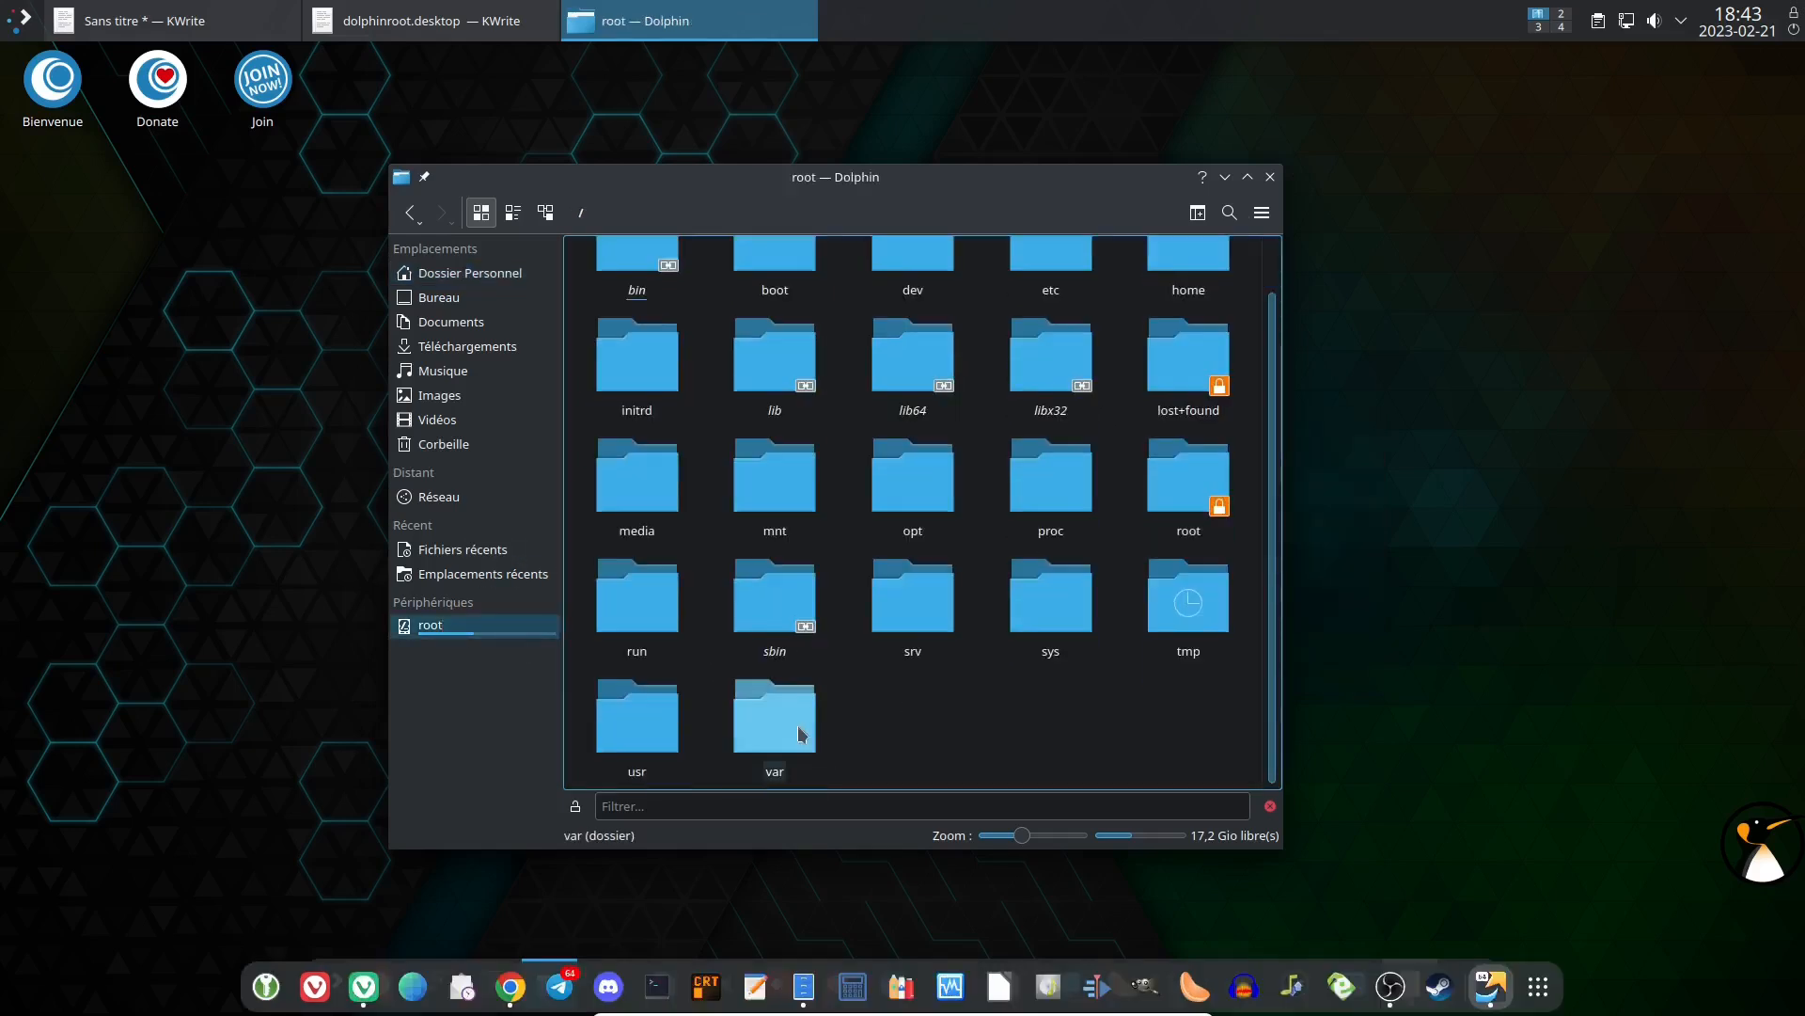
double_click(802, 730)
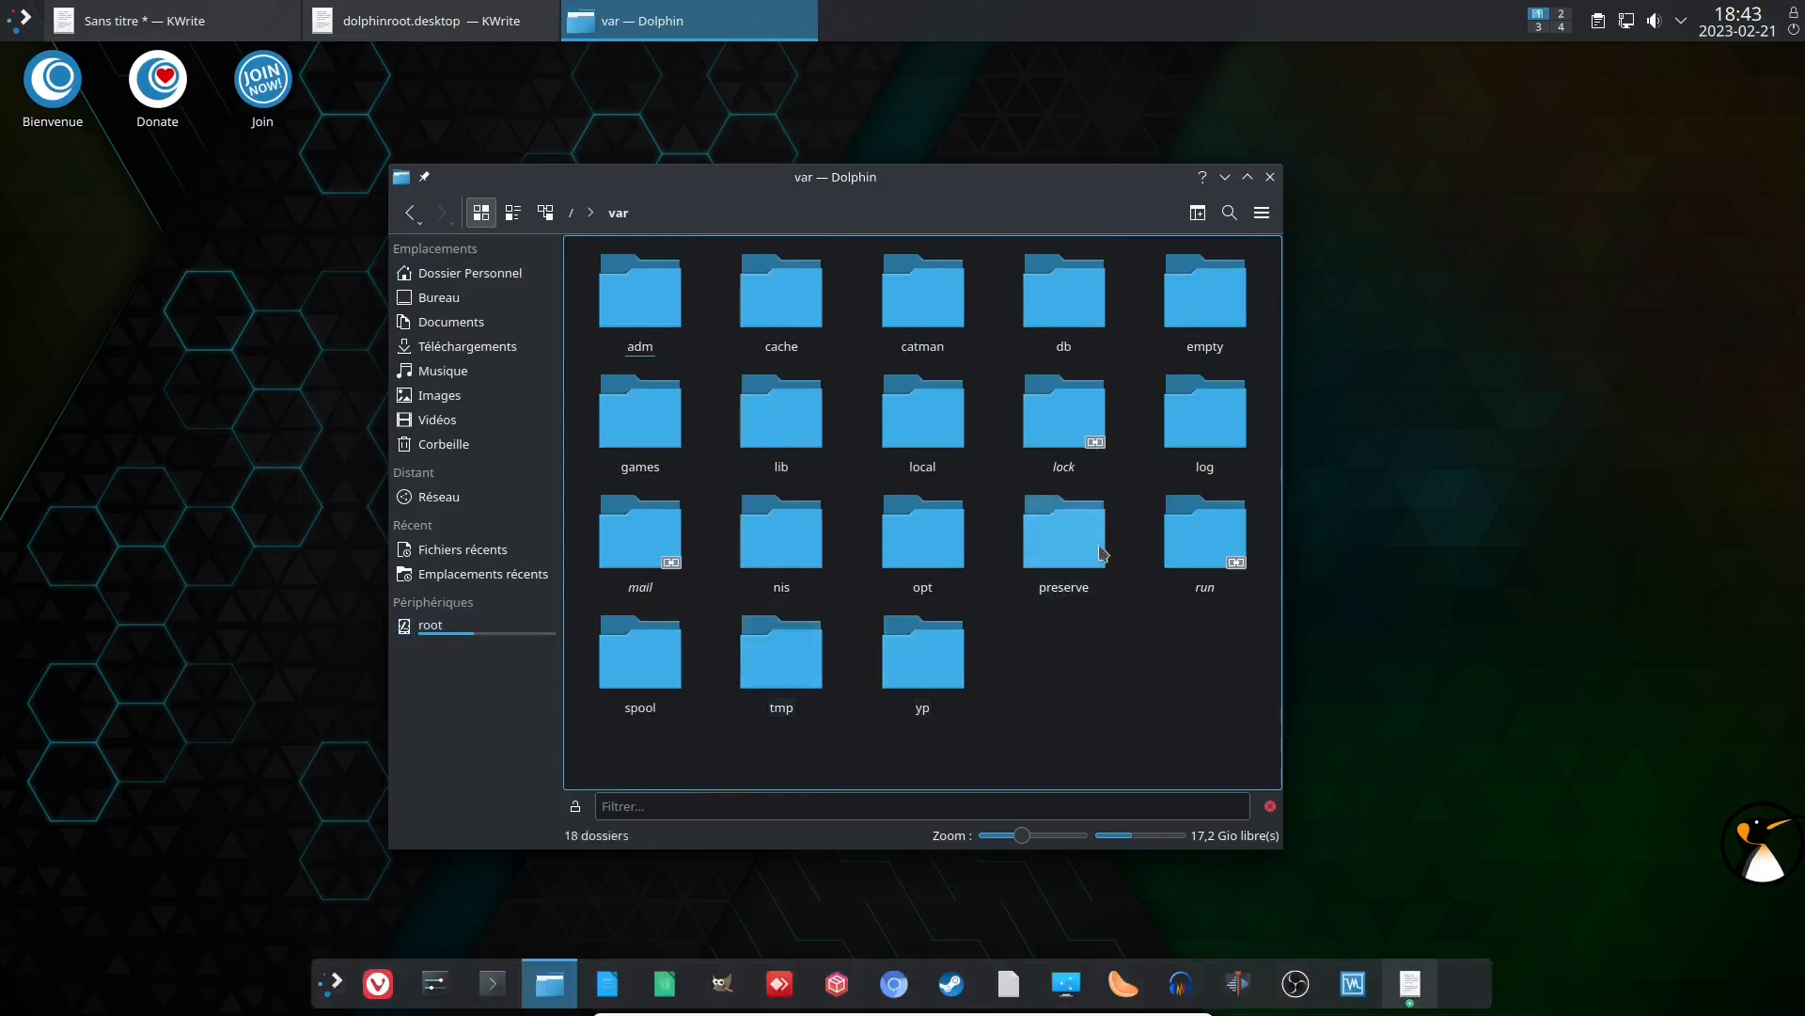
double_click(1207, 411)
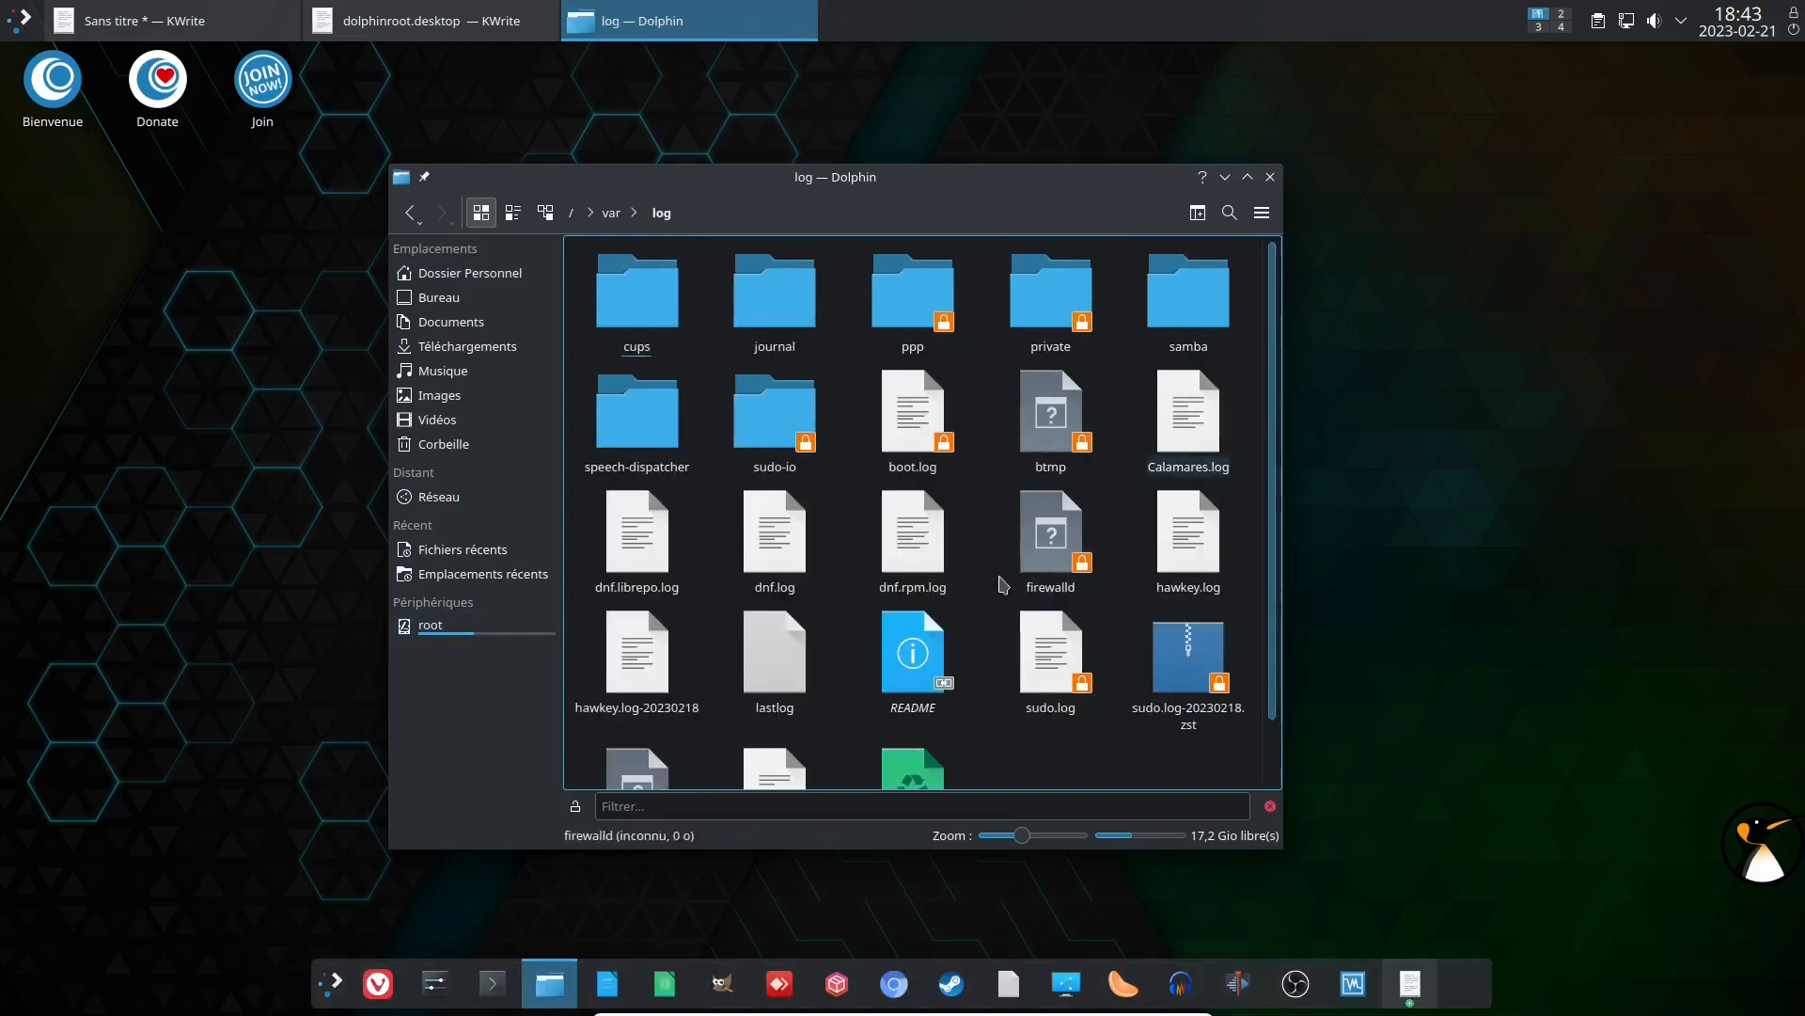
Step: Run the action "Ouvrir Dolphin en root ici" in /var/log and authenticate with the account password
right_click(842, 533)
mouse_move(898, 684)
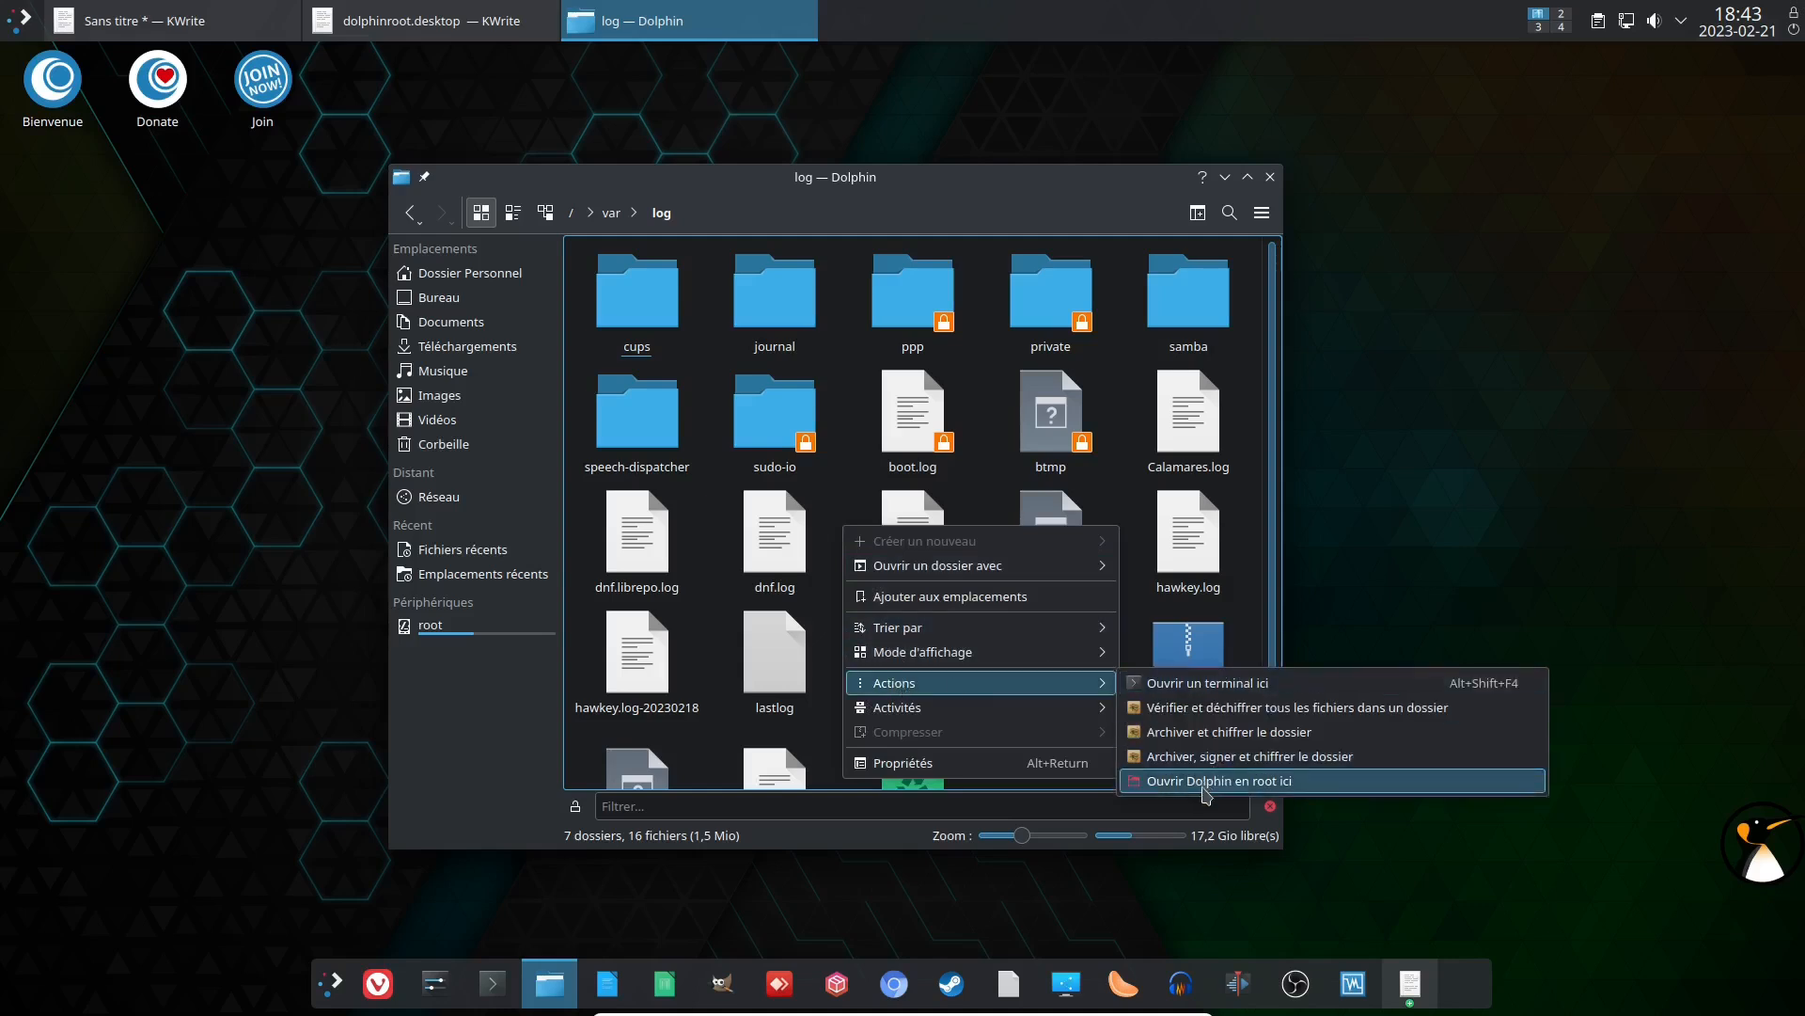
left_click(1206, 782)
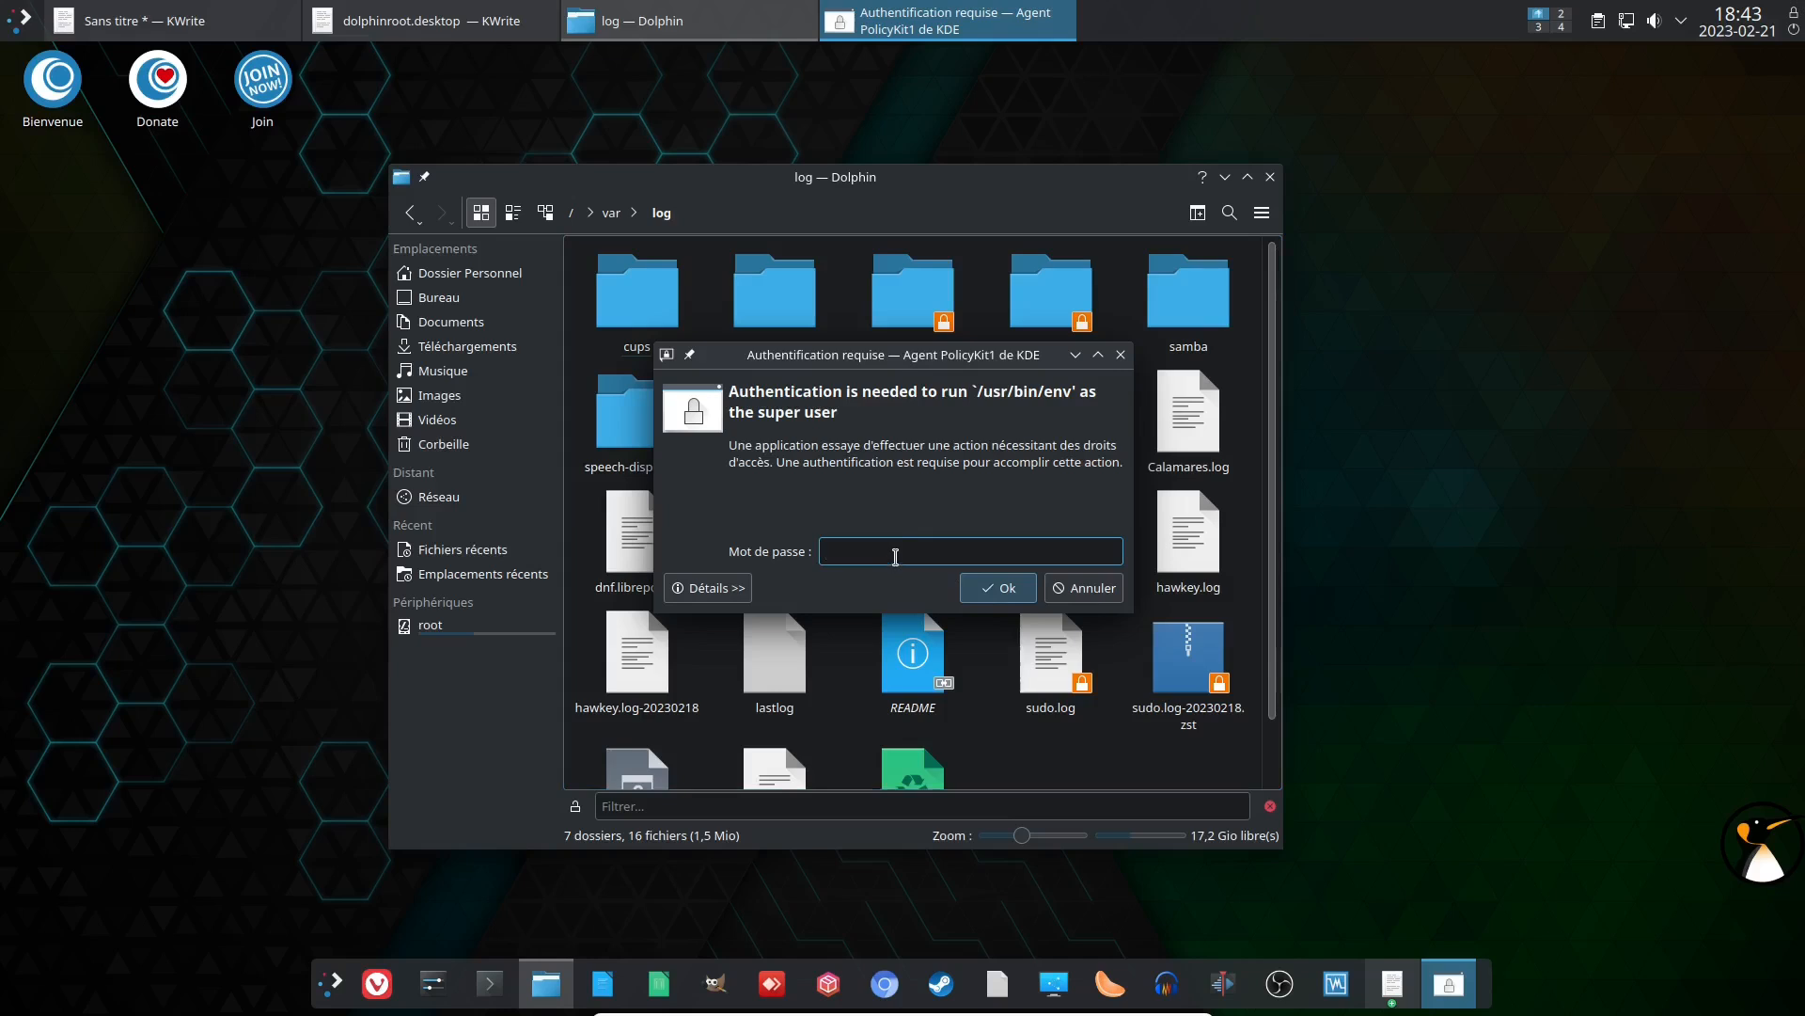
type("p")
key("Return")
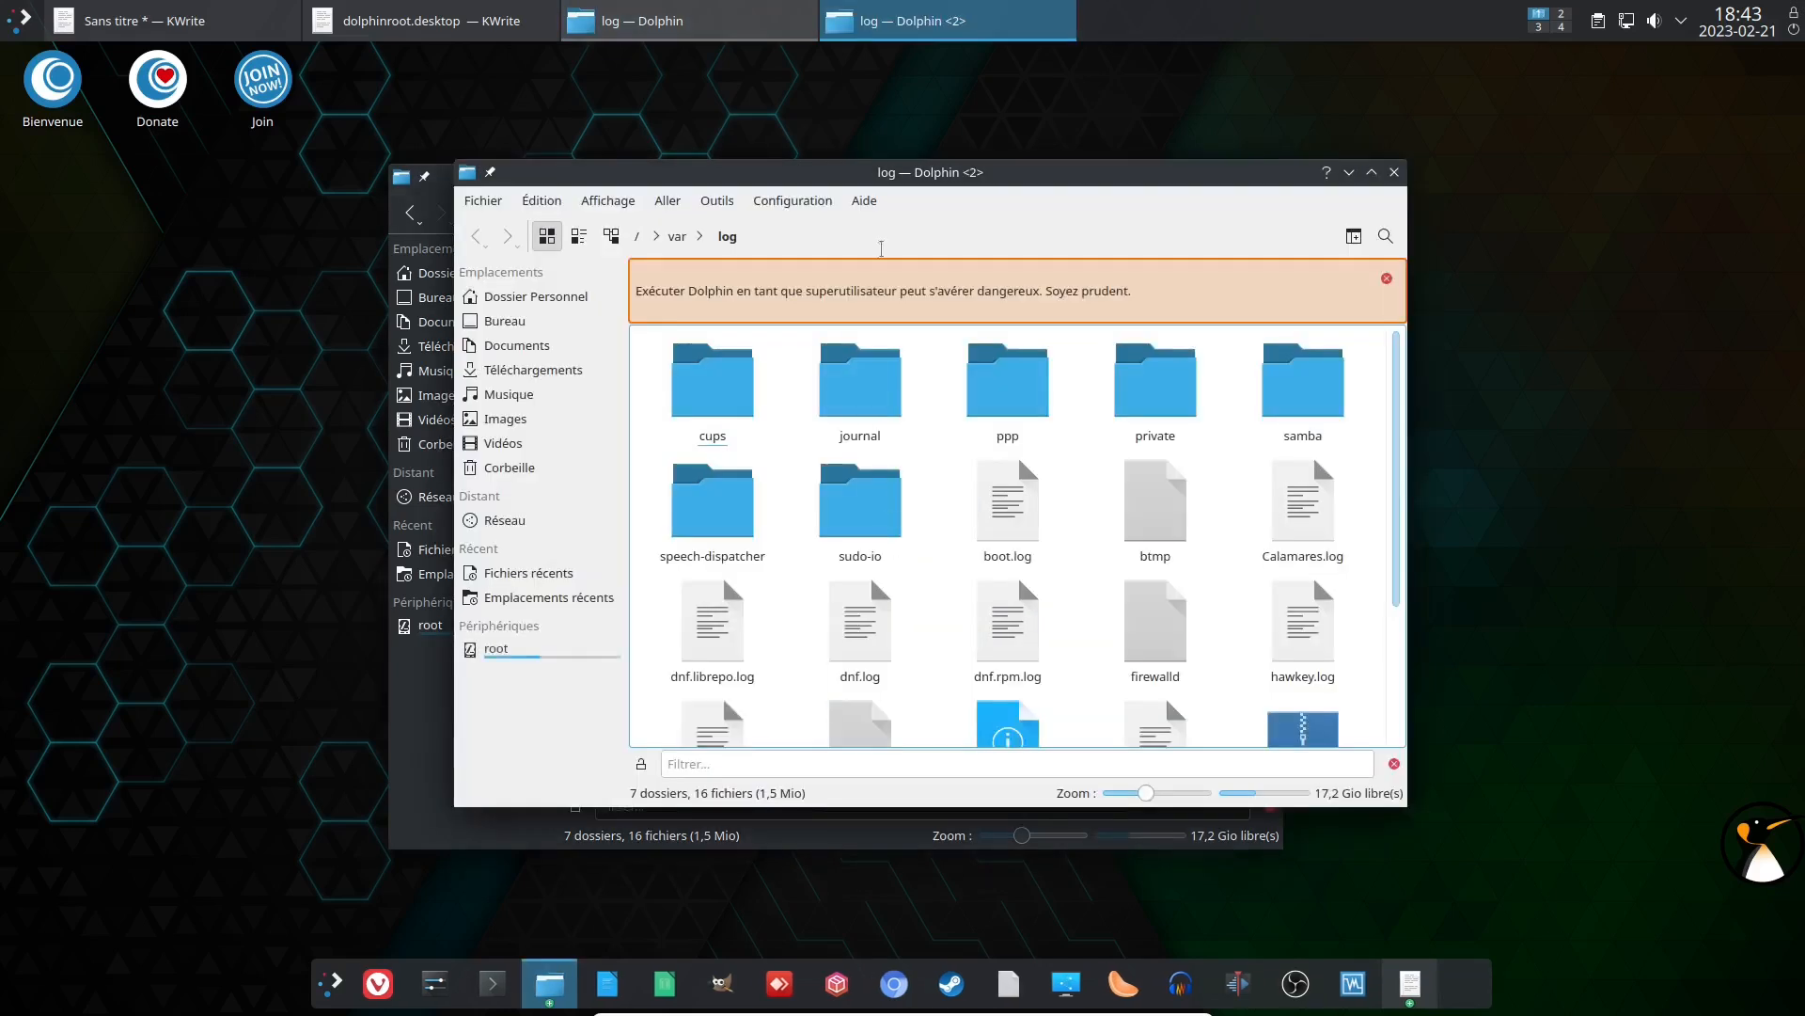
Step: Close the root Dolphin window and the regular Dolphin window showing /var/log
left_click_drag(955, 175, 1110, 135)
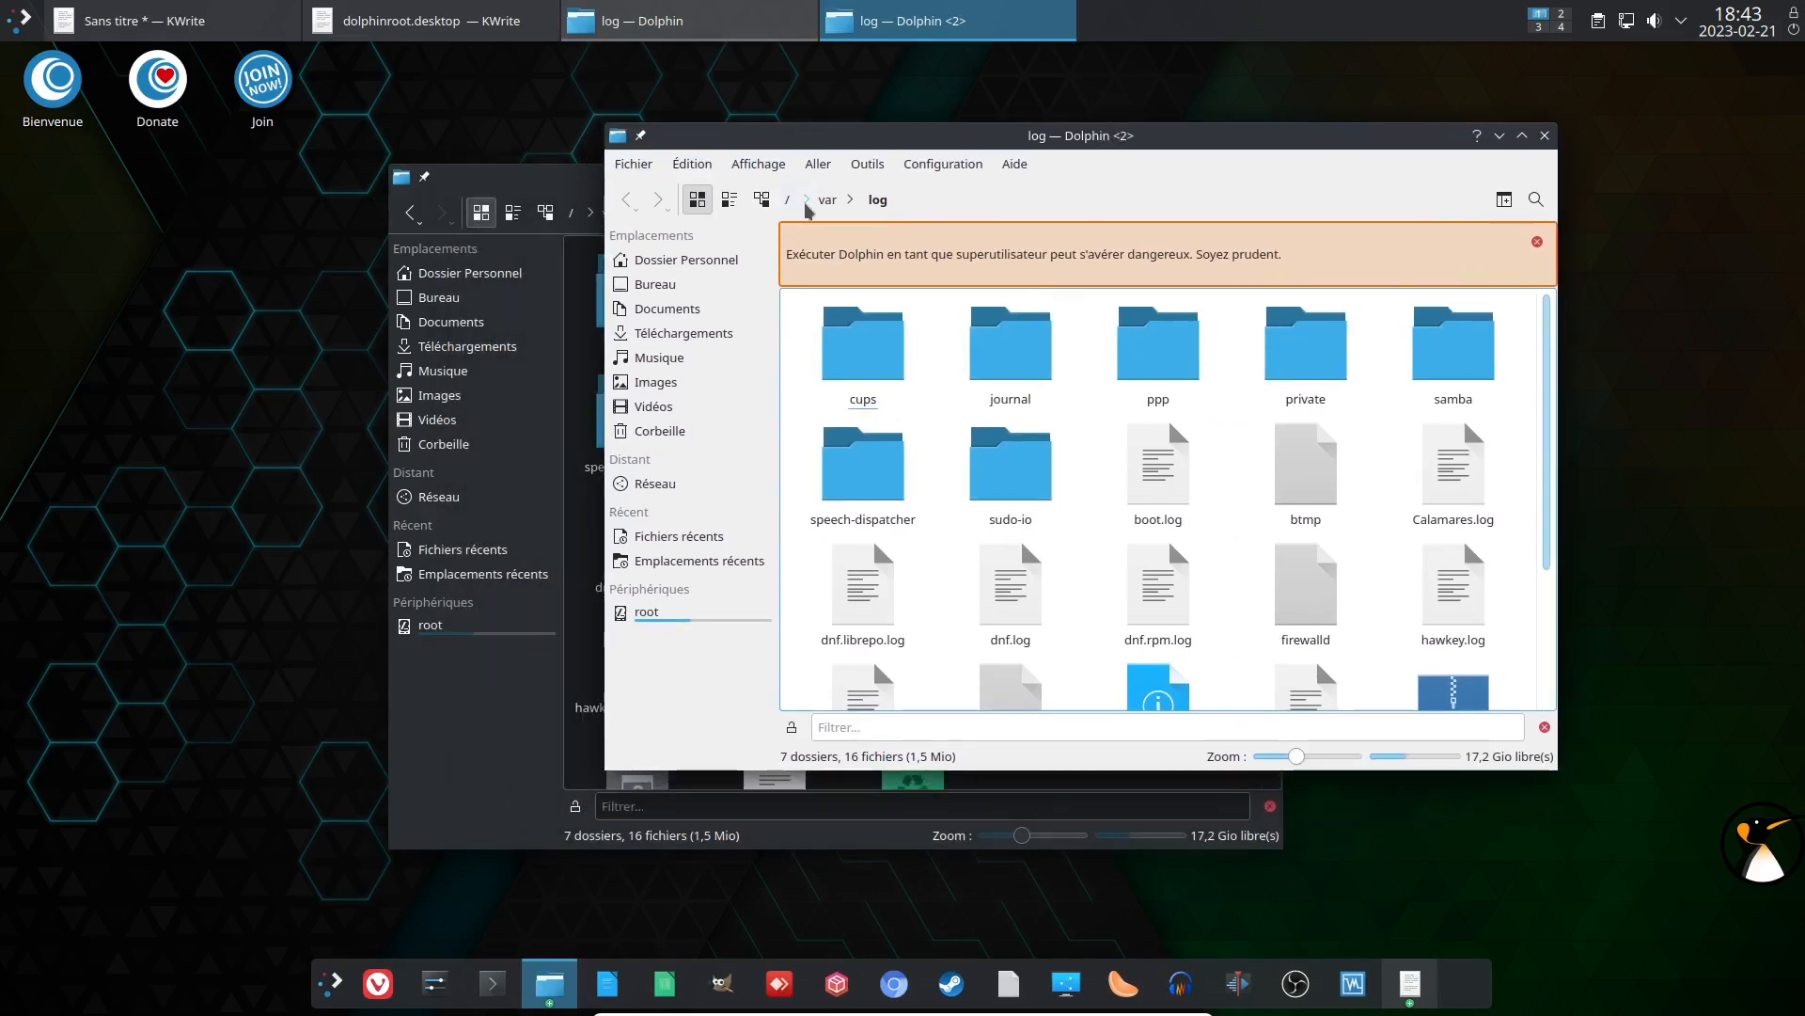
left_click(1544, 135)
left_click(1269, 177)
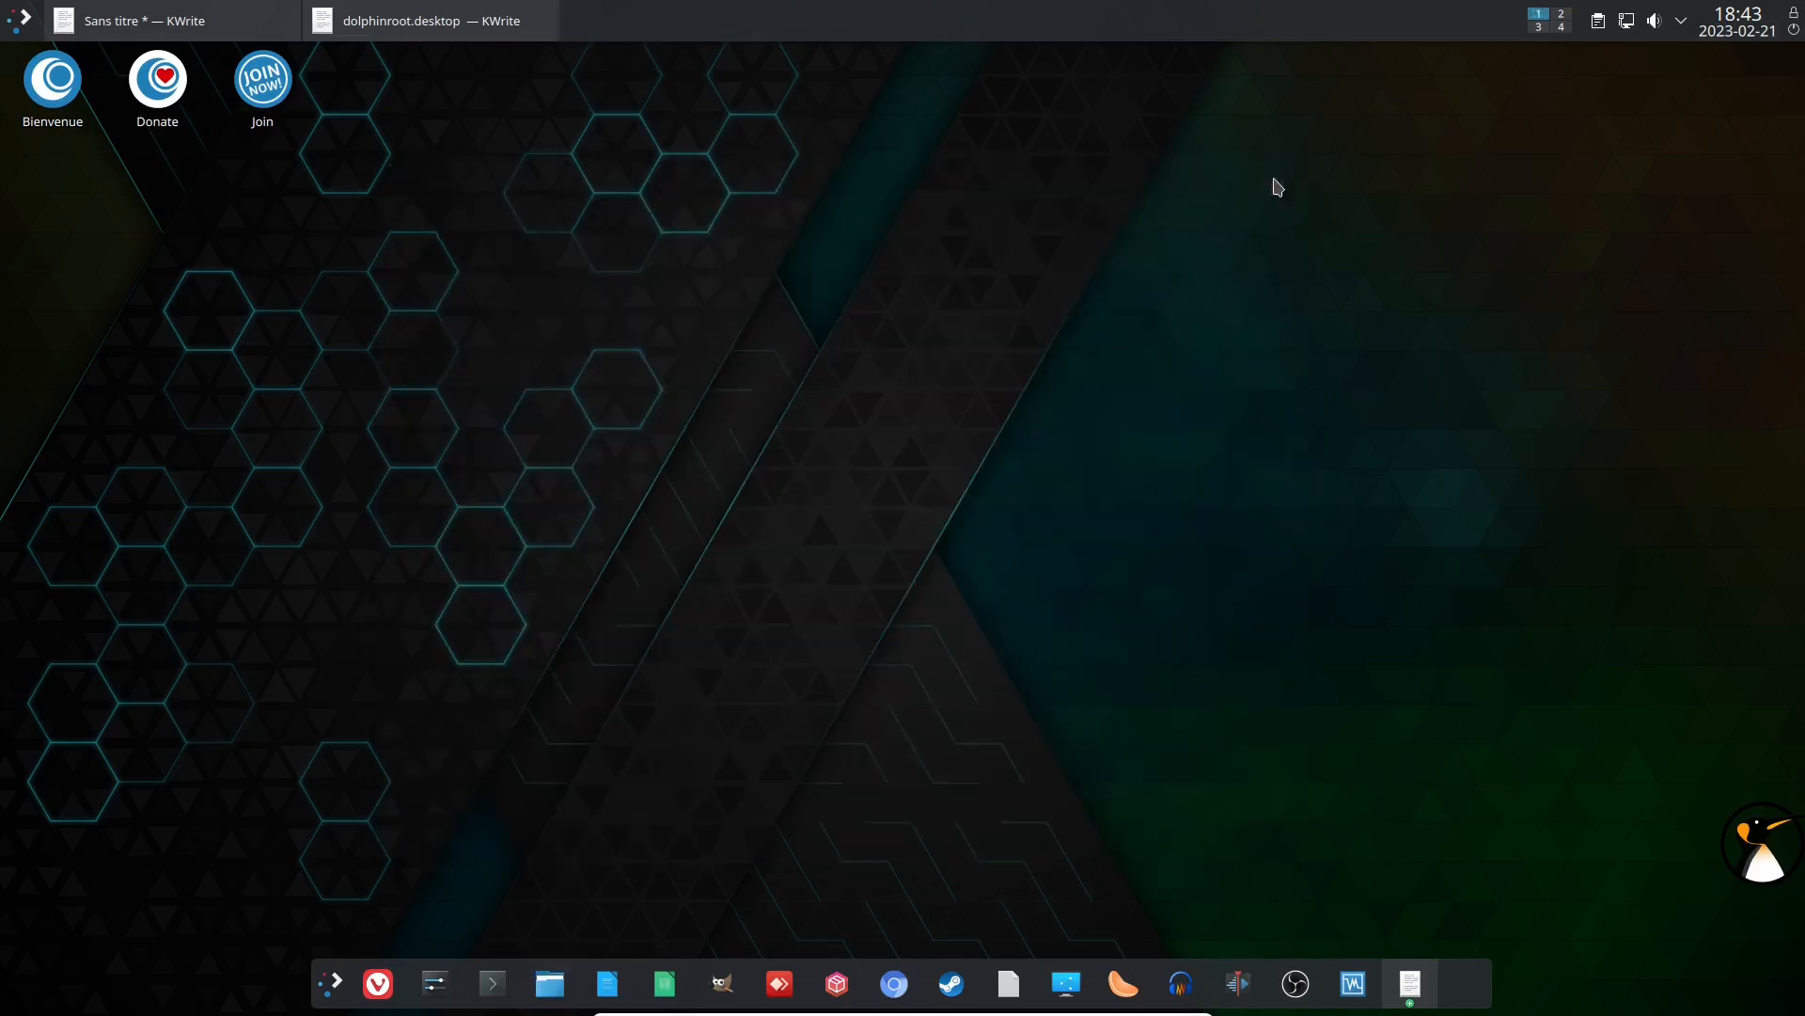
Step: Open a new Dolphin window and navigate from the file system root to /etc/ssh
left_click(550, 983)
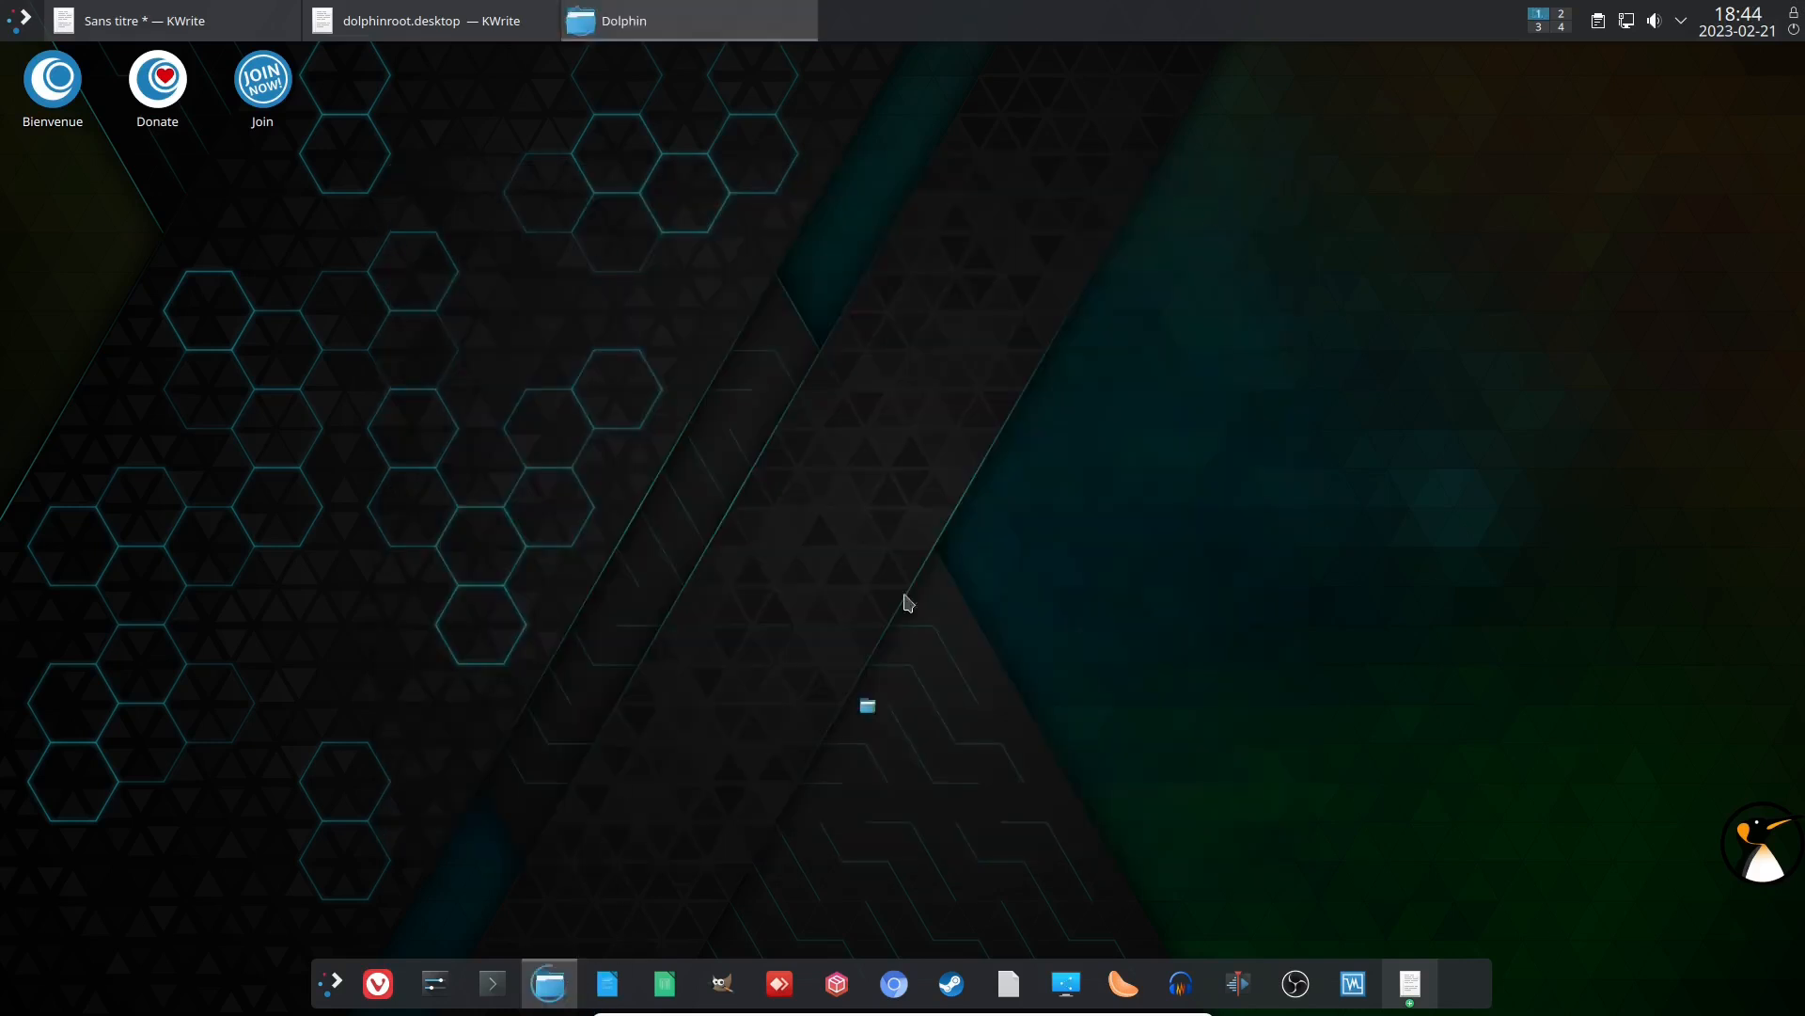
left_click(438, 627)
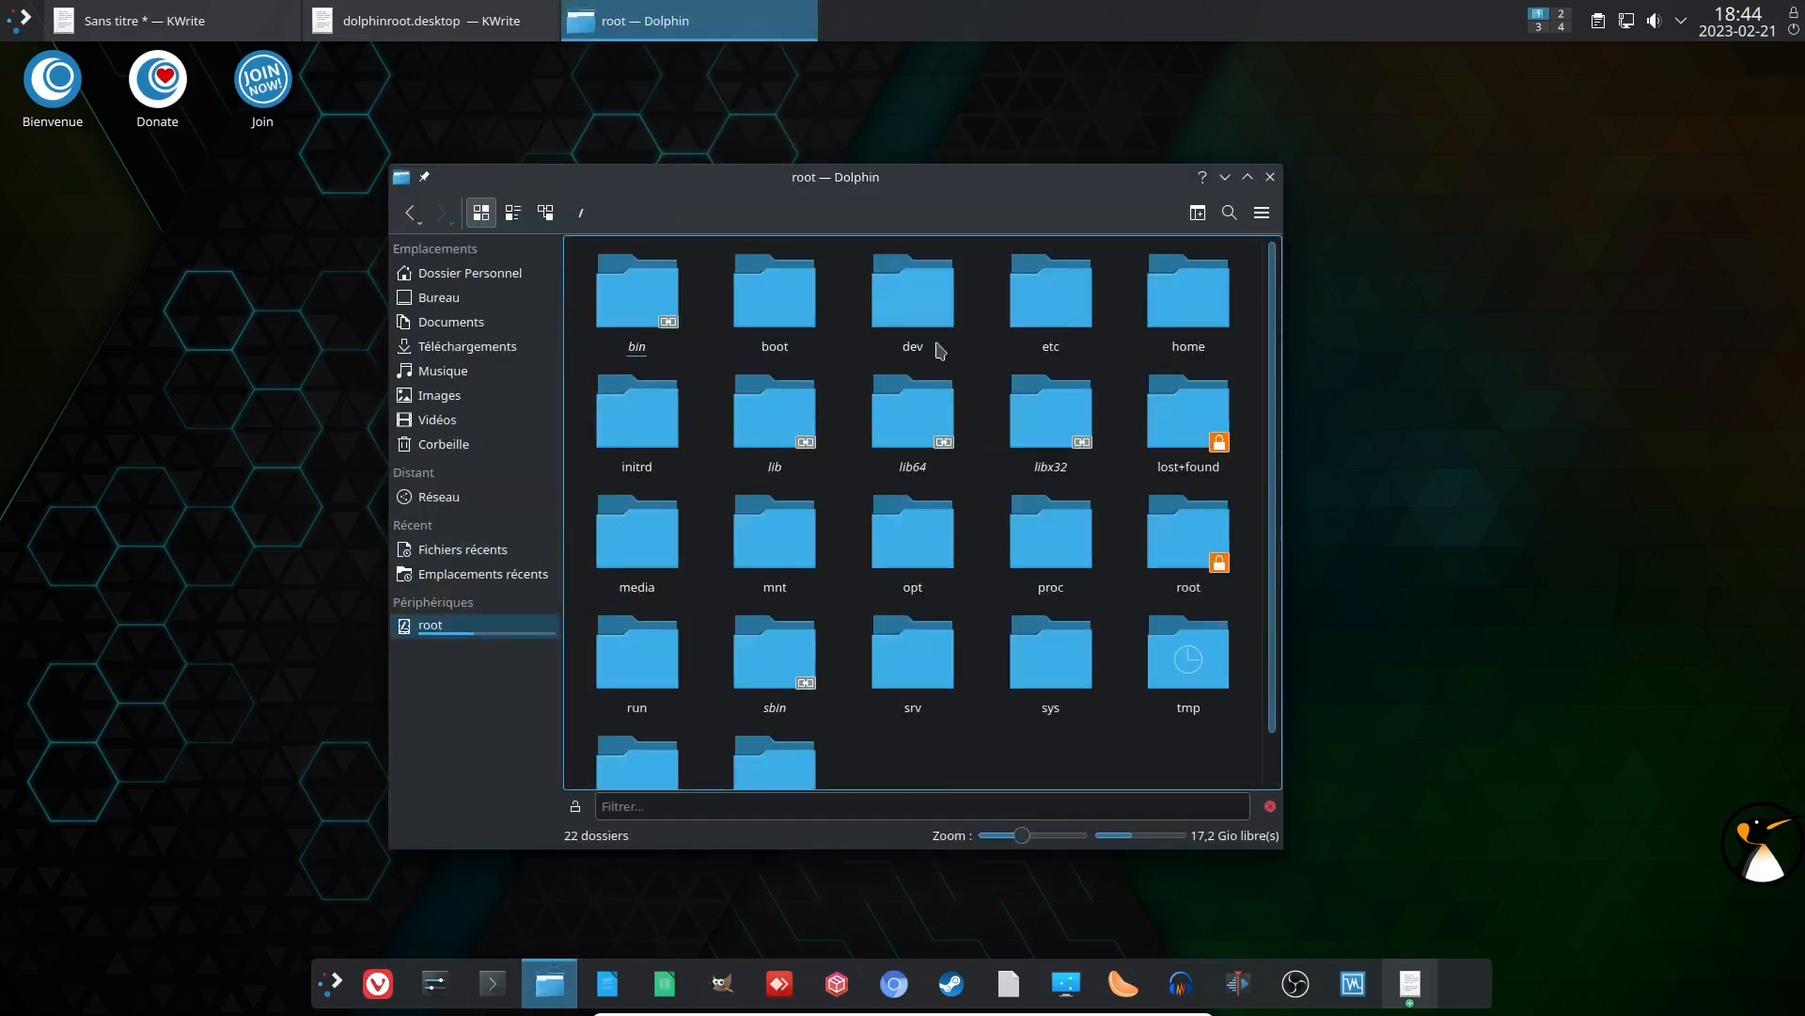
left_click(1075, 315)
mouse_move(1075, 315)
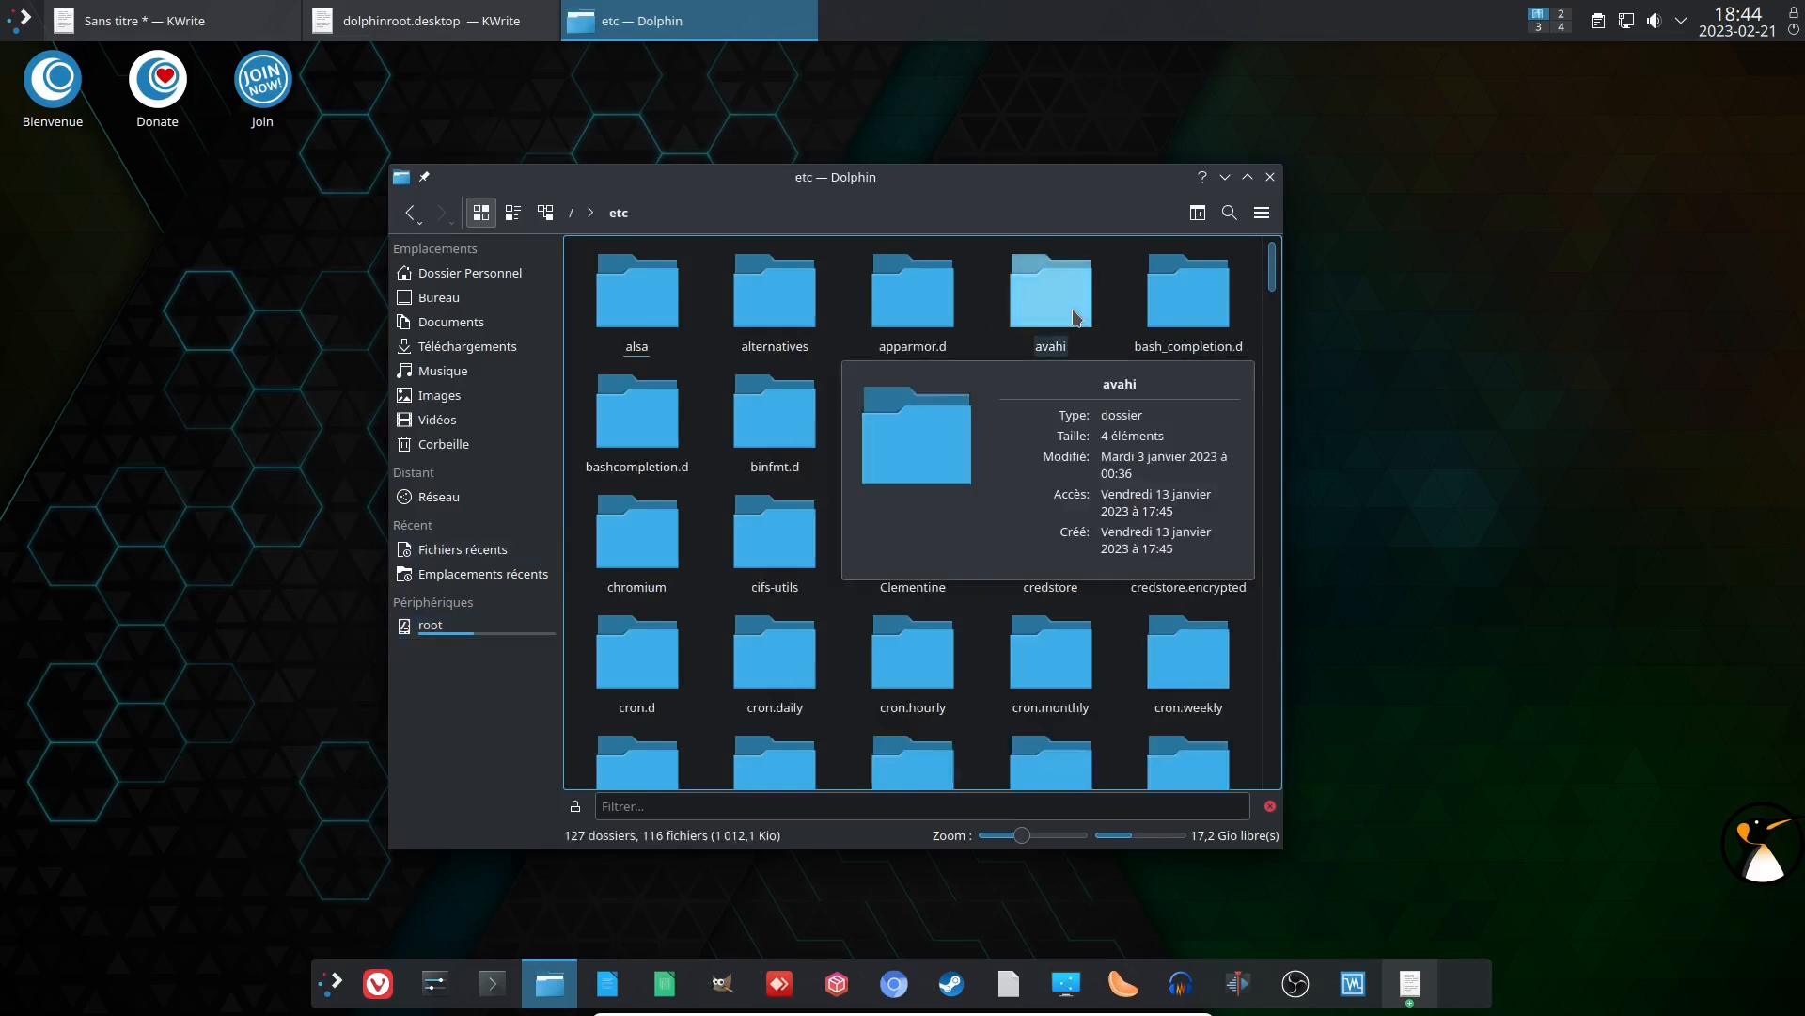
left_click_drag(1276, 294, 1277, 494)
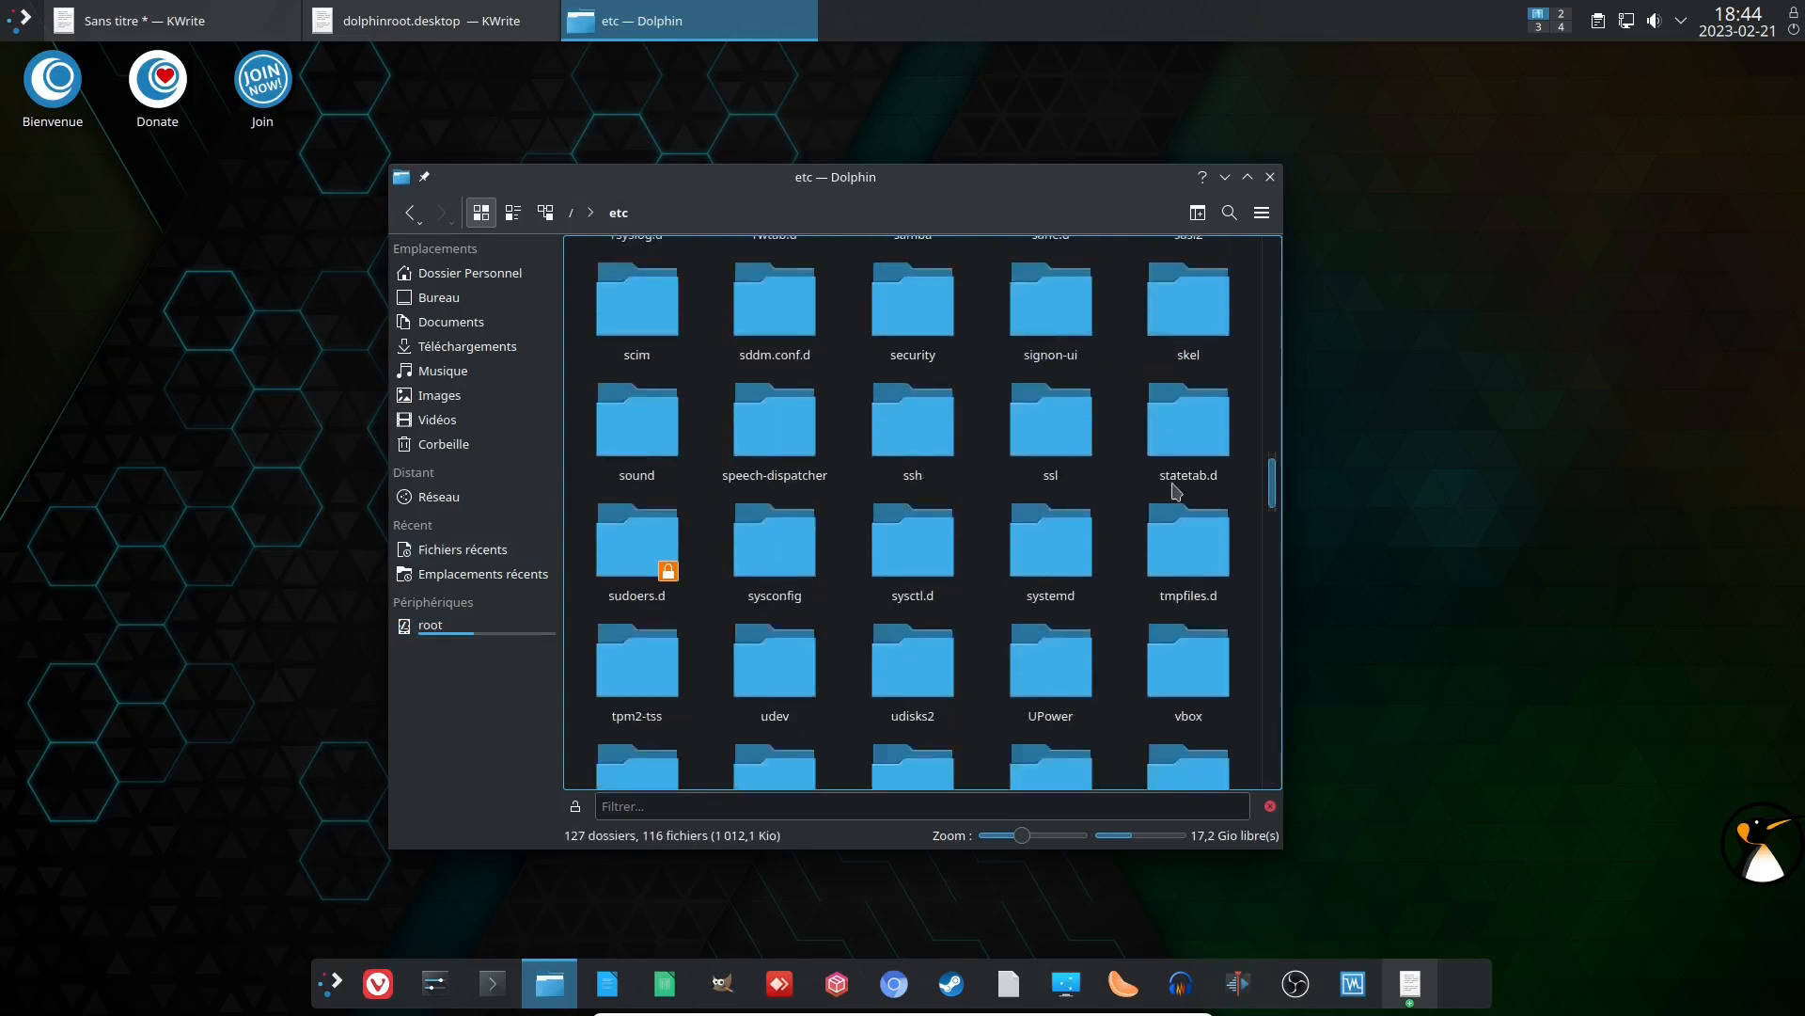
left_click(917, 414)
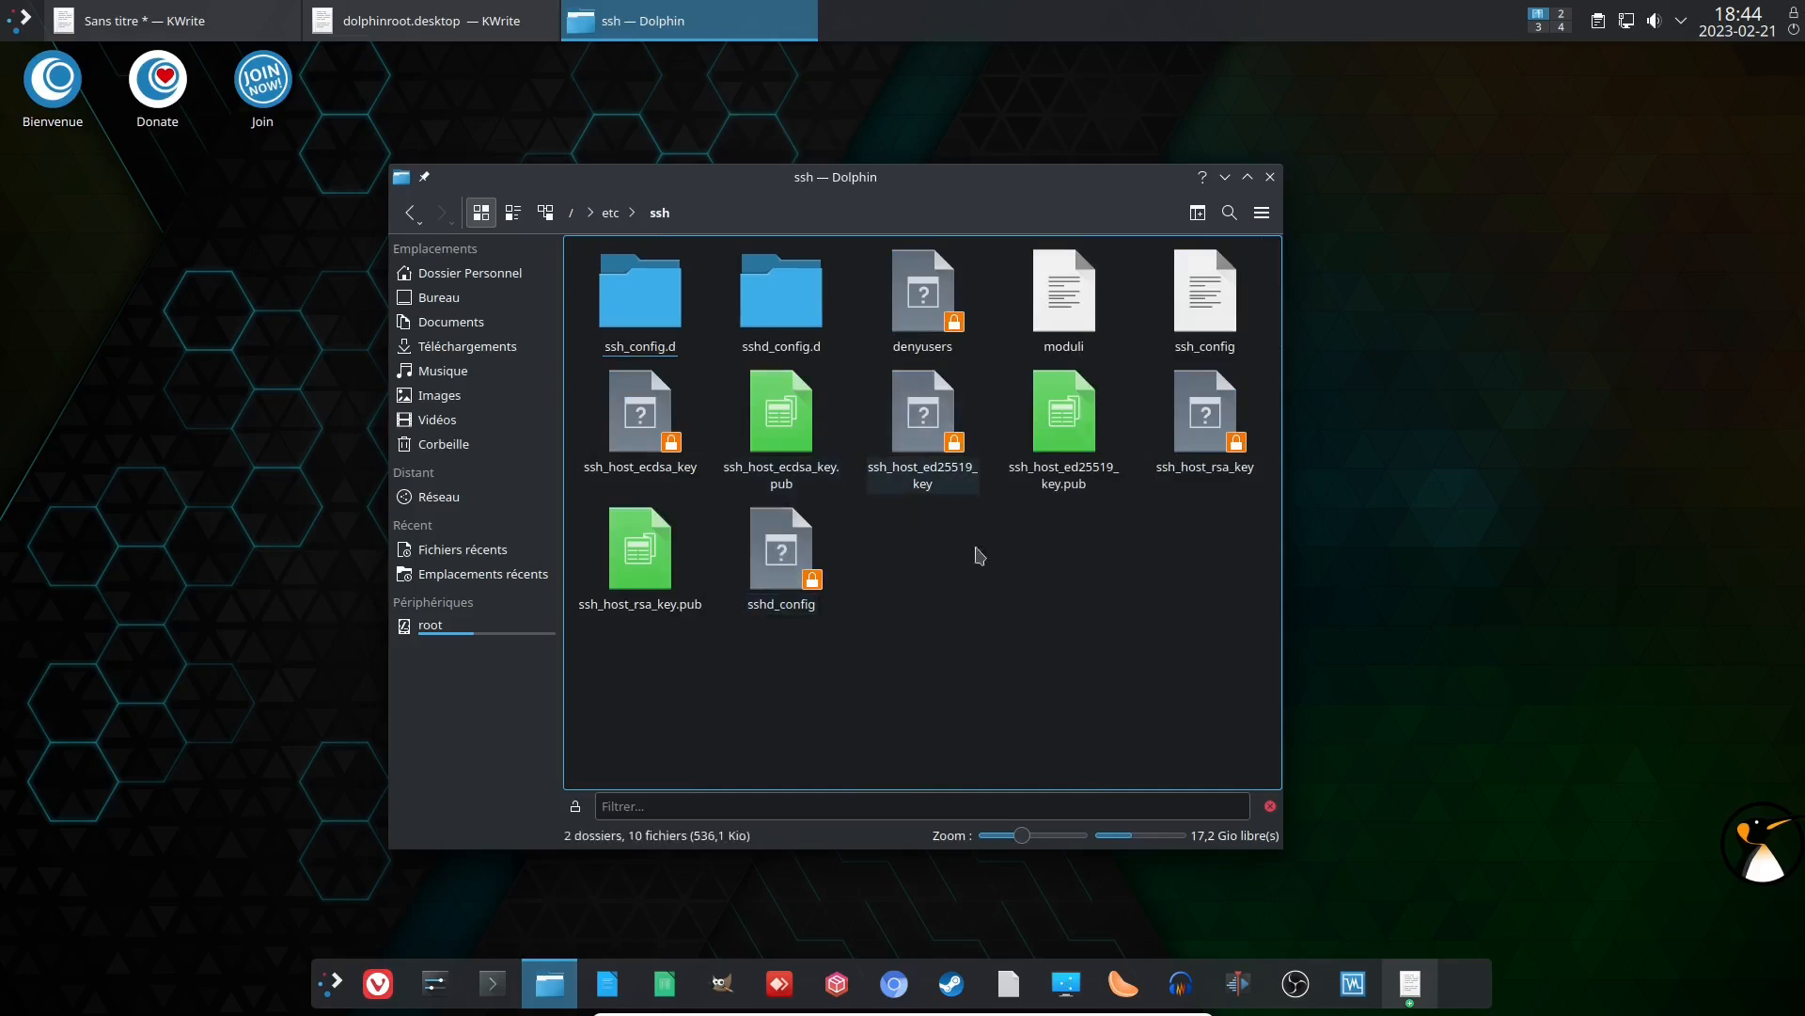
Step: Run the action "Ouvrir Dolphin en root ici" in /etc/ssh and authenticate with the account password
right_click(926, 534)
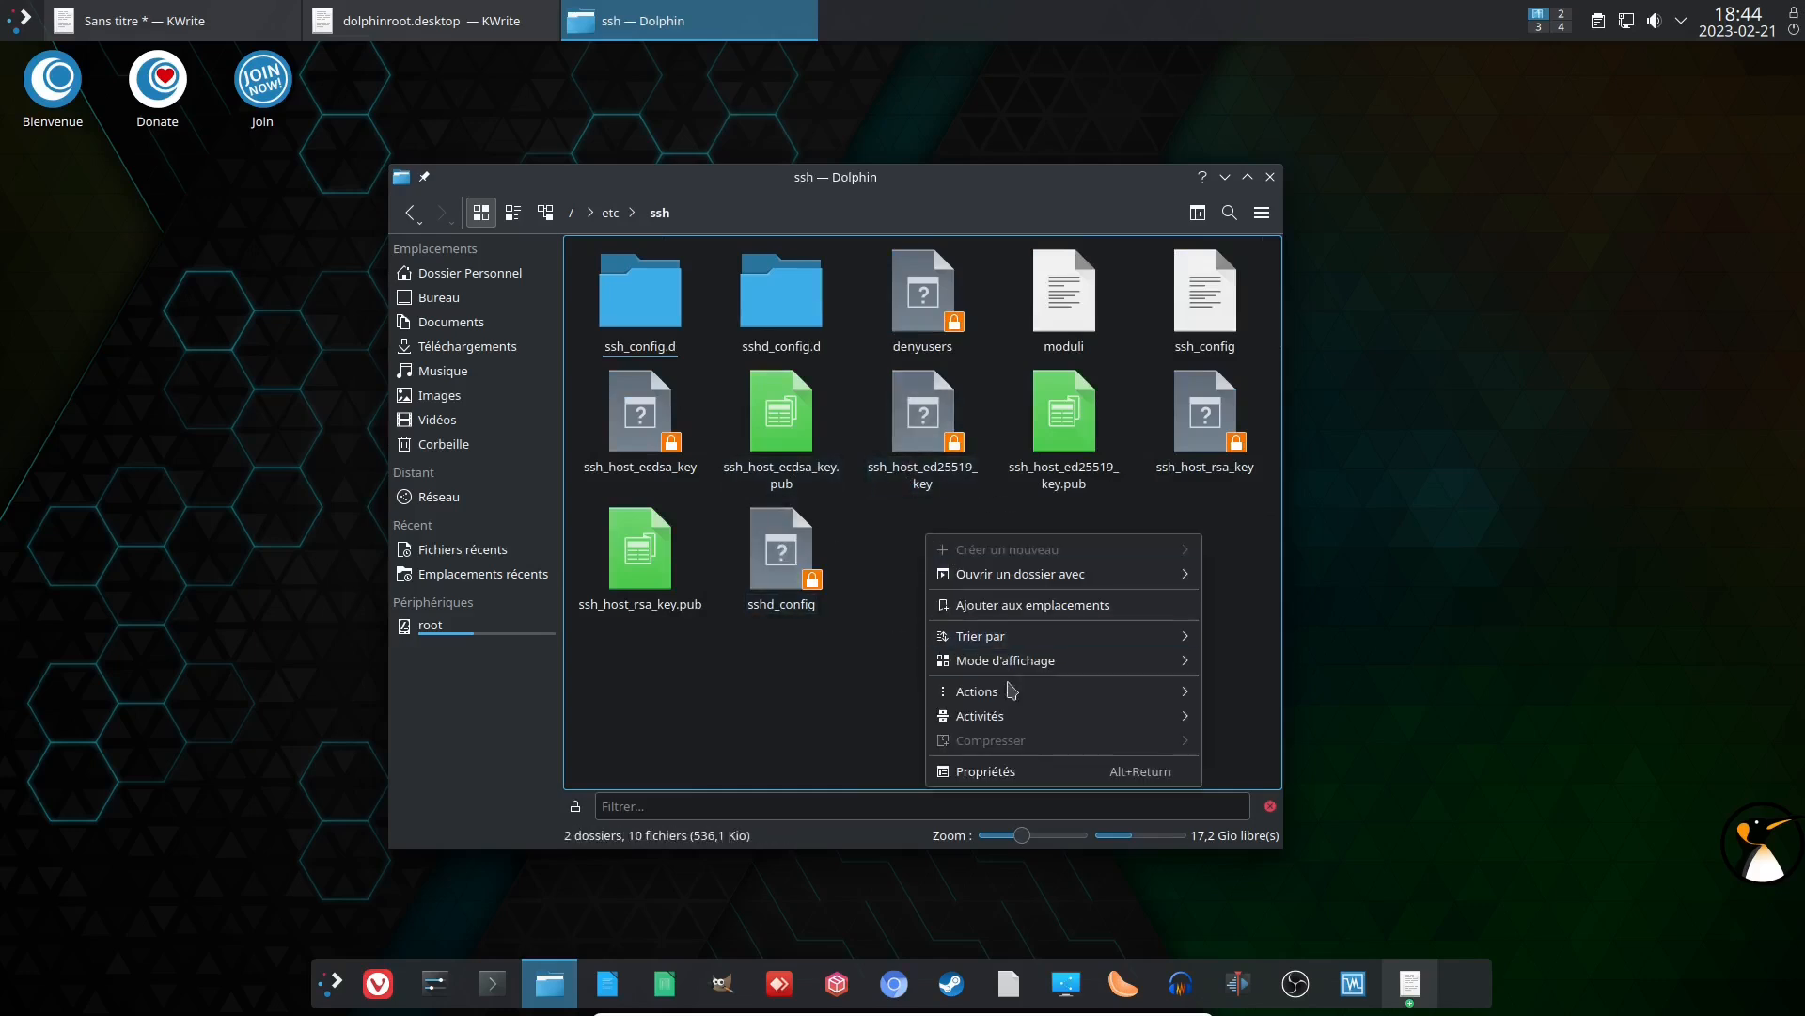
mouse_move(1011, 691)
left_click(1351, 788)
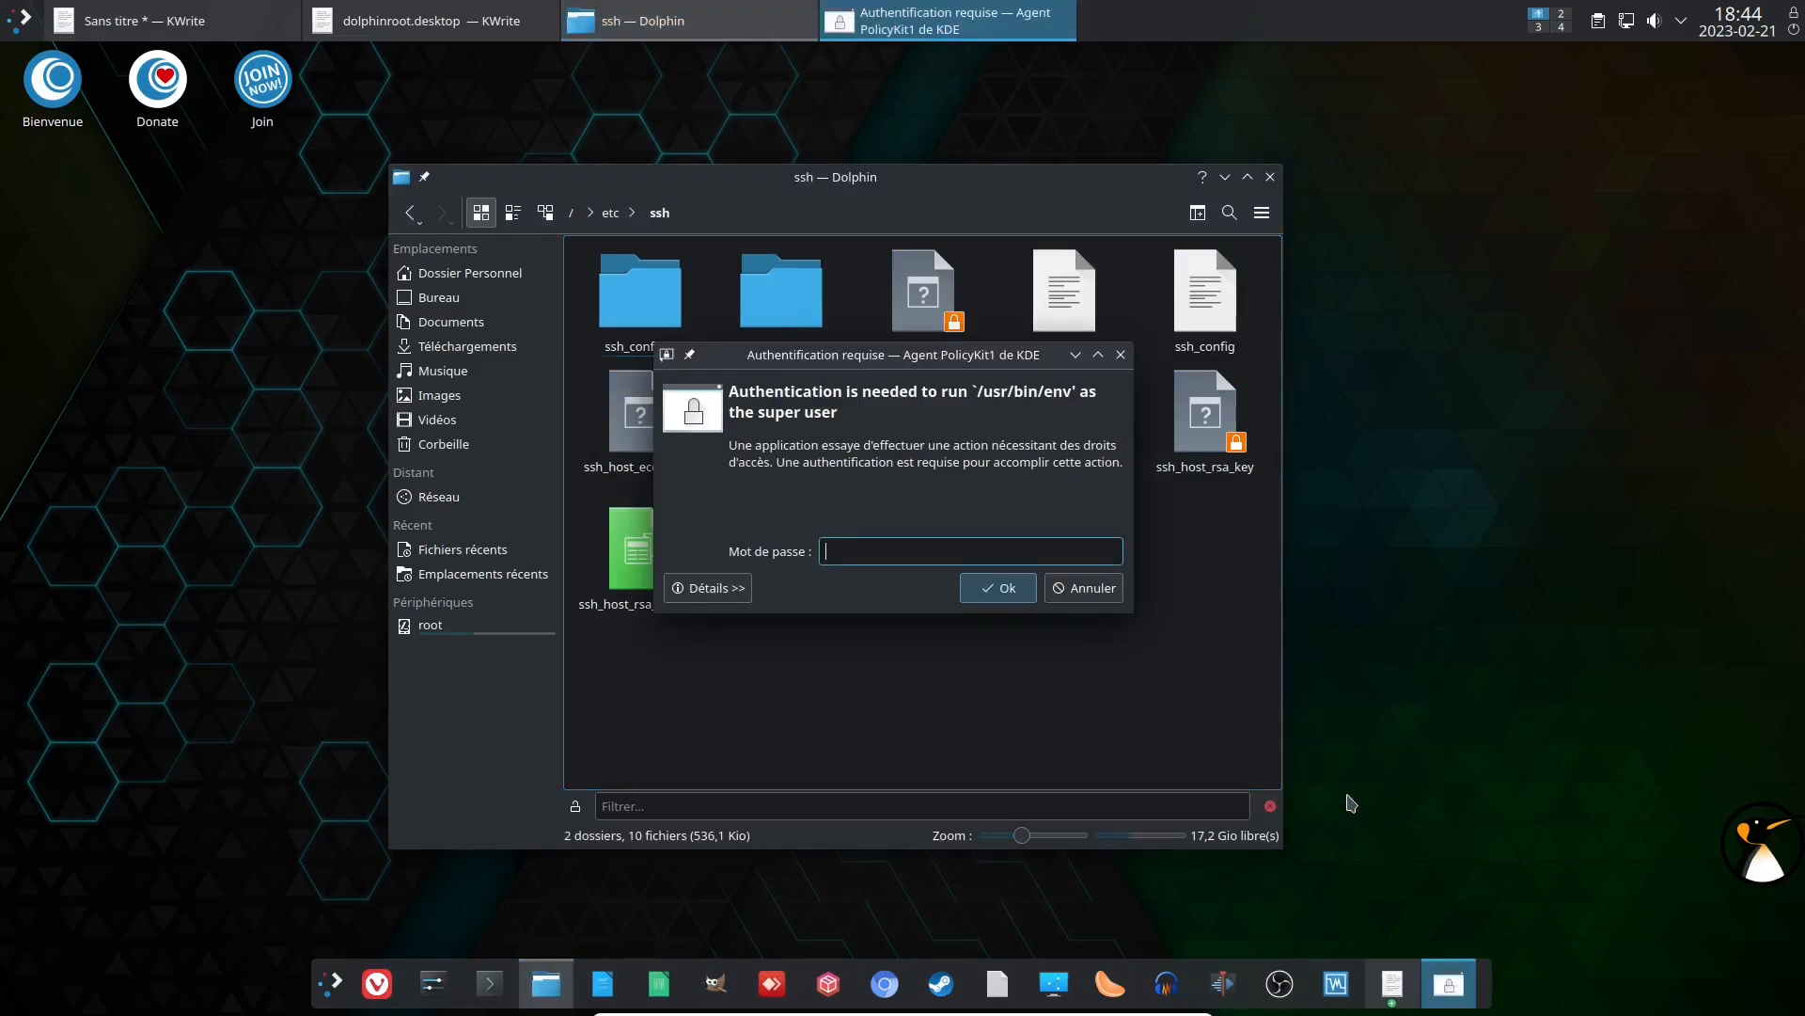
left_click(999, 588)
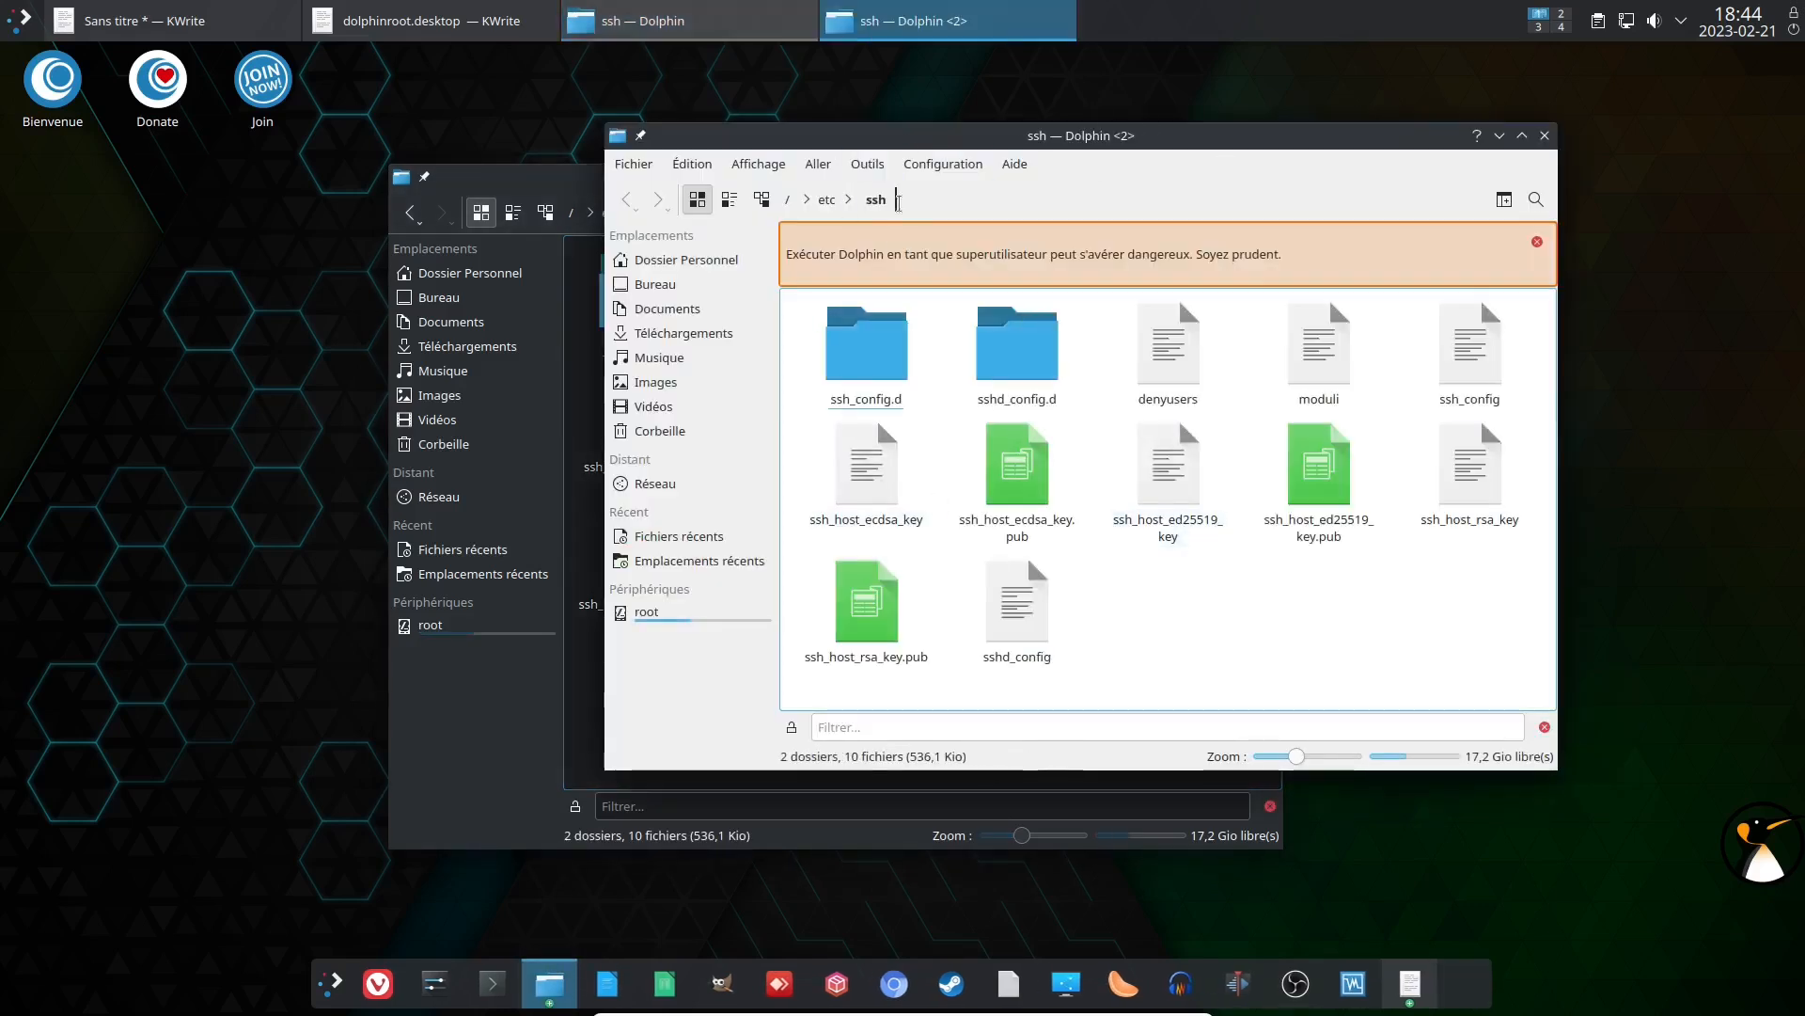
Step: Show the root Dolphin window's location as an editable path and close that window
left_click(898, 202)
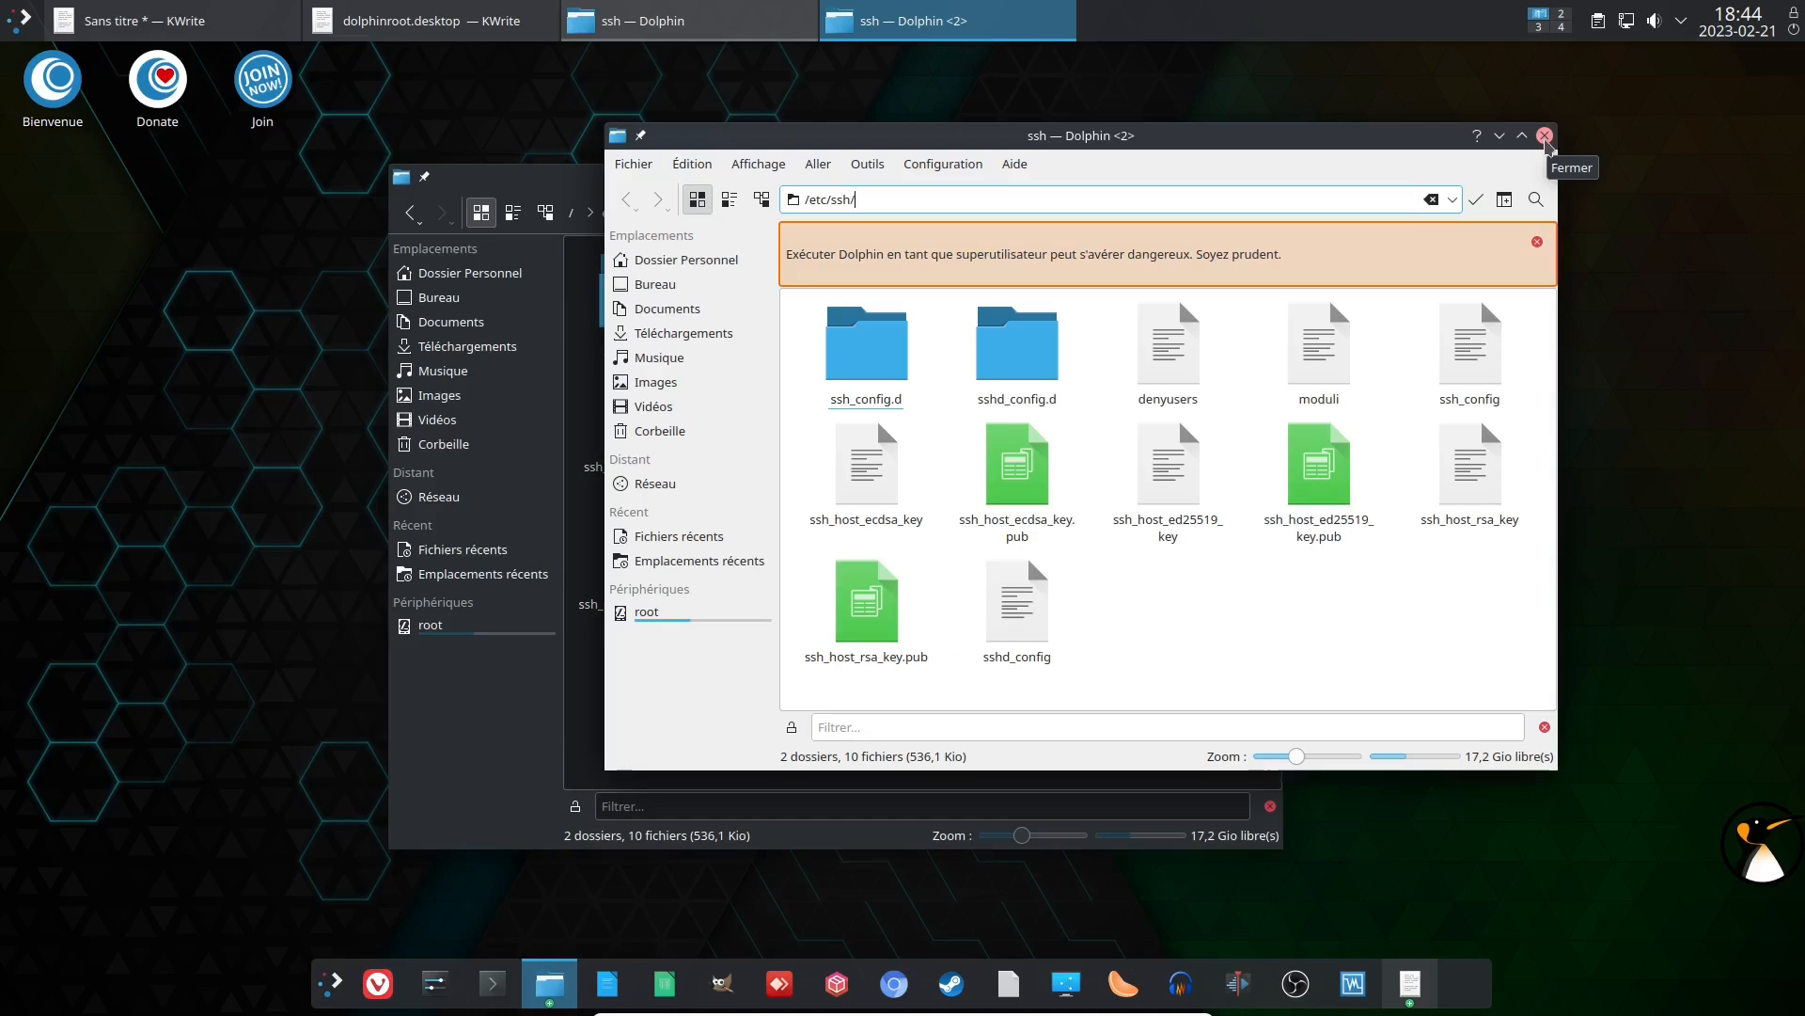
left_click(1544, 137)
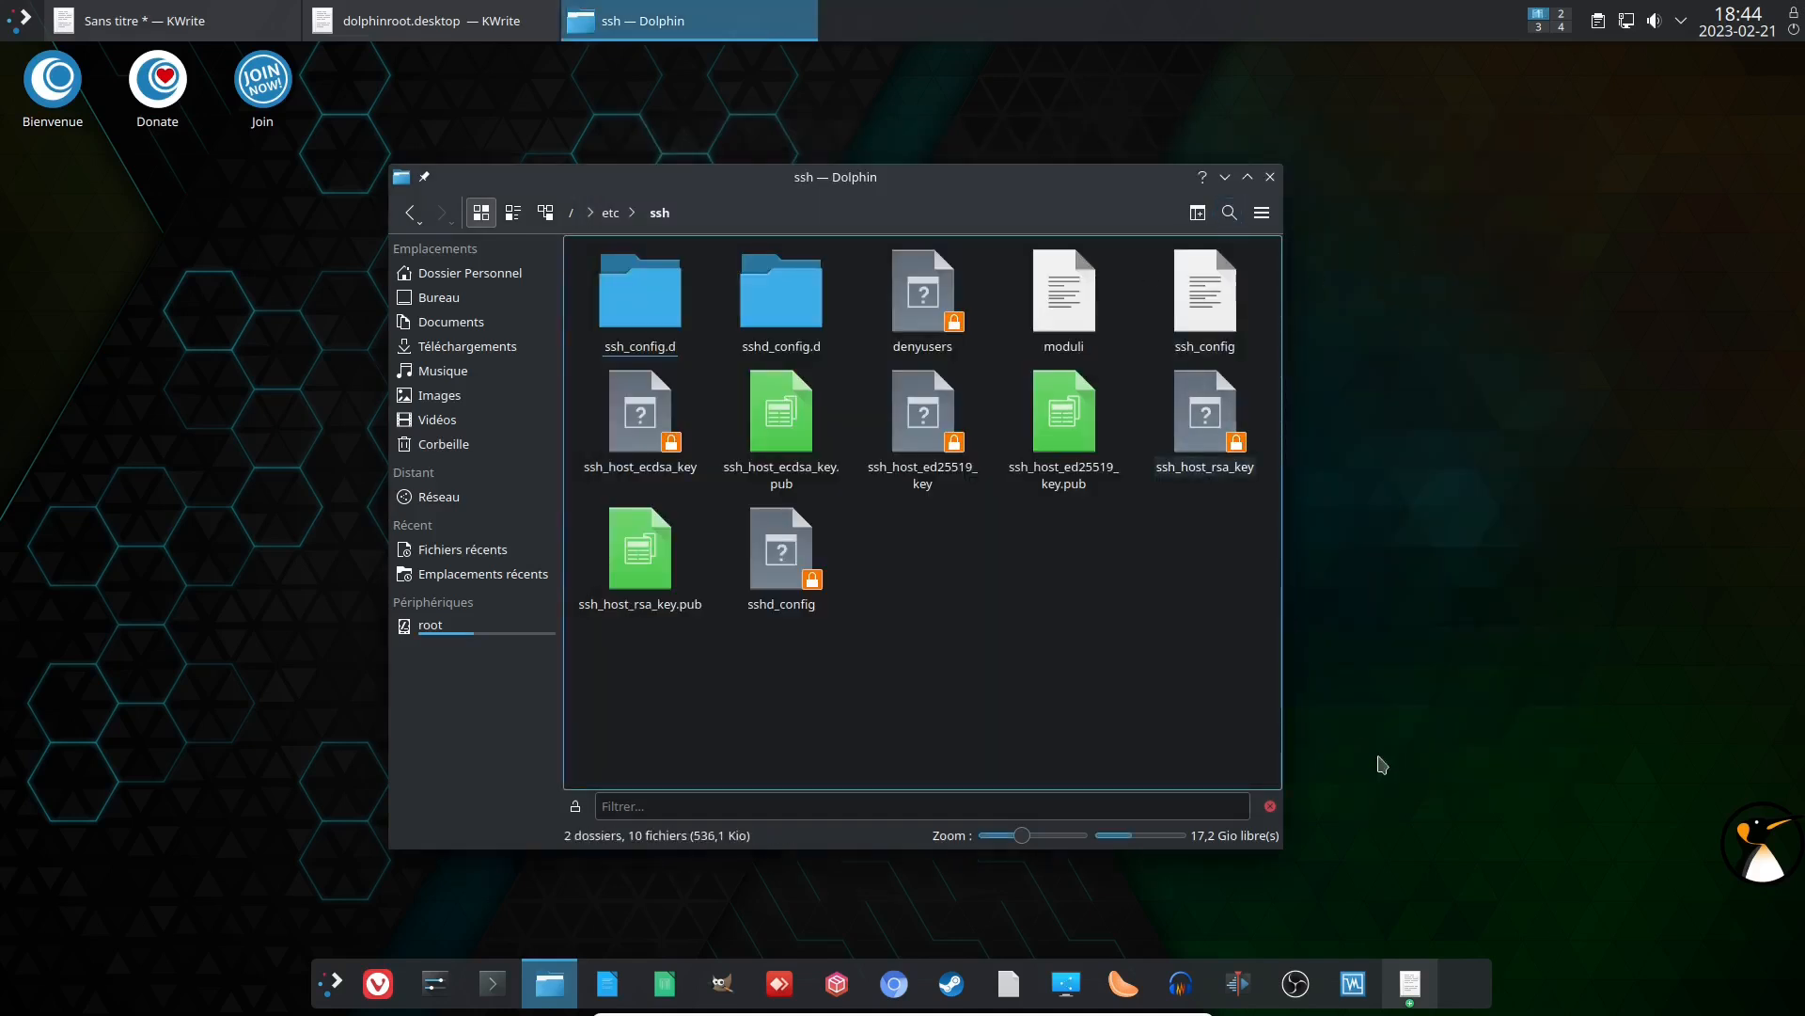
Step: Switch to KWrite, highlight the full pkexec command on the Exec line of dolphinroot.desktop, and close that file's window
left_click(1411, 984)
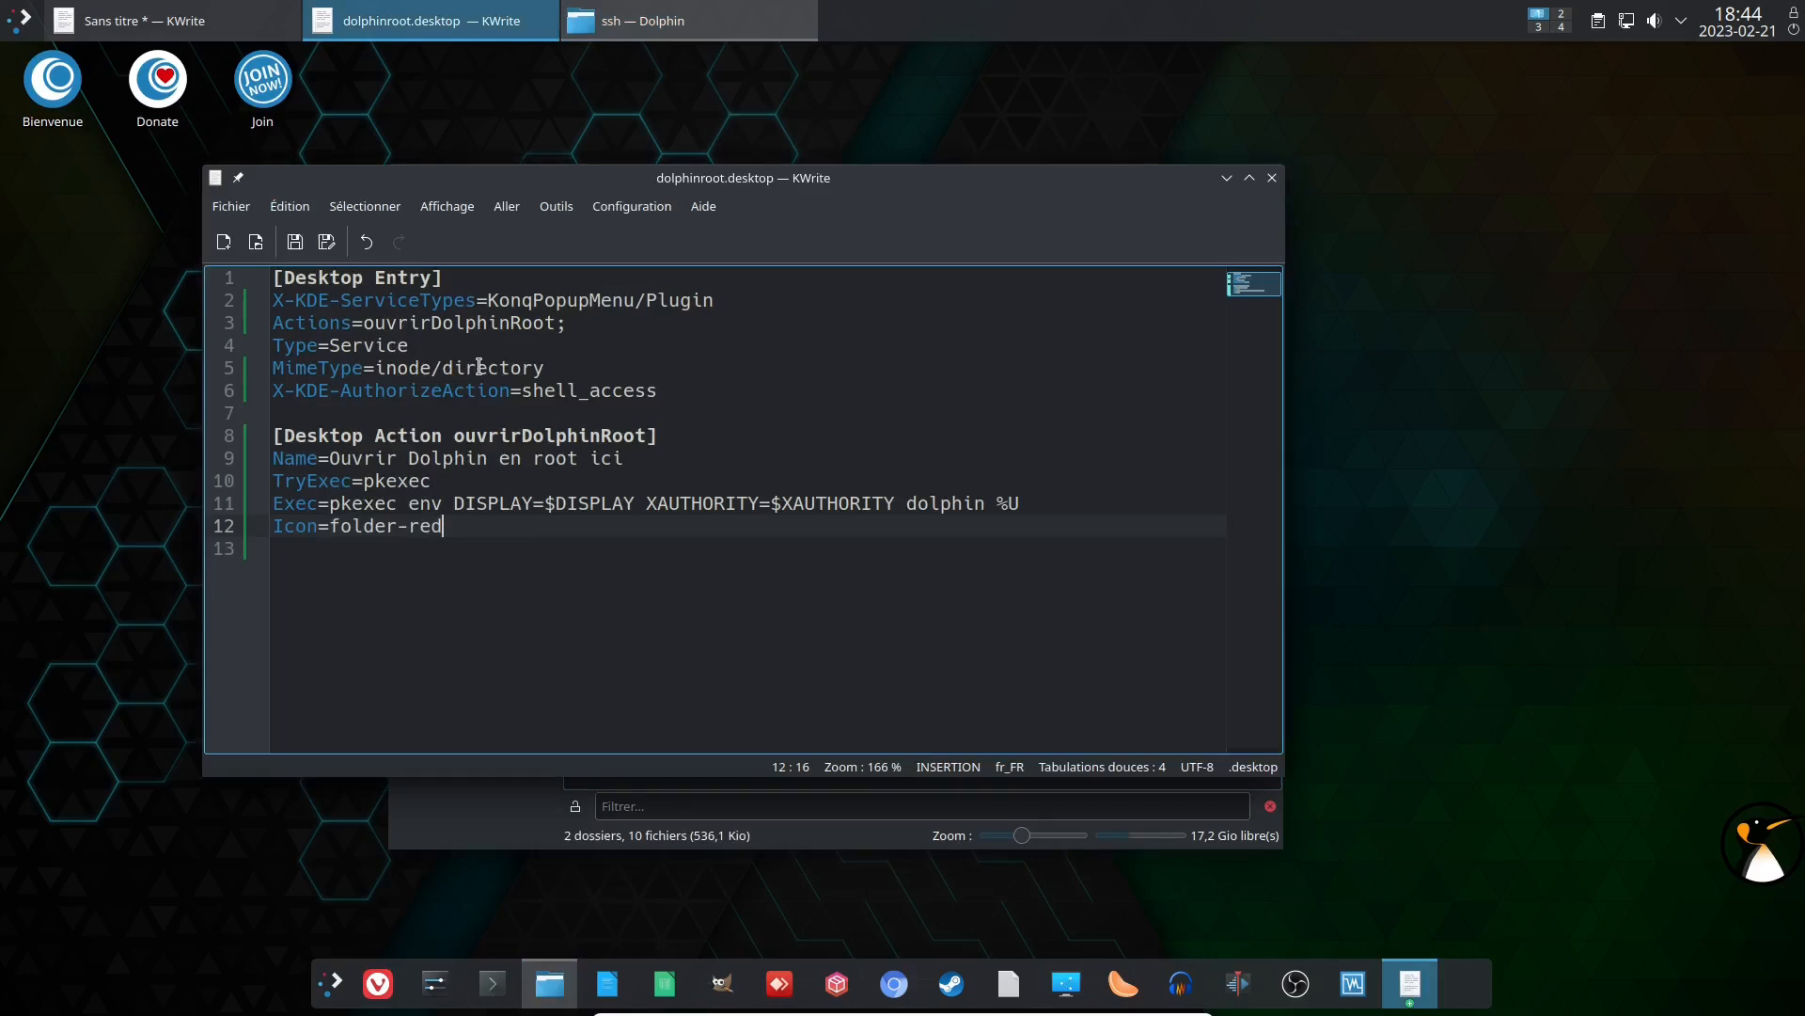
left_click_drag(330, 503, 1109, 507)
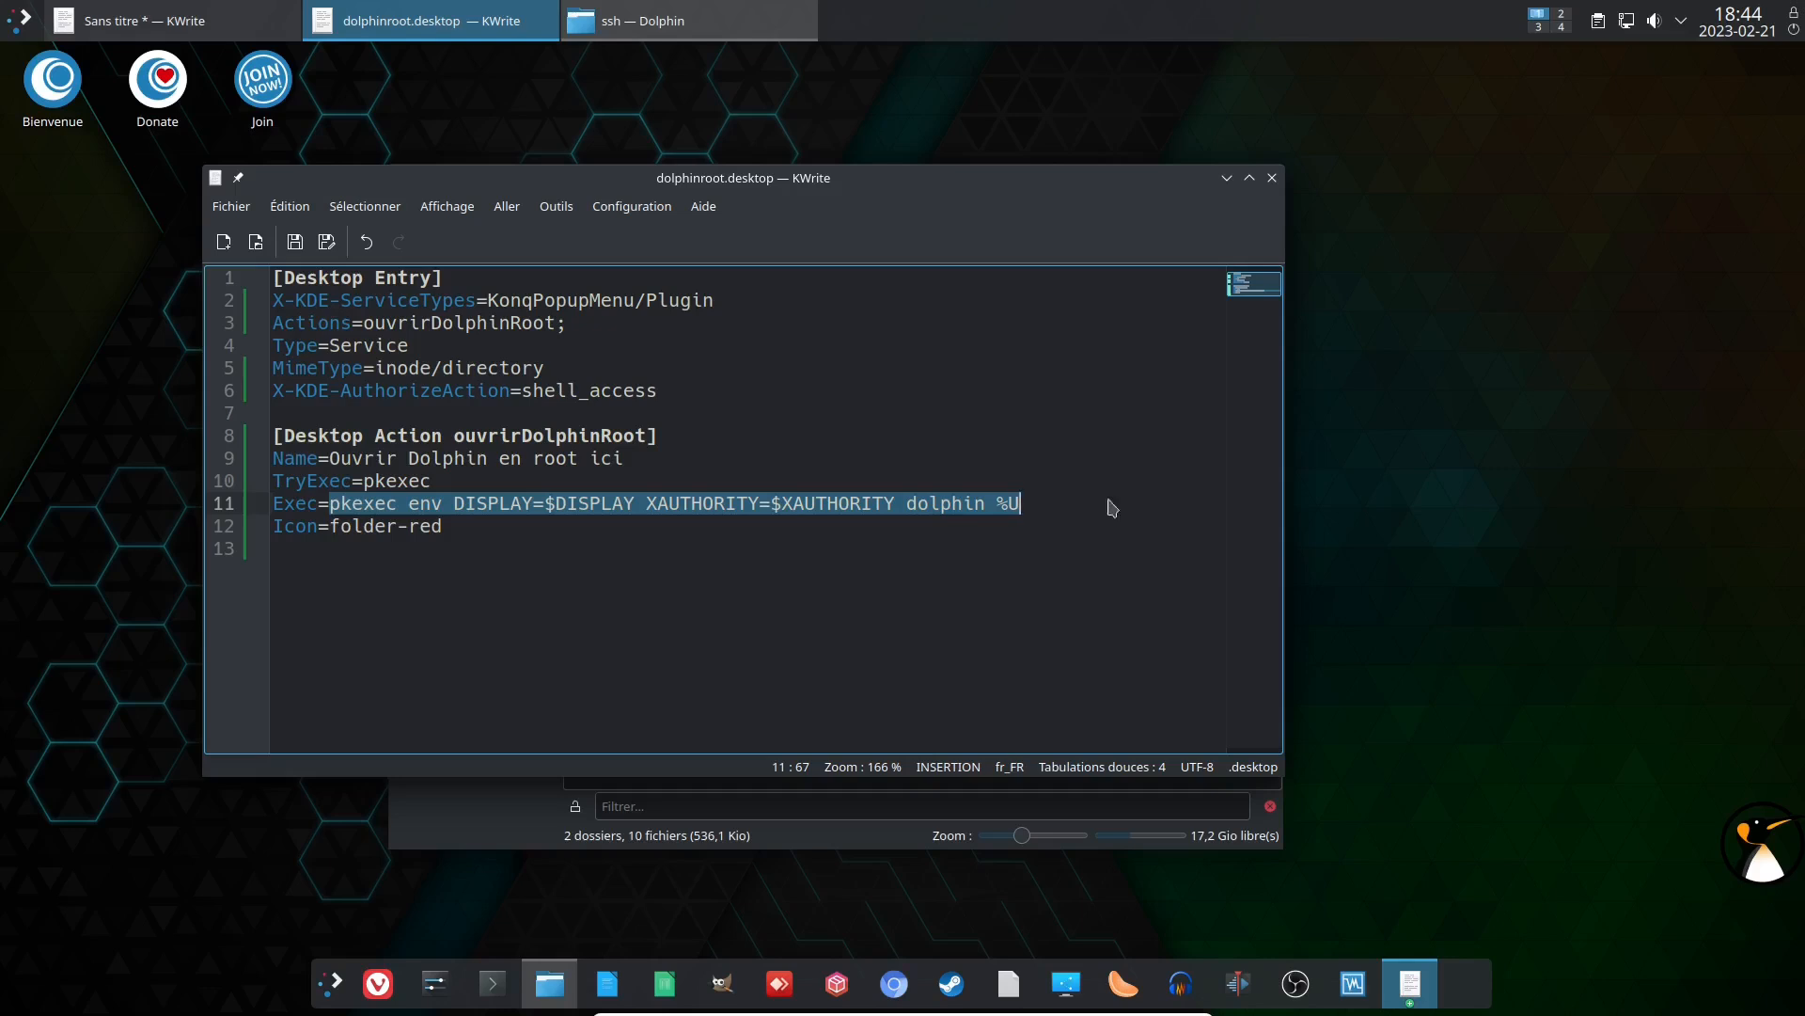
left_click(1273, 180)
left_click_drag(990, 179, 1282, 136)
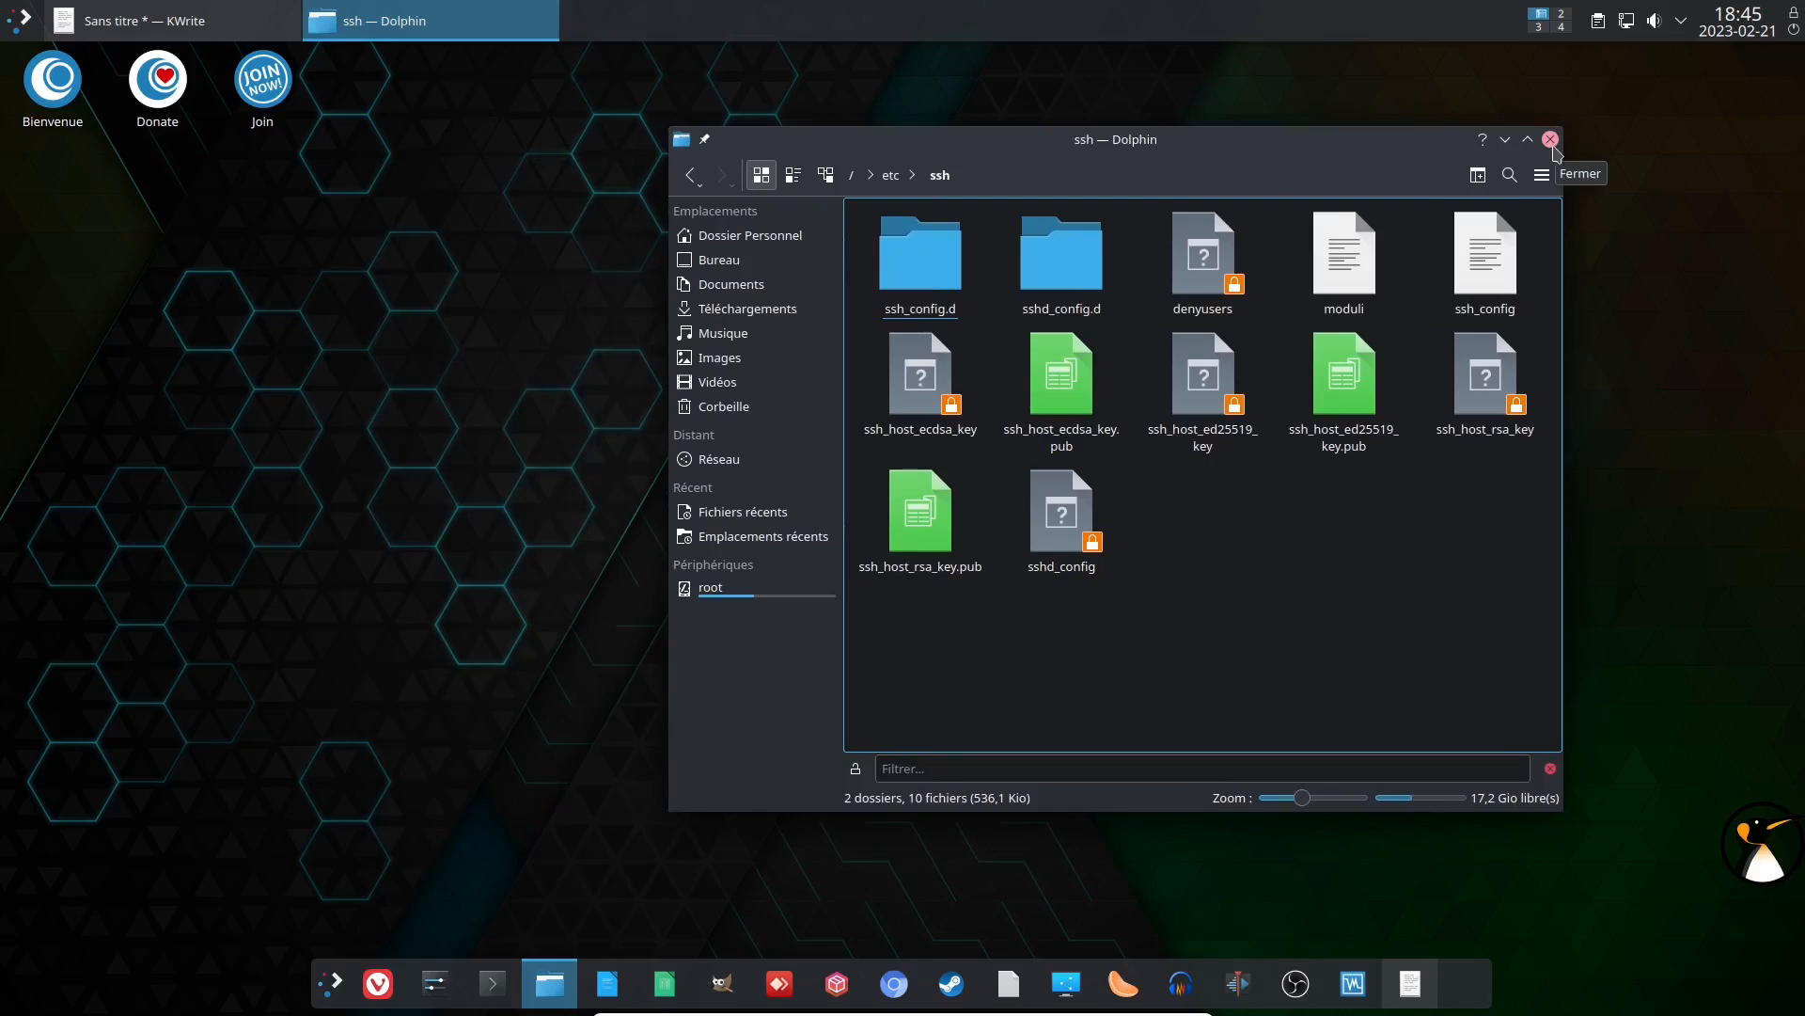